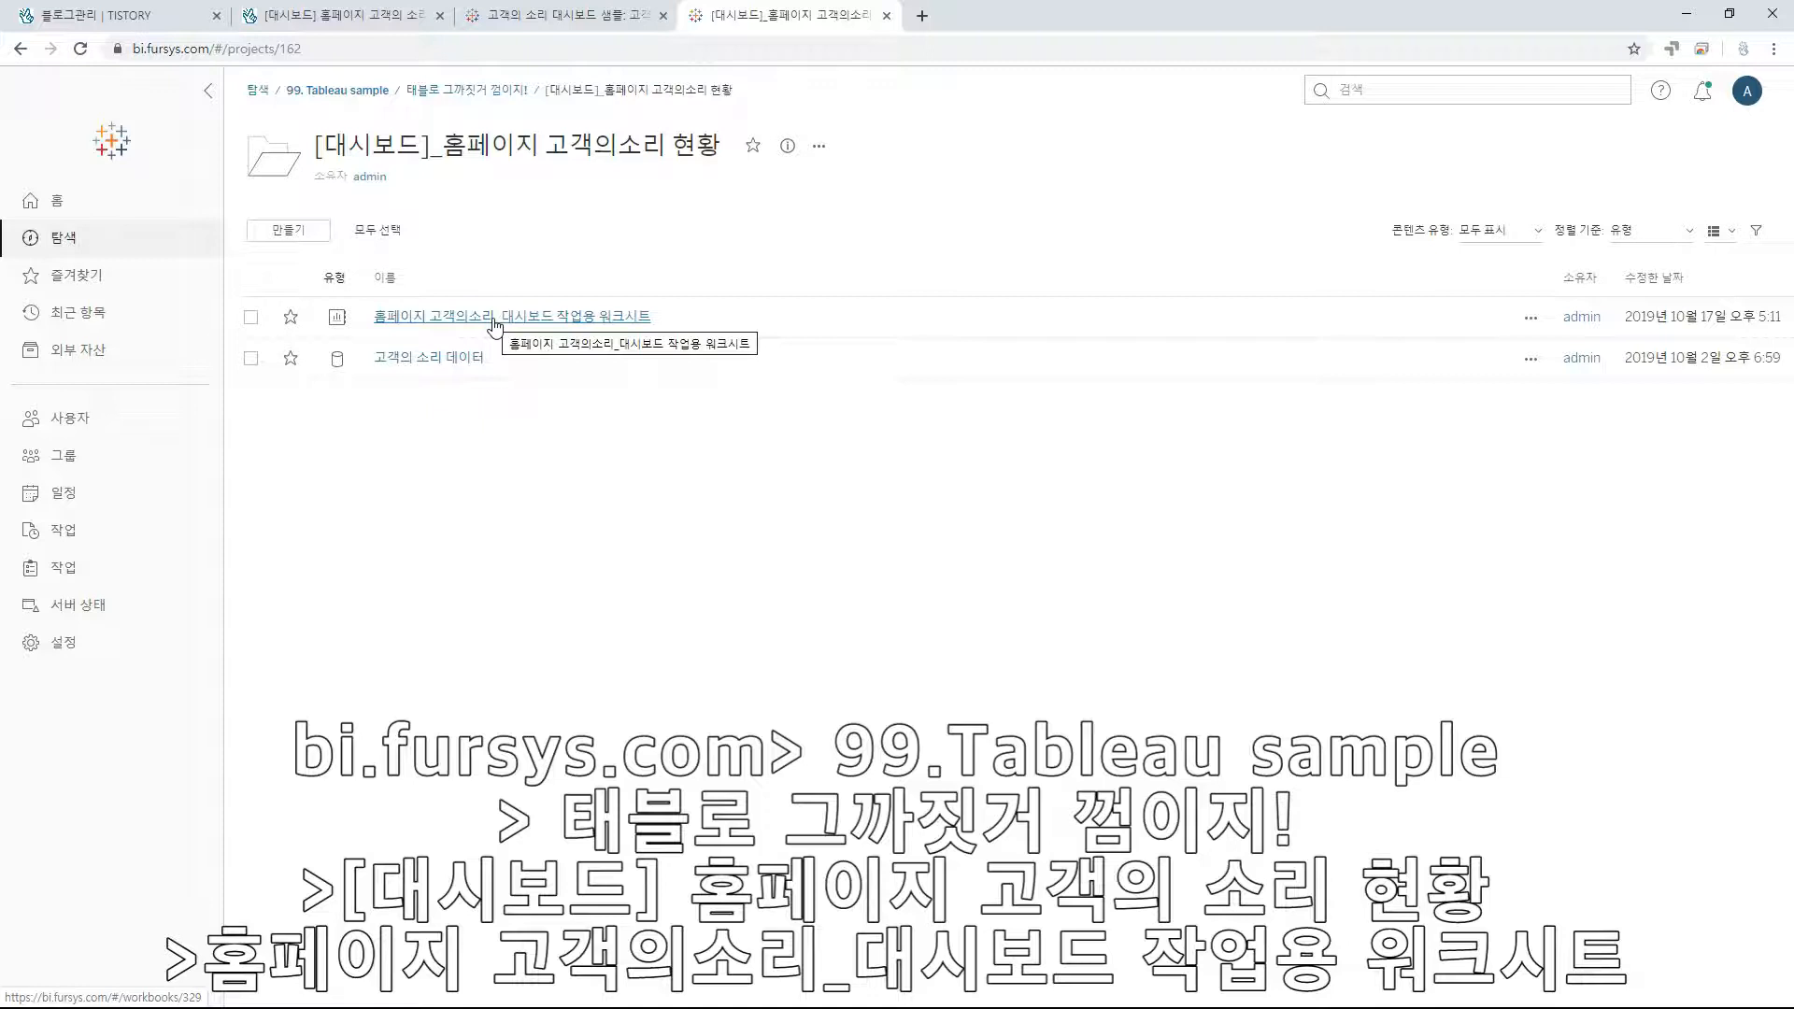
- Open the workbook 홈페이지 고객의소리_대시보드 작업용 워크시트 for editing and view its 응답소요일 and 문의리스트 worksheets
left_click(494, 318)
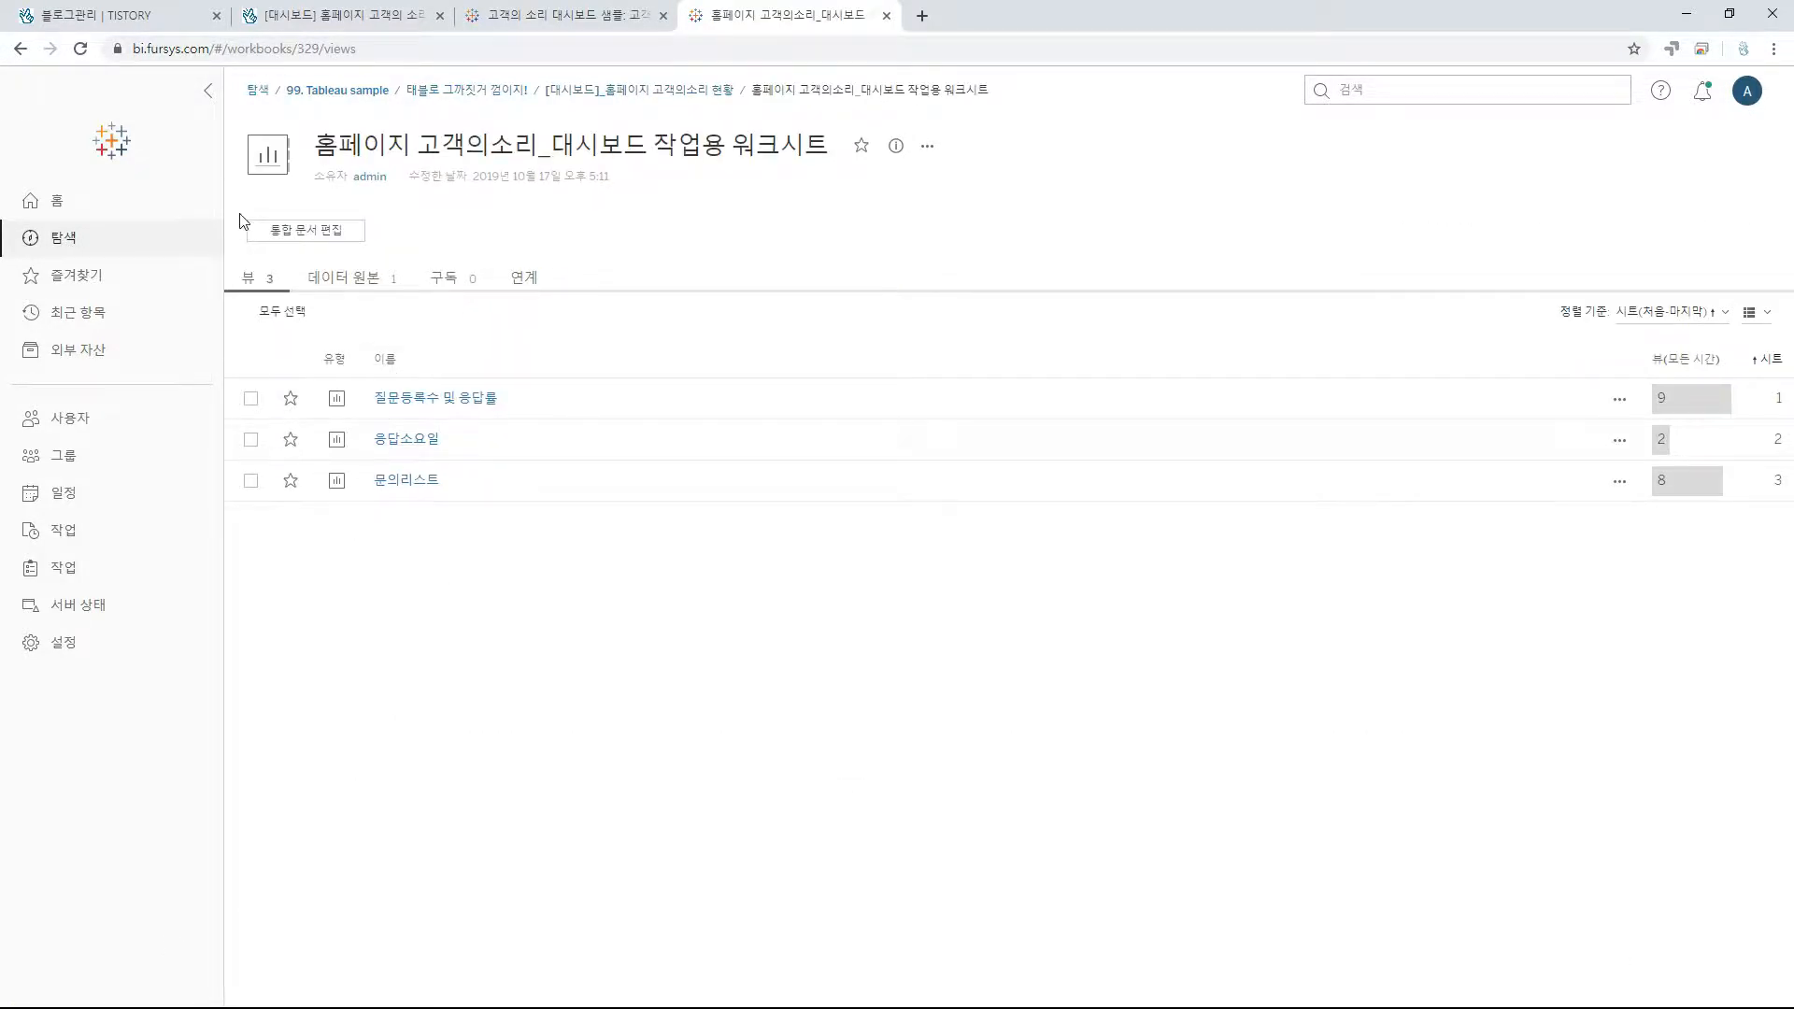
left_click(331, 233)
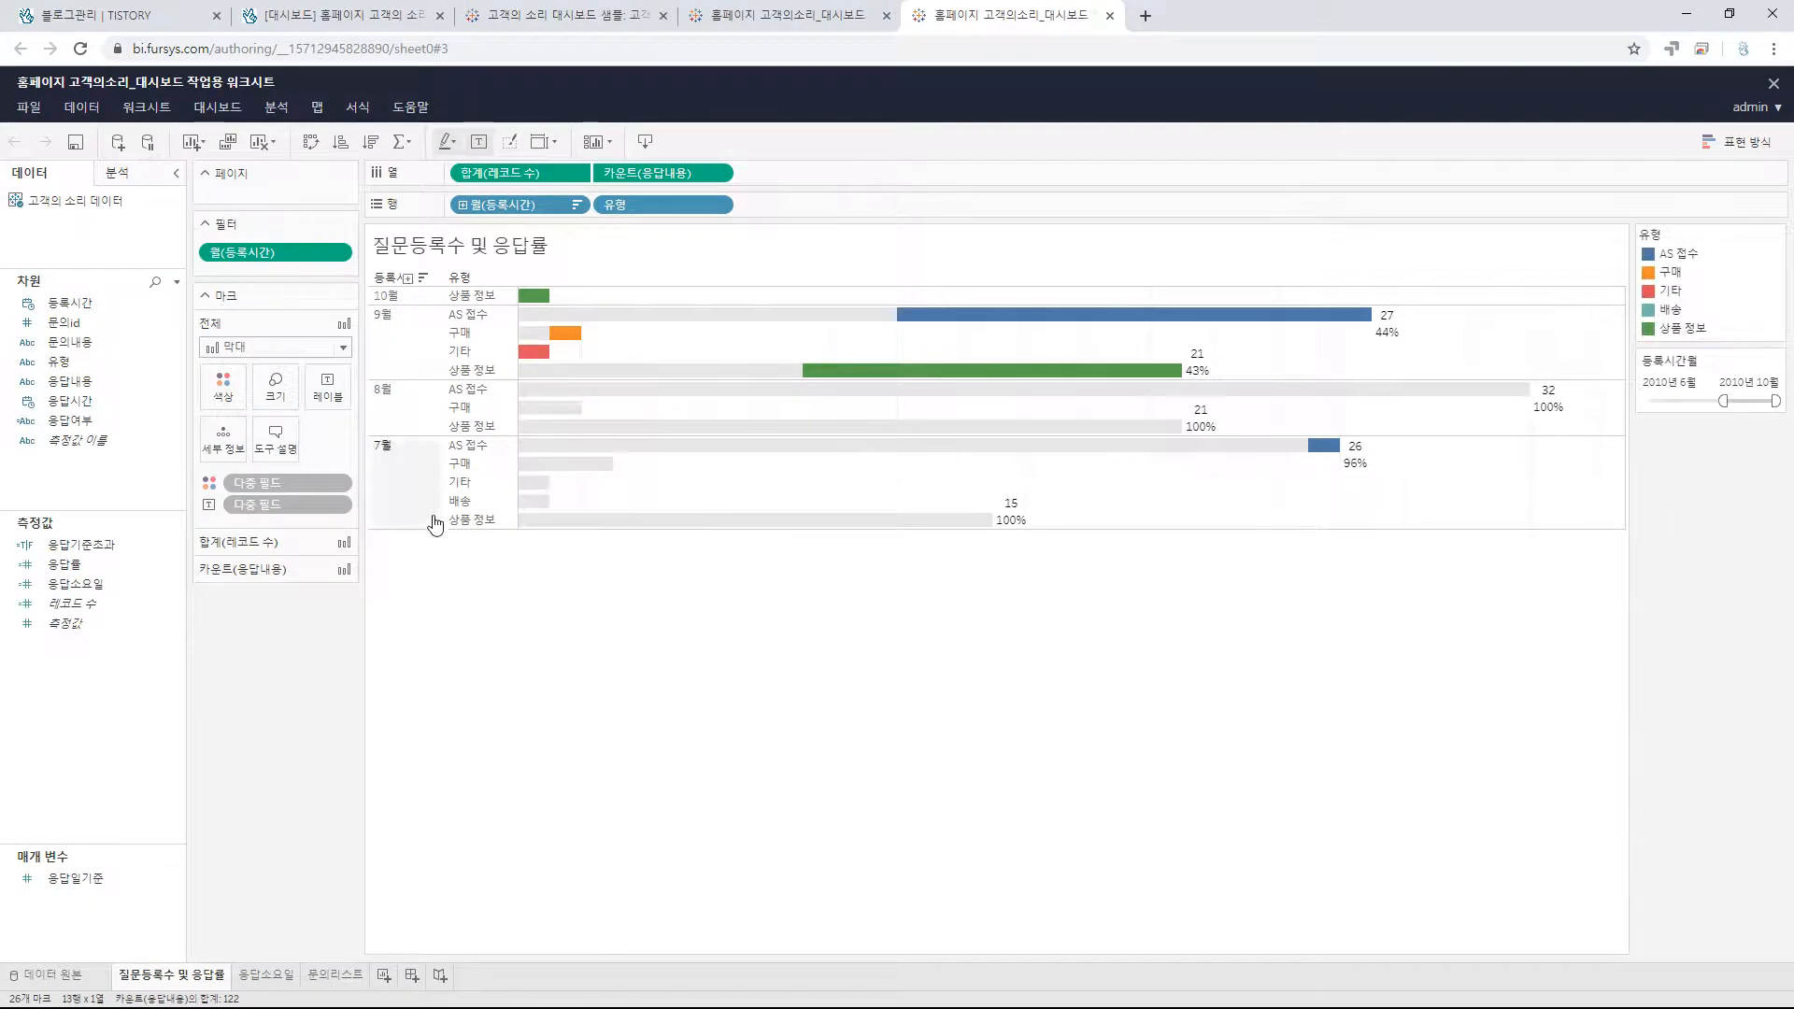
left_click(273, 978)
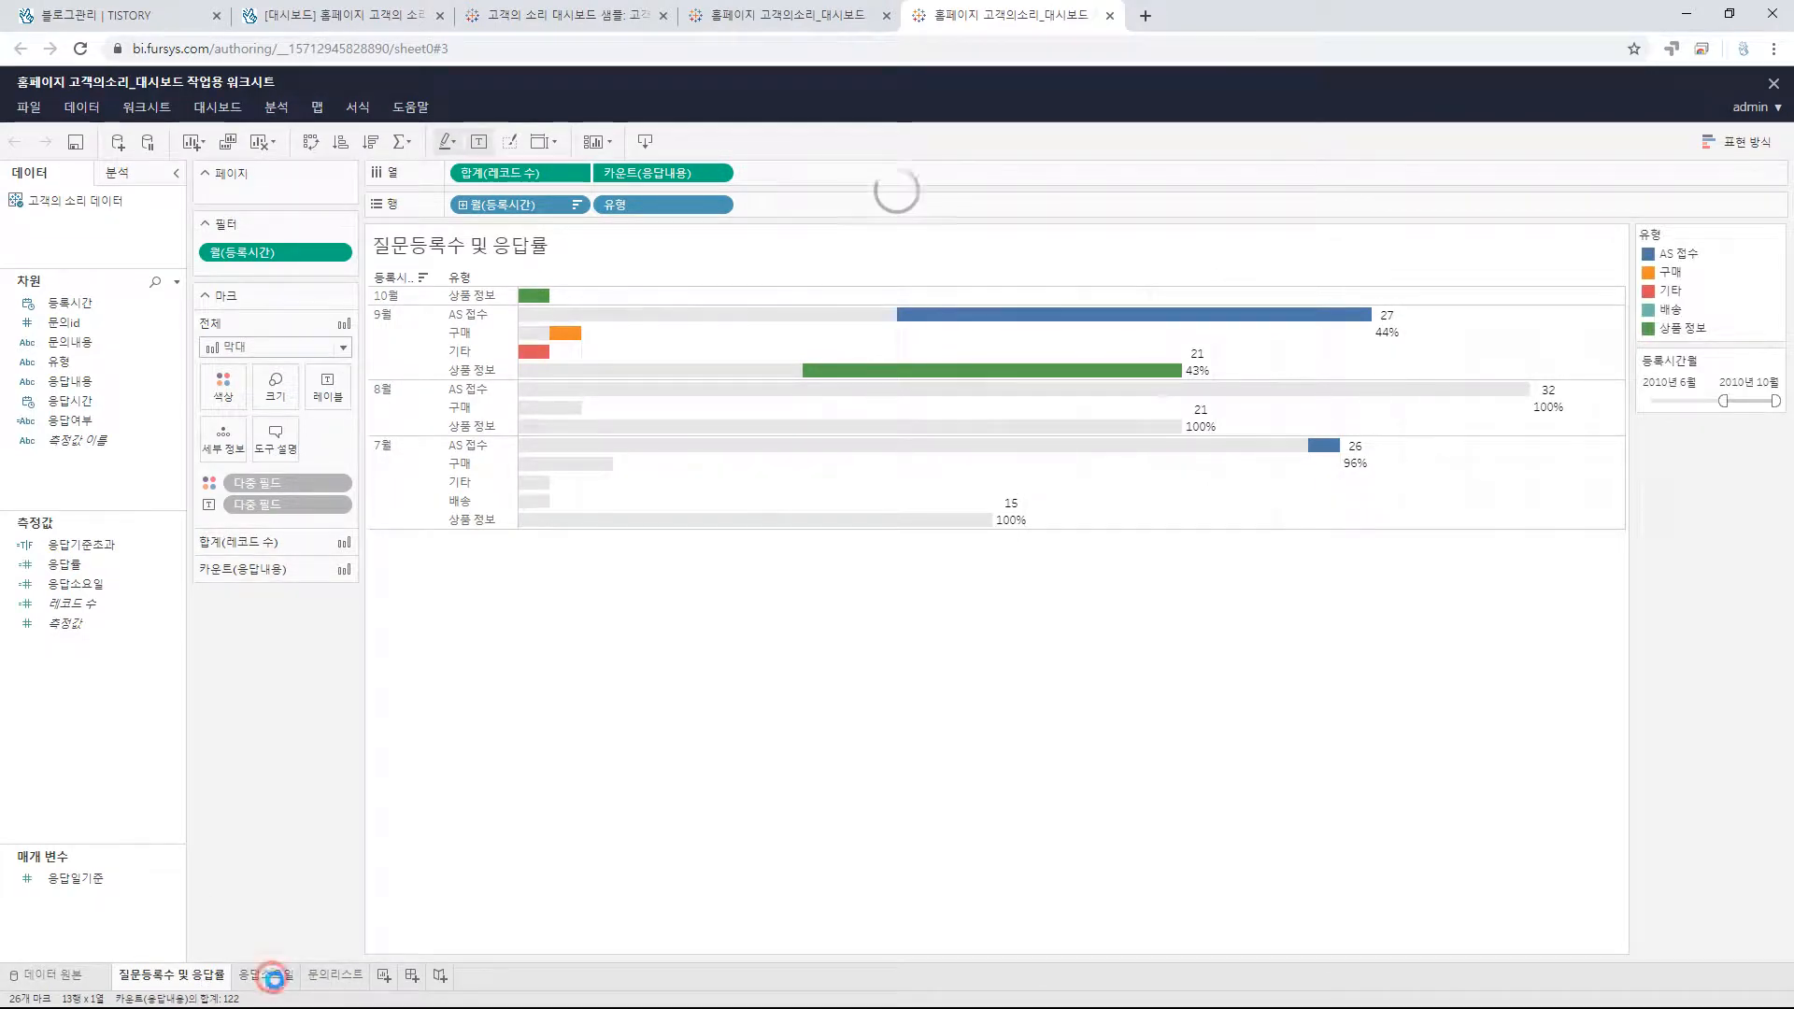
left_click(345, 977)
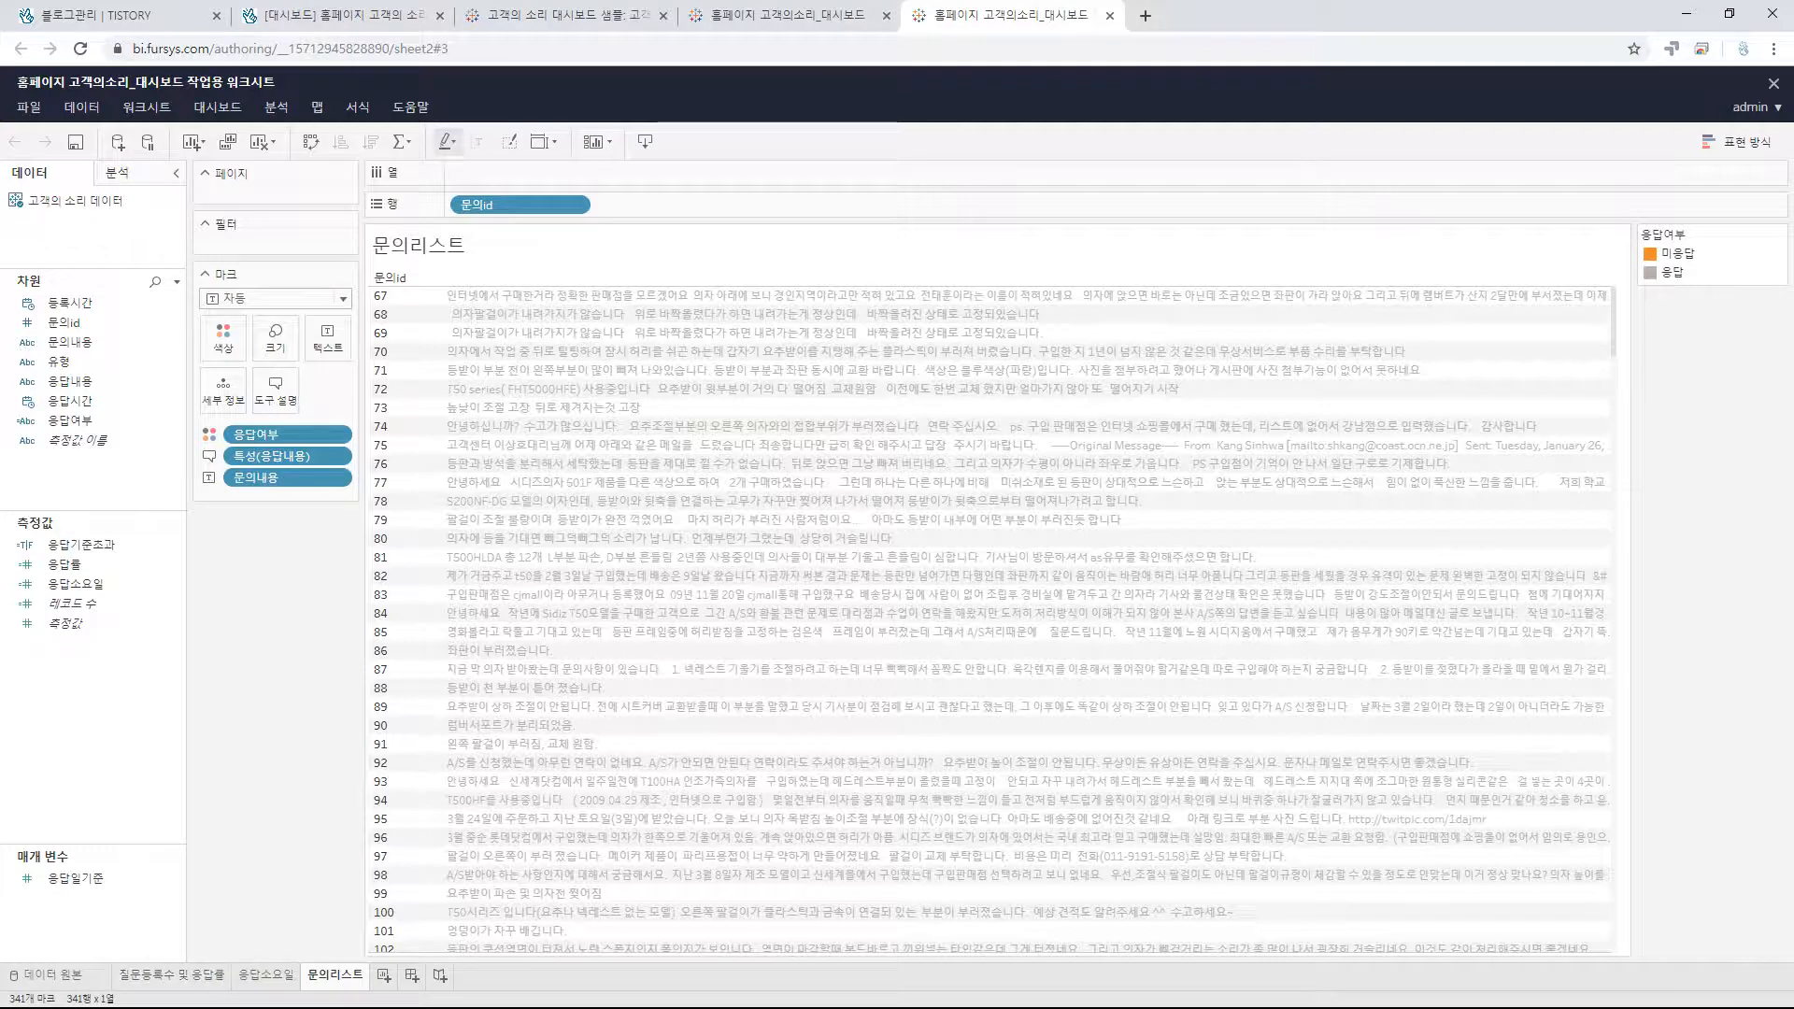
- Create a new dashboard and place the 질문등록수 및 응답률 sheet on it with the 응답소요일 sheet below
left_click(411, 975)
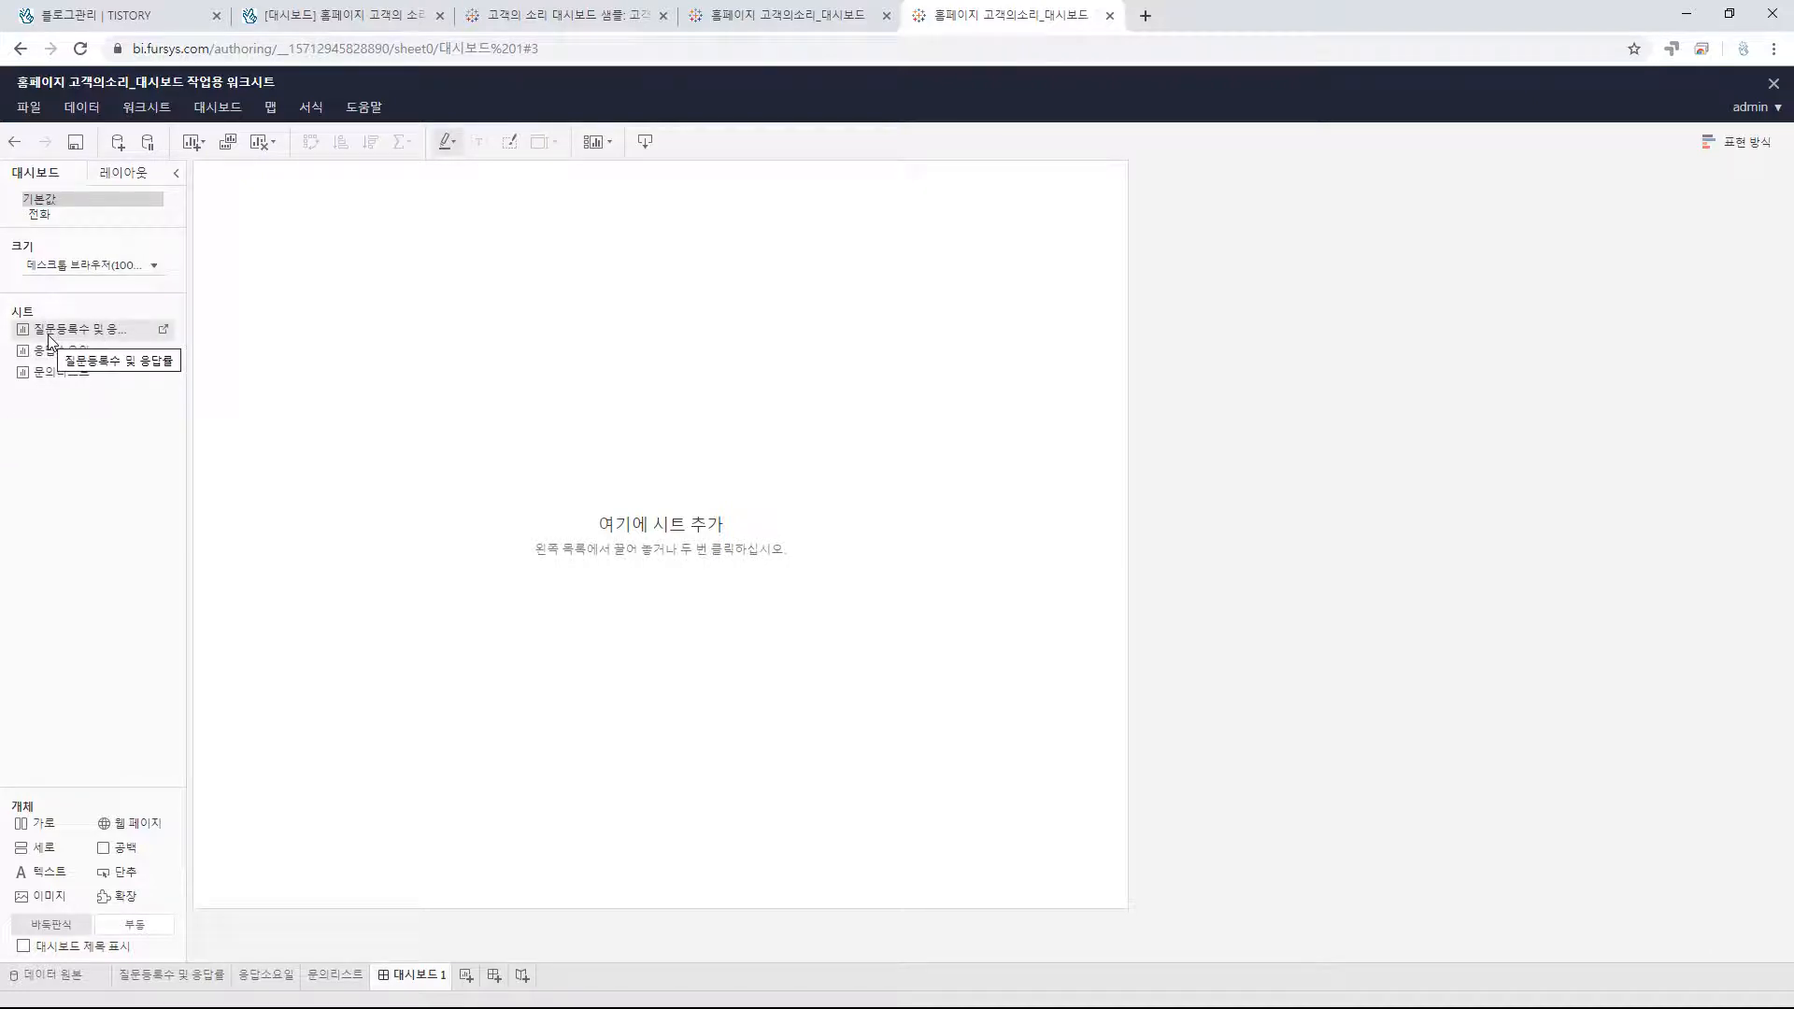
left_click_drag(47, 335, 496, 327)
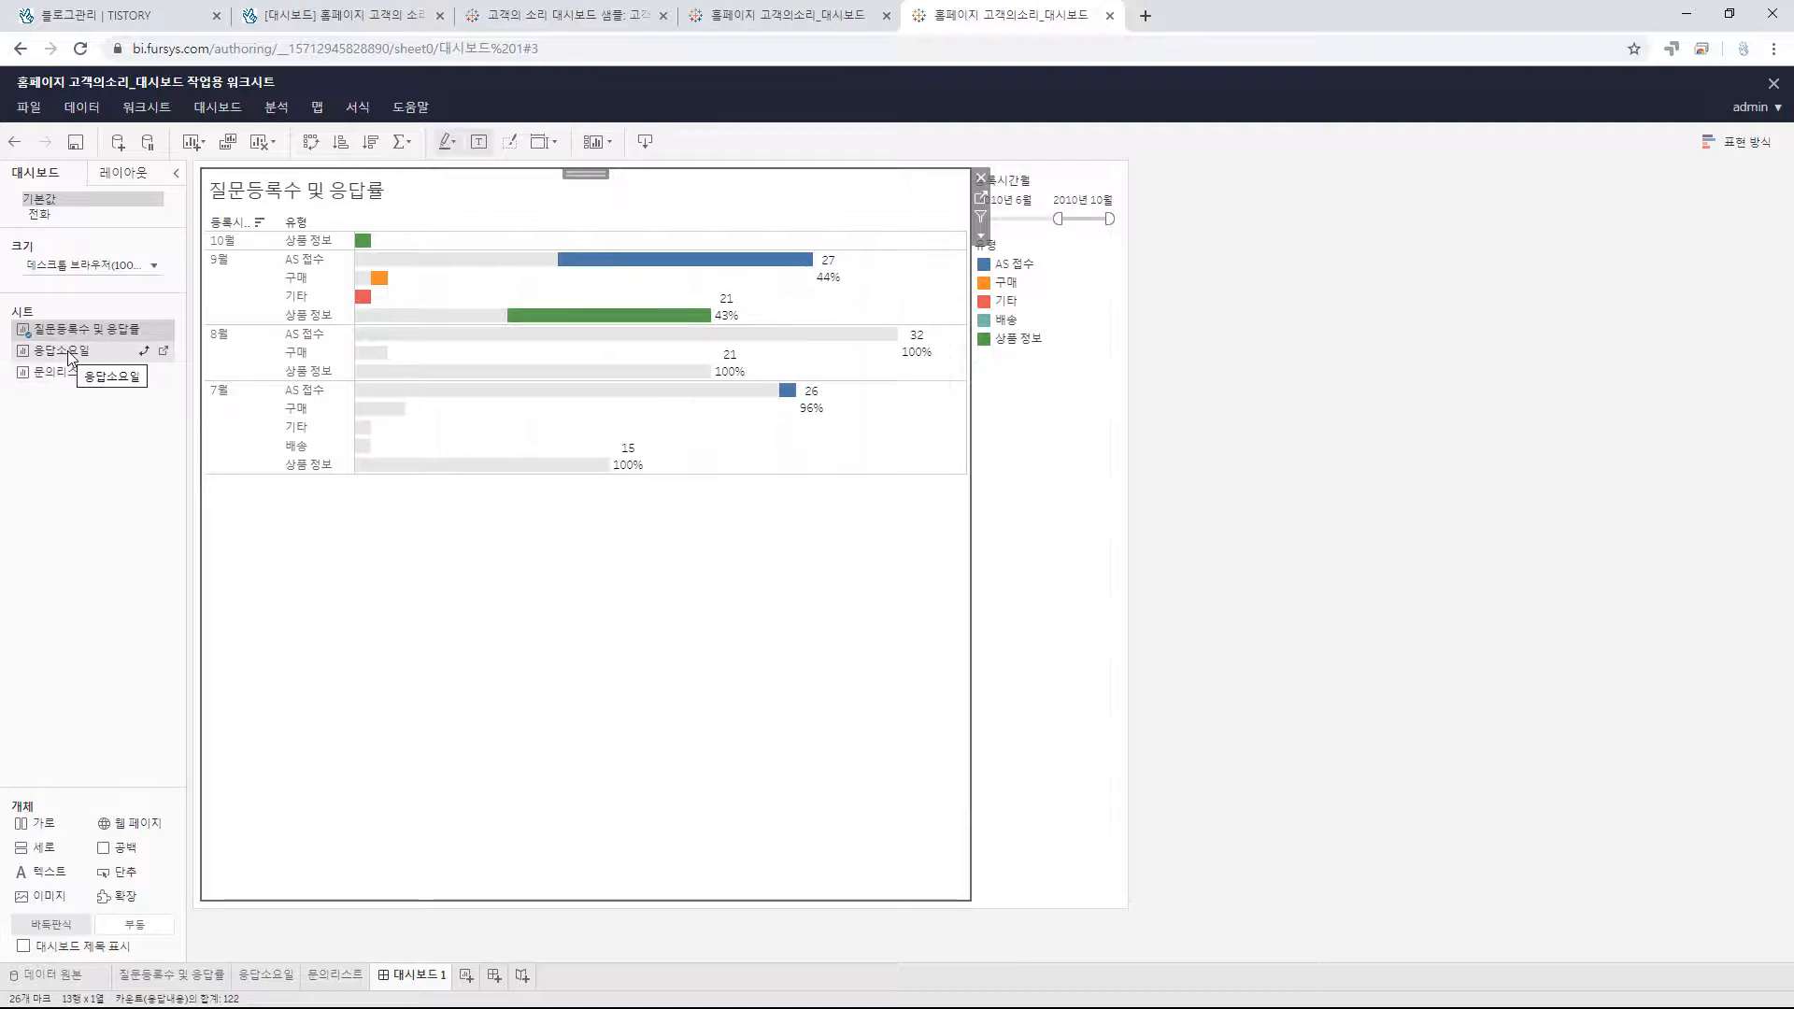
left_click_drag(68, 357, 532, 708)
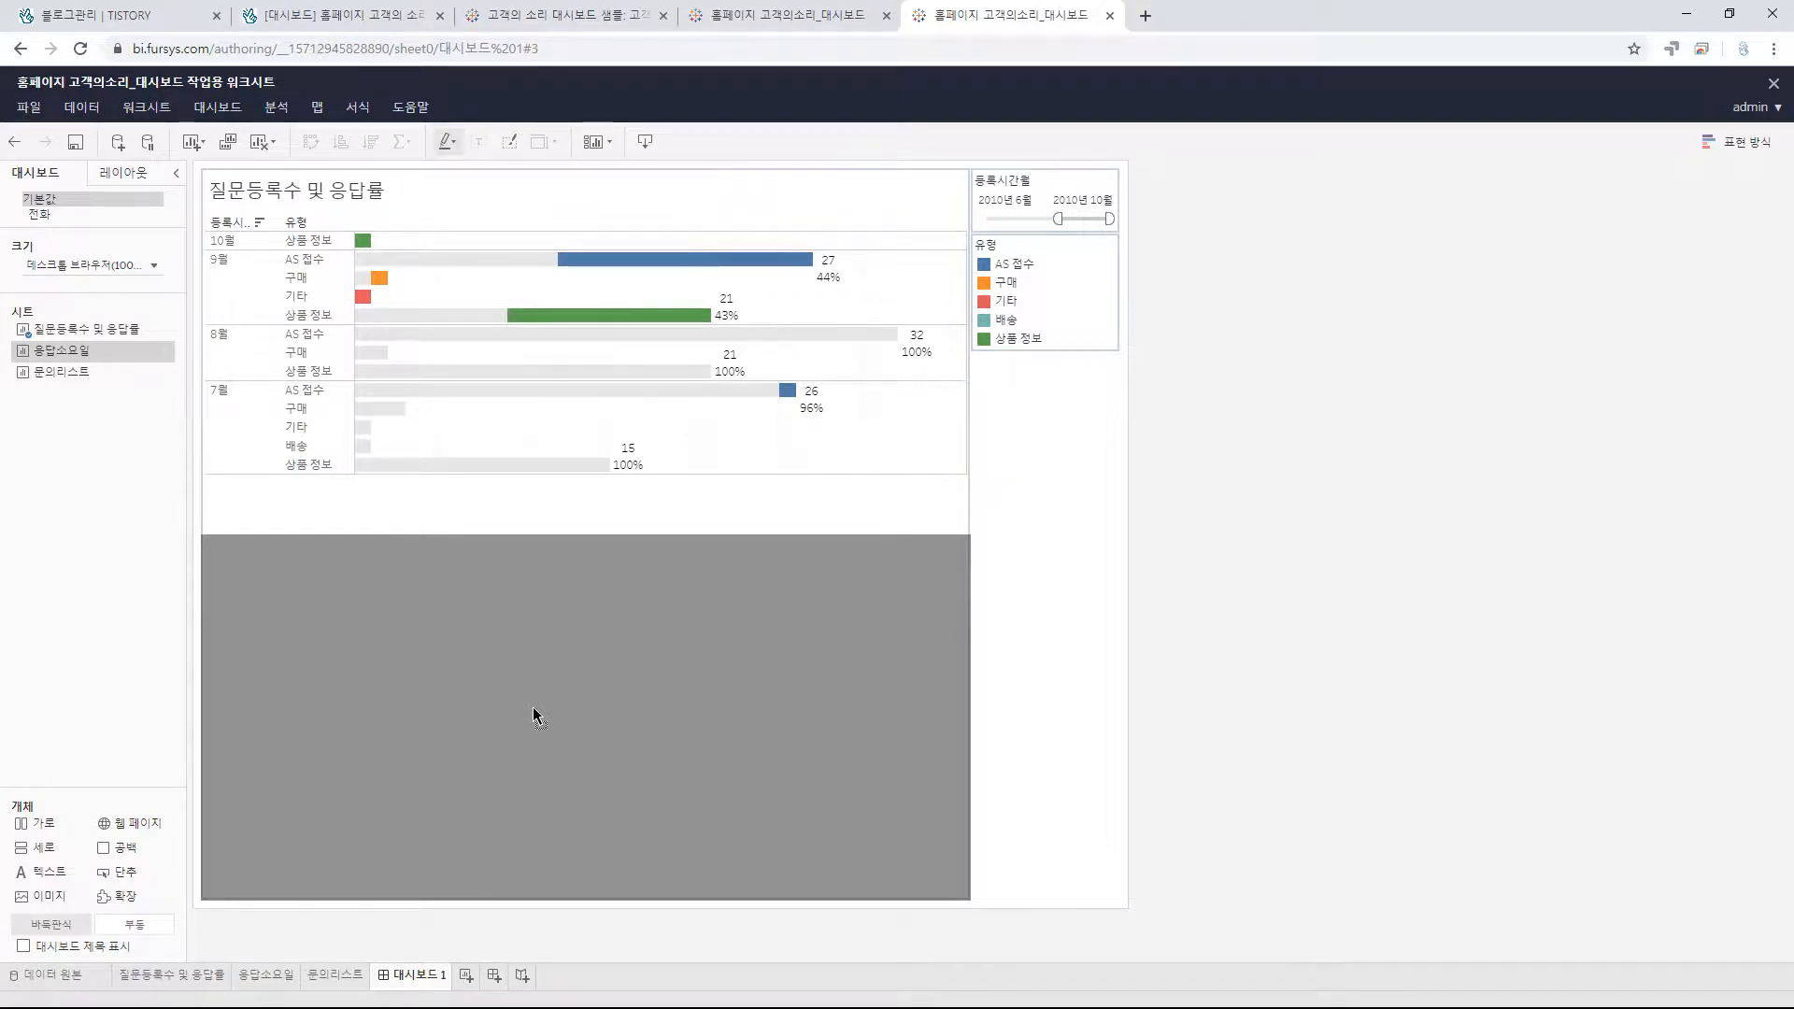
left_click_drag(534, 717, 530, 714)
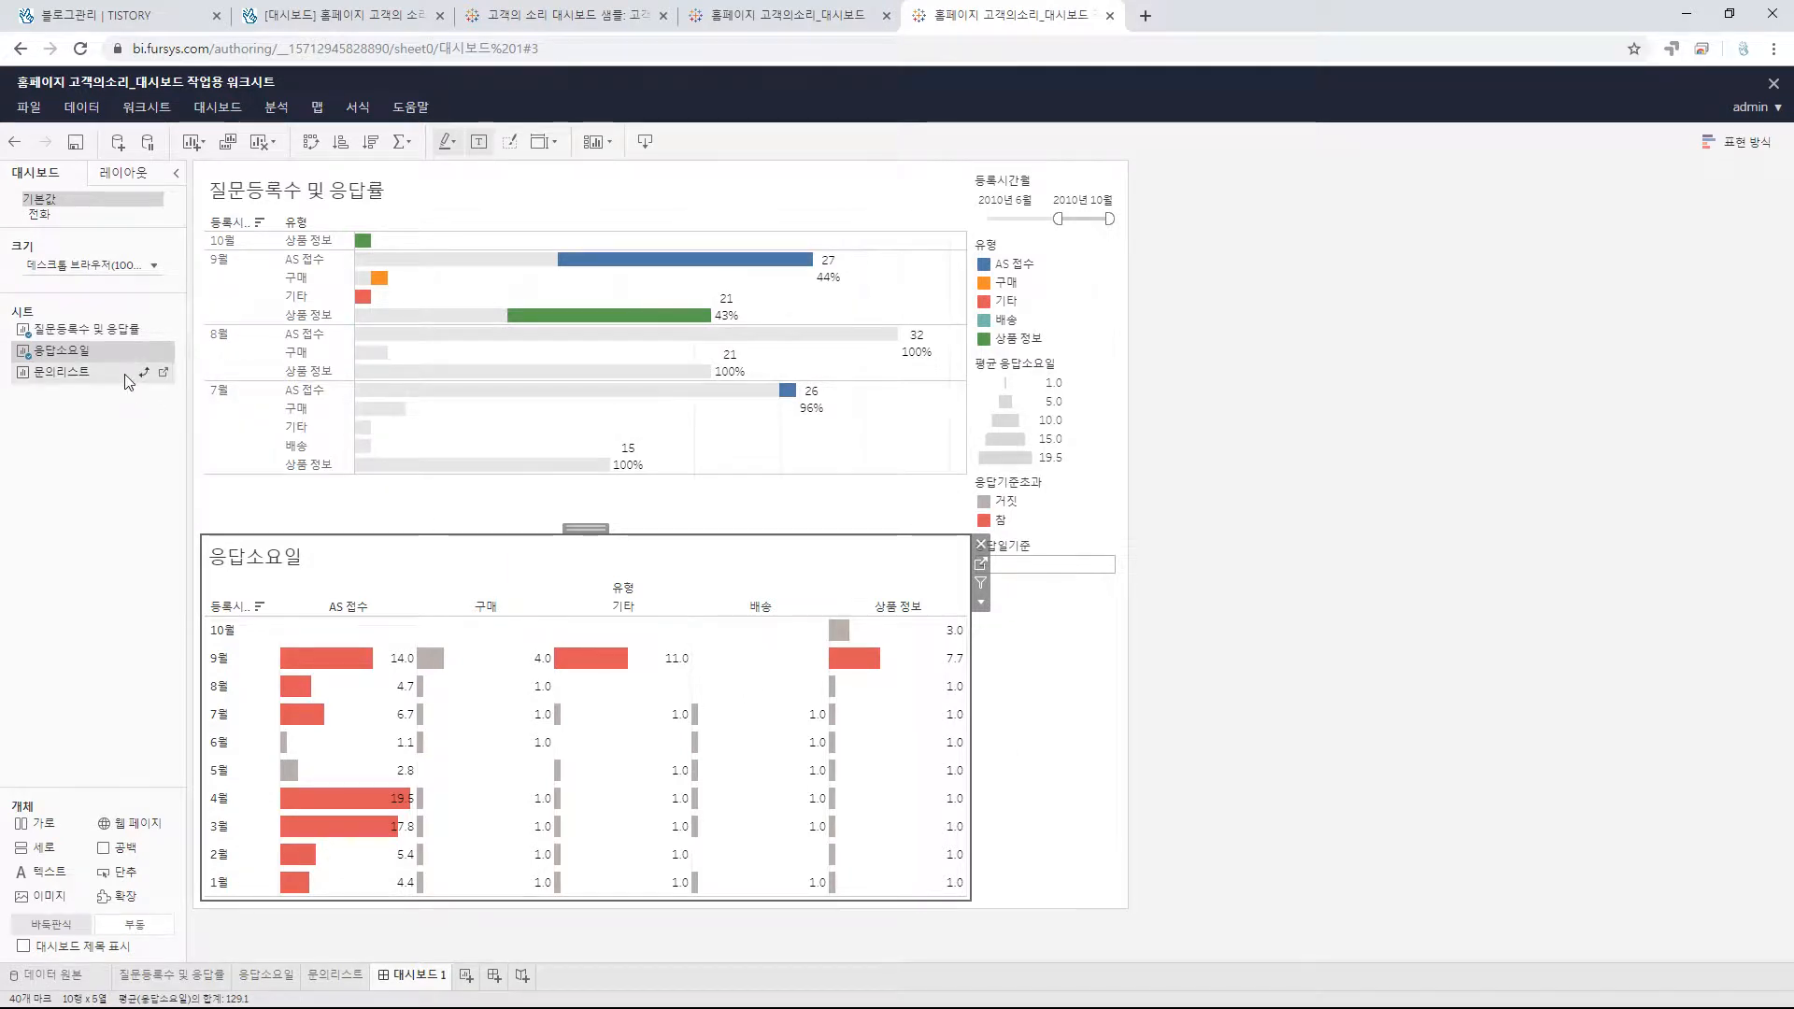
left_click(1359, 719)
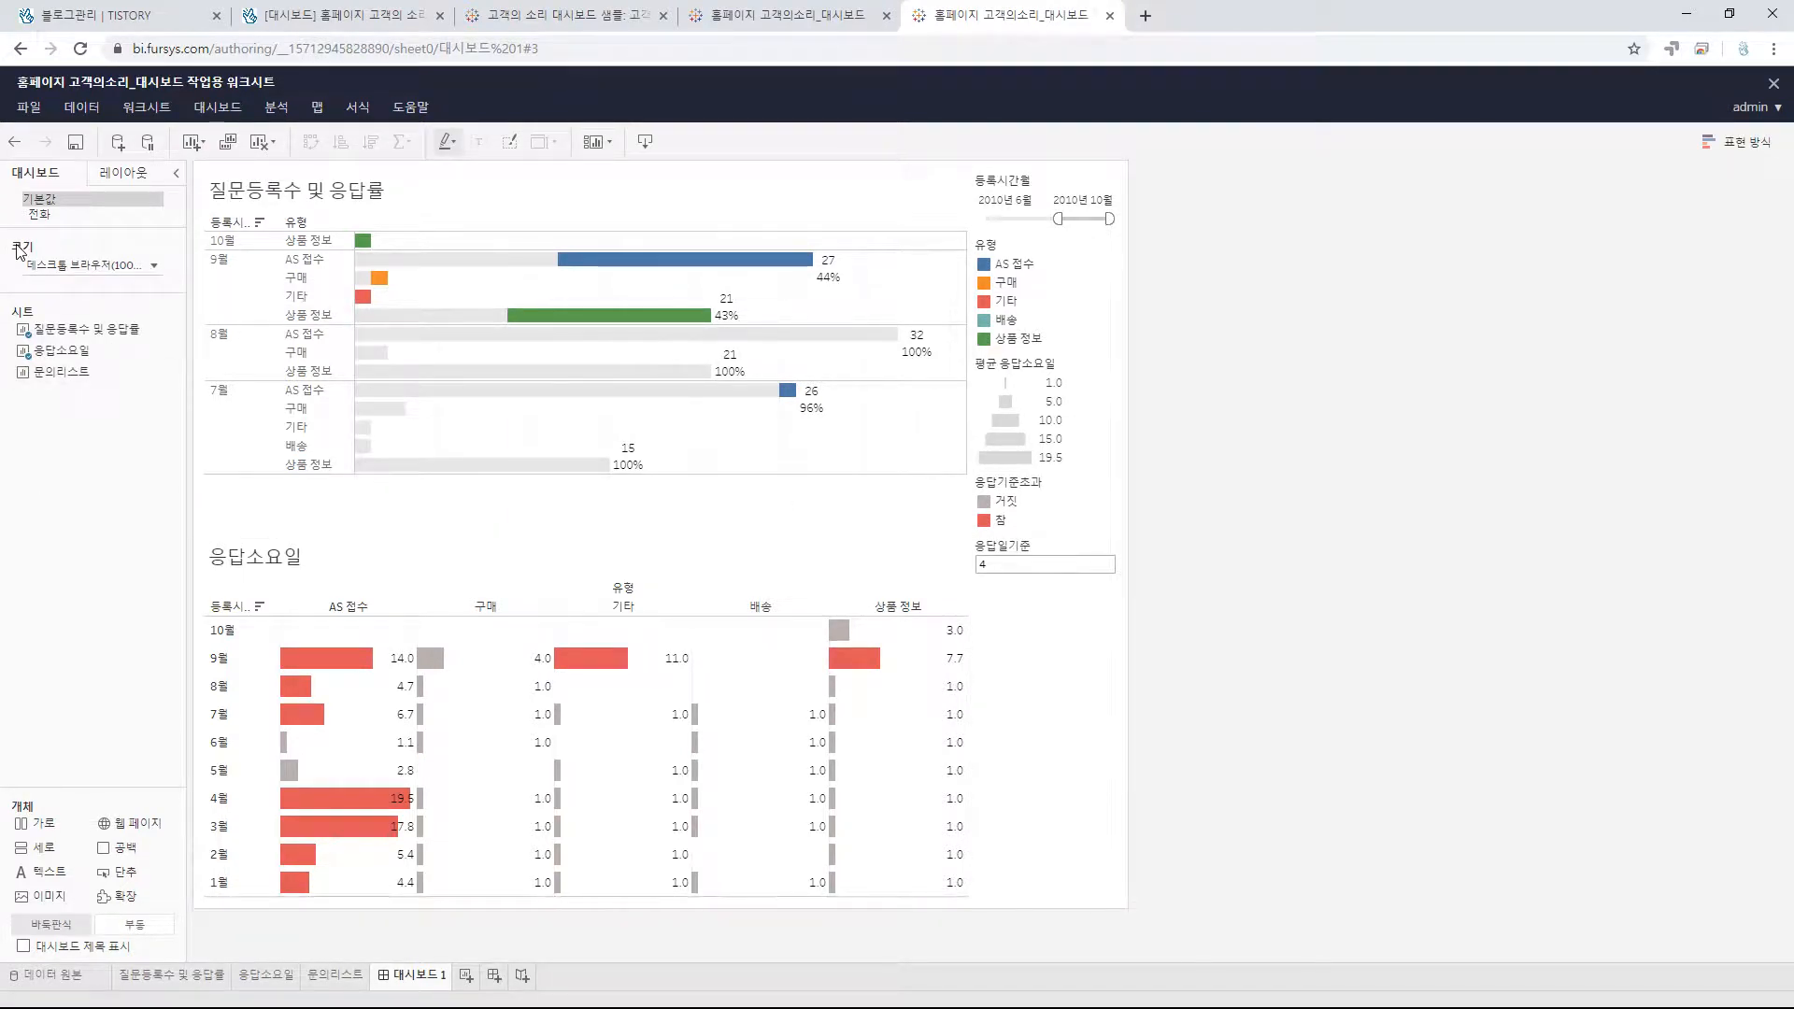
- Set the dashboard's fixed height to 1200 and check the enlarged layout
left_click(142, 268)
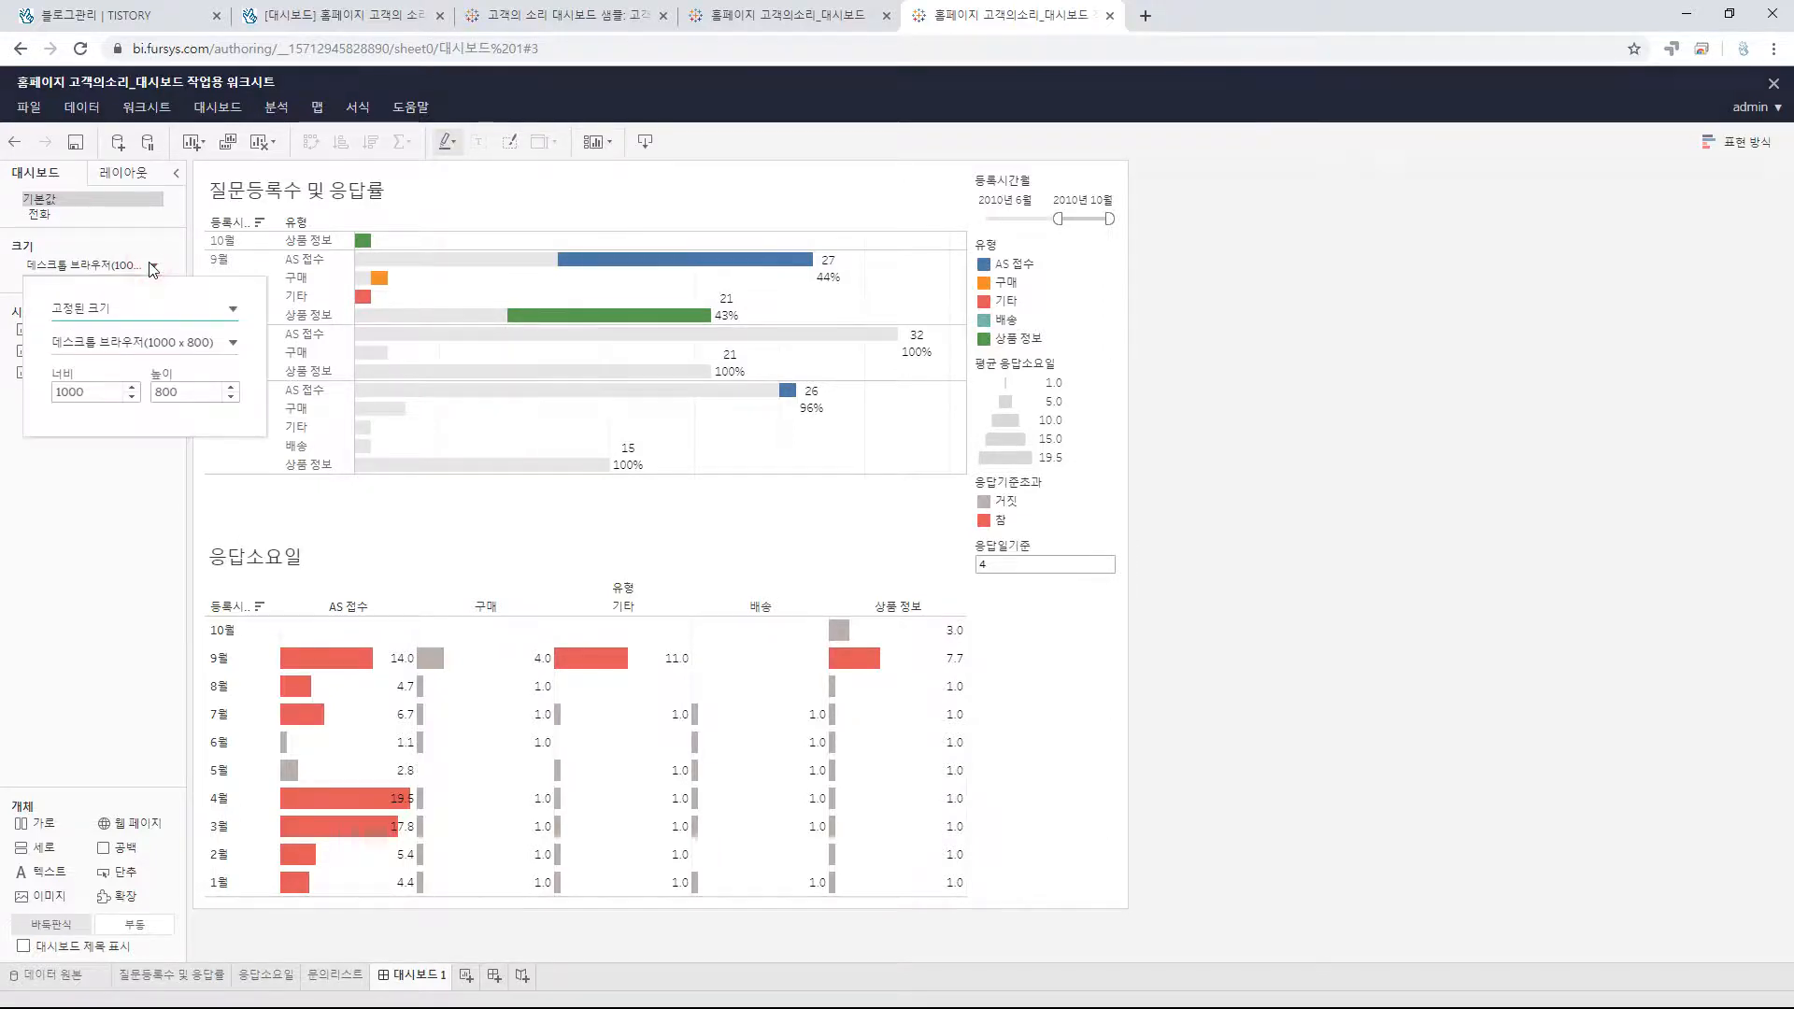
left_click(164, 385)
double_click(208, 390)
type("1200")
left_click(120, 480)
left_click(148, 588)
scroll(997, 632, "down", 3)
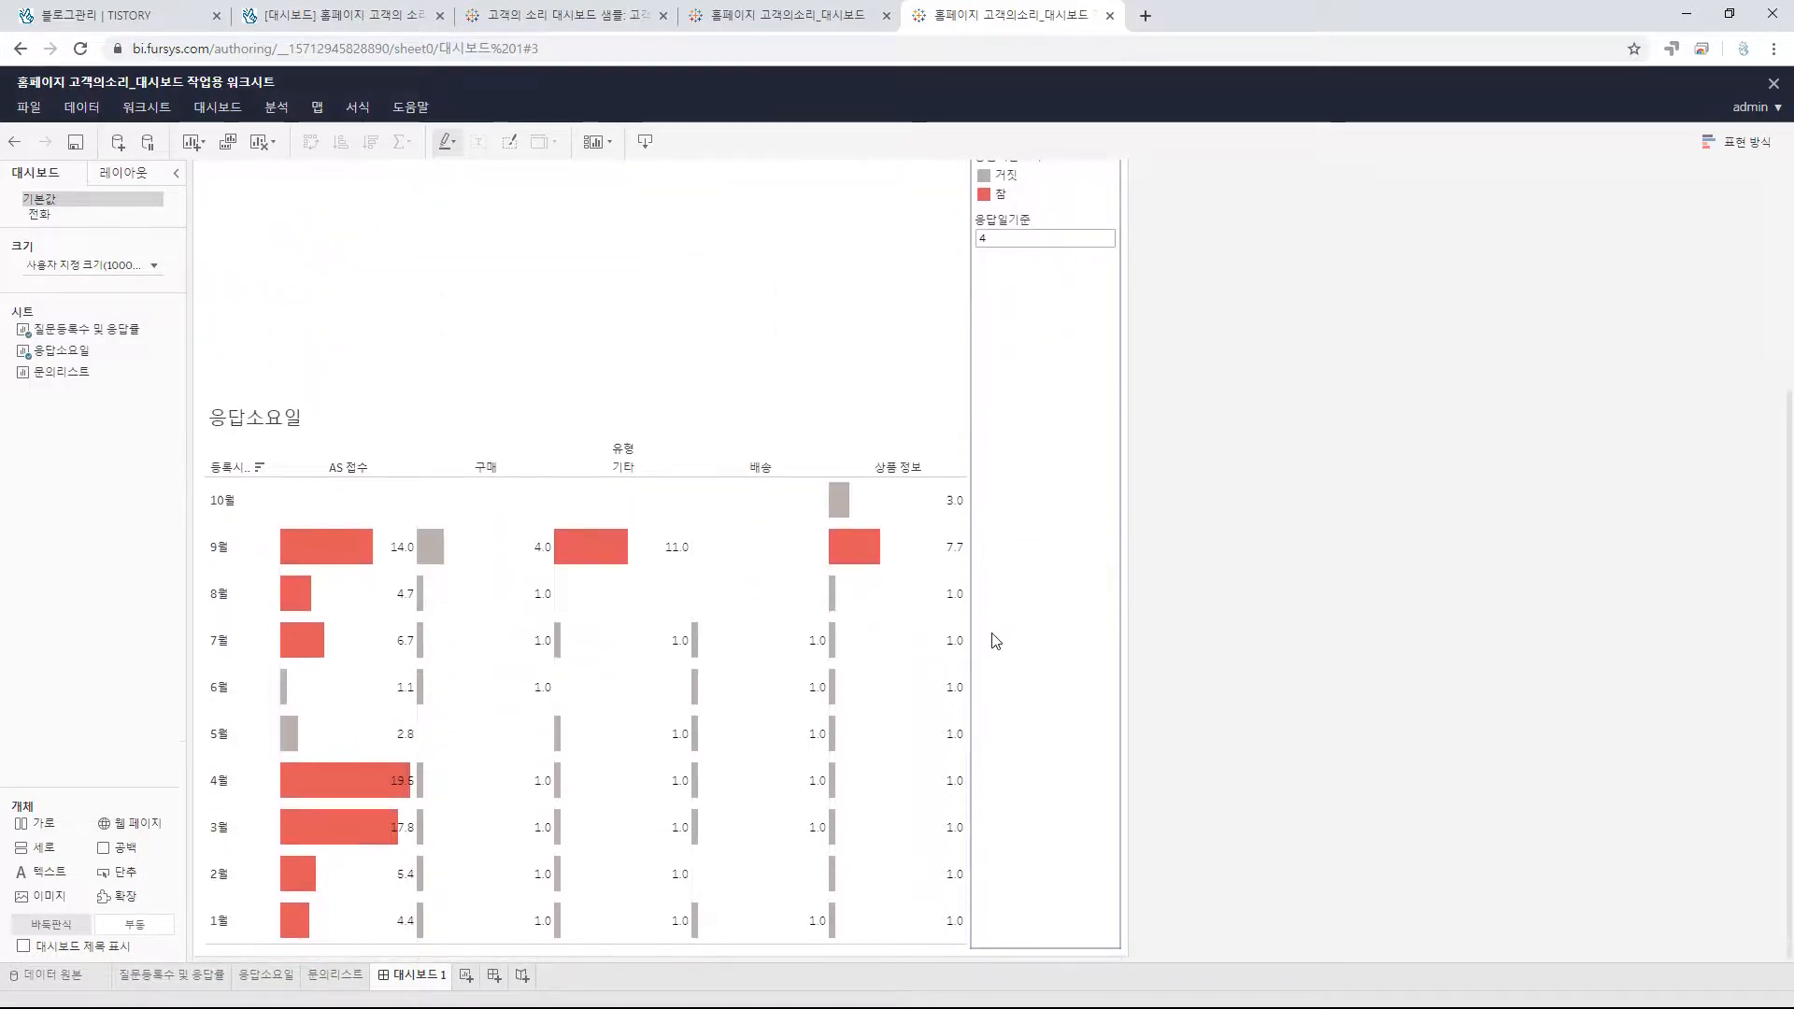
scroll(872, 676, "up", 3)
scroll(937, 669, "down", 3)
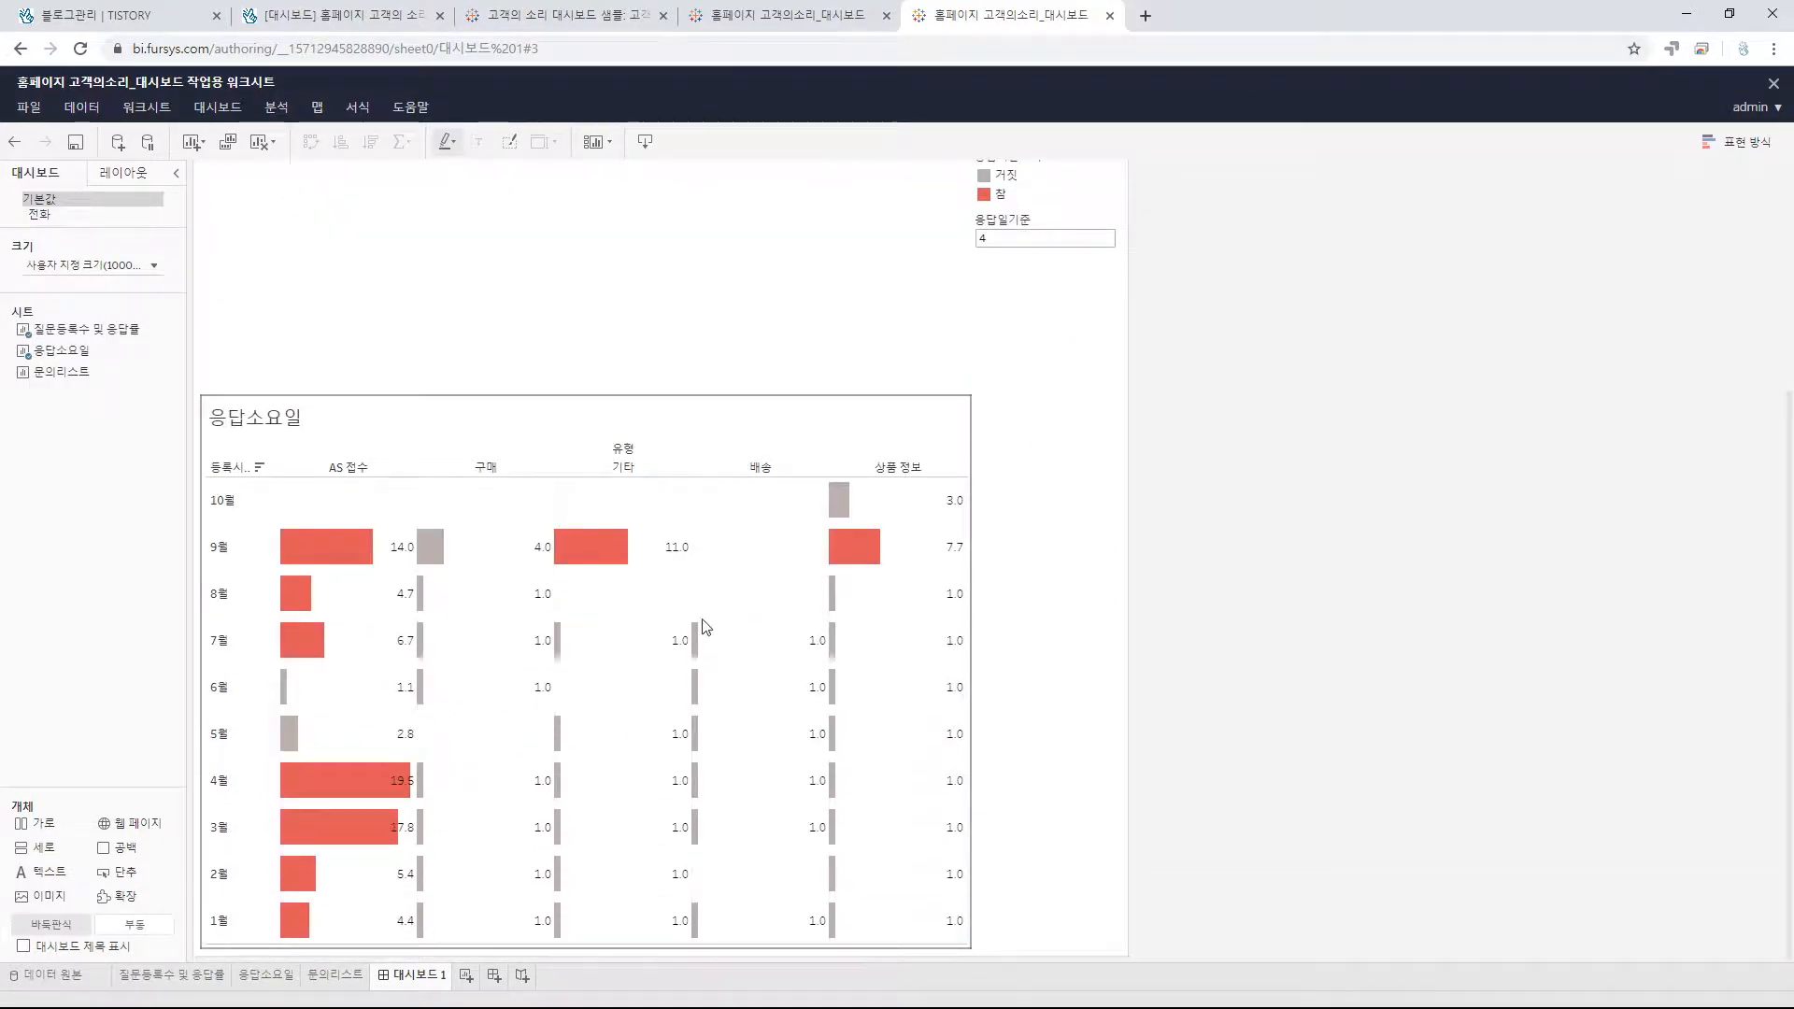
- Add the 문의리스트 sheet between the two charts on the dashboard and look through its inquiry rows
mouse_move(100, 372)
left_mouse_down()
mouse_move(224, 561)
mouse_move(392, 449)
mouse_move(440, 390)
left_mouse_up()
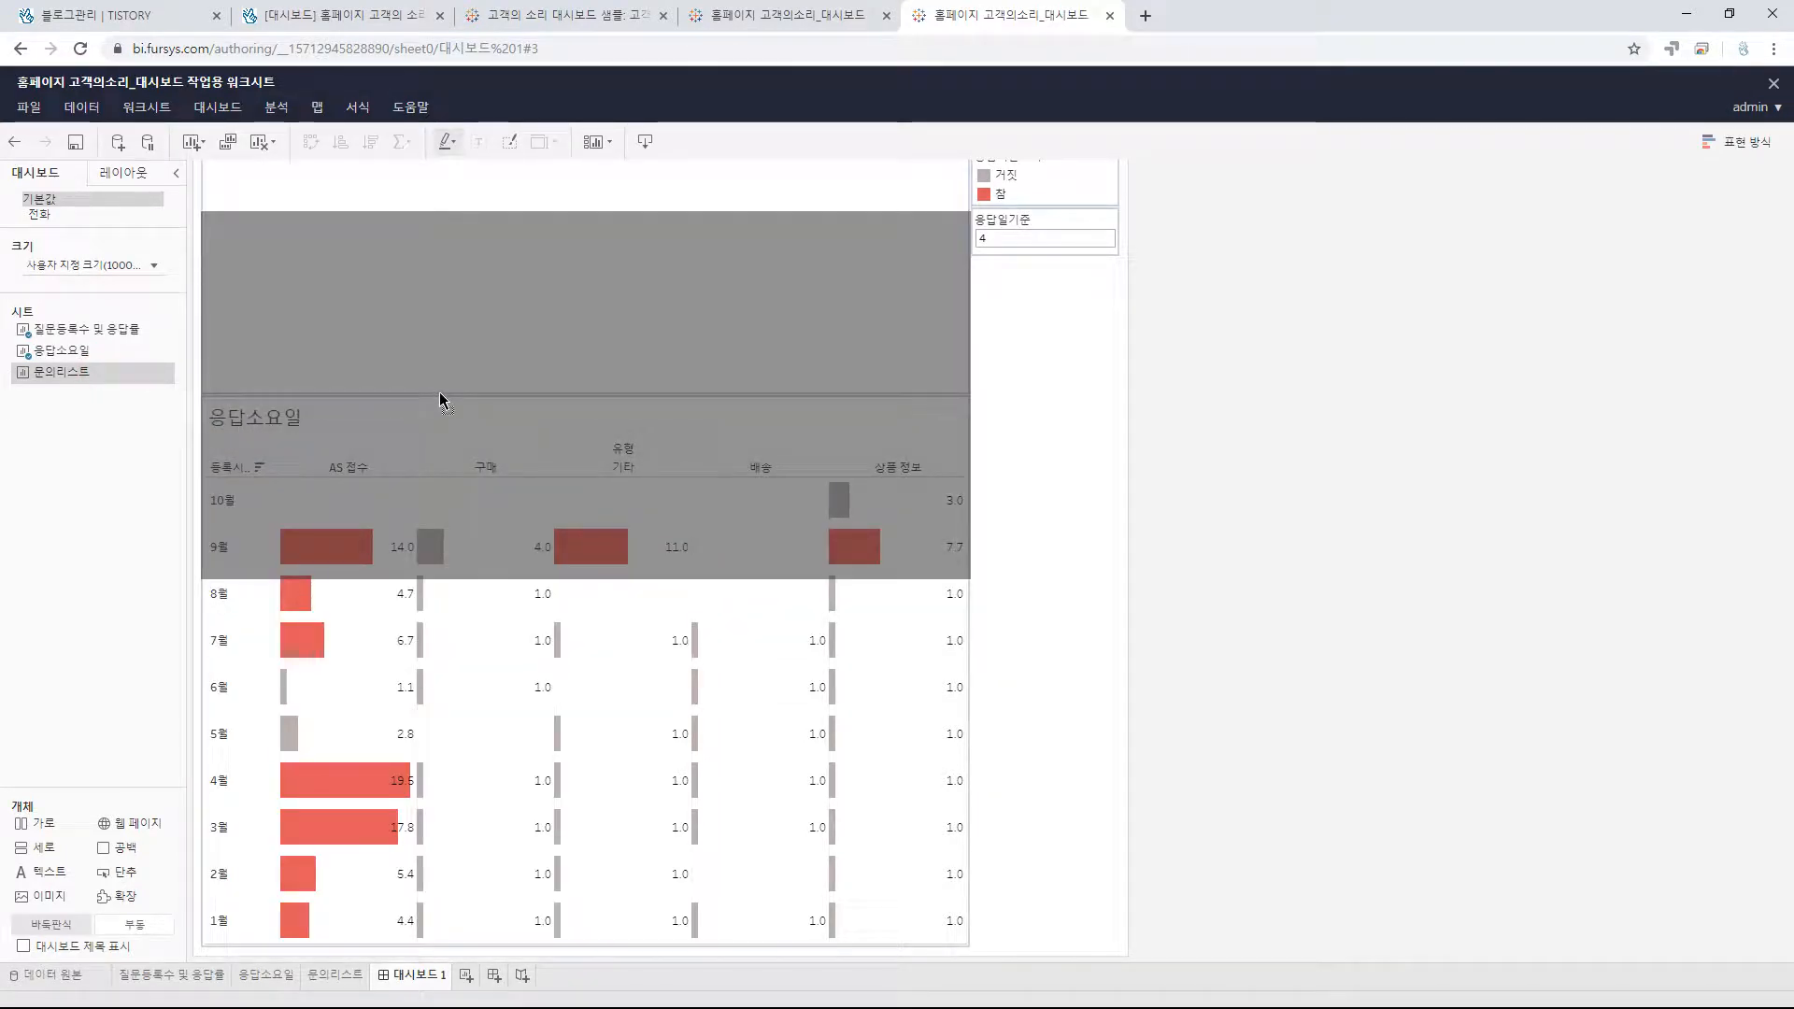
left_click_drag(440, 394, 440, 394)
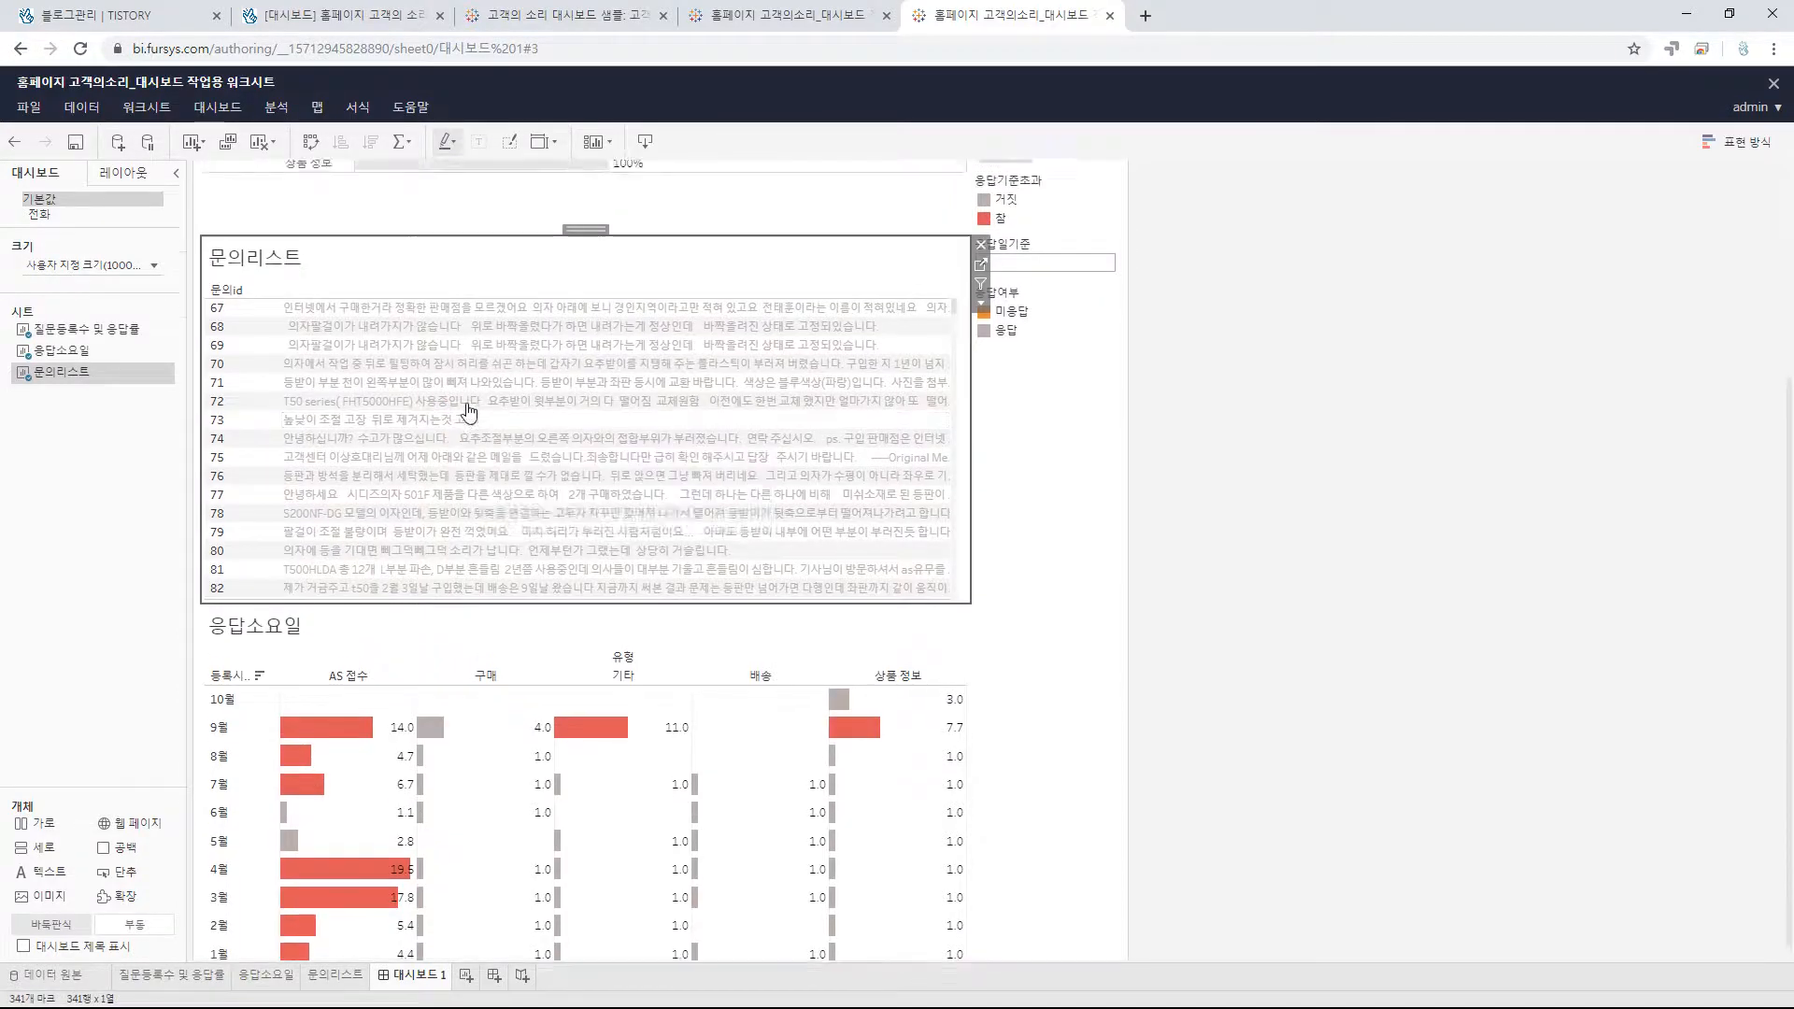
scroll(480, 423, "down", 5)
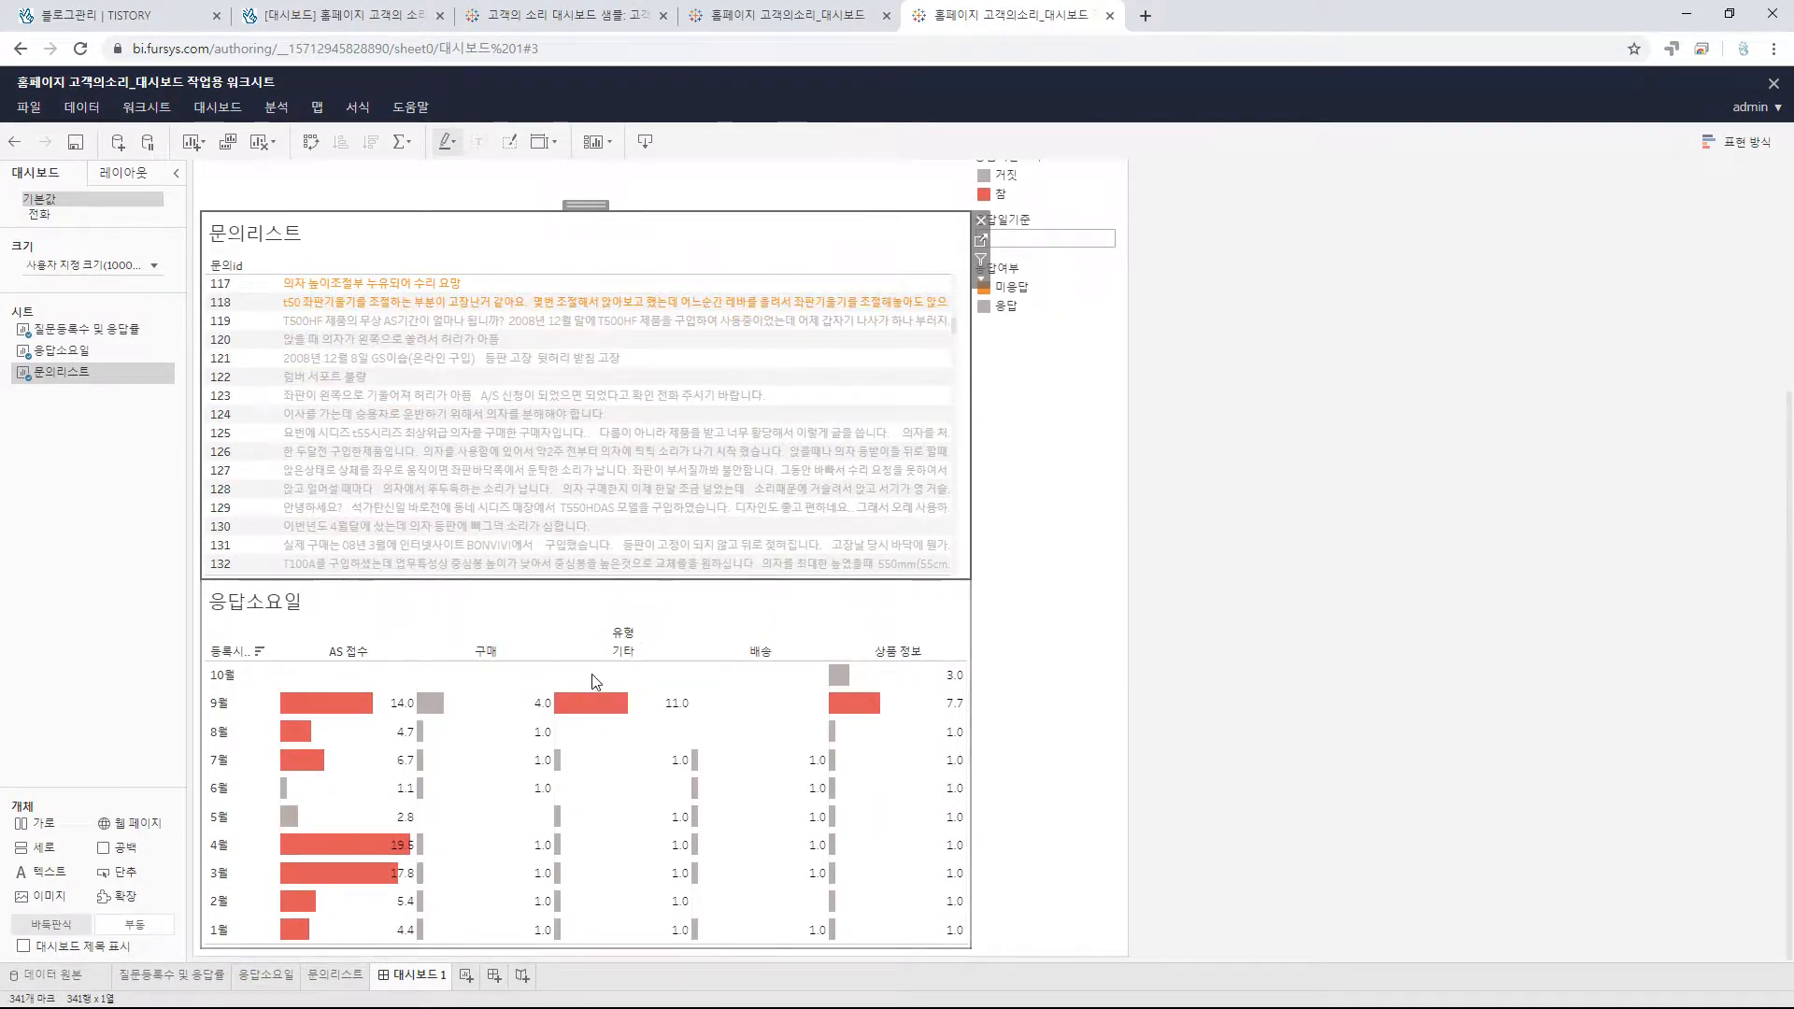
scroll(609, 674, "up", 5)
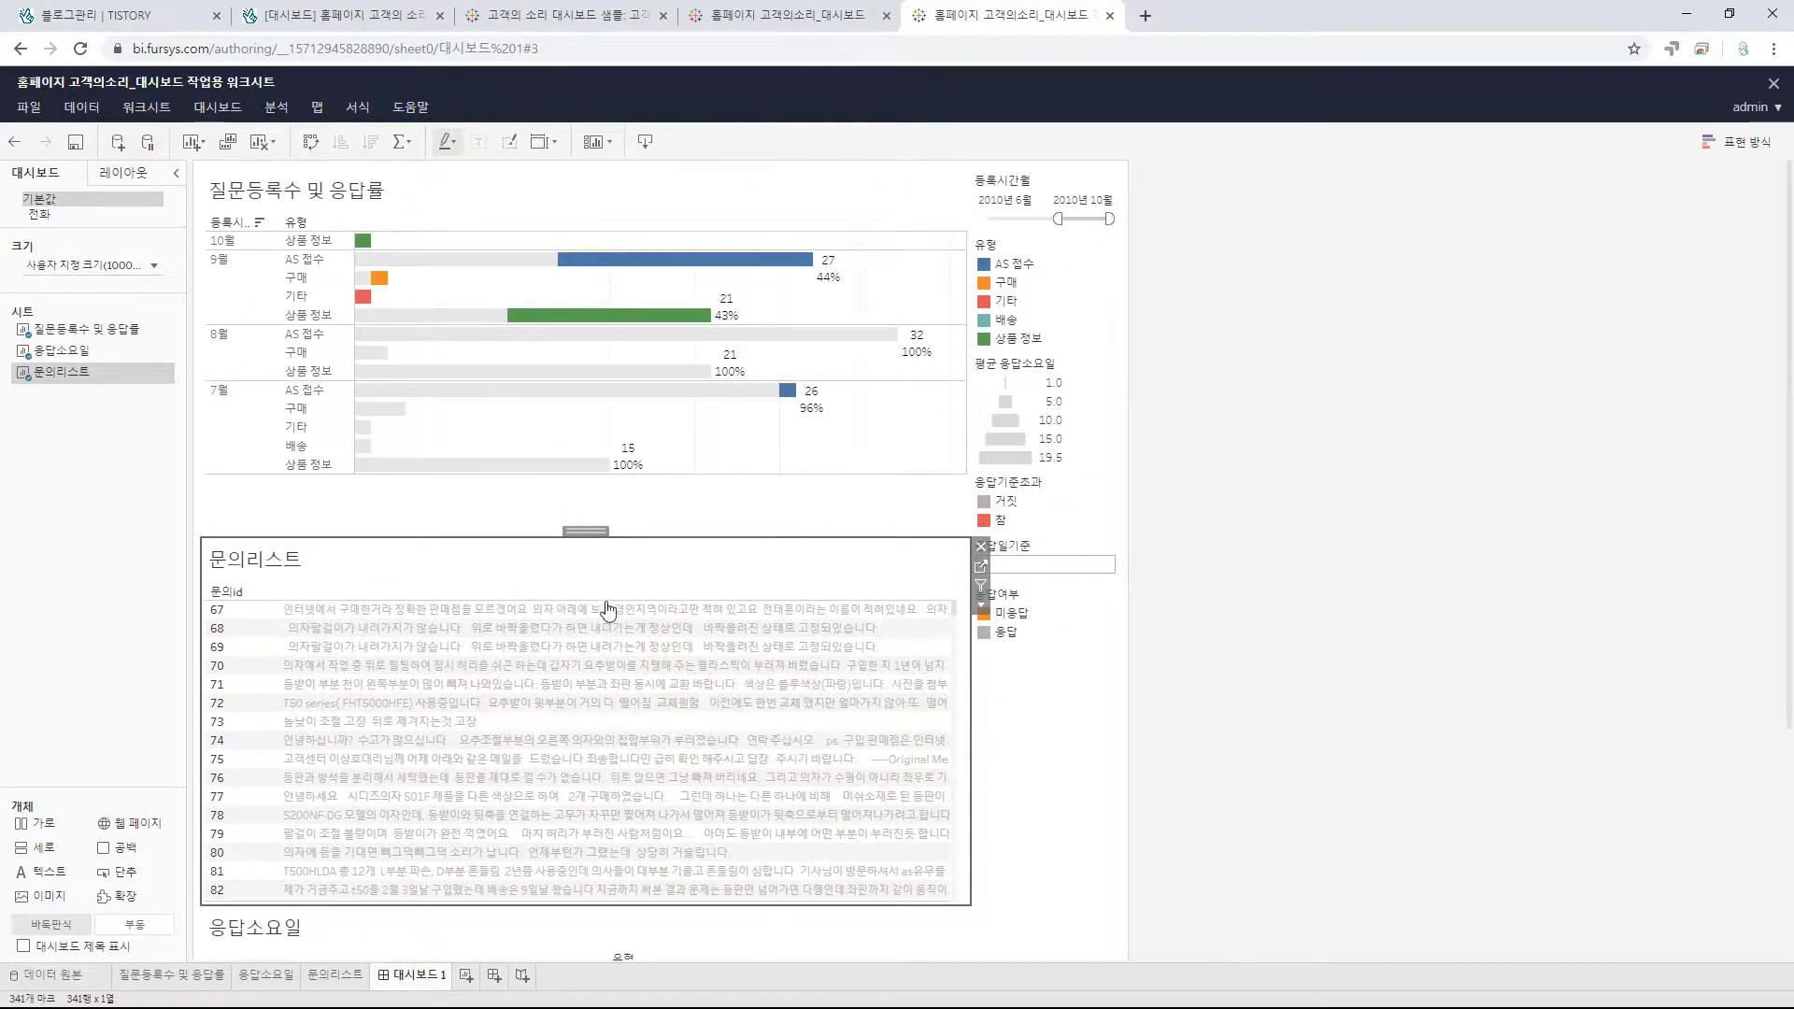
scroll(600, 608, "down", 3)
scroll(1103, 709, "down", 3)
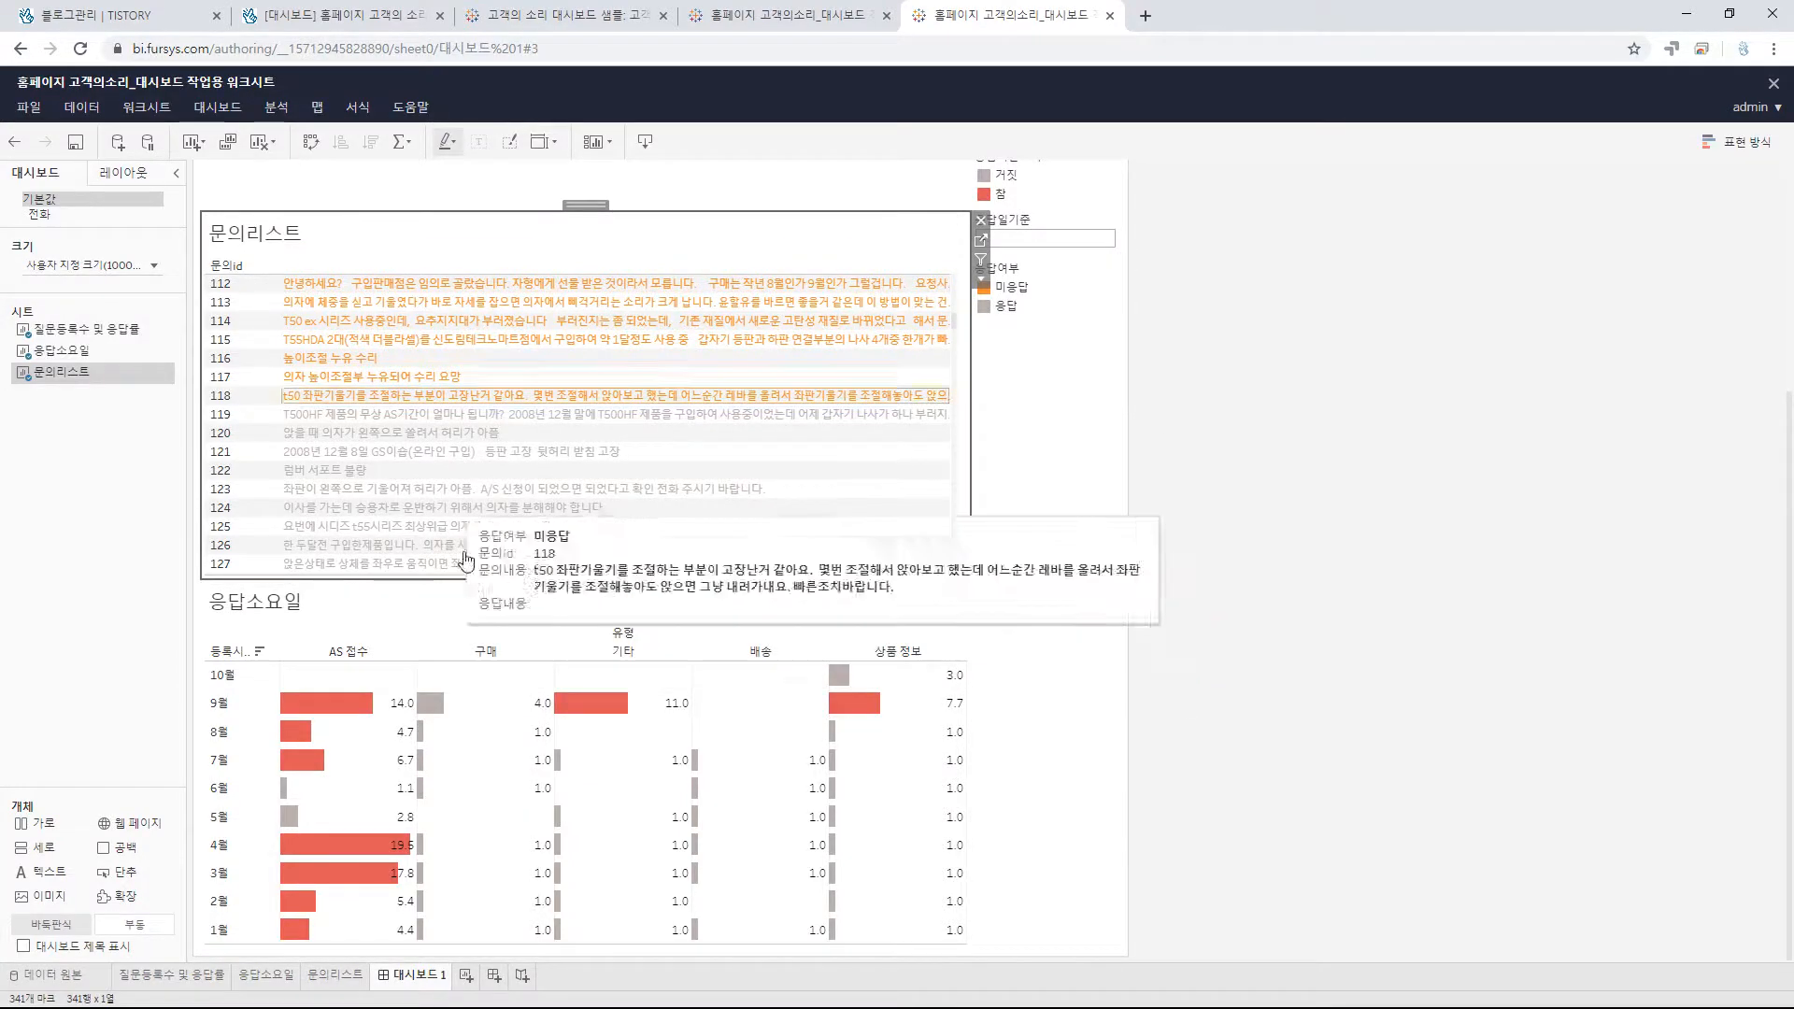
- Move the 응답소요일 sheet above the 문의리스트 sheet and review the resulting order
left_click(492, 606)
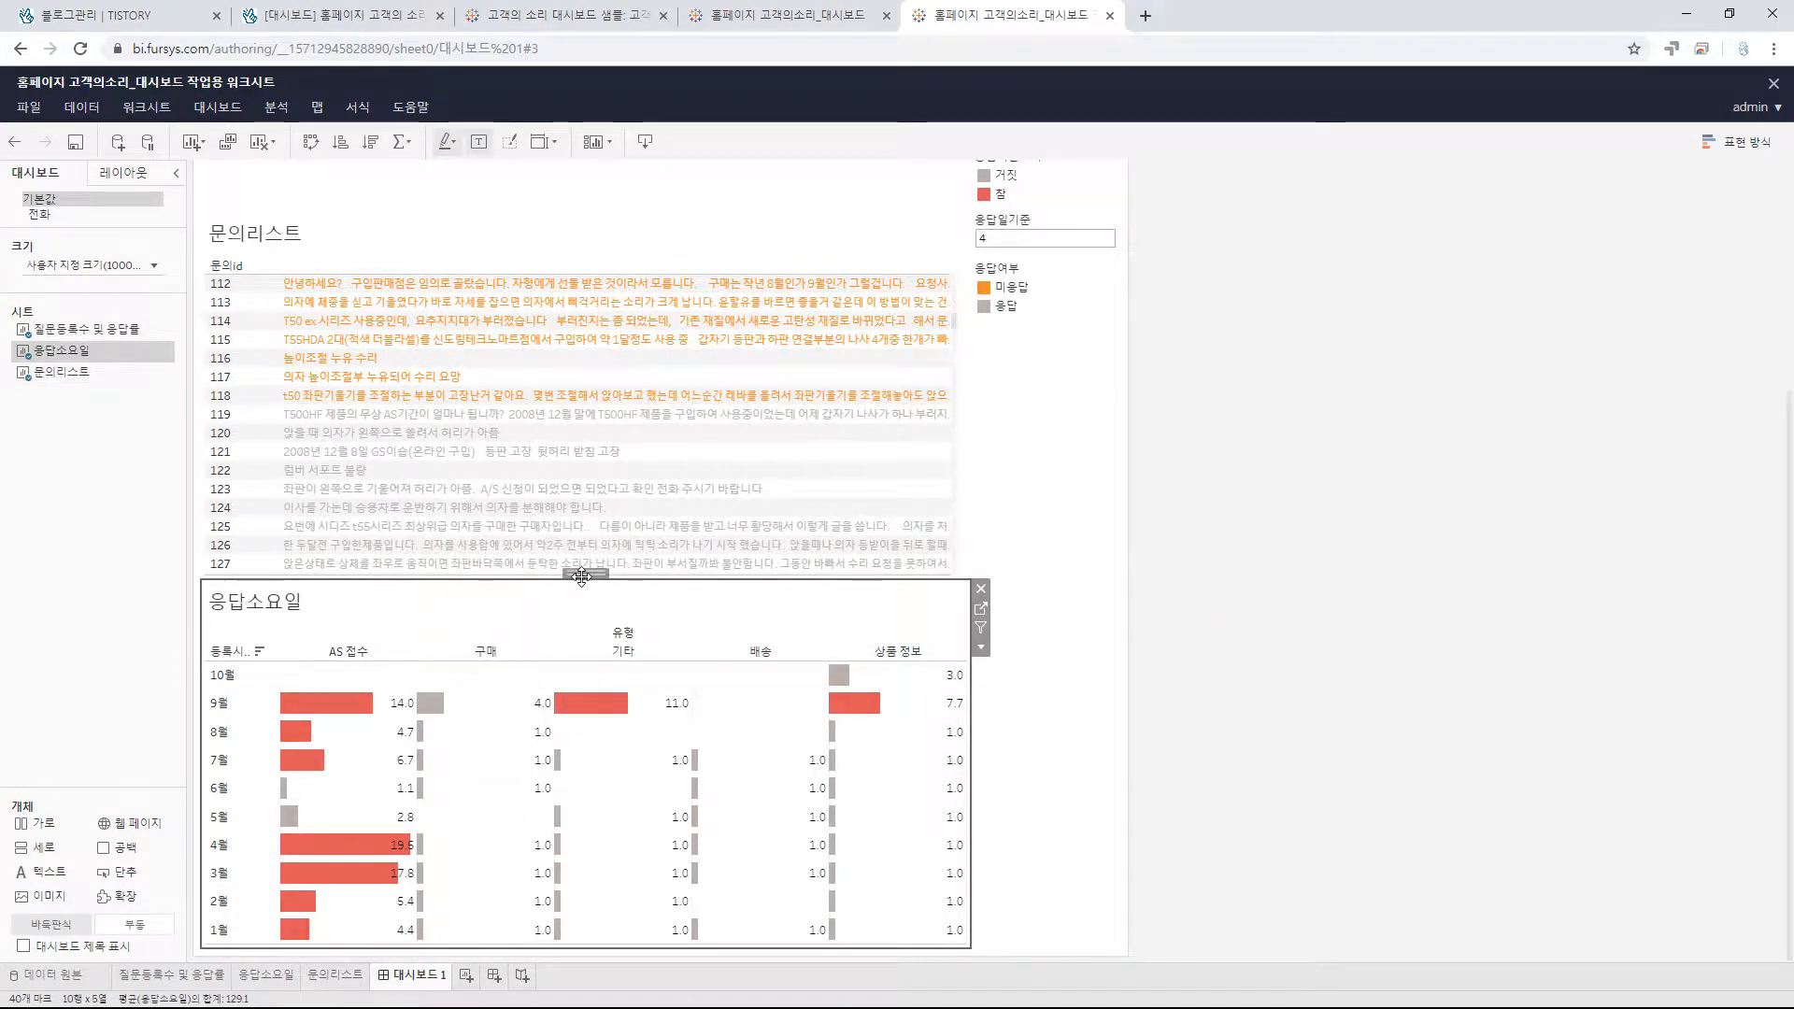
left_click_drag(580, 574, 615, 373)
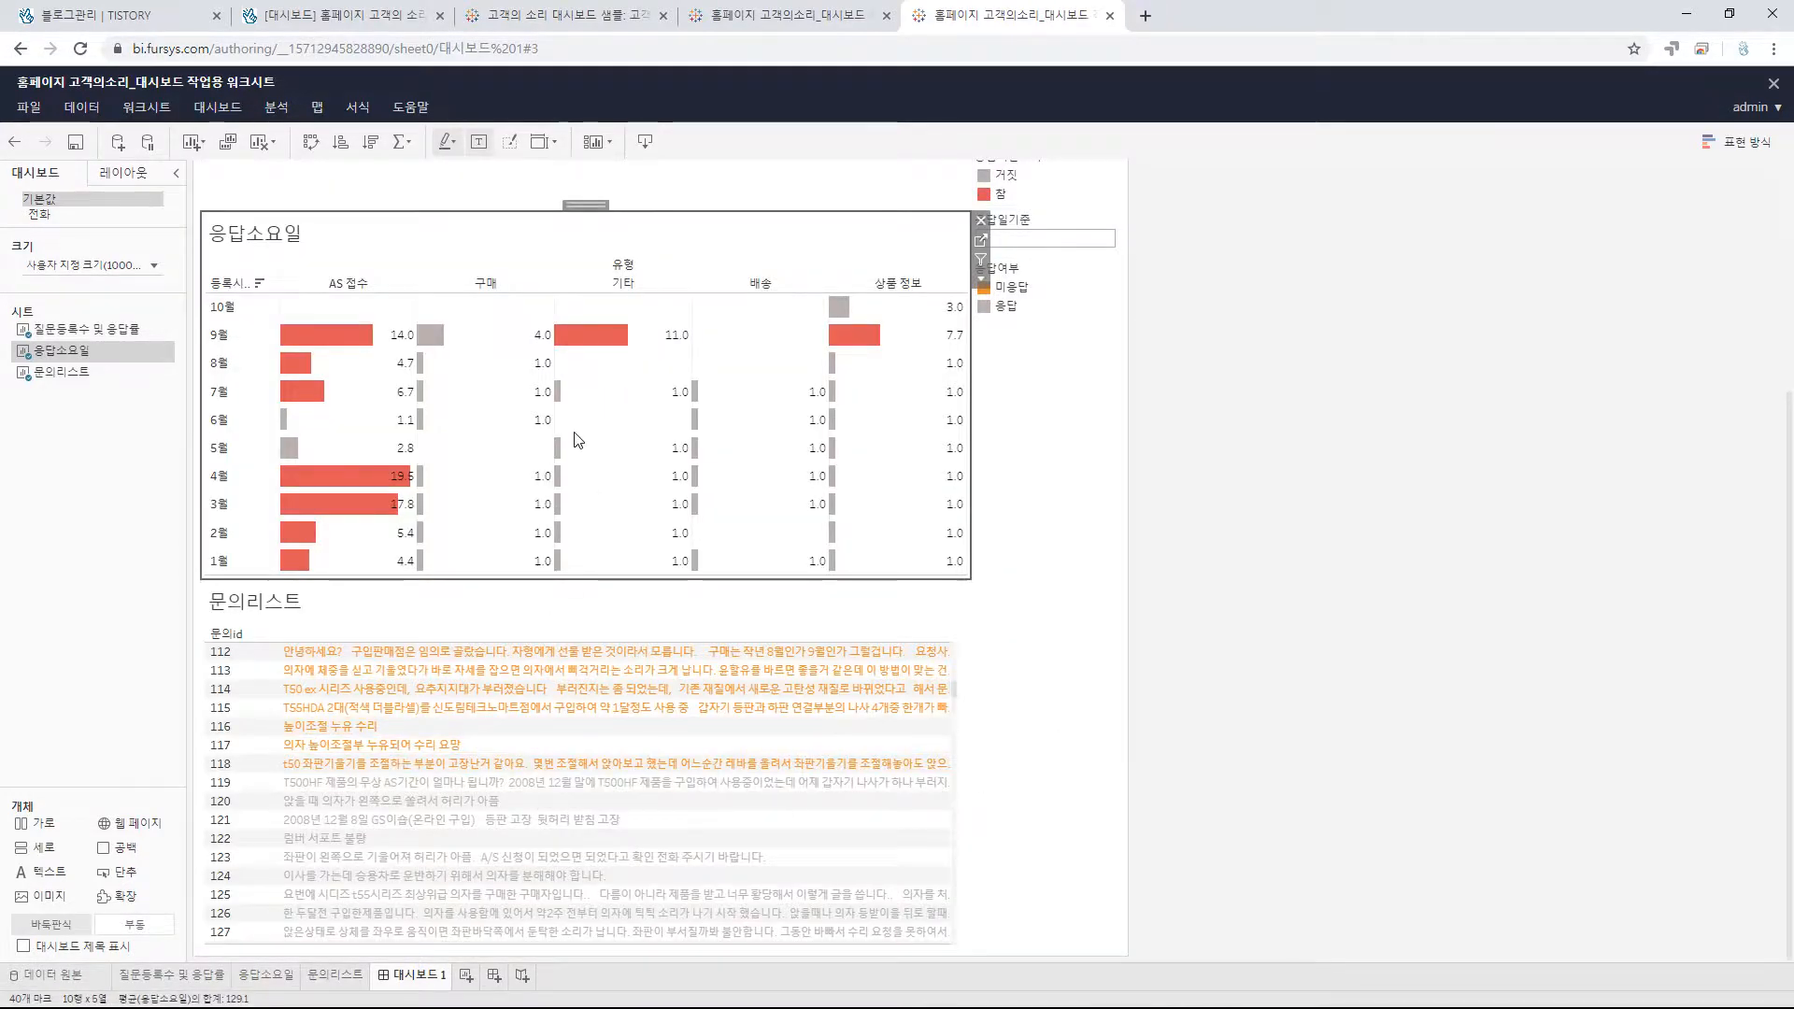
scroll(589, 458, "up", 4)
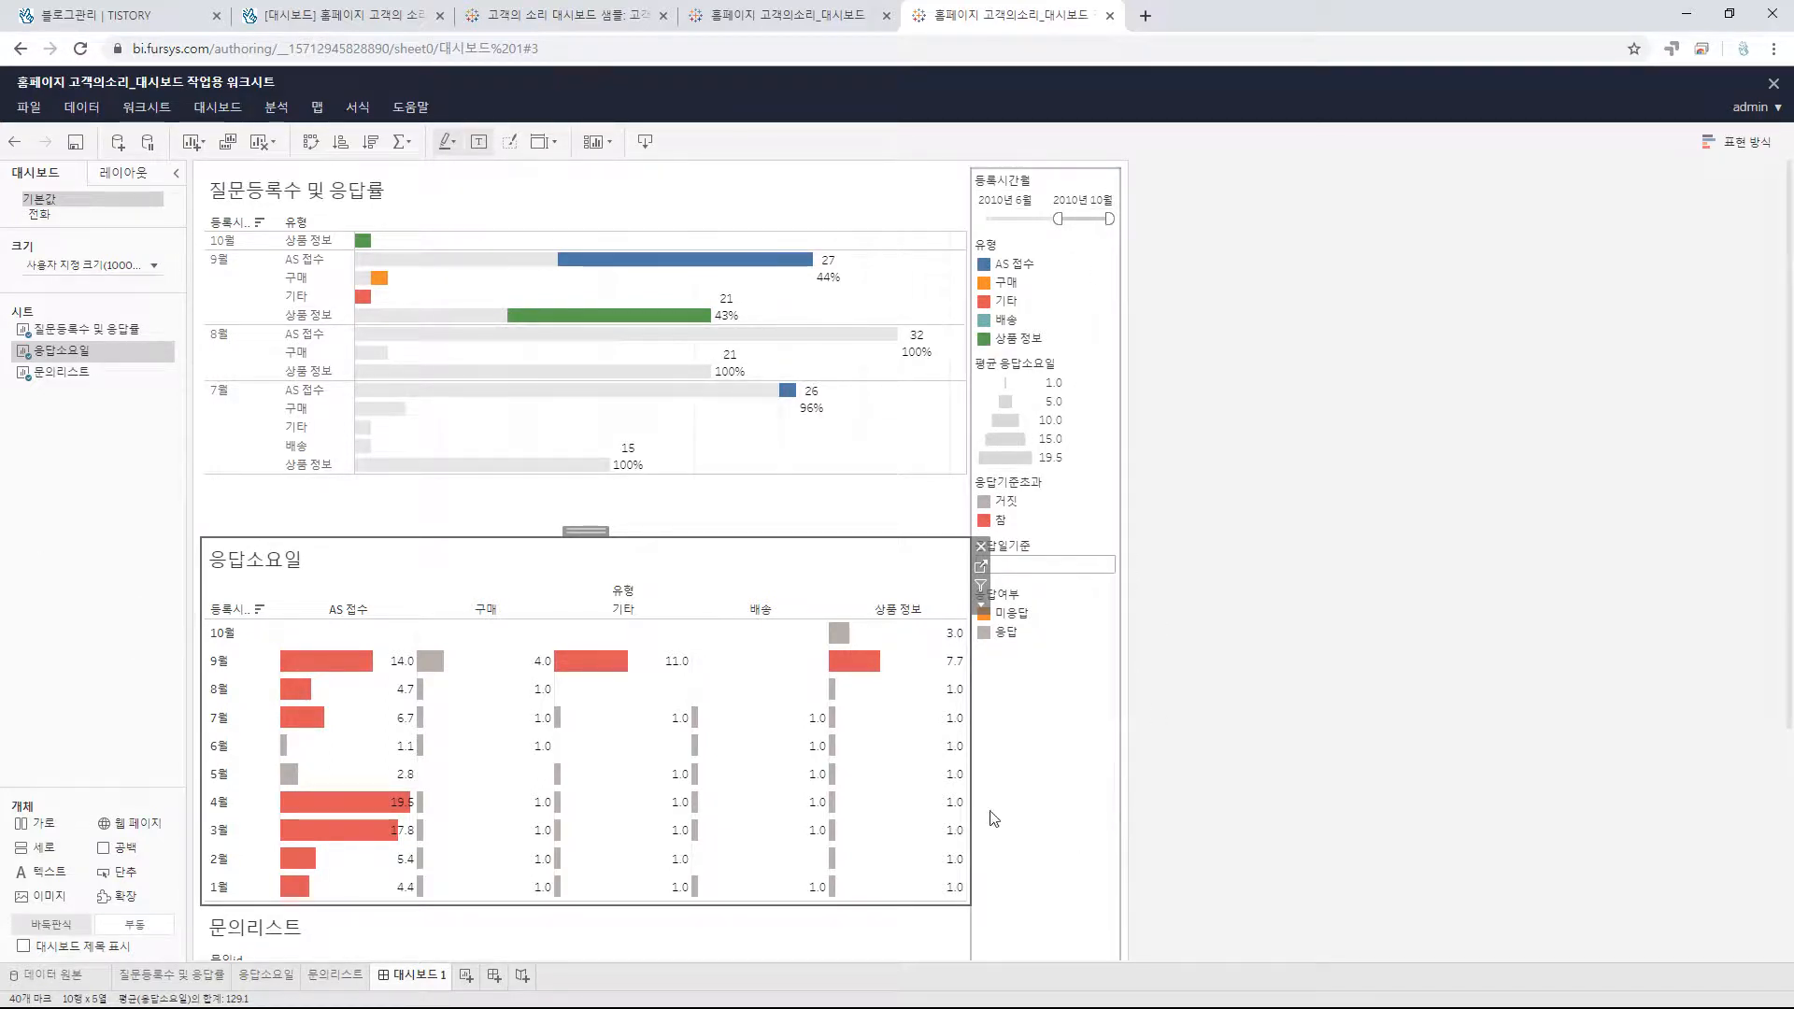
scroll(707, 695, "down", 3)
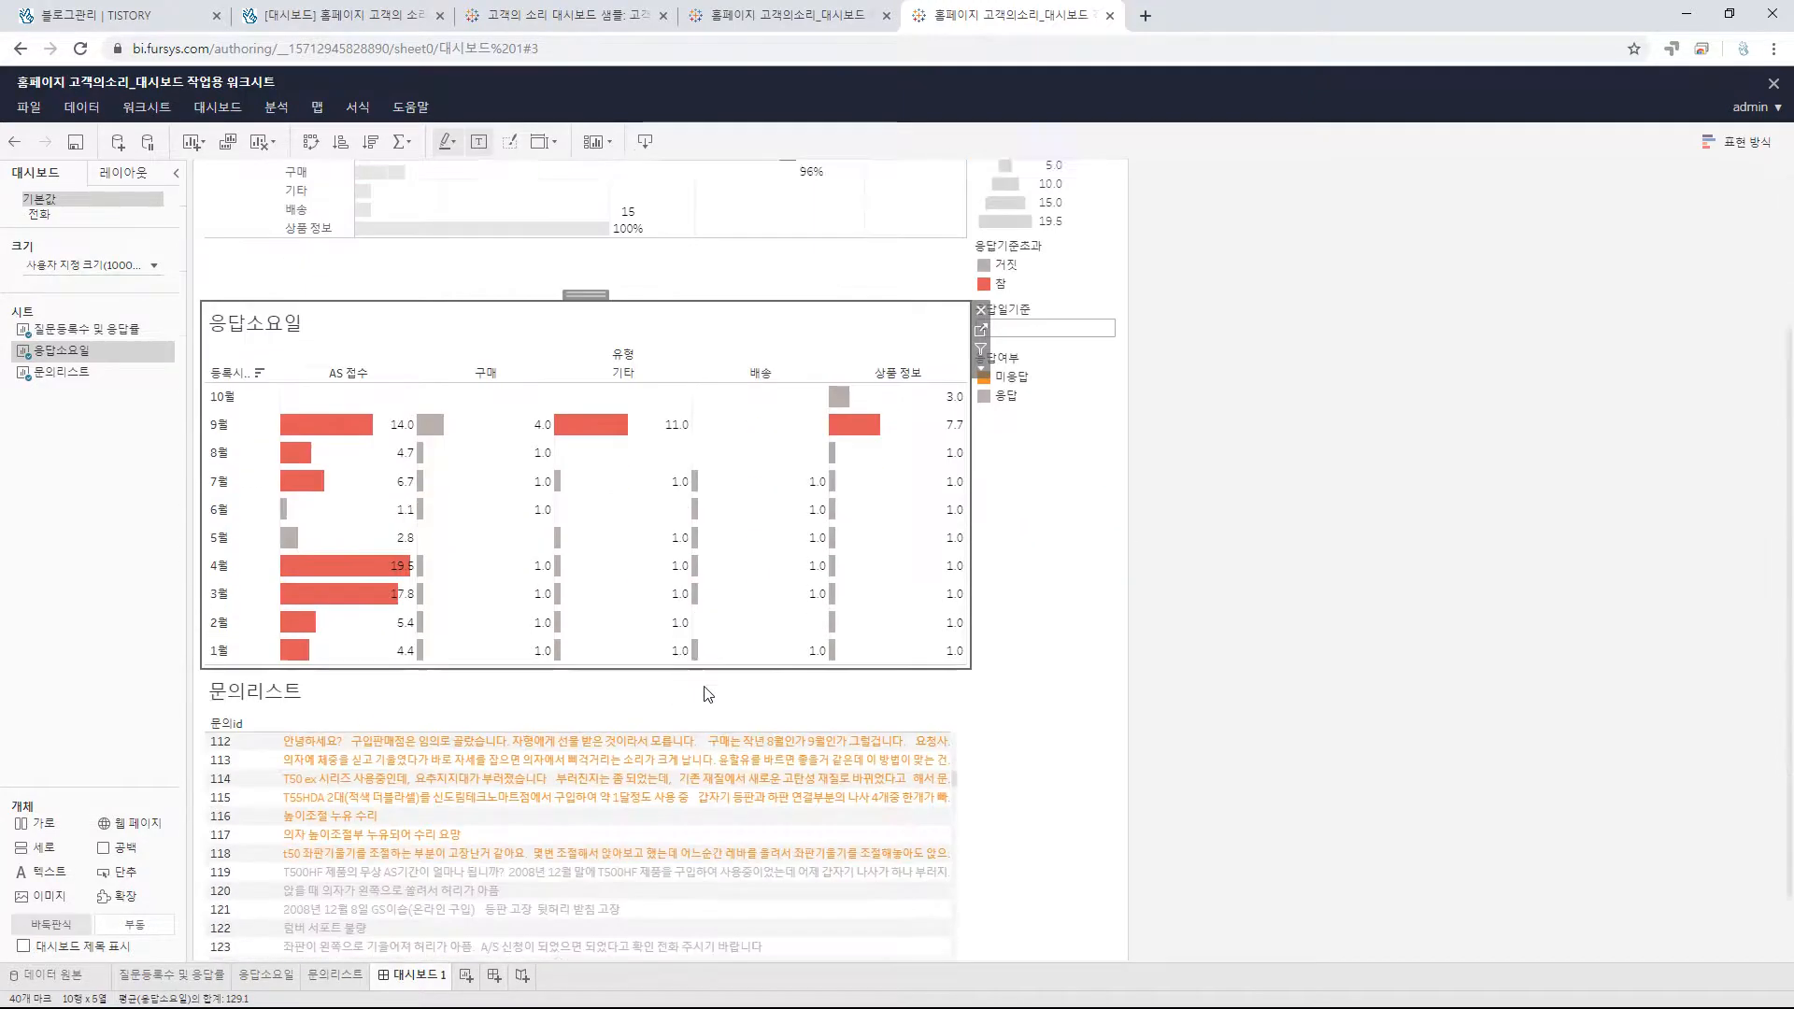
scroll(813, 679, "up", 3)
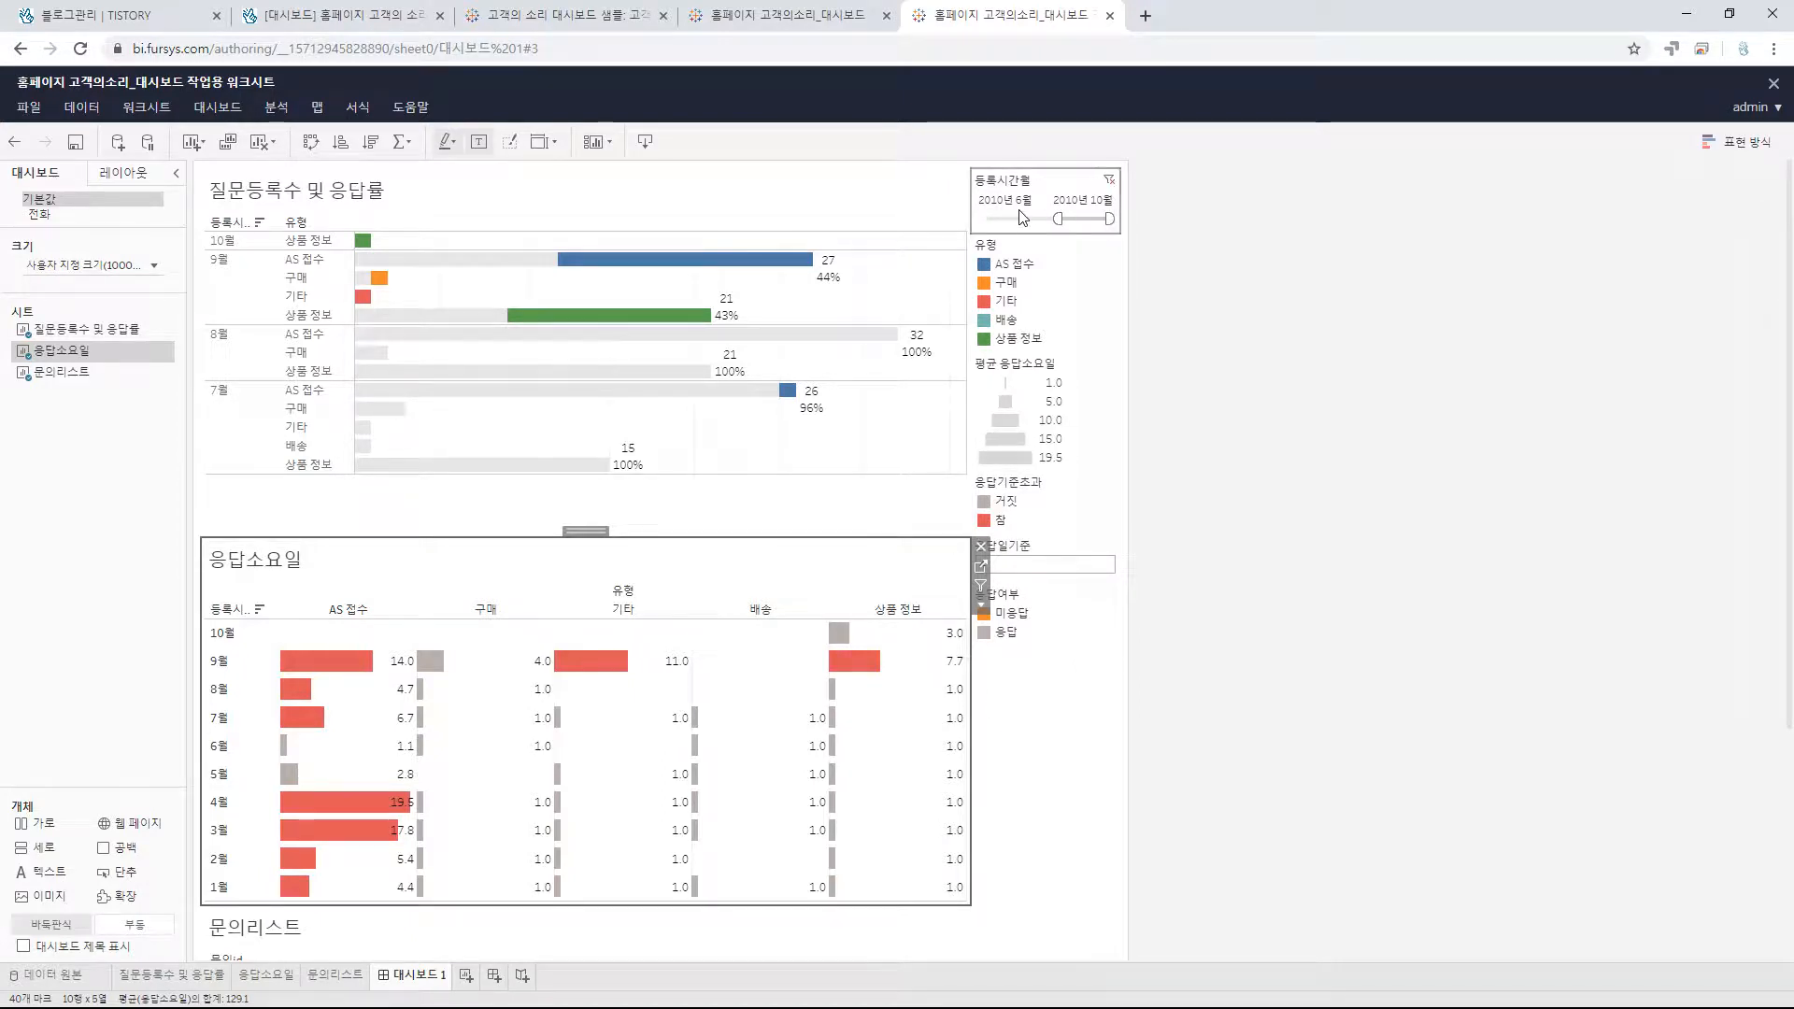
- Compare the 등록시간월 filter and 응답일기준 parameter placement with the finished 고객의소리 현황 sample dashboard
left_click(1072, 184)
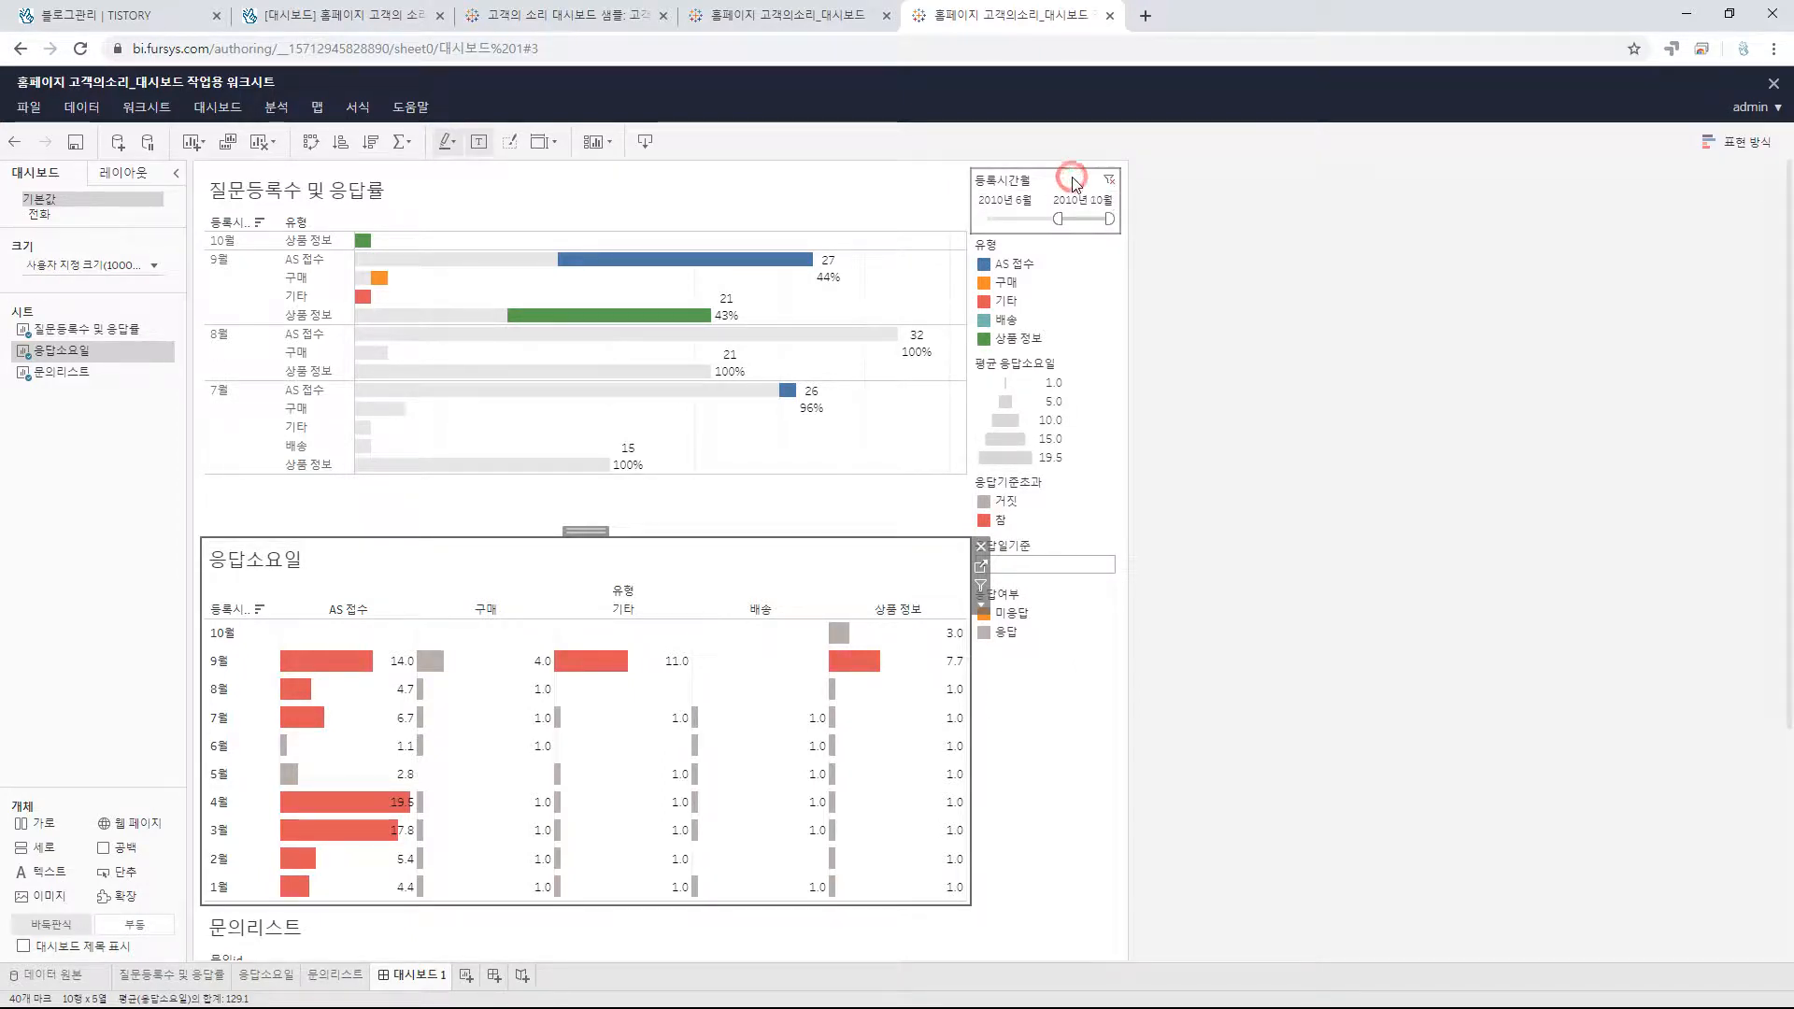
left_click(1069, 555)
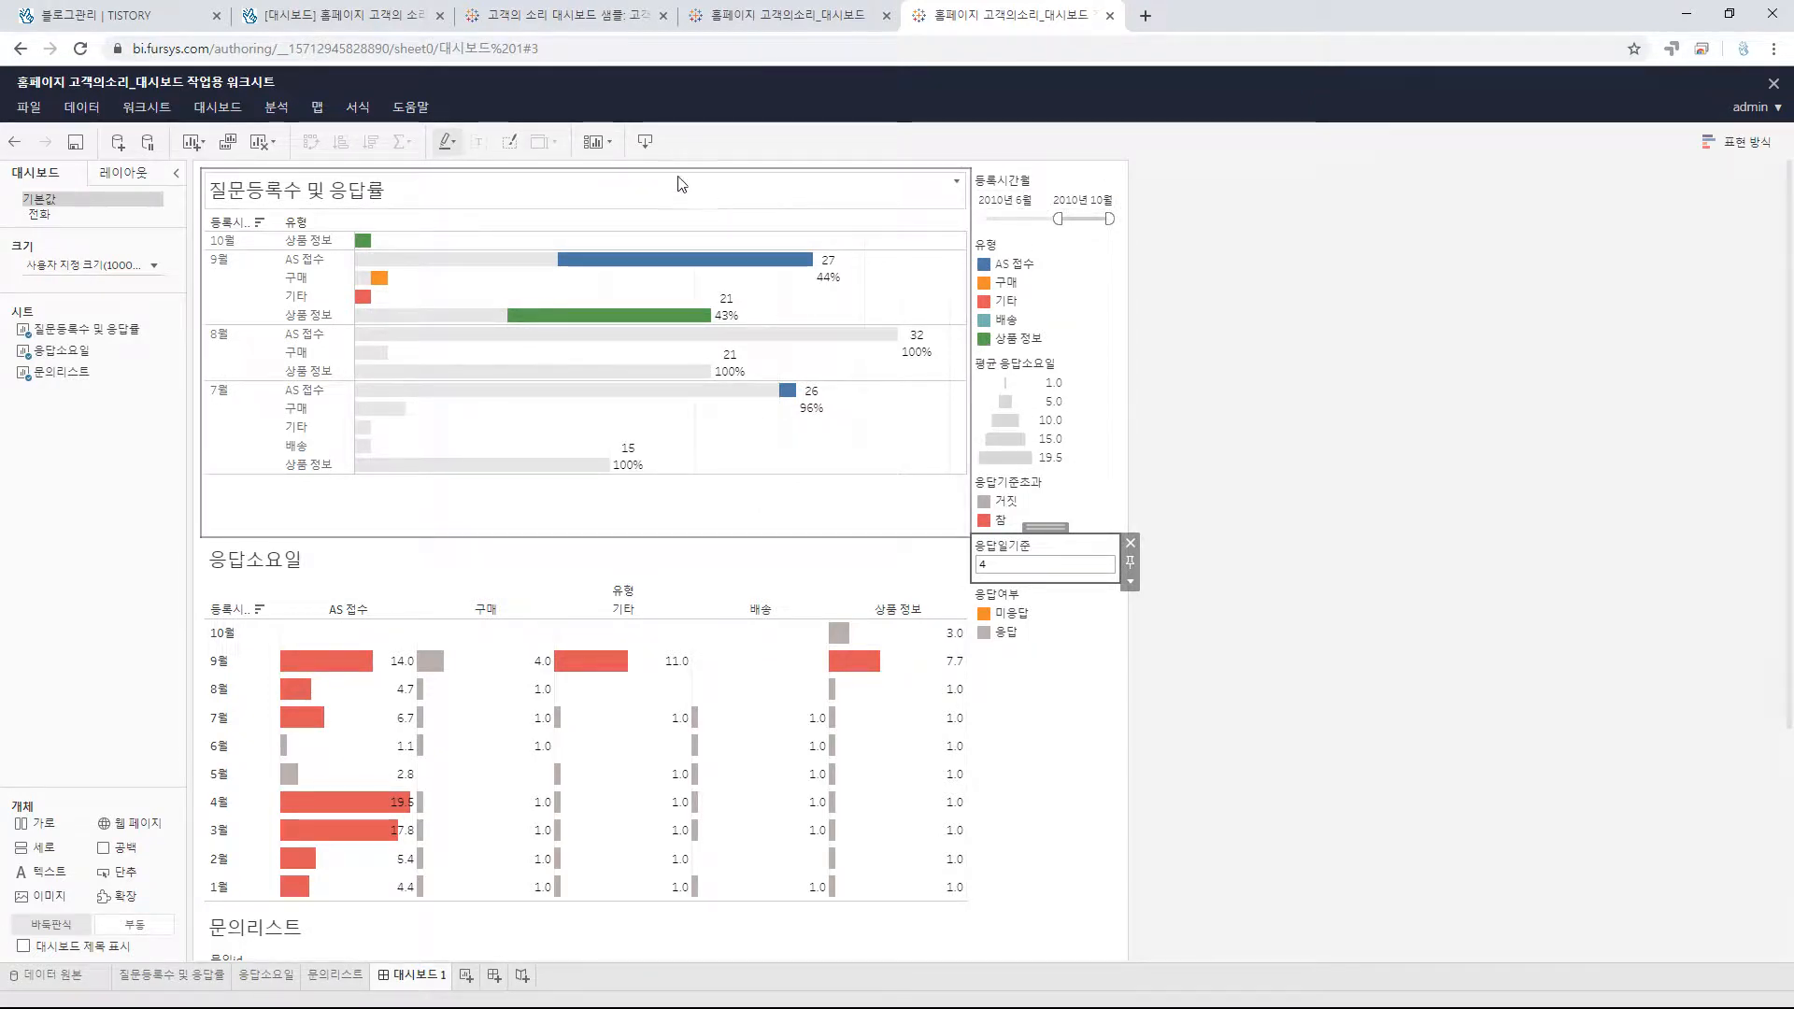
left_click(565, 15)
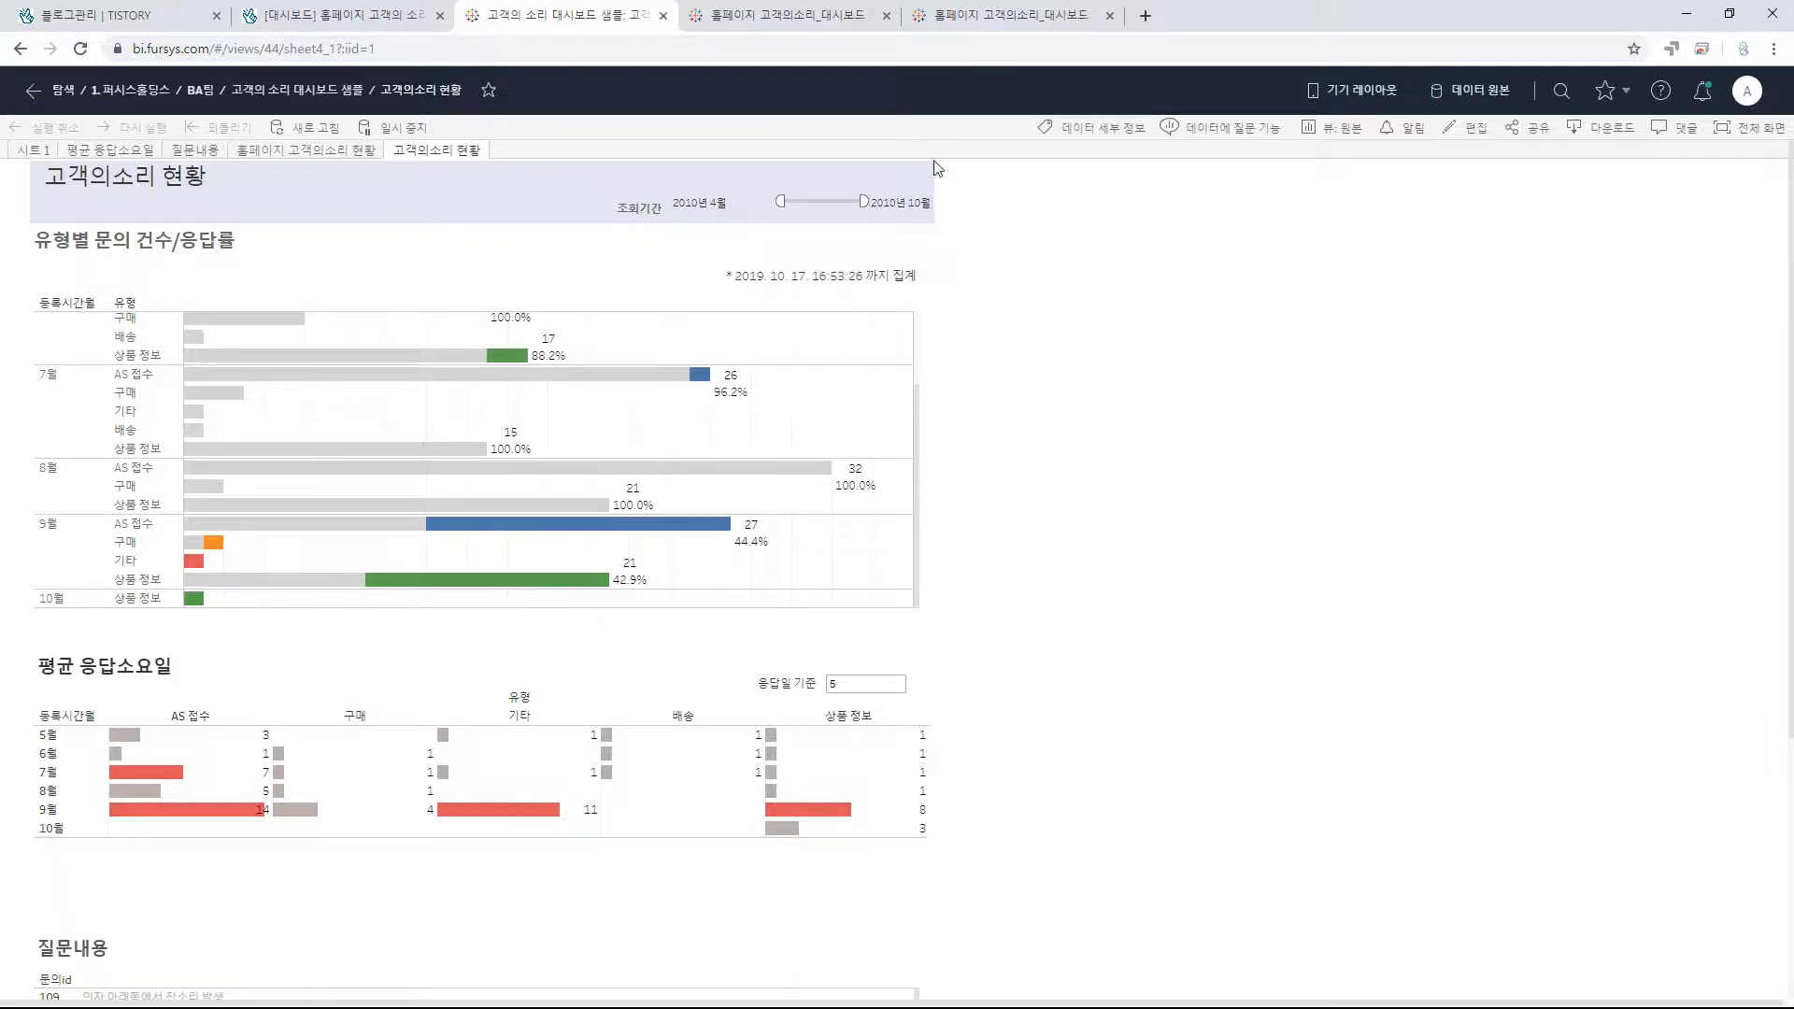
left_click(985, 28)
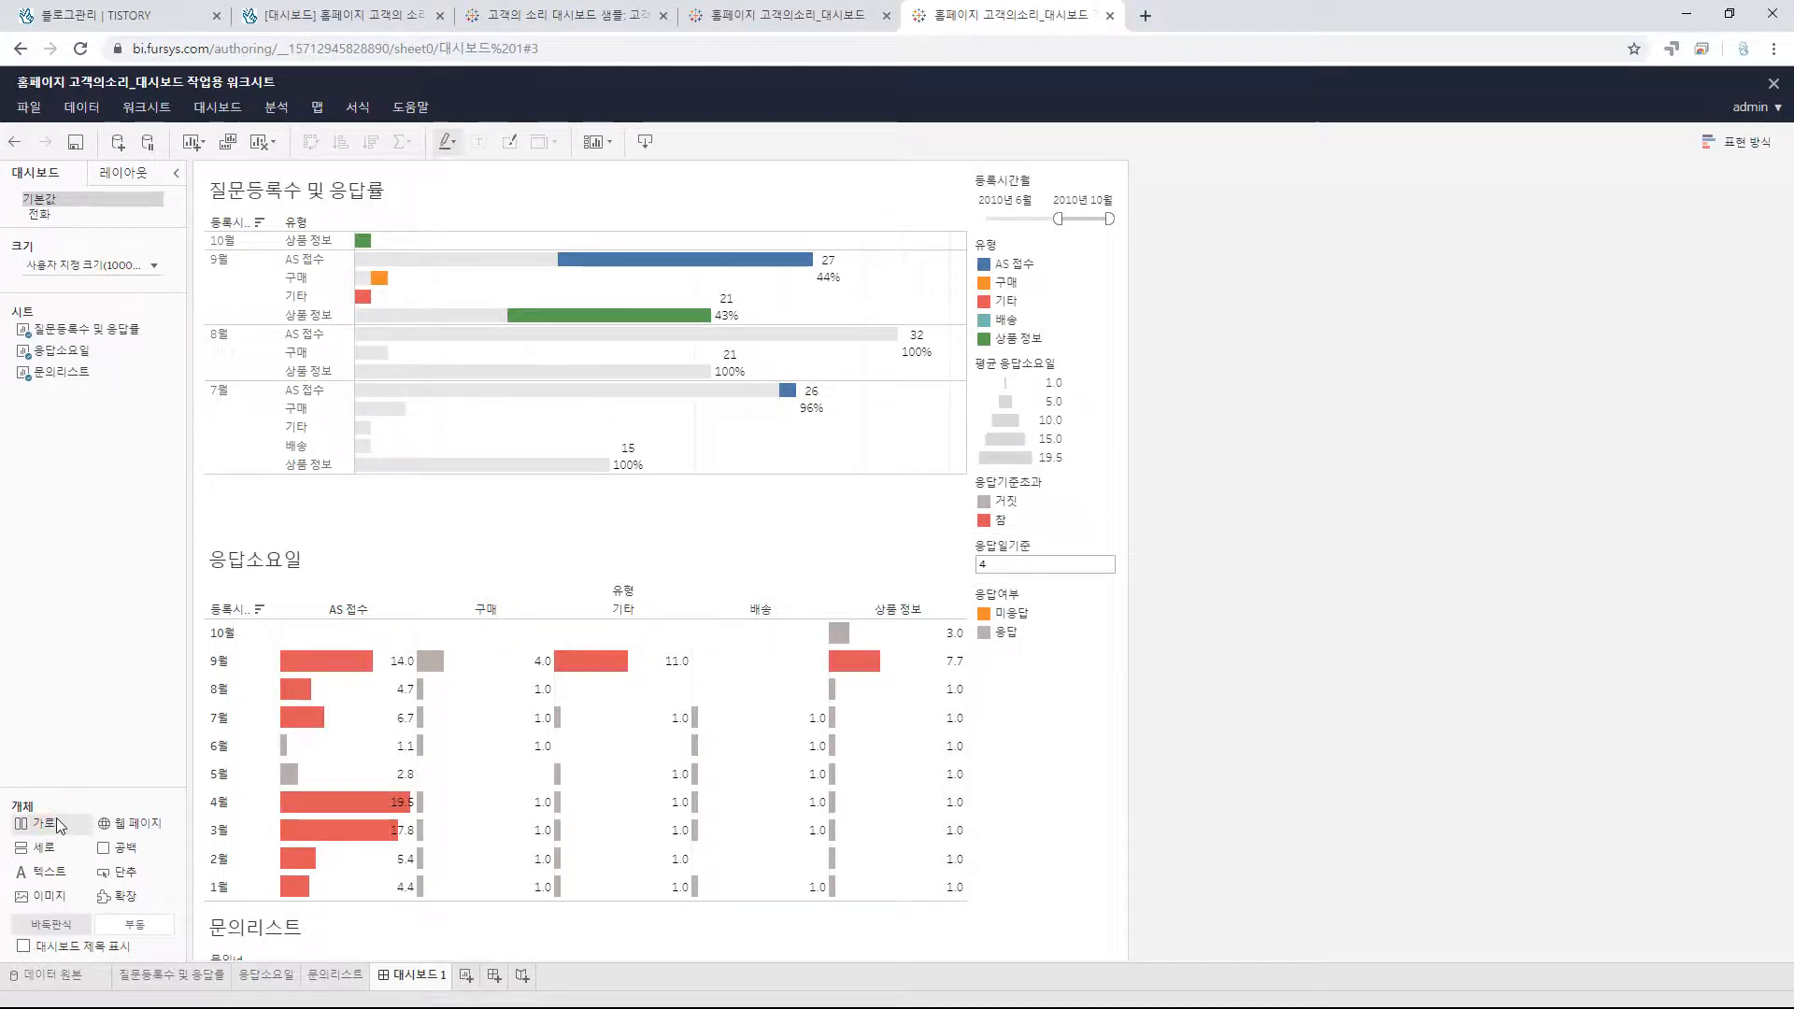
- Place the 등록시간월 filter in a new horizontal container across the dashboard's top and shrink the container to the slider's height
mouse_move(109, 731)
left_mouse_down()
mouse_move(173, 476)
mouse_move(373, 308)
mouse_move(457, 191)
mouse_move(510, 160)
left_mouse_up()
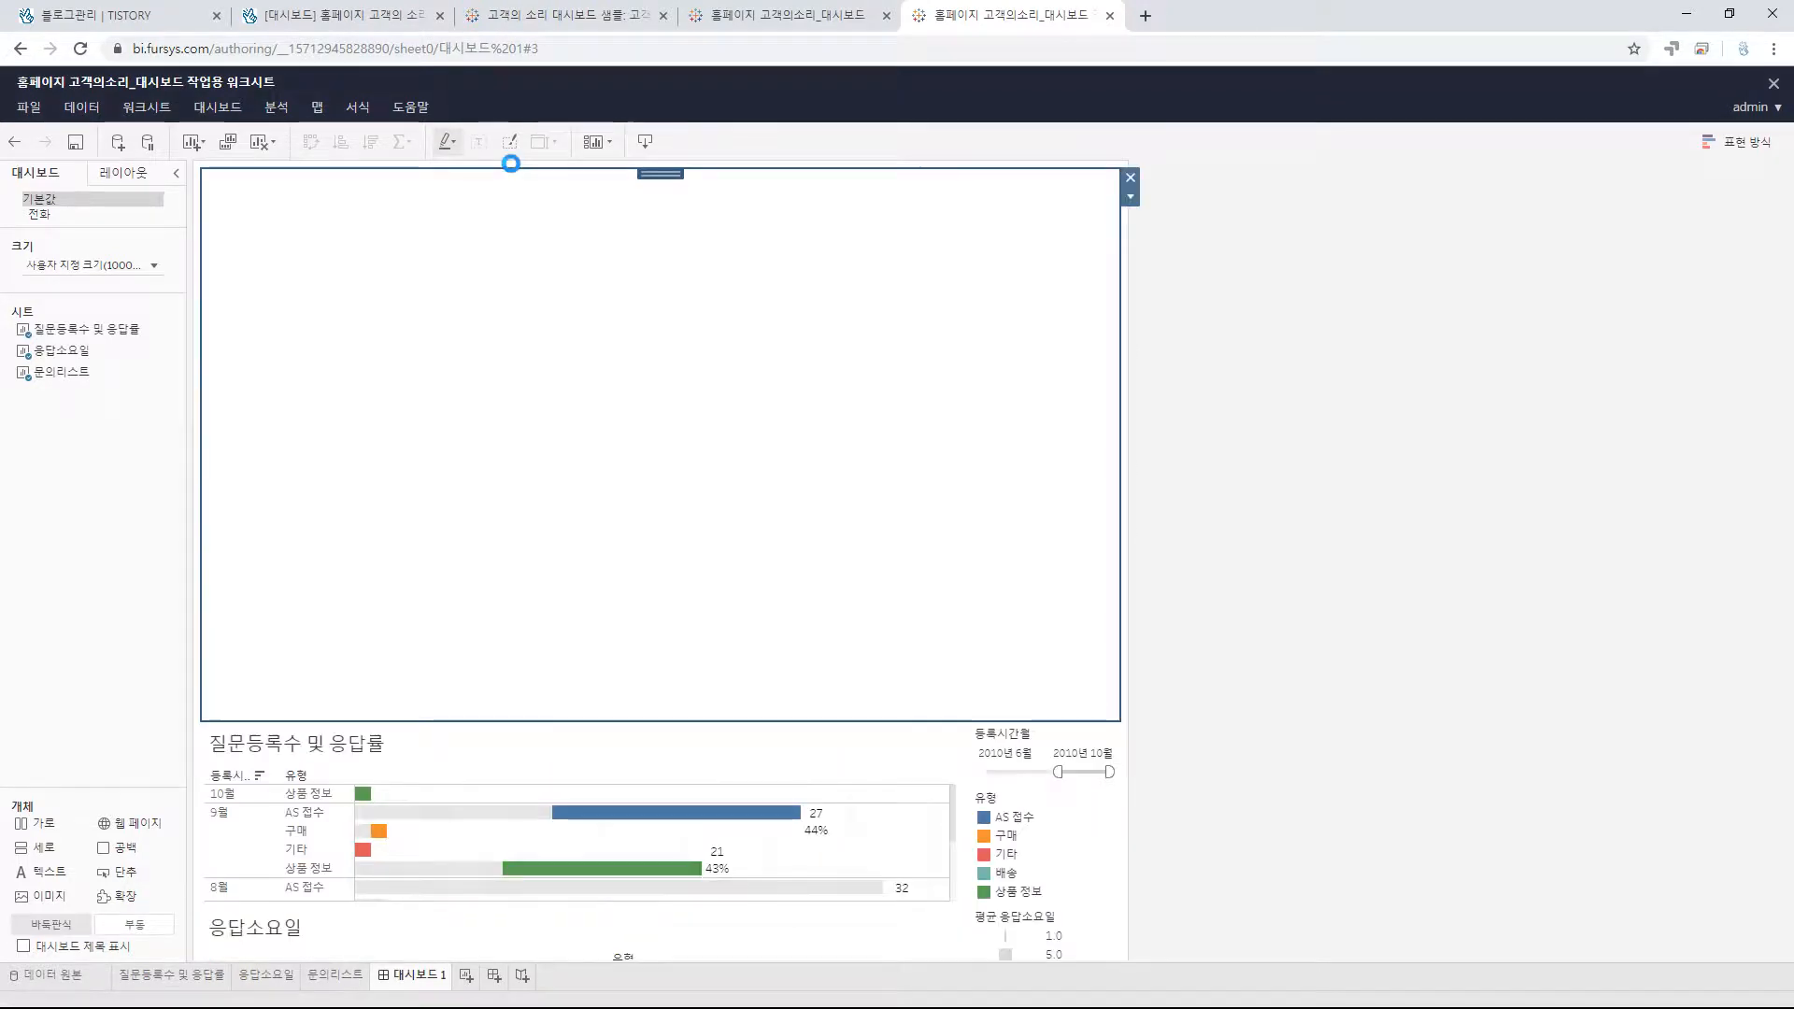
left_click(1037, 743)
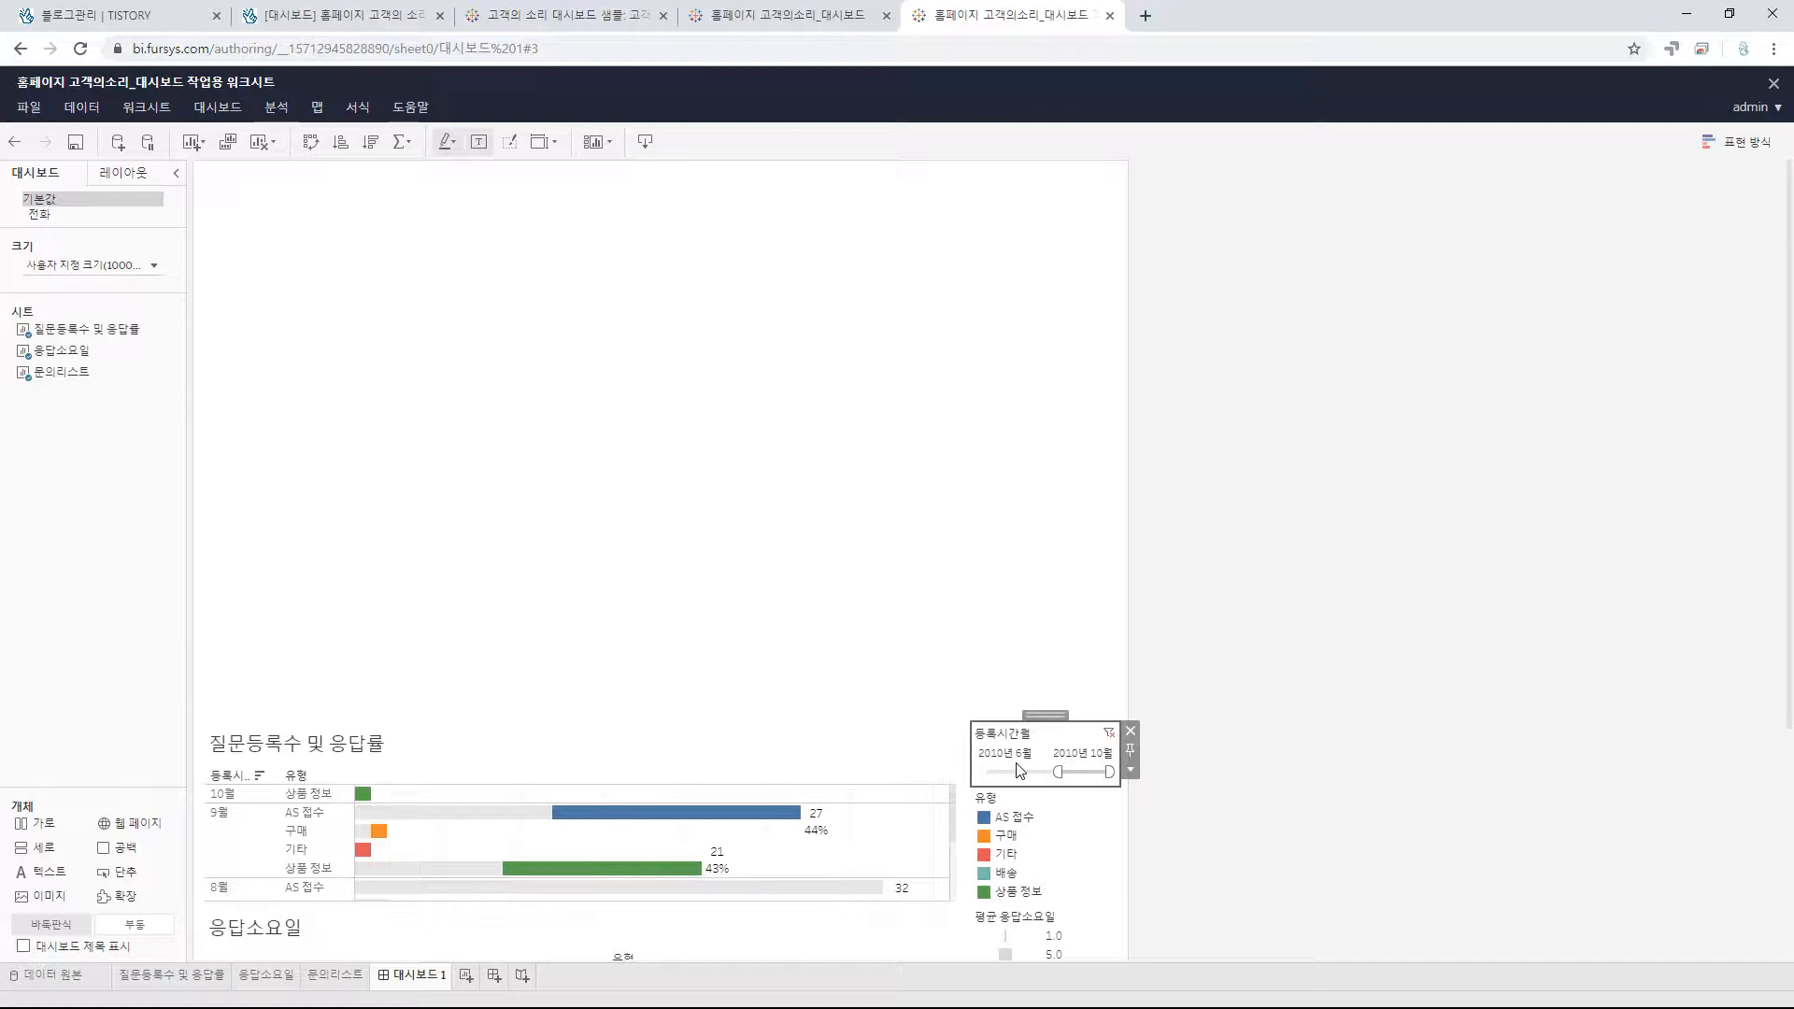
left_click_drag(1052, 715, 985, 616)
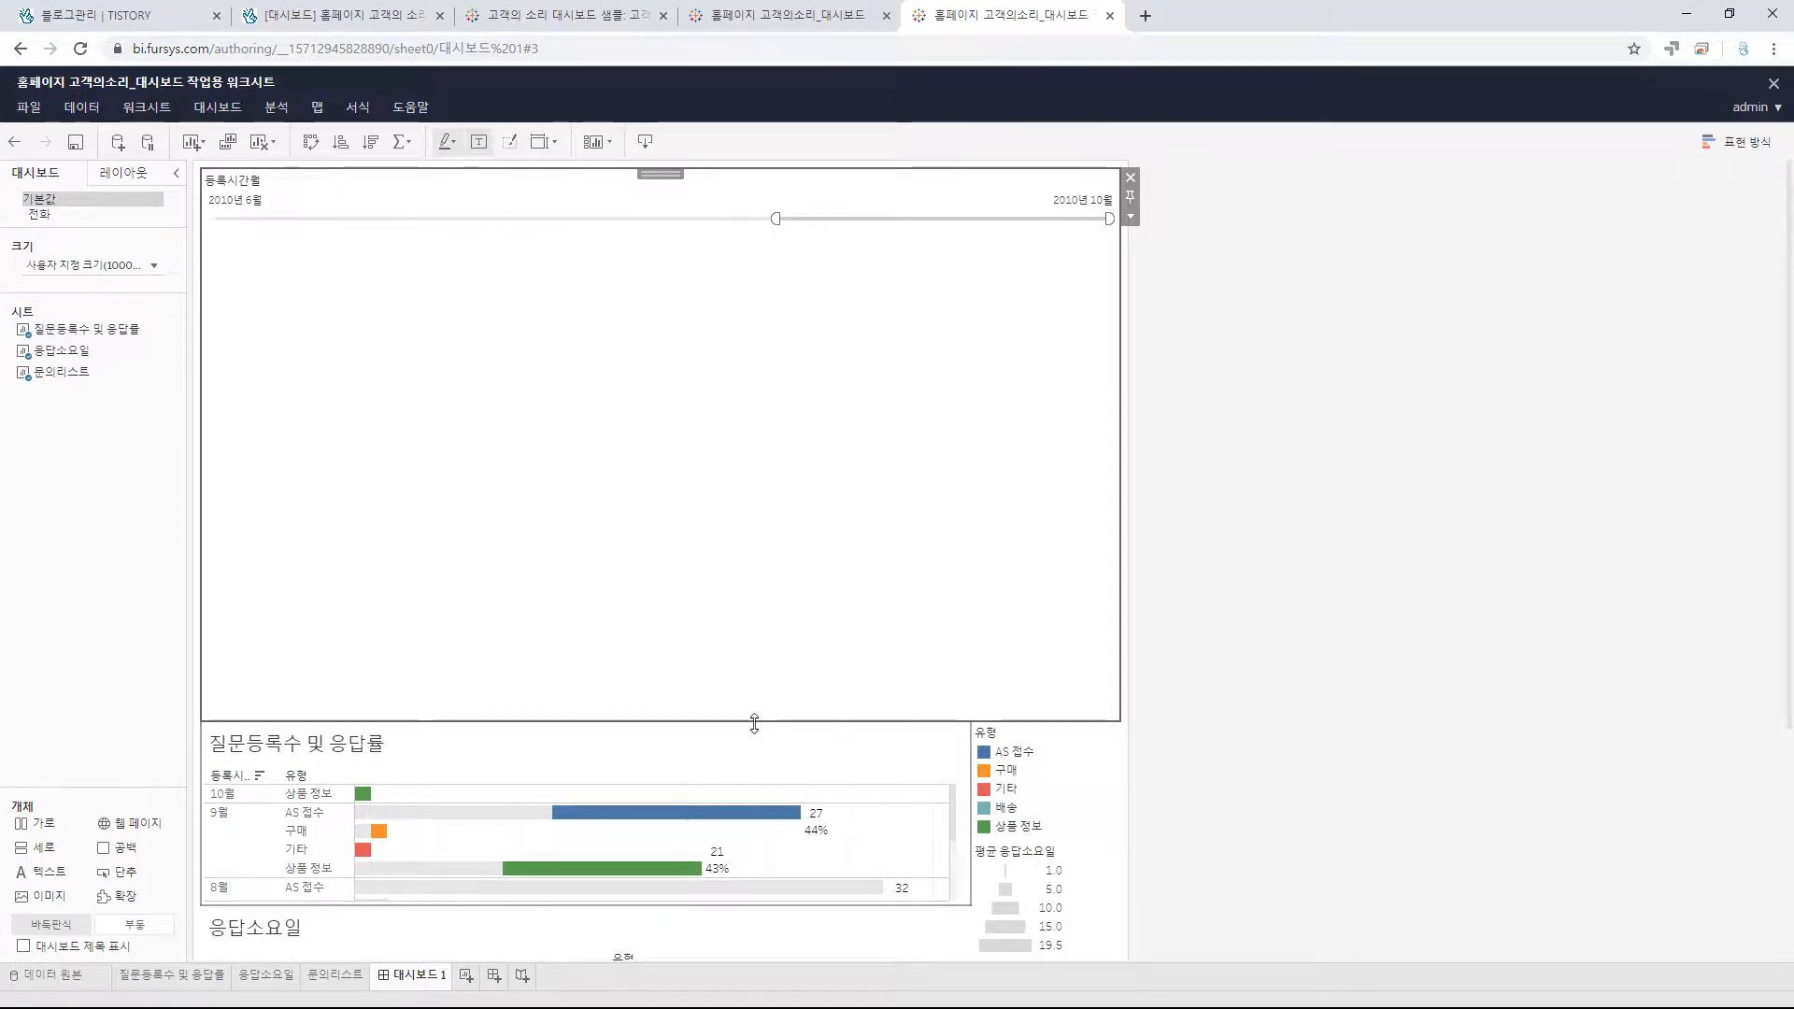
left_click_drag(754, 722, 825, 242)
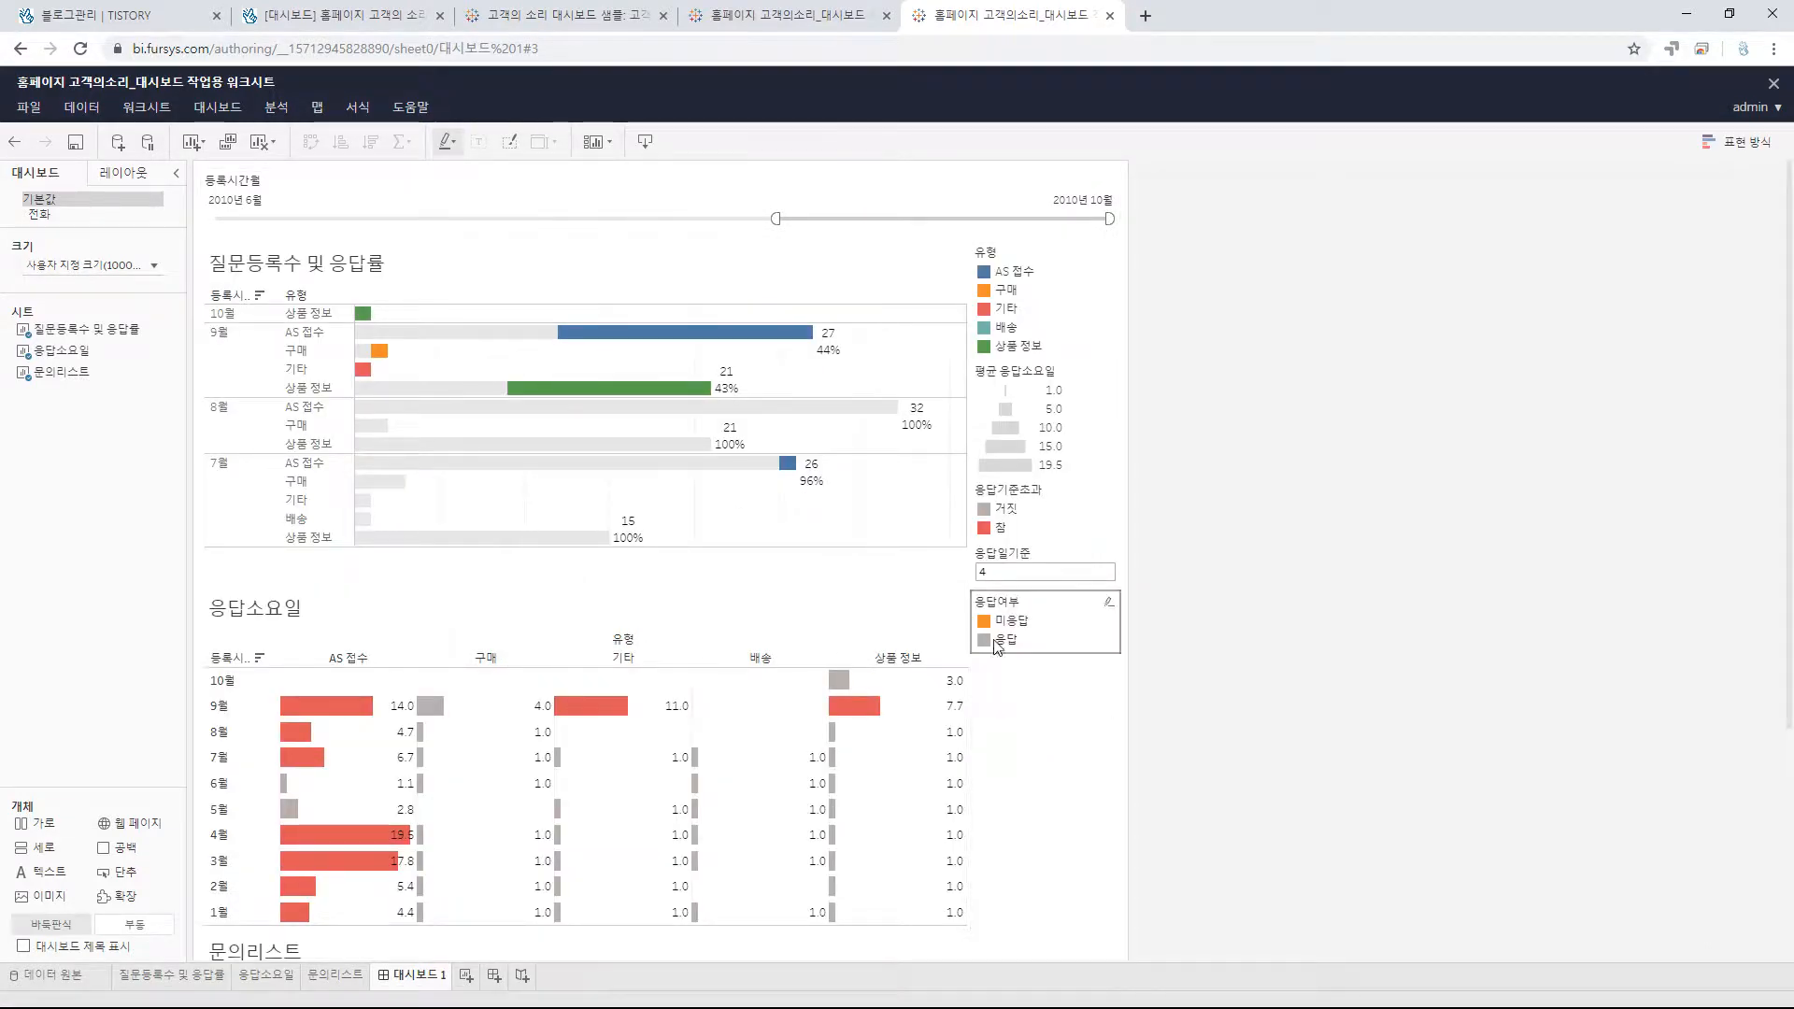
- Make the 응답일기준 parameter control floating and place it beside the 응답소요일 chart title
left_click(1044, 558)
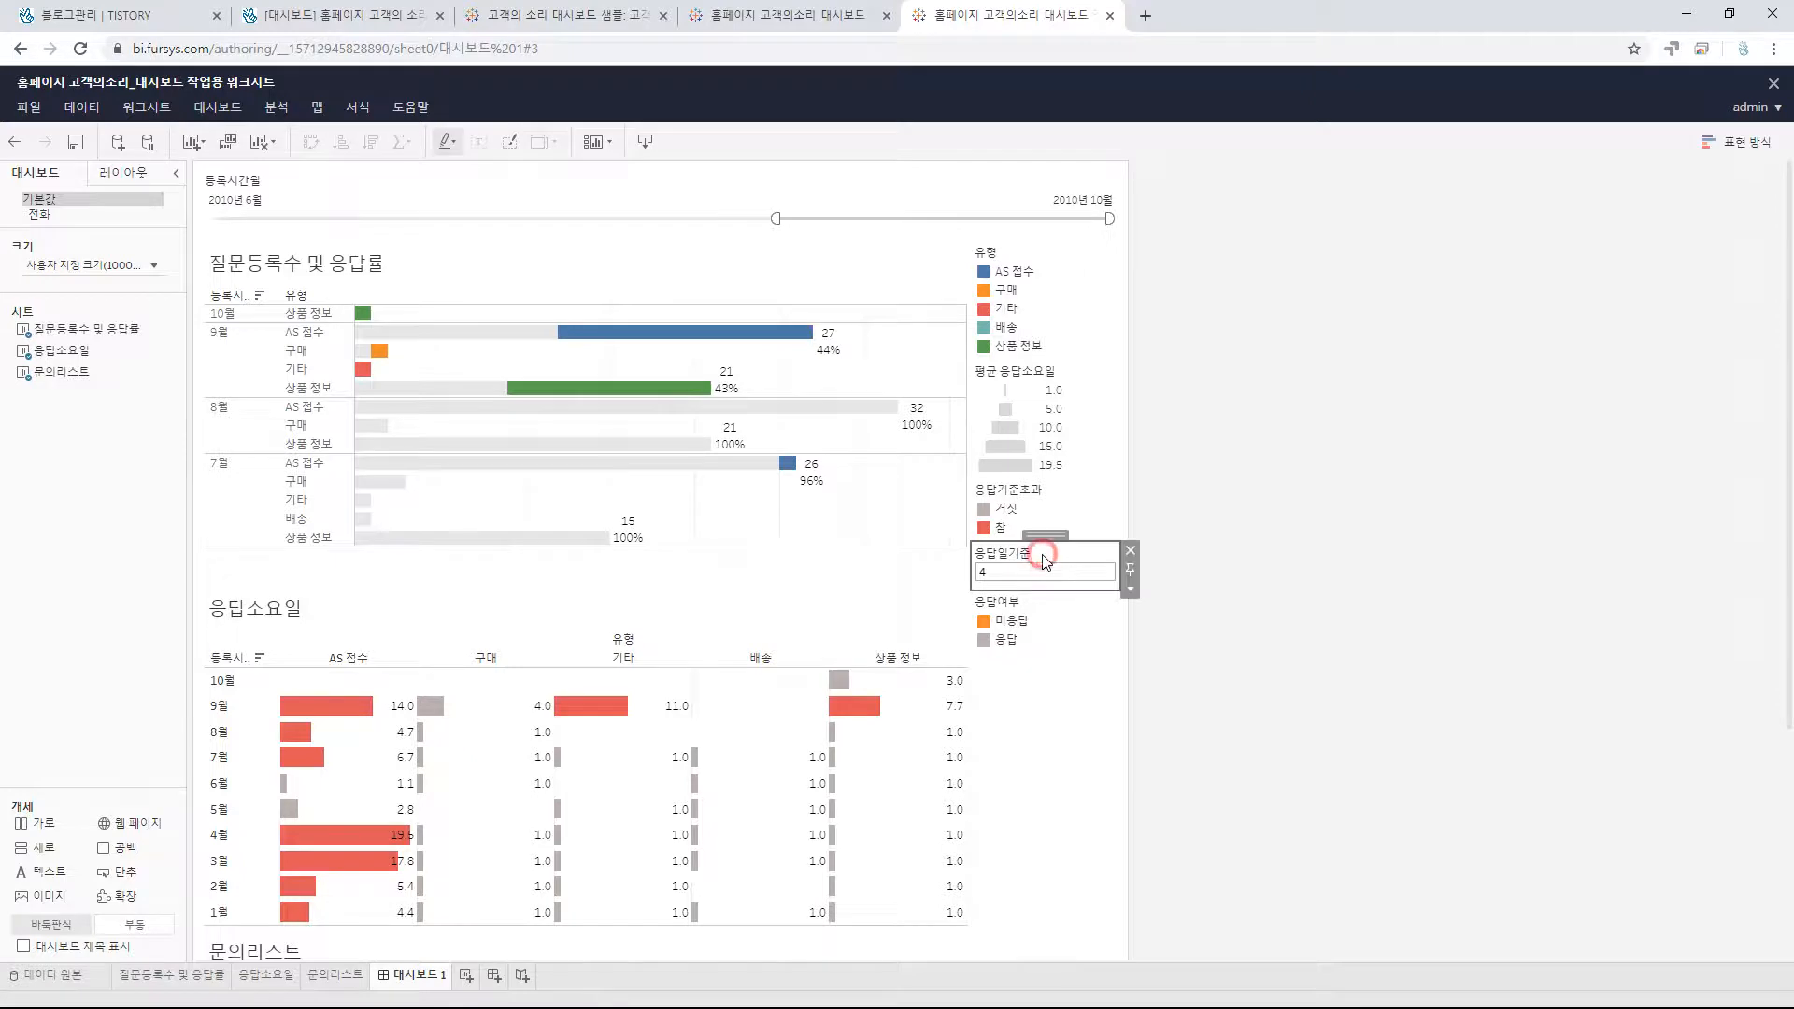
left_click(1131, 589)
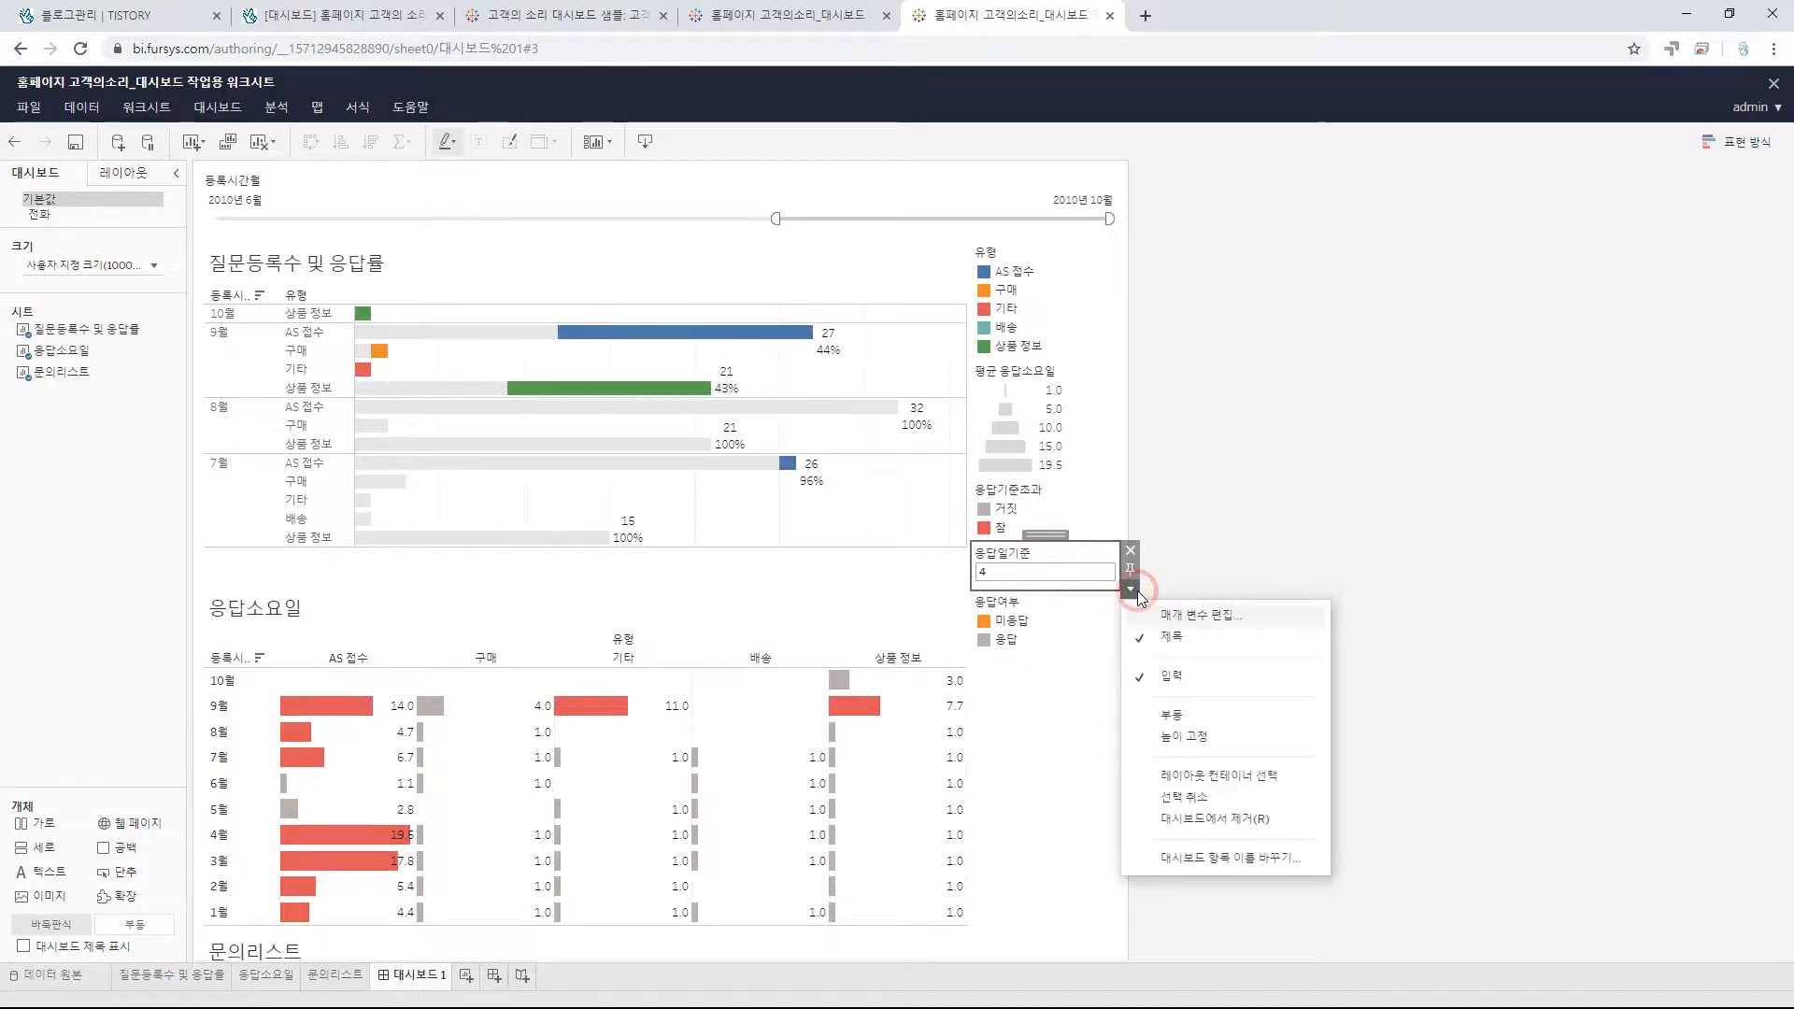
left_click(1173, 716)
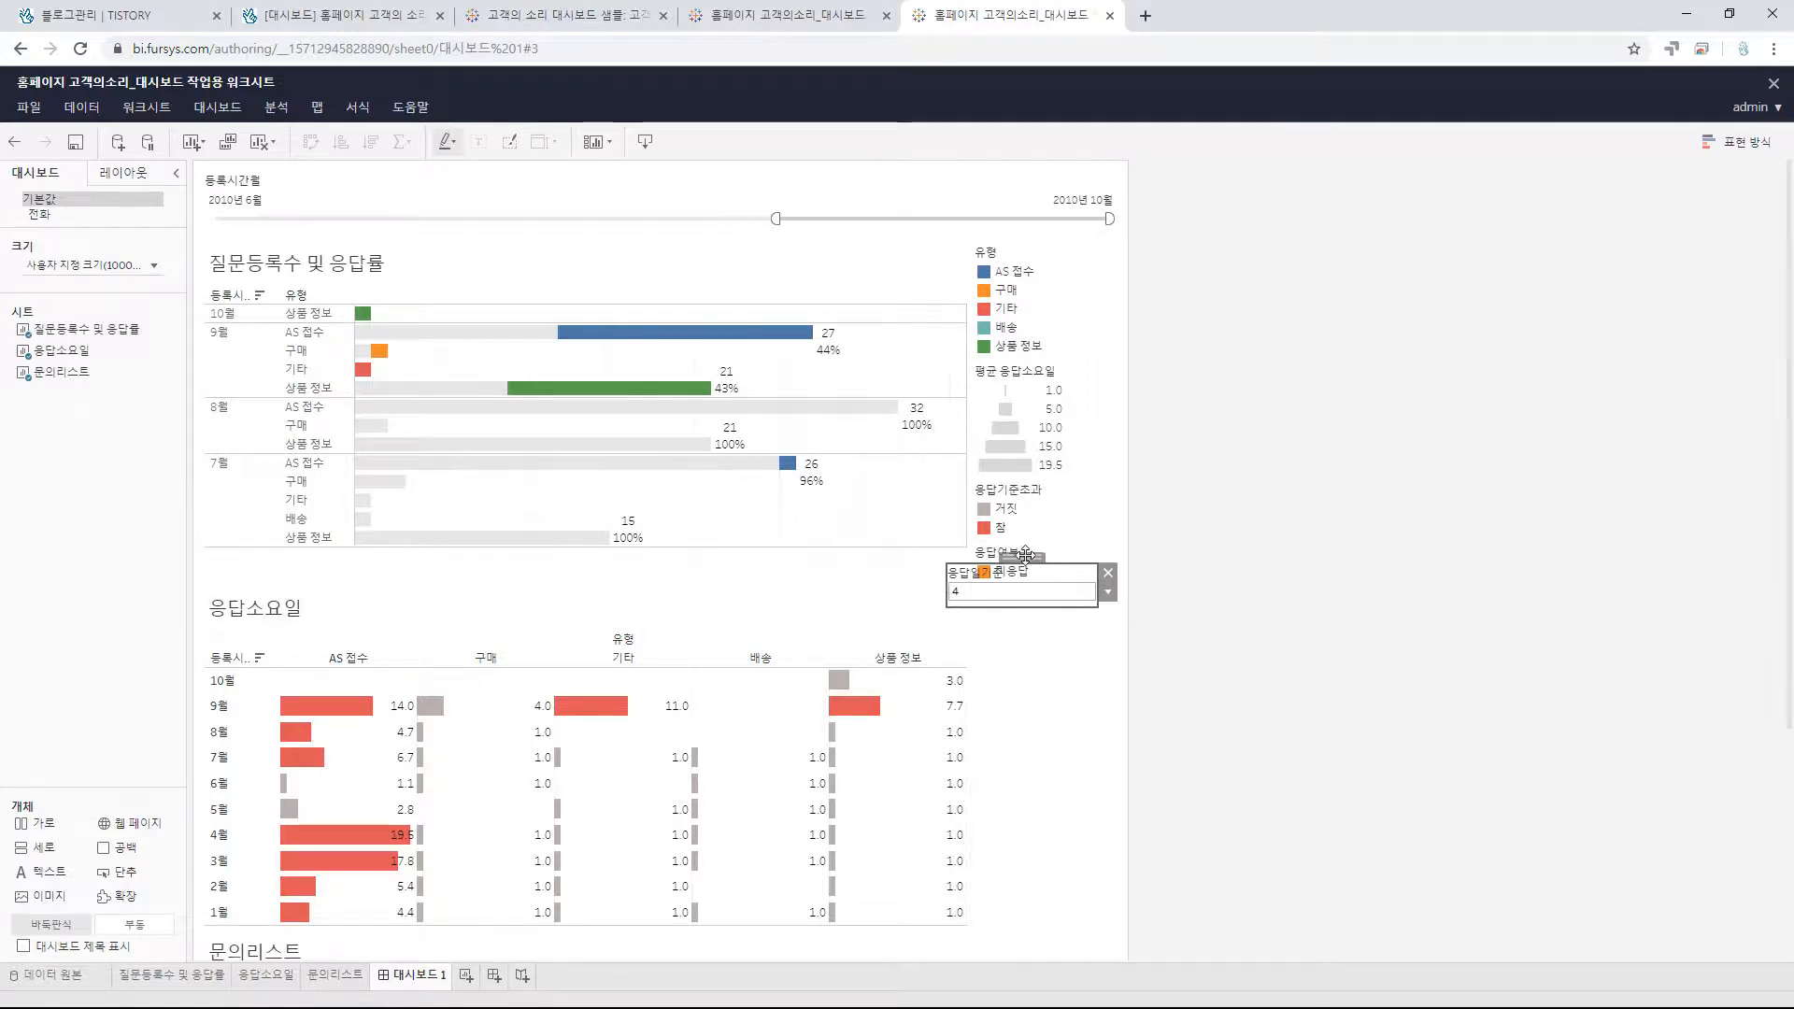
left_click_drag(1026, 557, 408, 588)
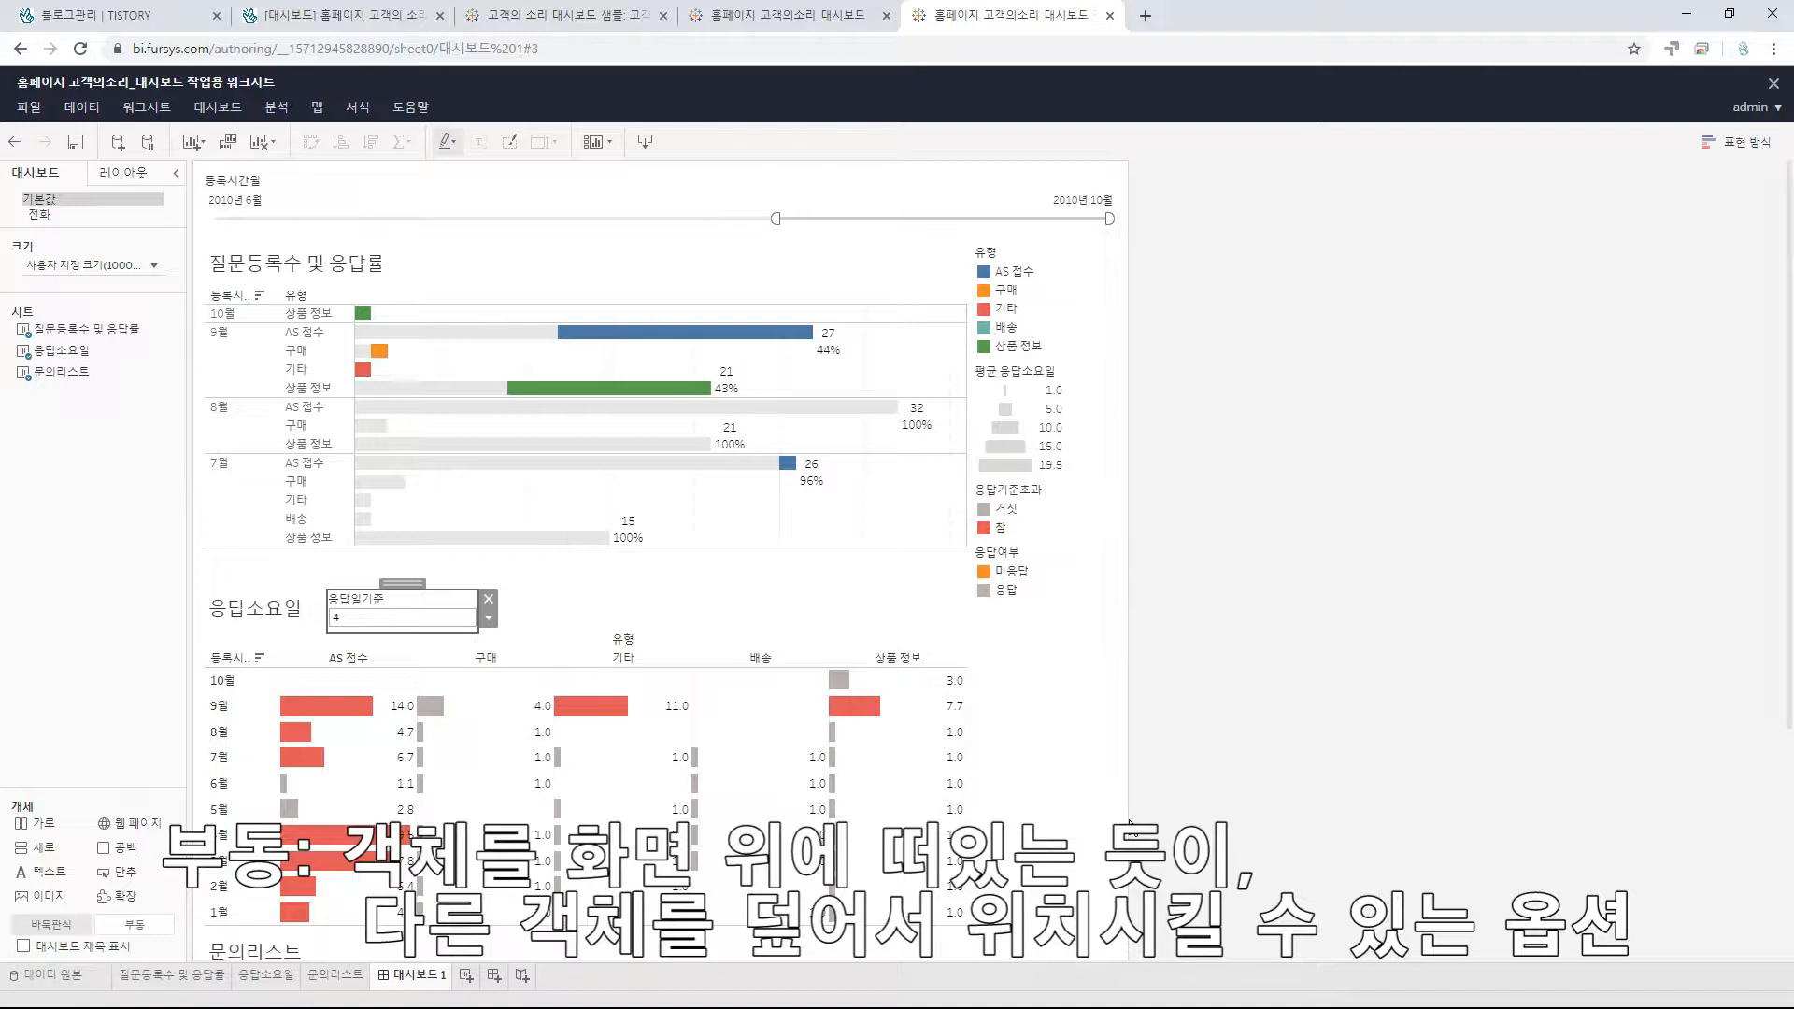
- Remove the legend container from the dashboard and review the widened charts down to the 문의리스트 sheet
left_click(1084, 764)
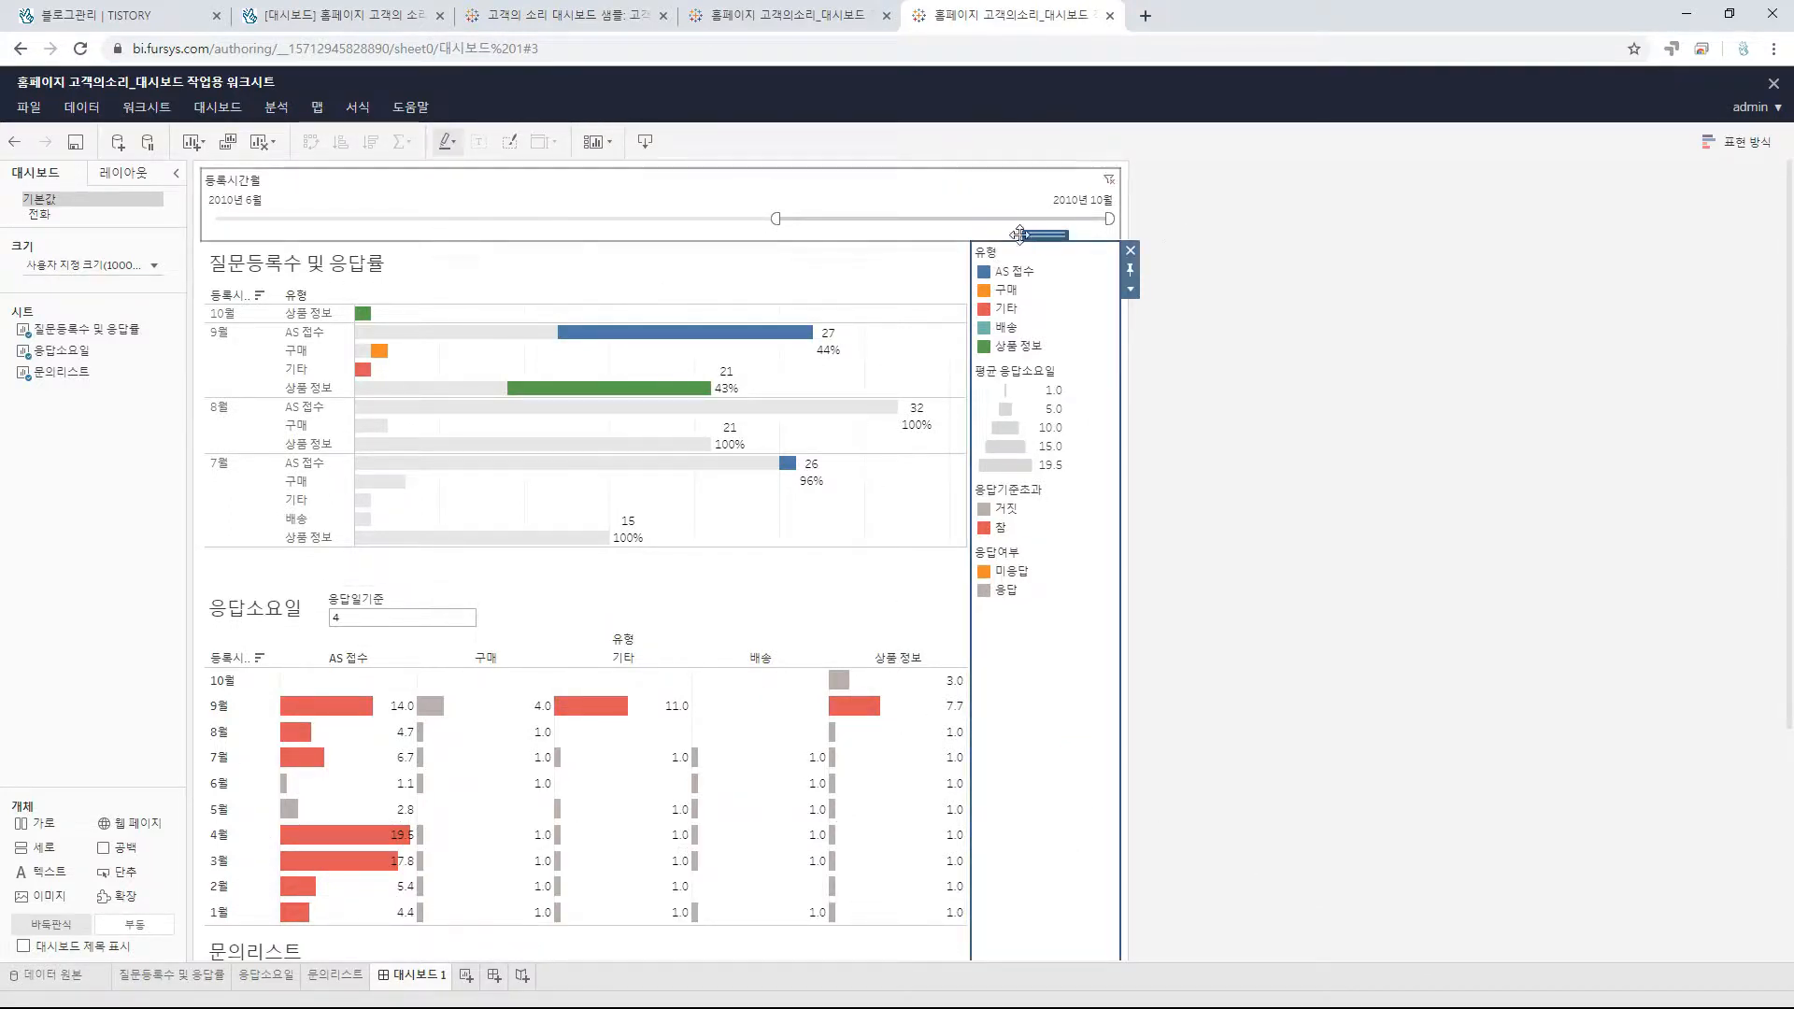
left_click(1130, 250)
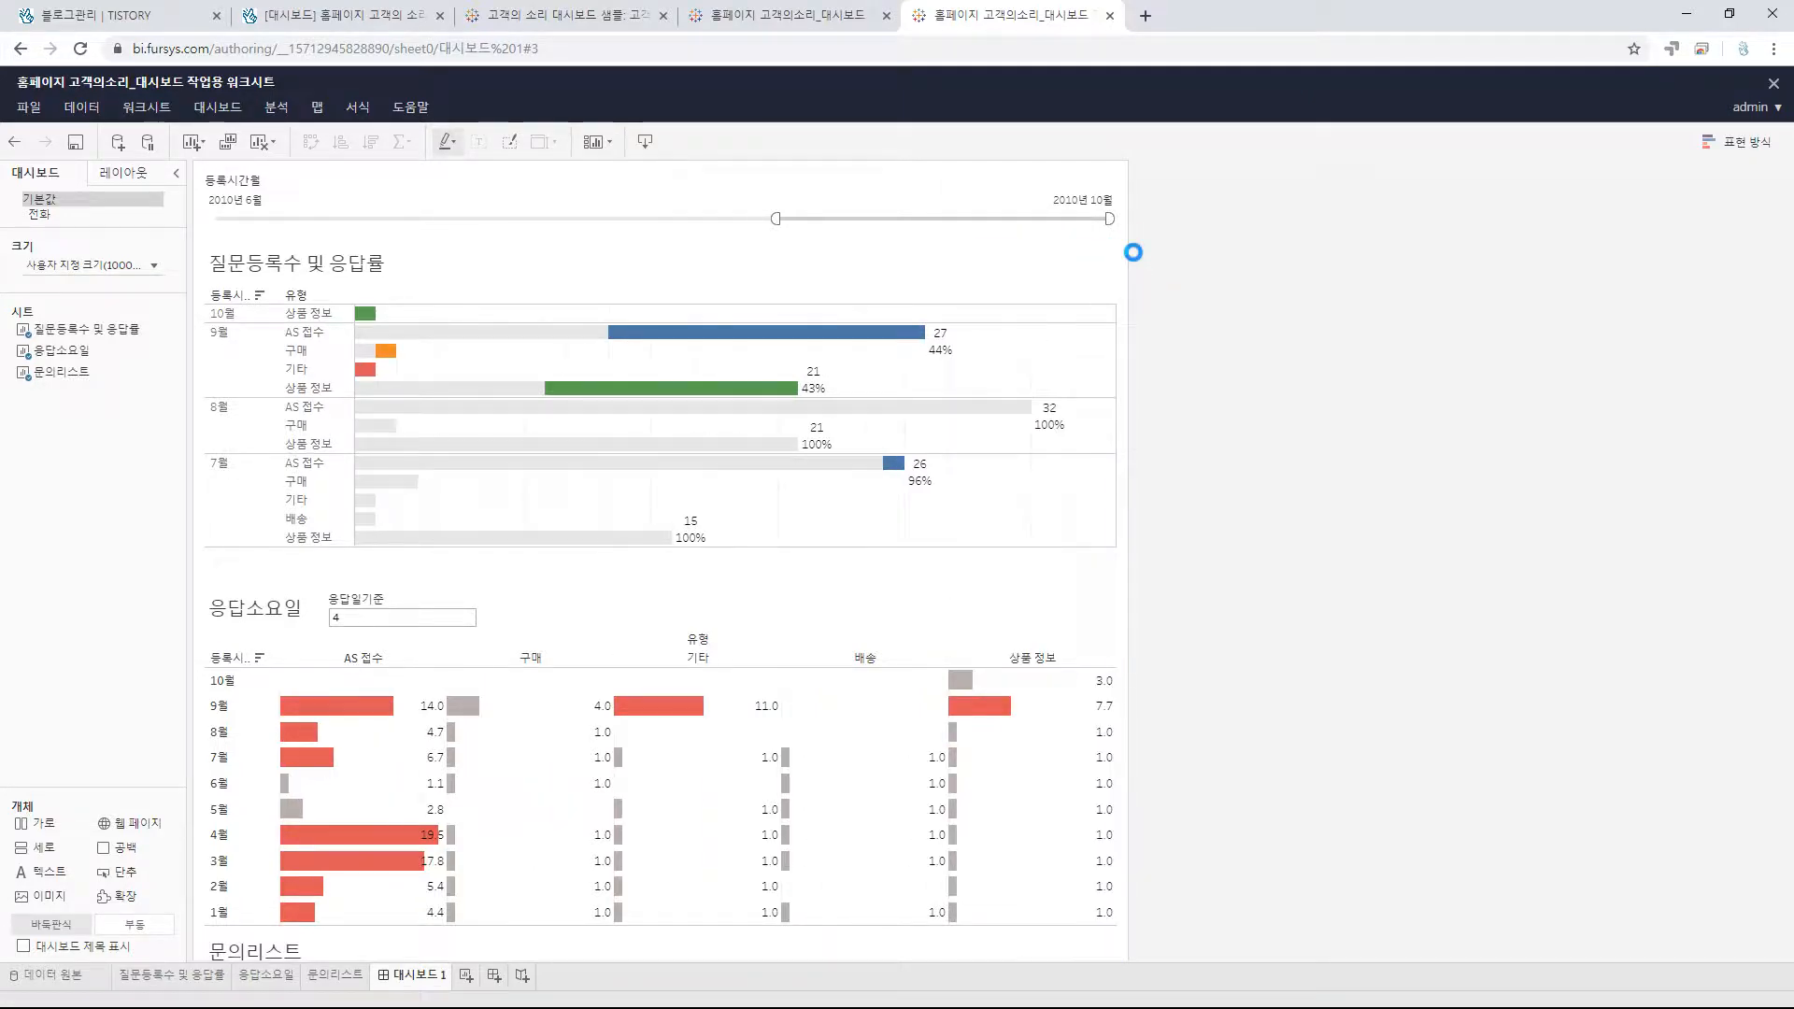
scroll(832, 628, "down", 3)
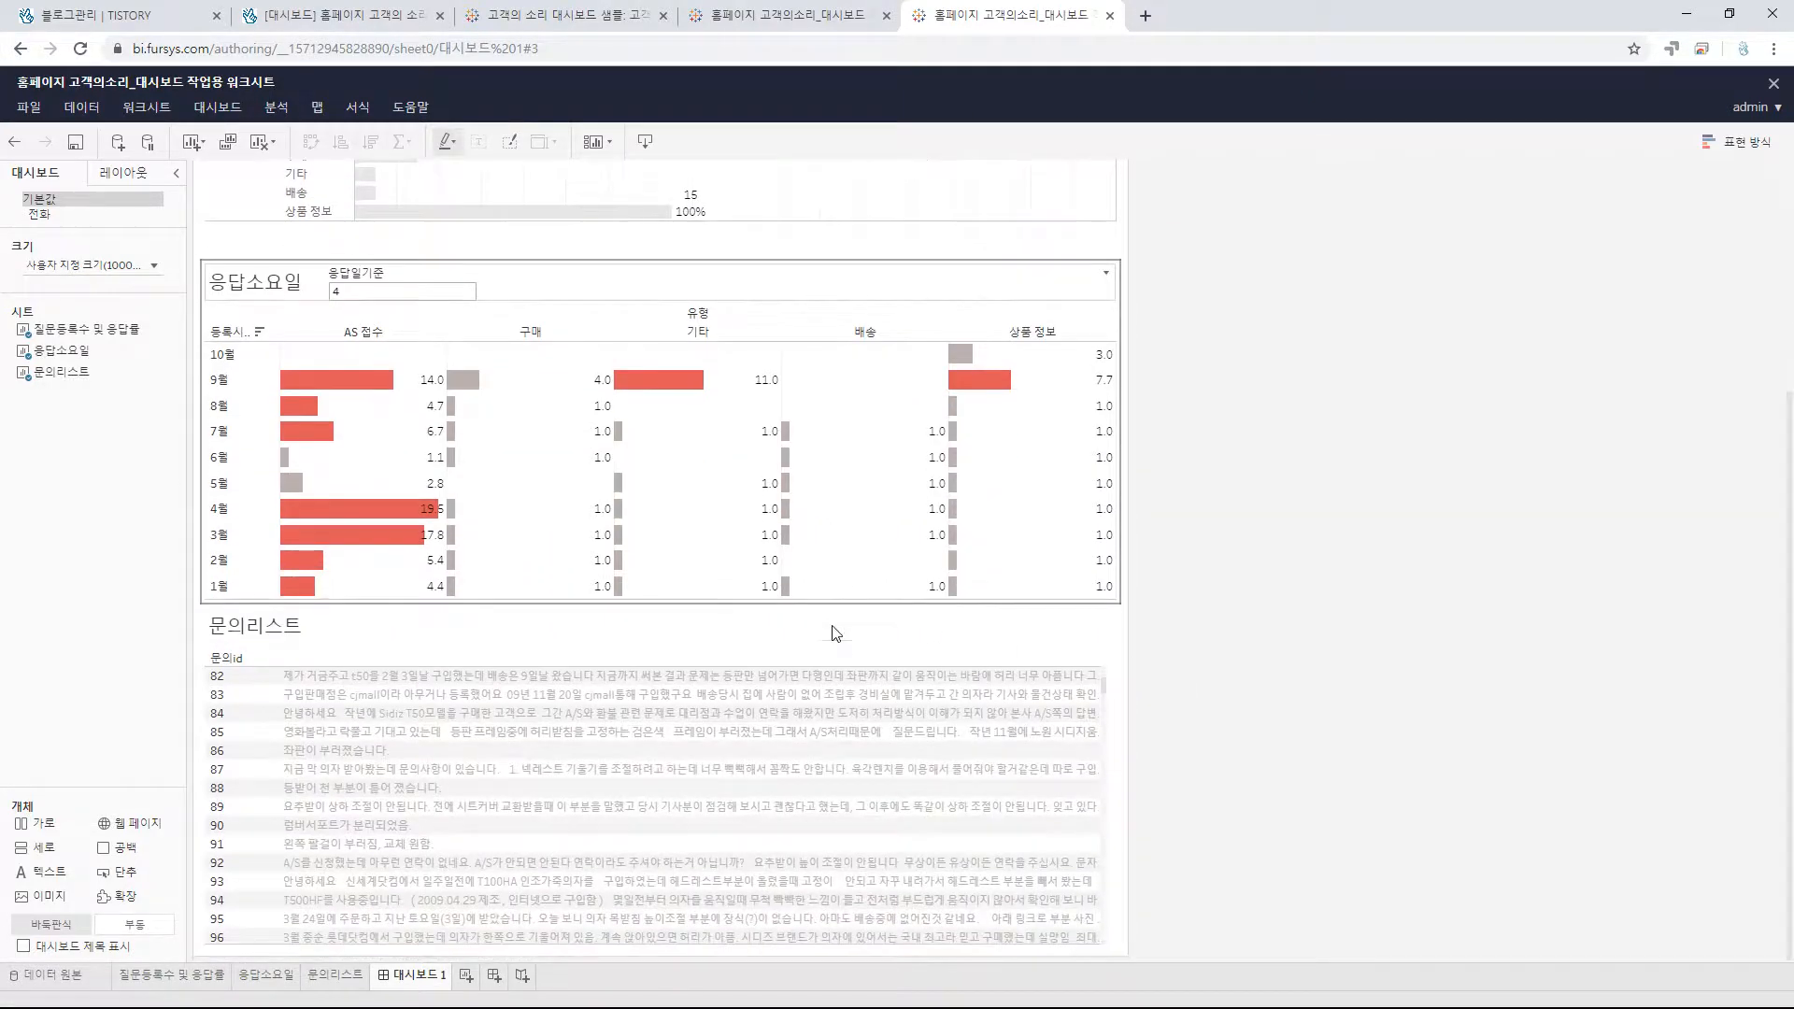
scroll(822, 691, "up", 3)
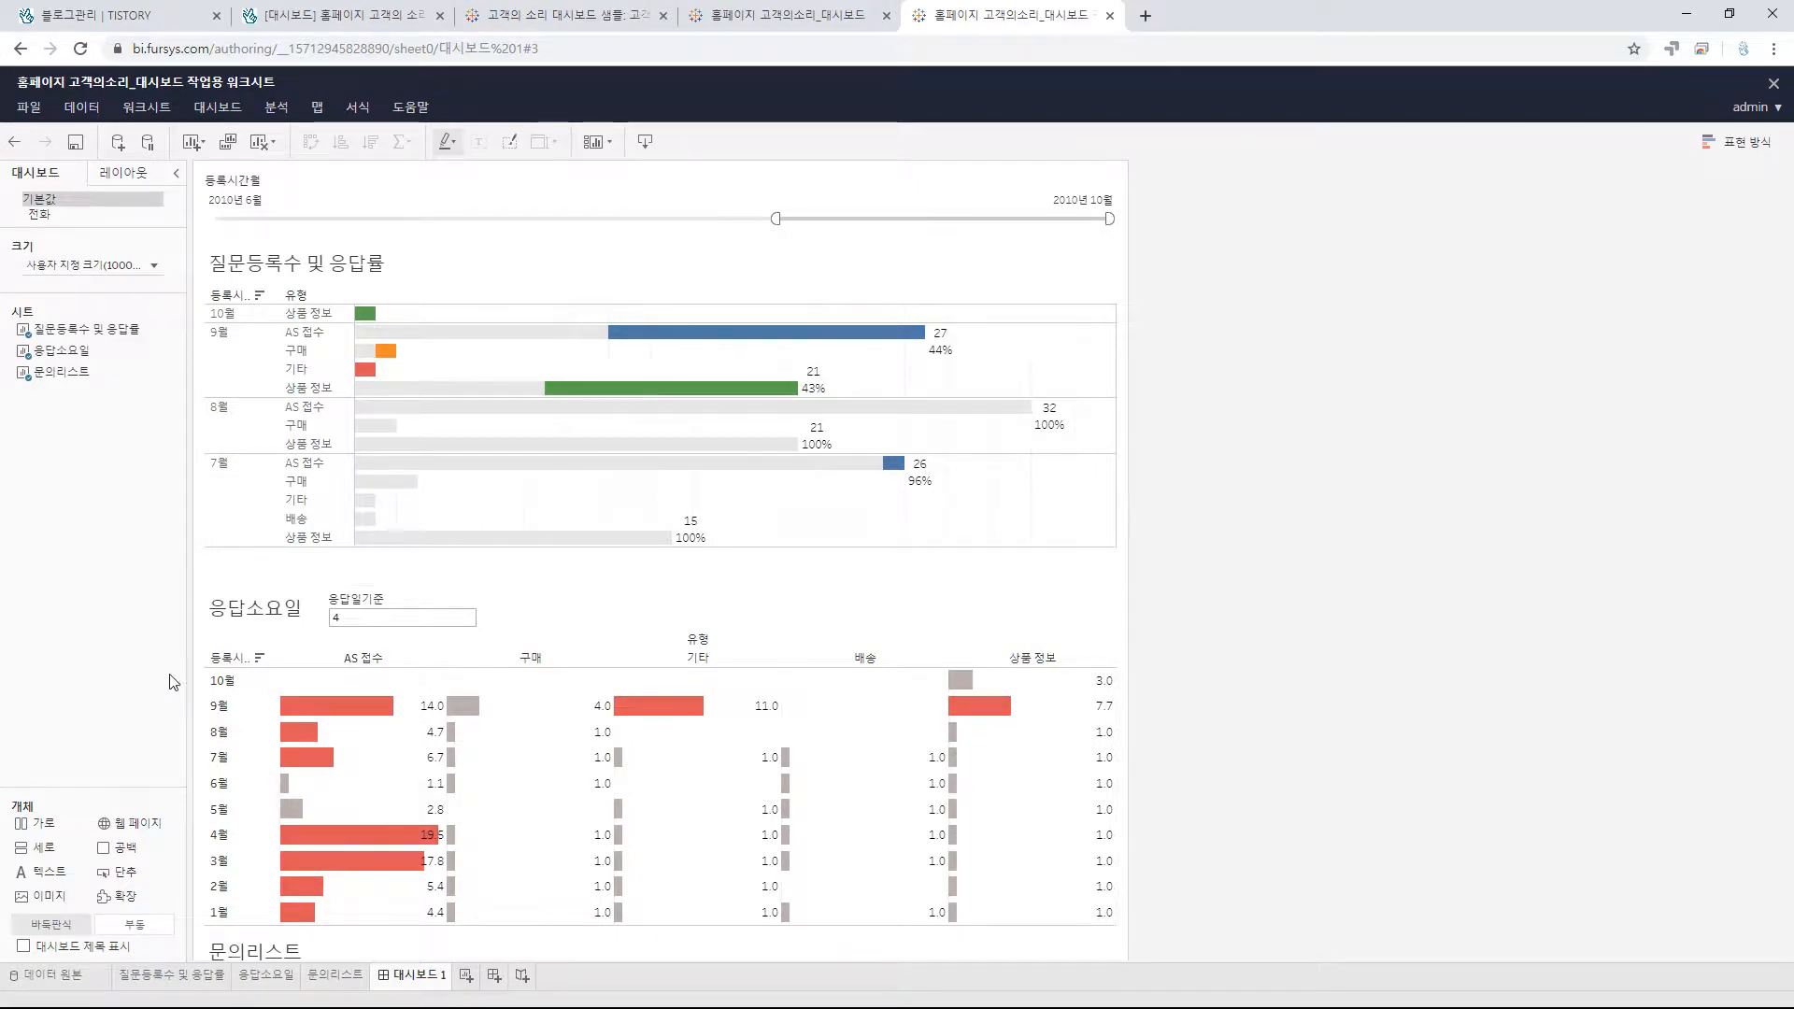
scroll(572, 601, "down", 5)
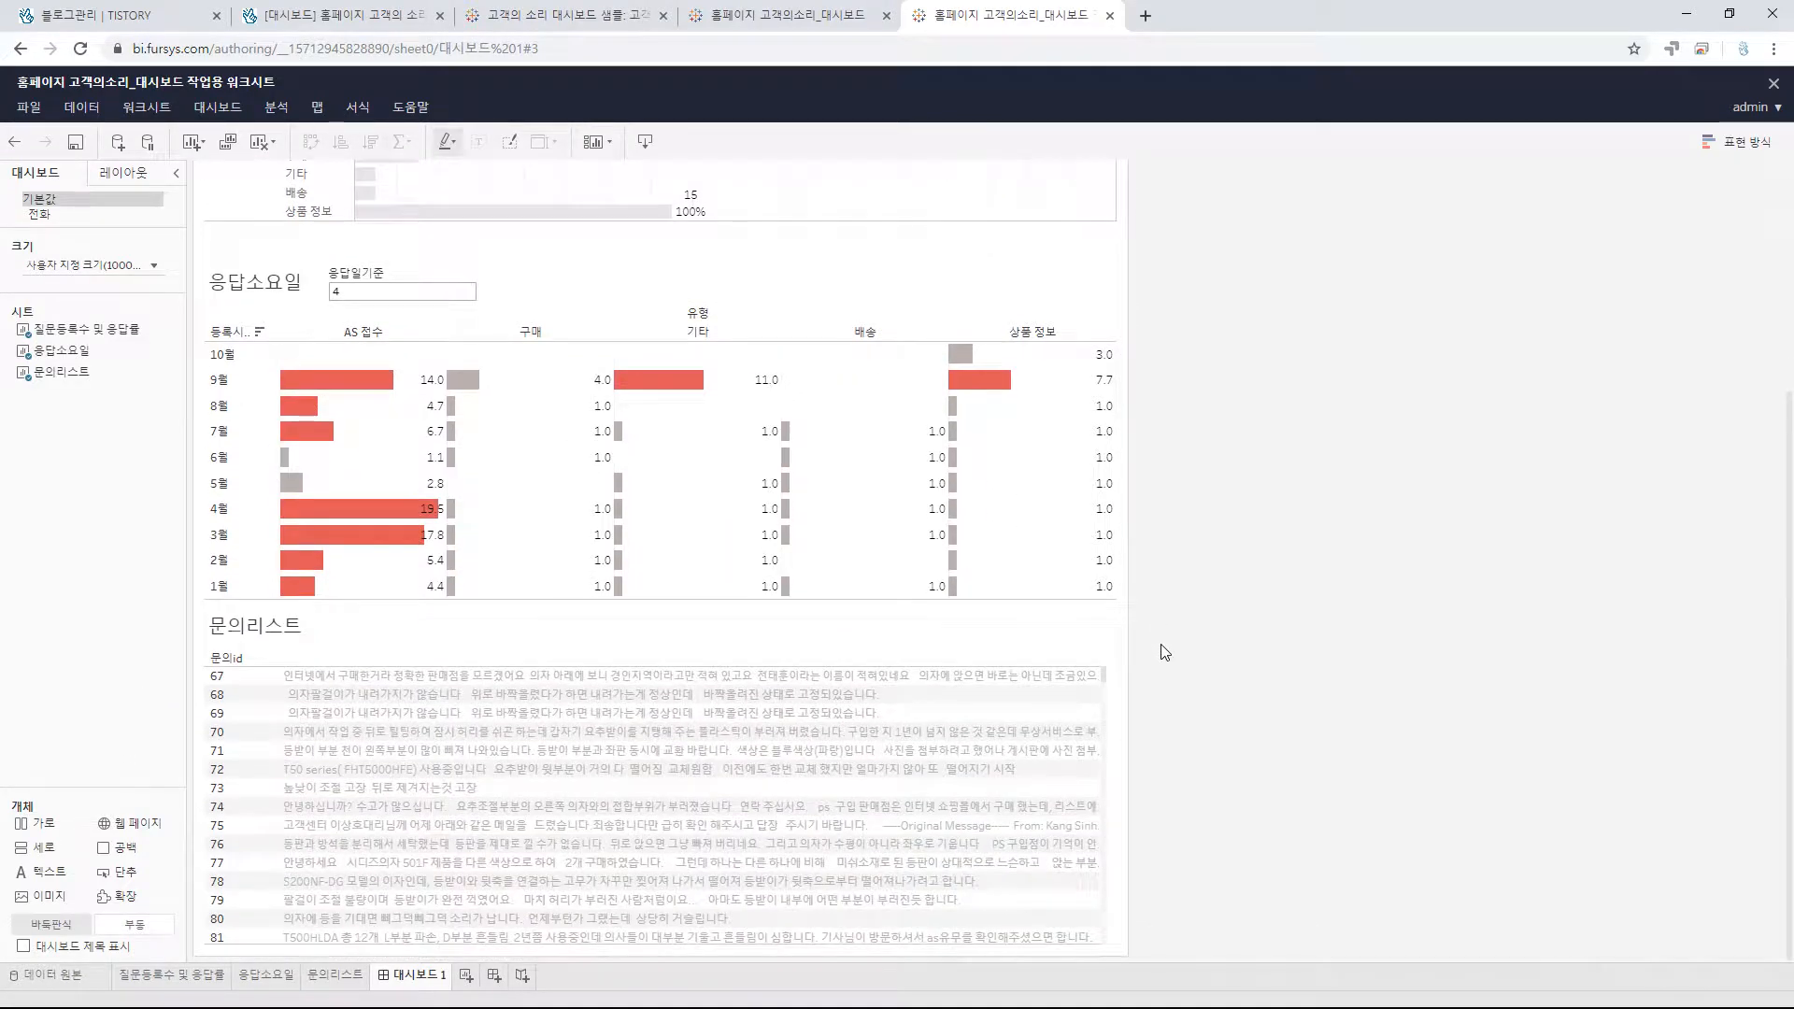
scroll(1163, 651, "up", 5)
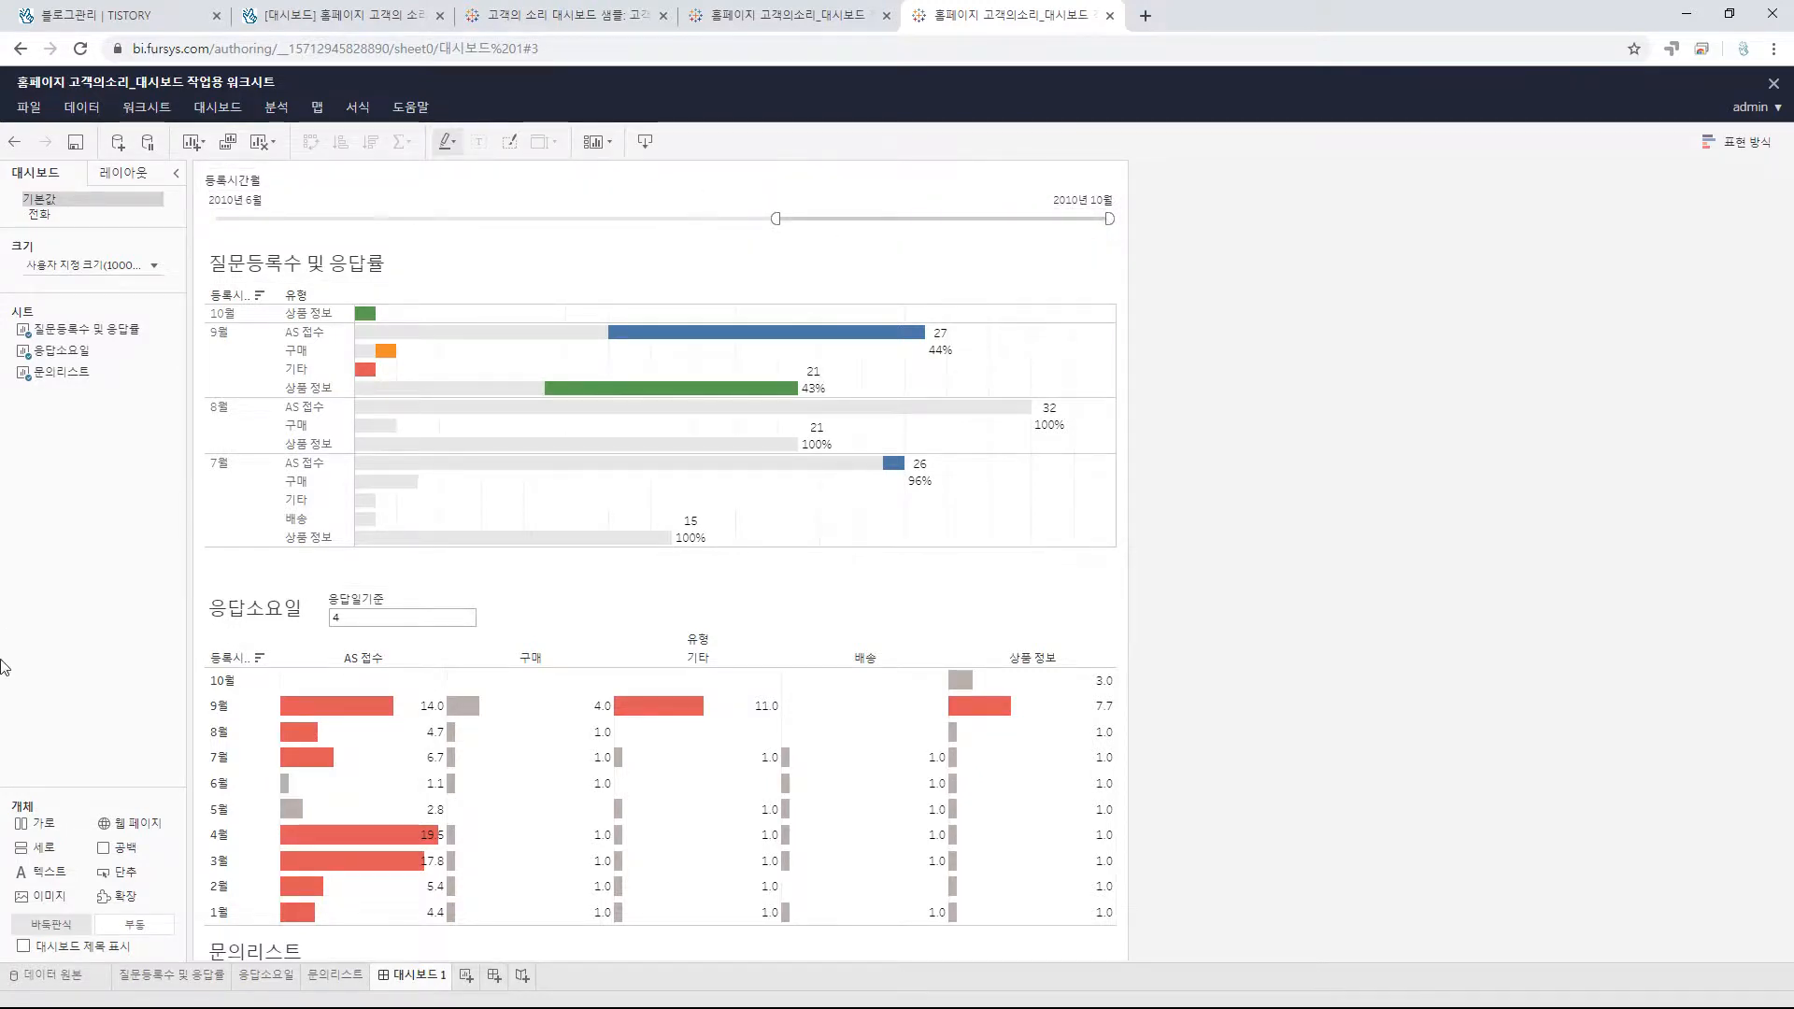
- Insert a wide blank object before the 등록시간월 filter and shrink their row to a single-line height
left_click_drag(130, 854, 281, 205)
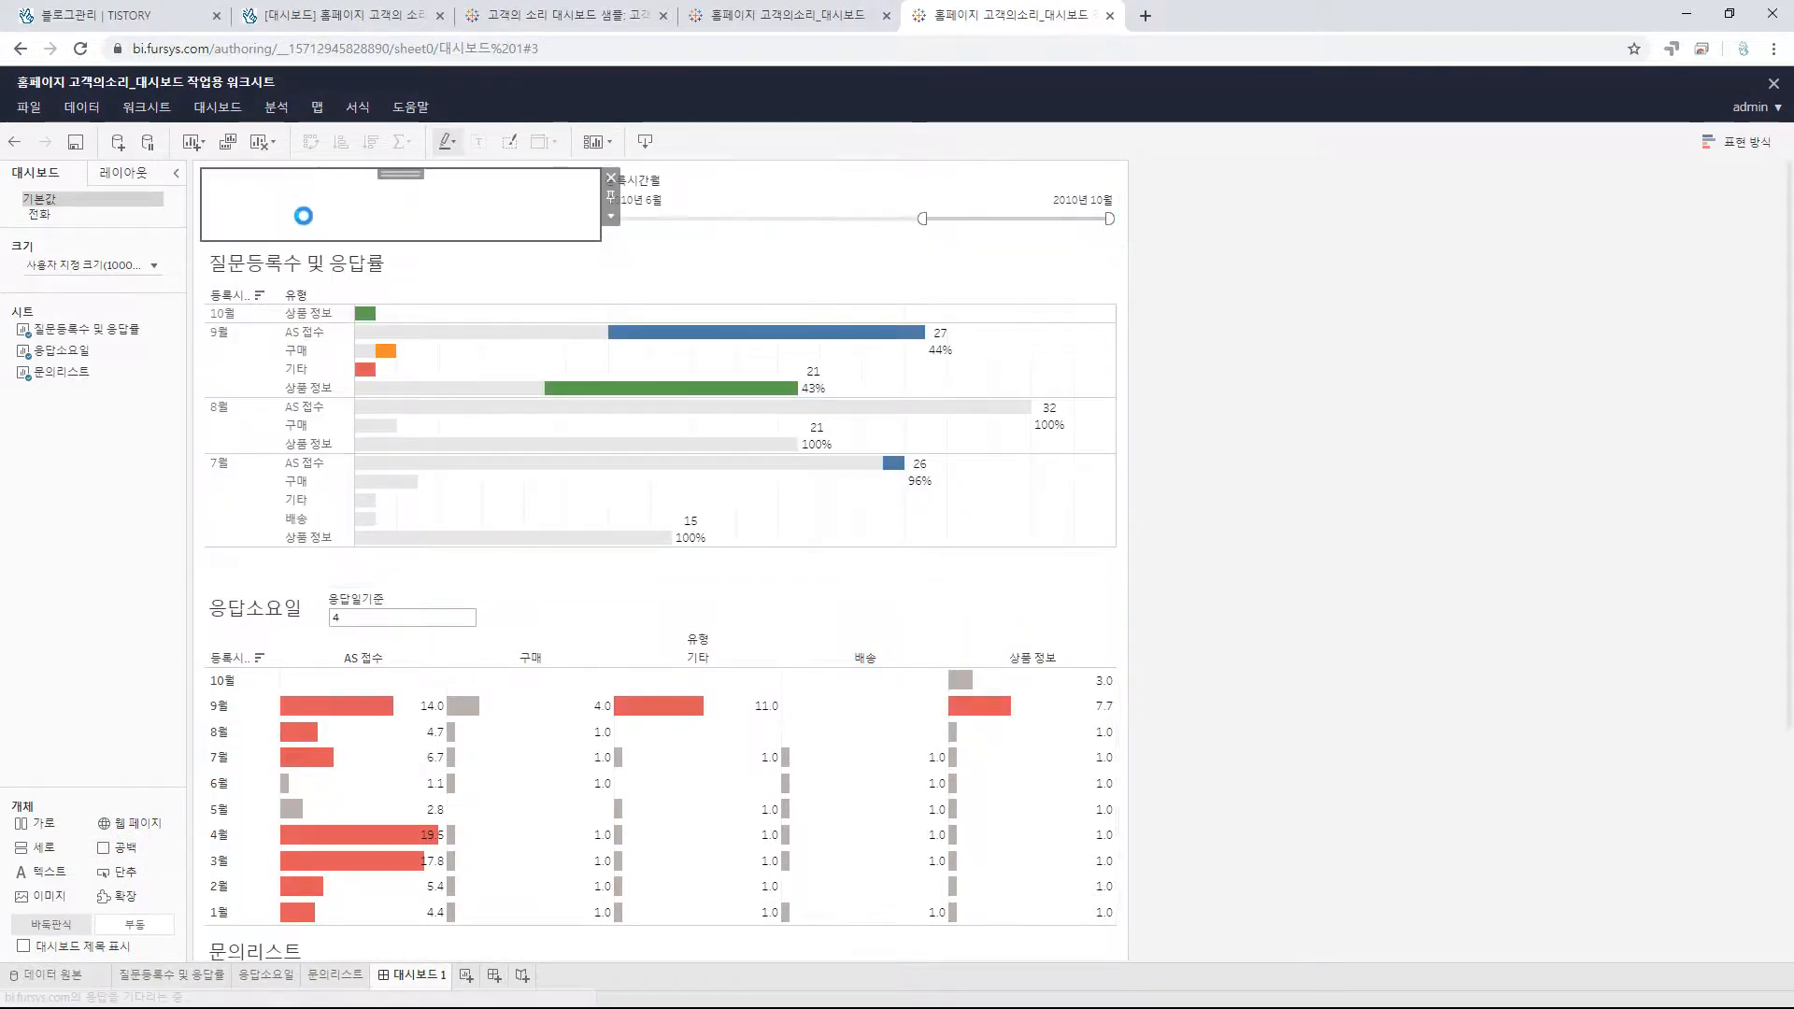
left_click_drag(598, 203, 816, 202)
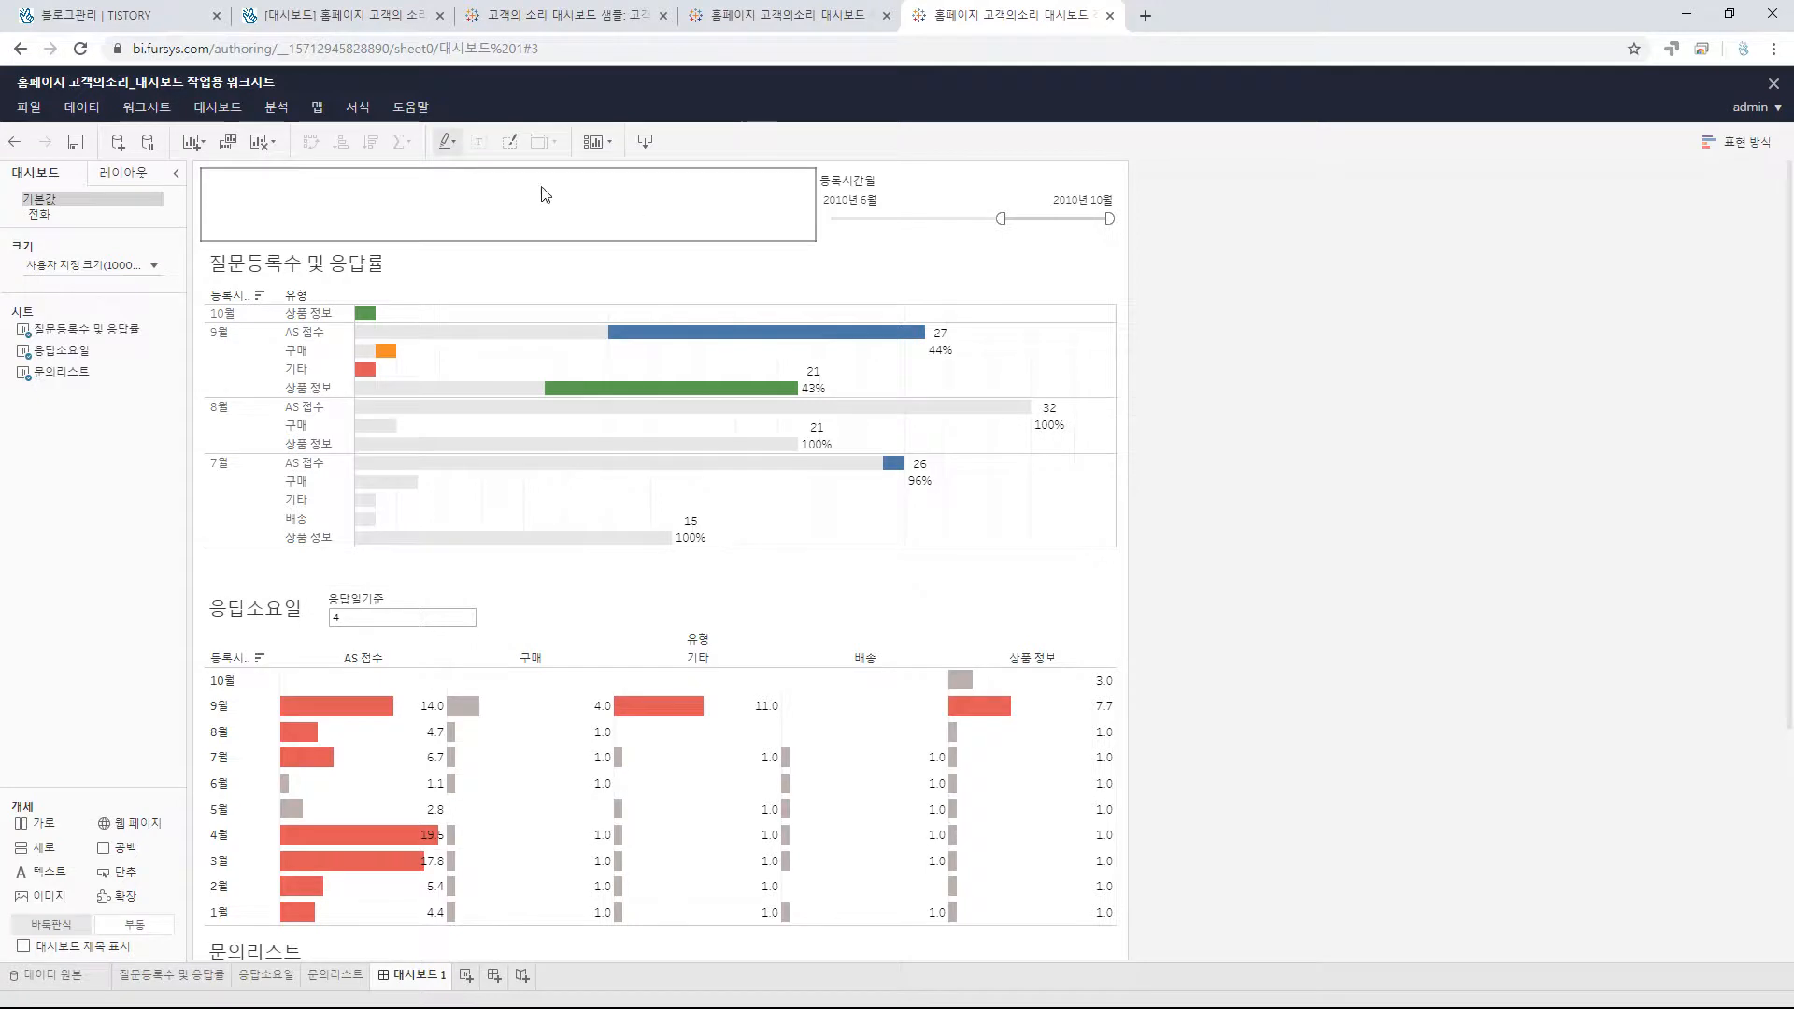
left_click(734, 242)
left_click_drag(733, 241, 748, 181)
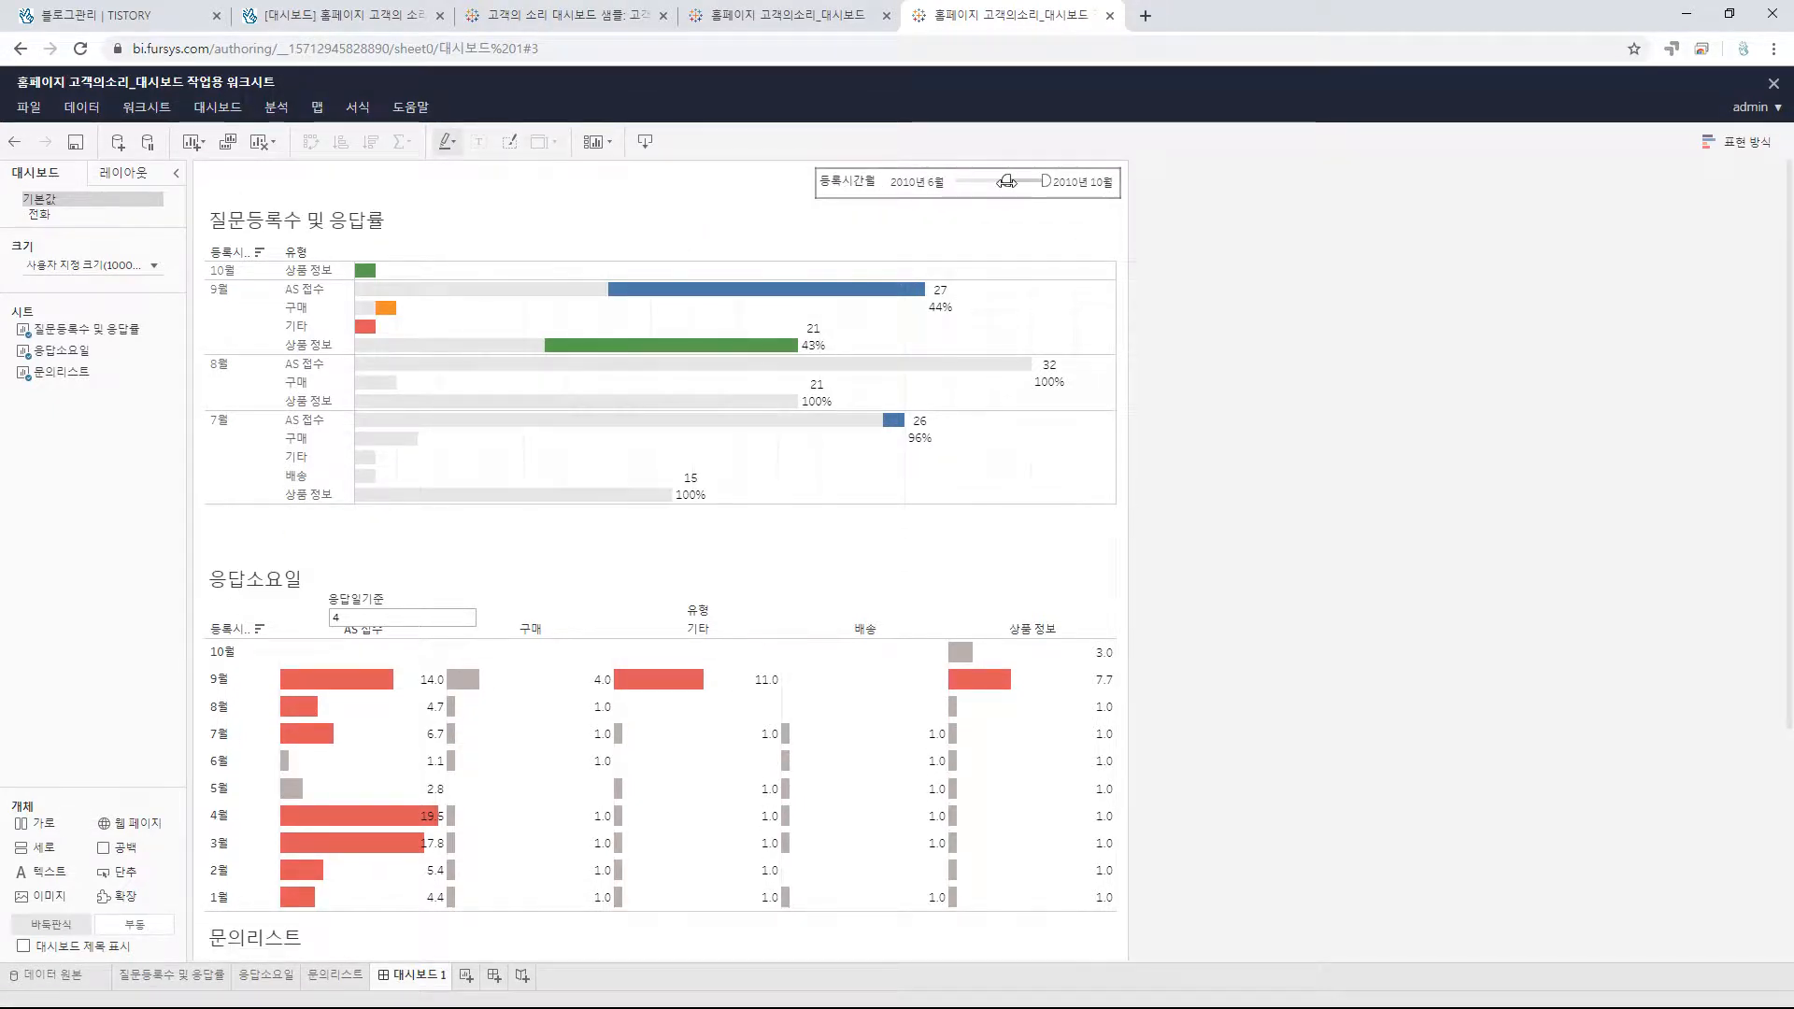
- Set the start of the 등록시간월 filter range to 2010년 4월
left_click_drag(1004, 182, 983, 182)
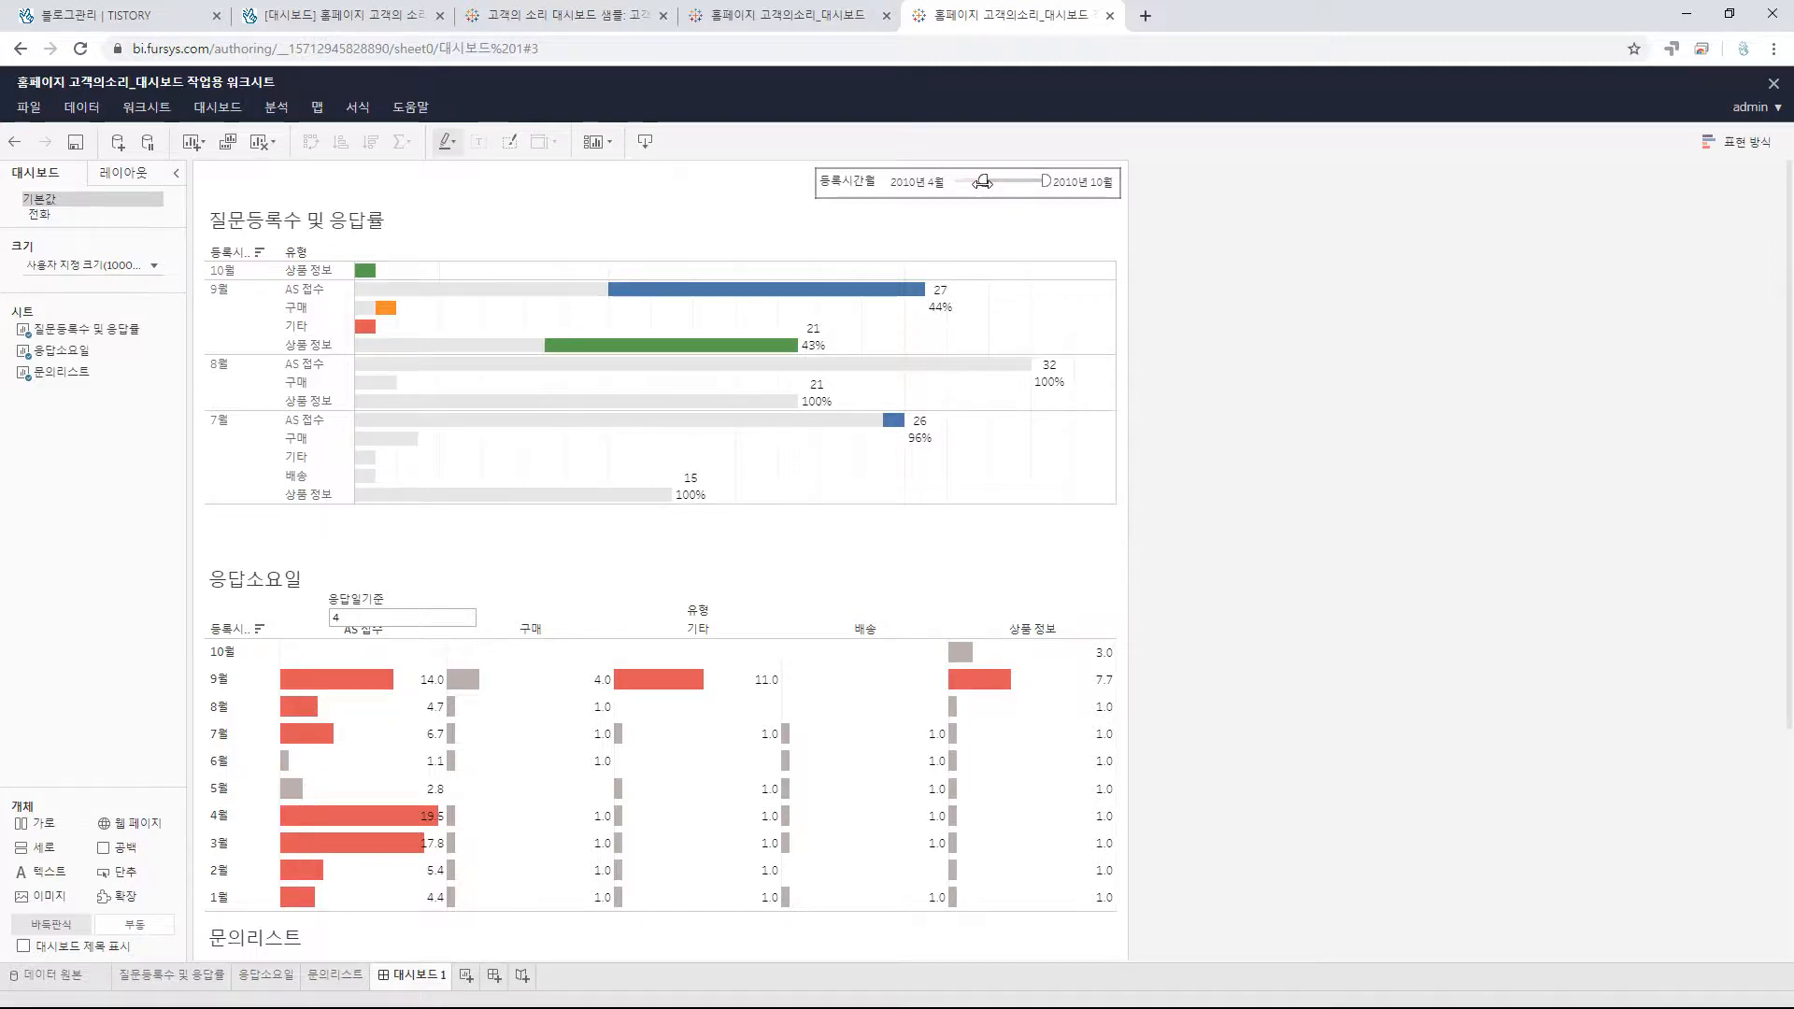
mouse_move(547, 408)
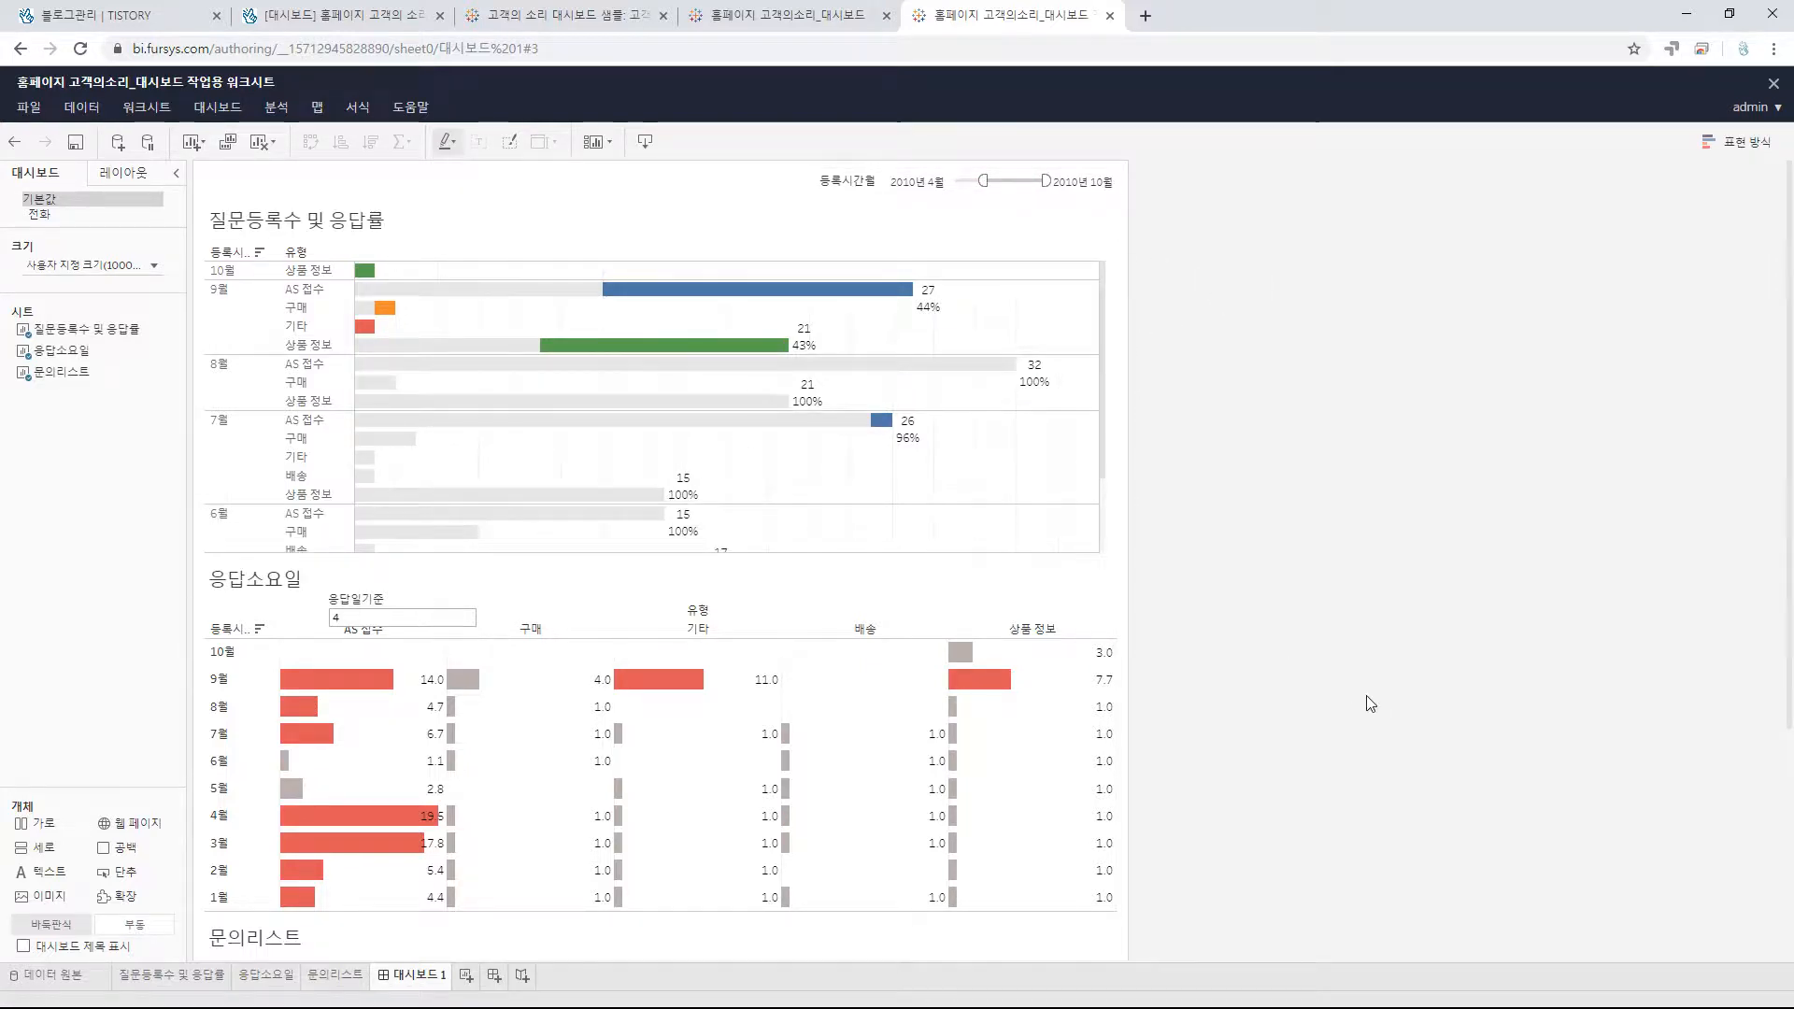
- Move the floating 응답일기준 parameter control back beside the 응답소요일 title and reduce its height to a single line
left_click(393, 605)
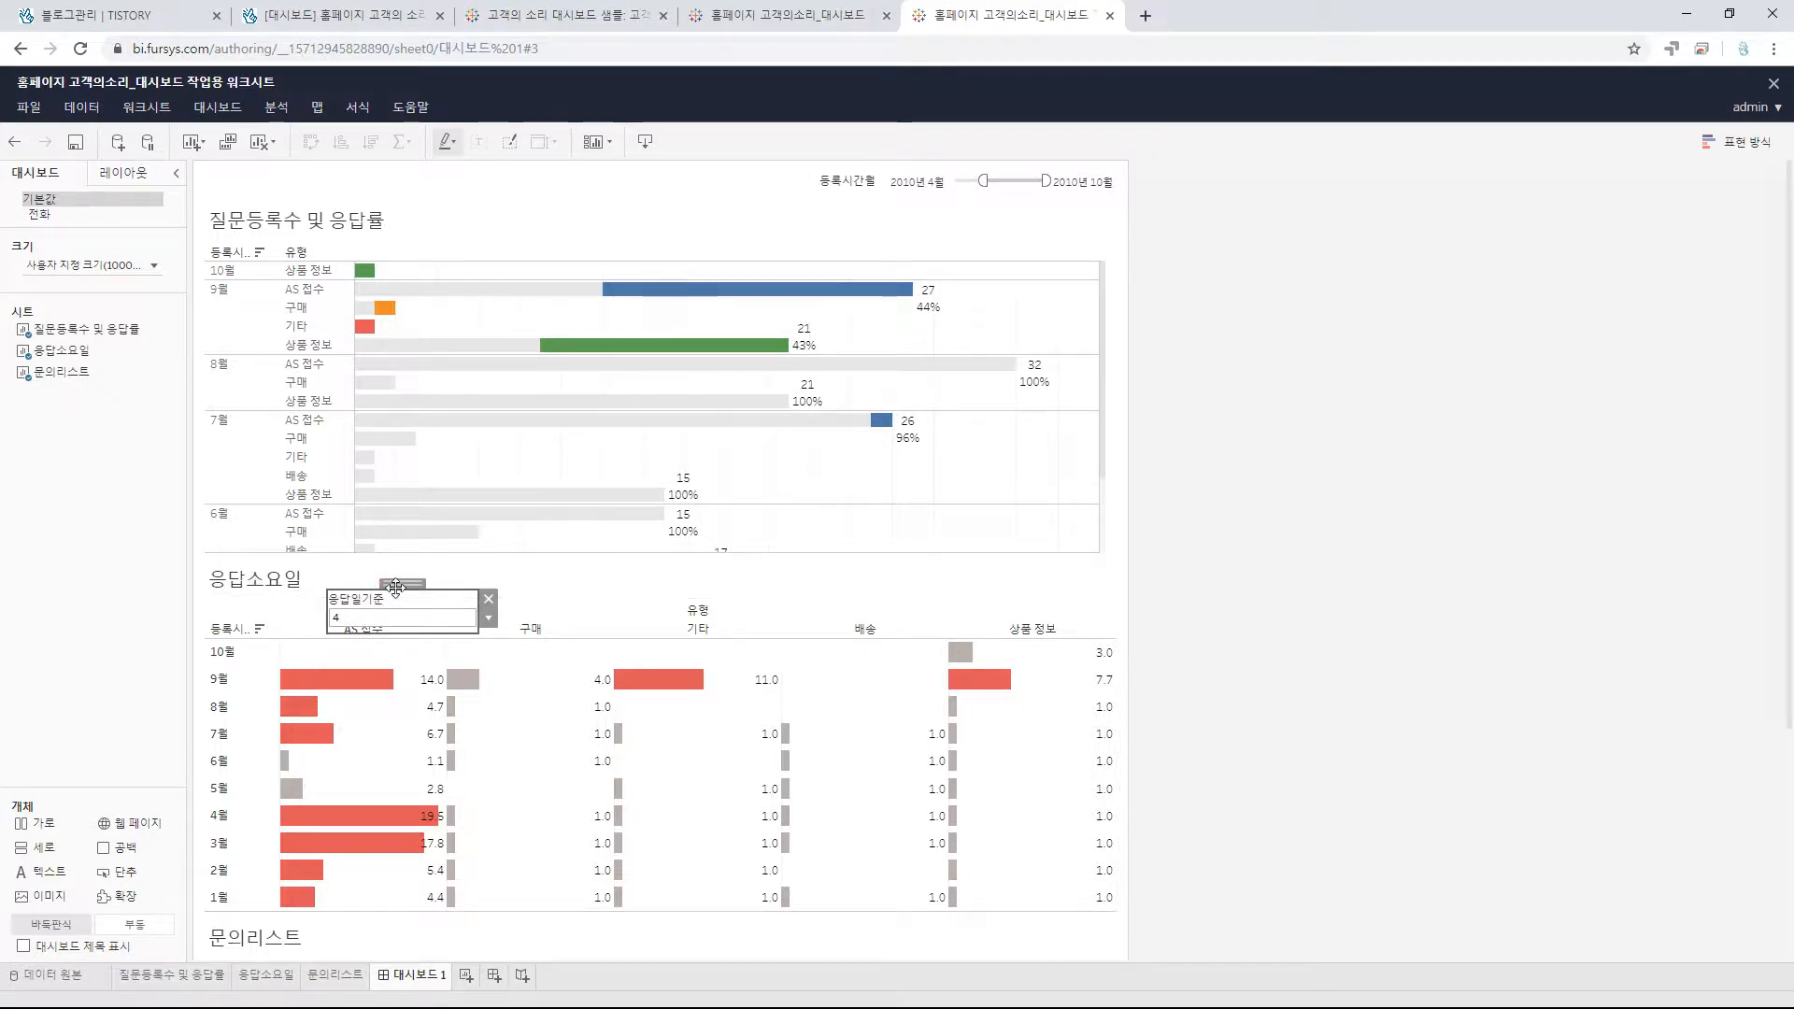
left_click_drag(391, 576, 389, 557)
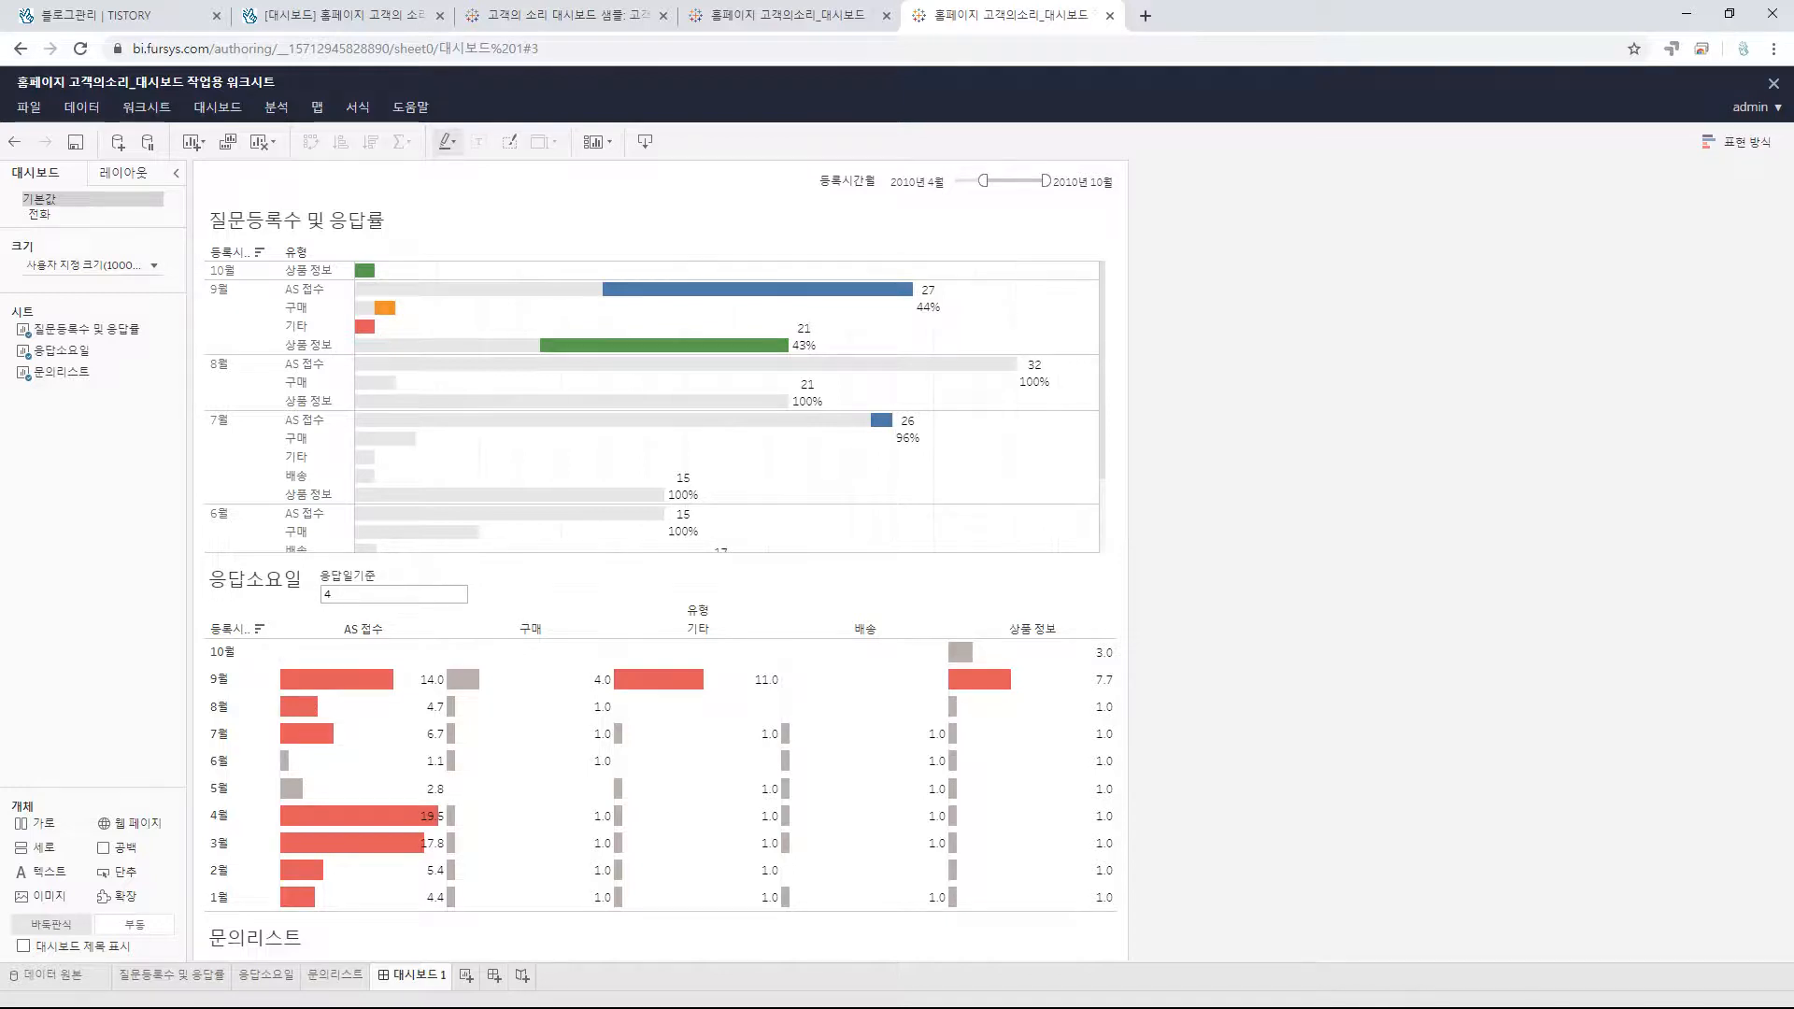
left_click(392, 581)
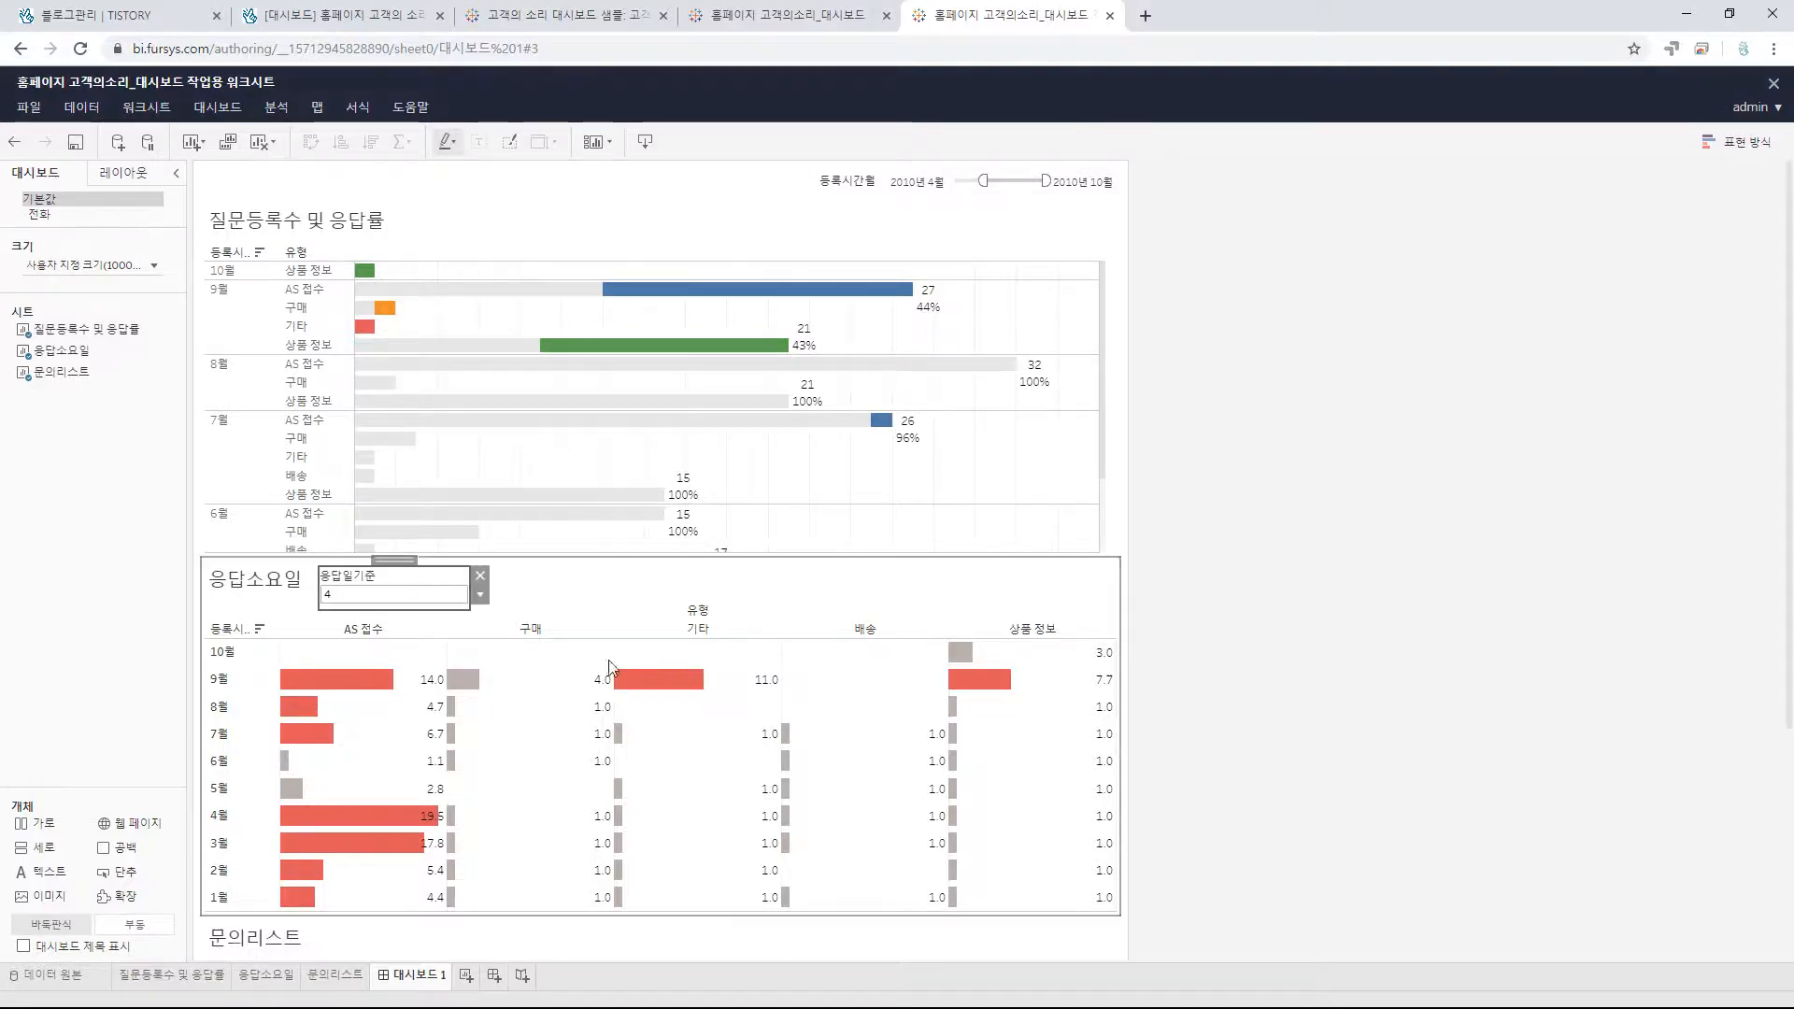
left_click(388, 570)
left_click(388, 574)
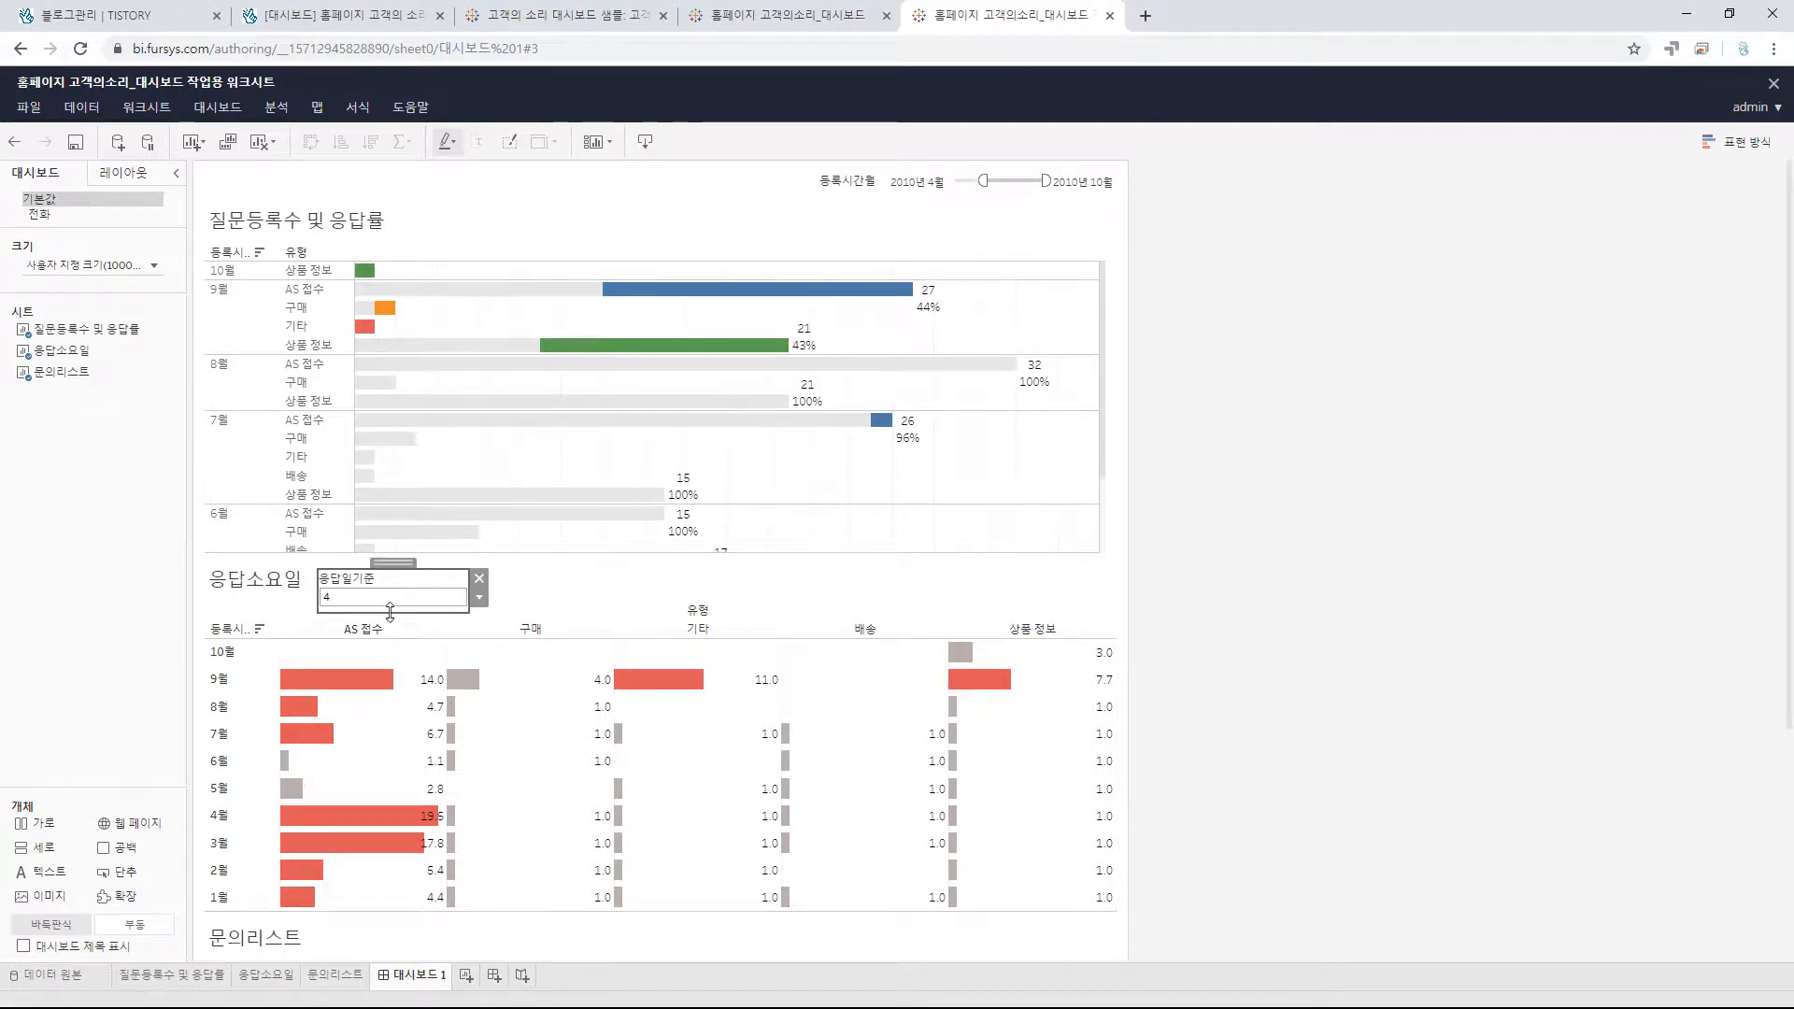
left_click_drag(390, 612, 392, 585)
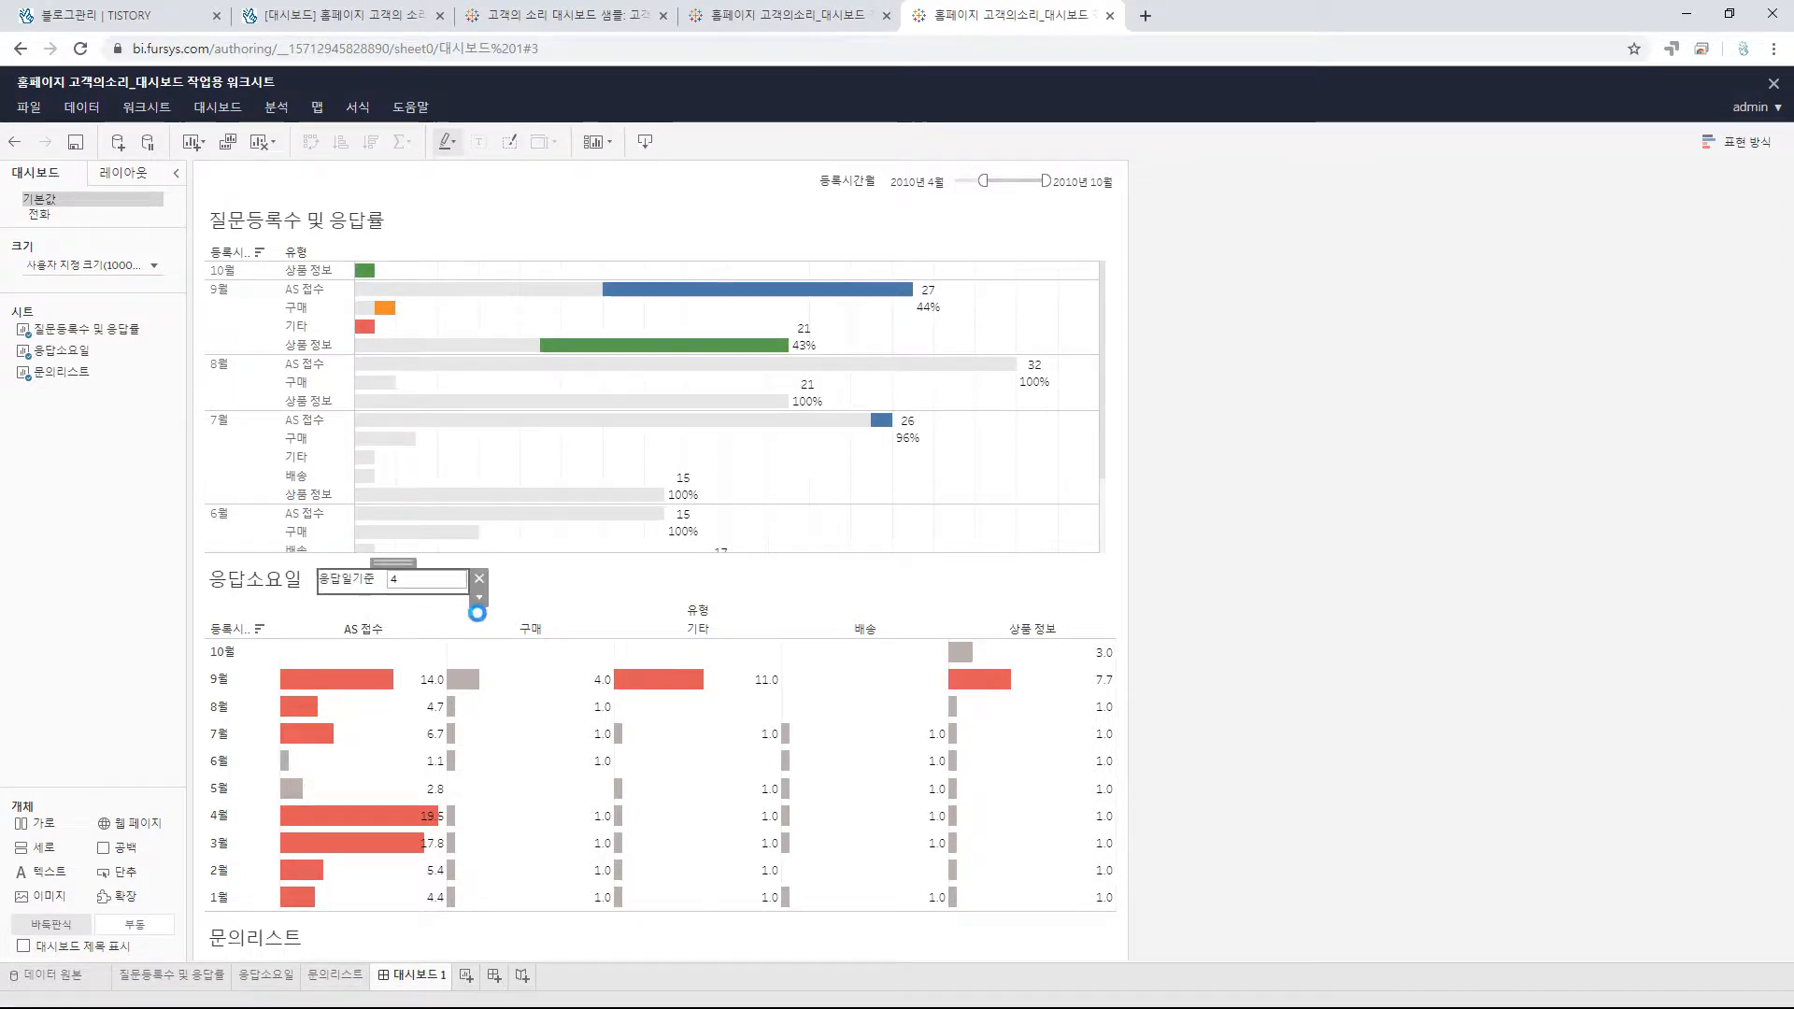
left_click(573, 600)
left_click(1606, 782)
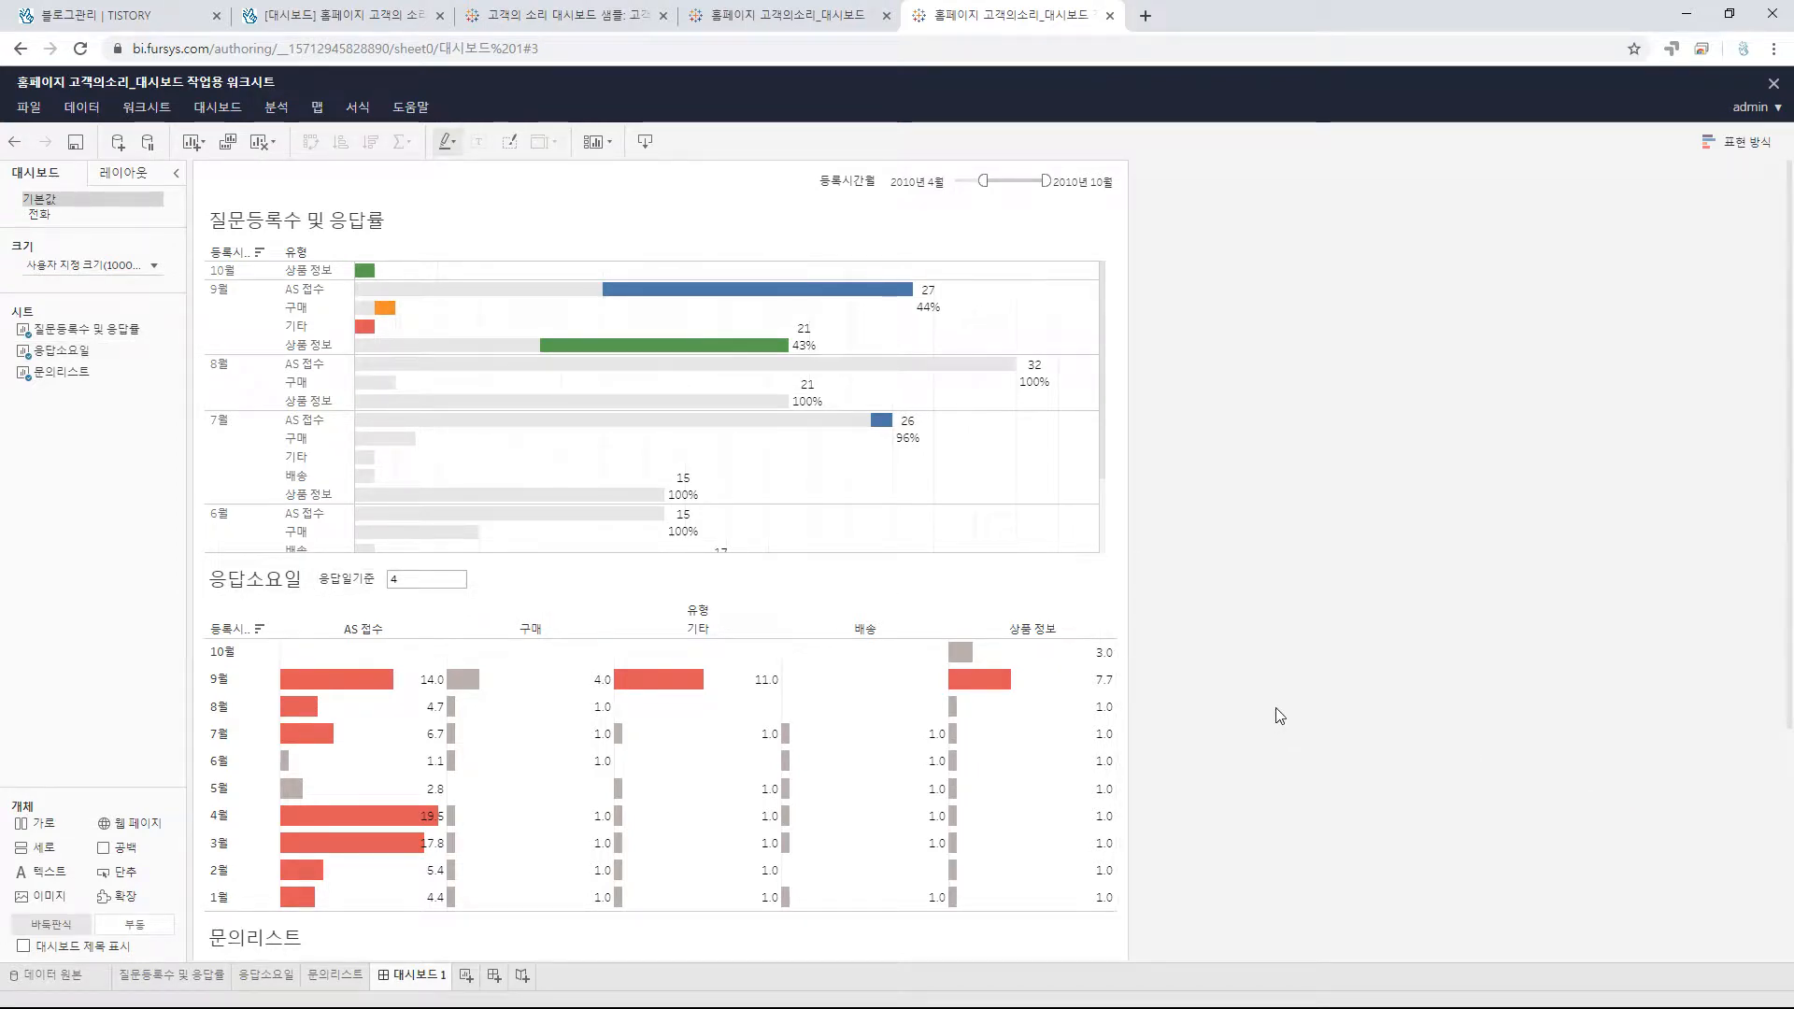
- Show the dashboard title and realign the floating 응답일기준 control with the 응답소요일 chart title
scroll(1254, 701, "down", 3)
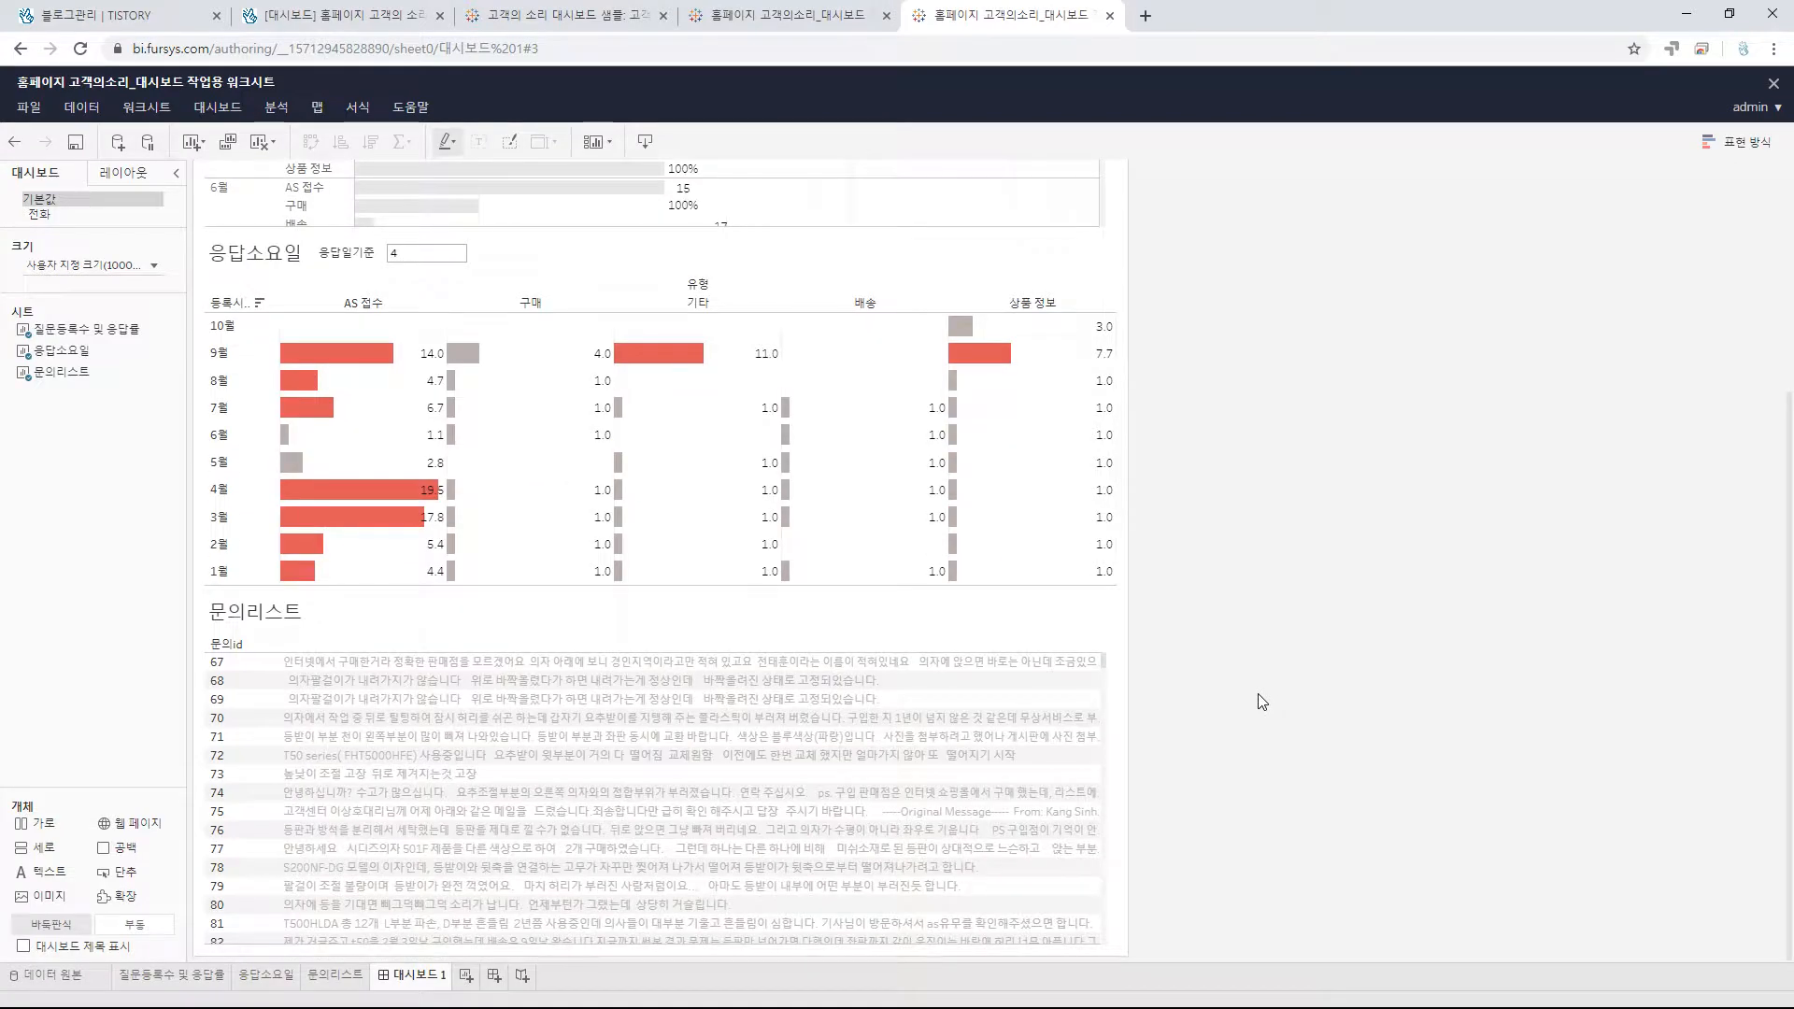
scroll(1138, 620, "up", 3)
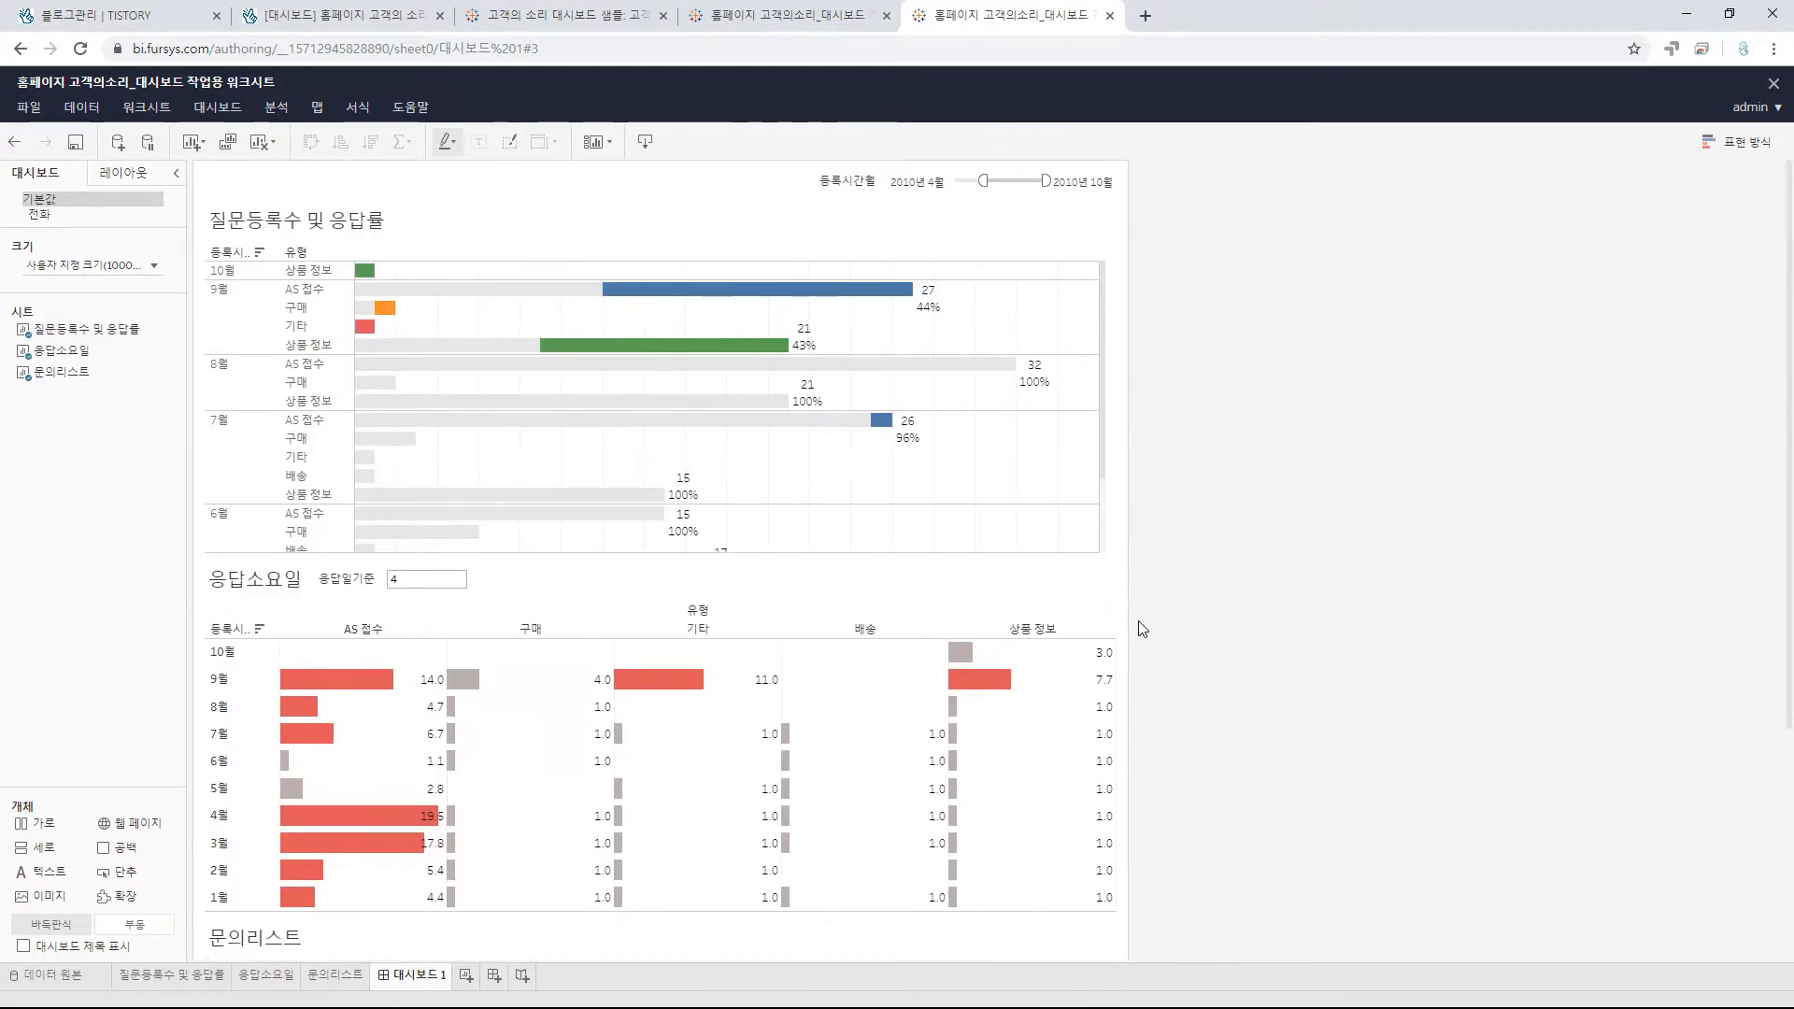
left_click(23, 946)
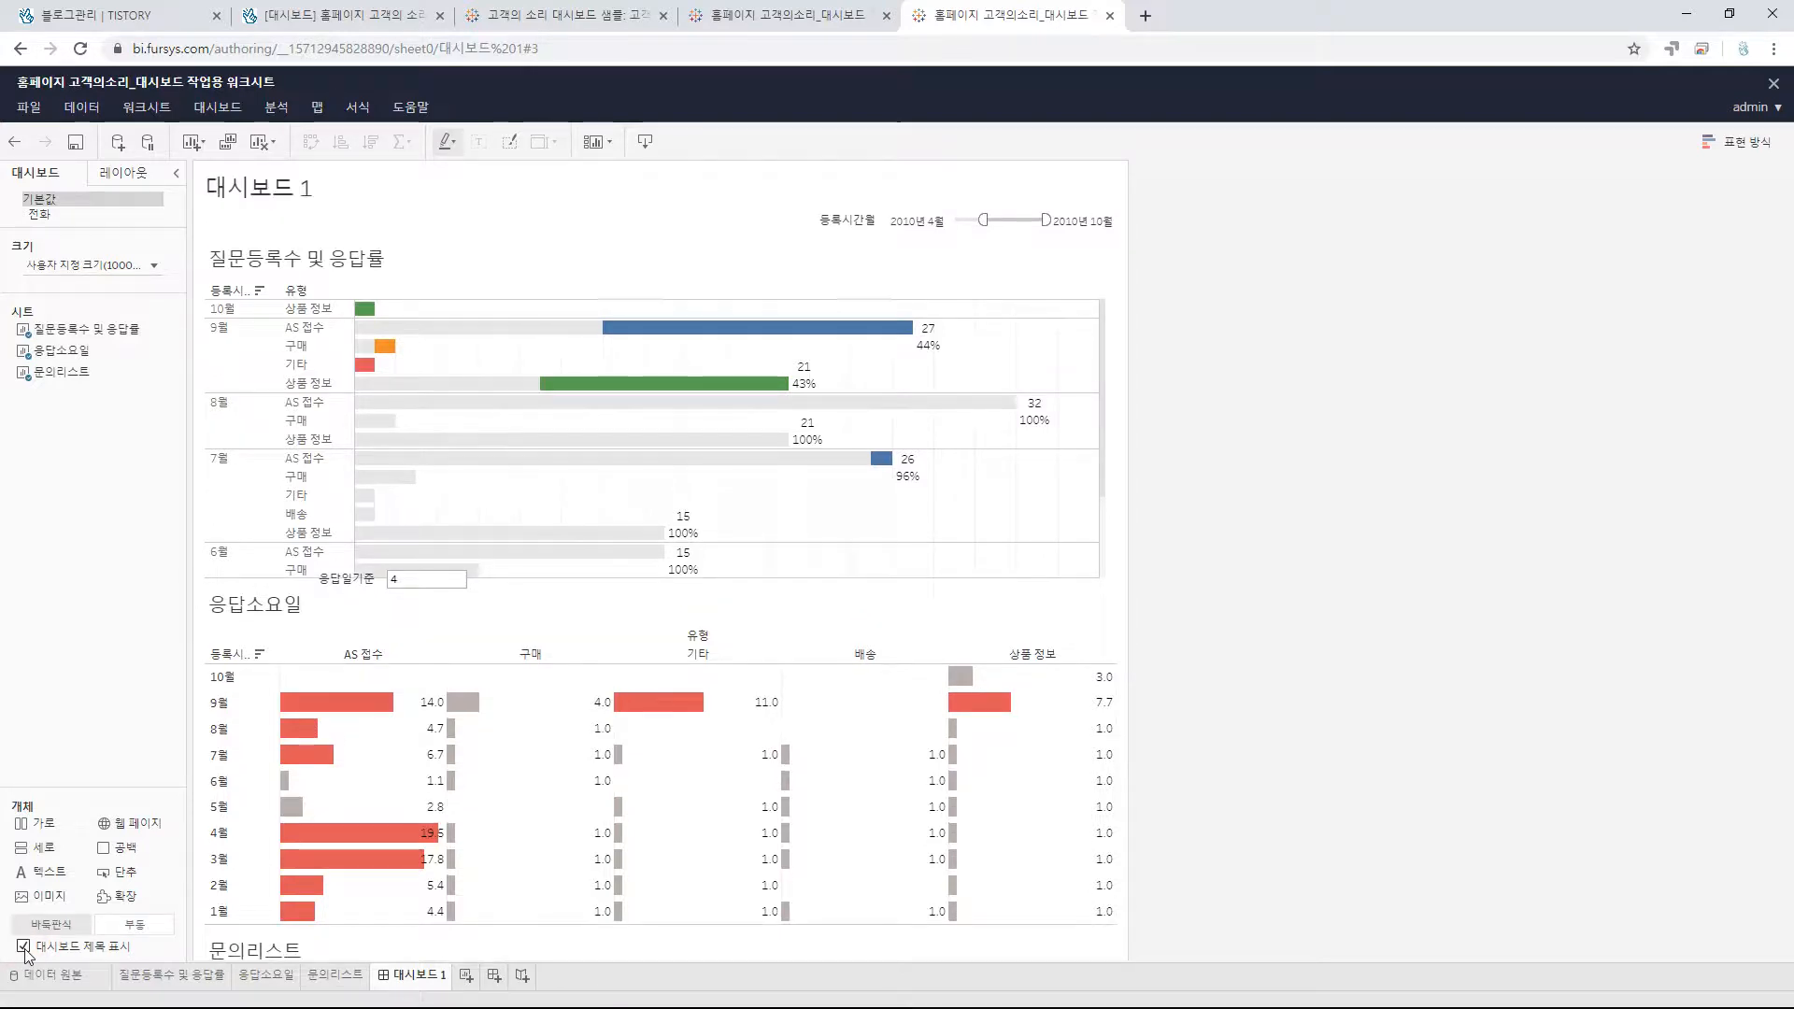
left_click(346, 577)
left_click_drag(383, 565, 383, 584)
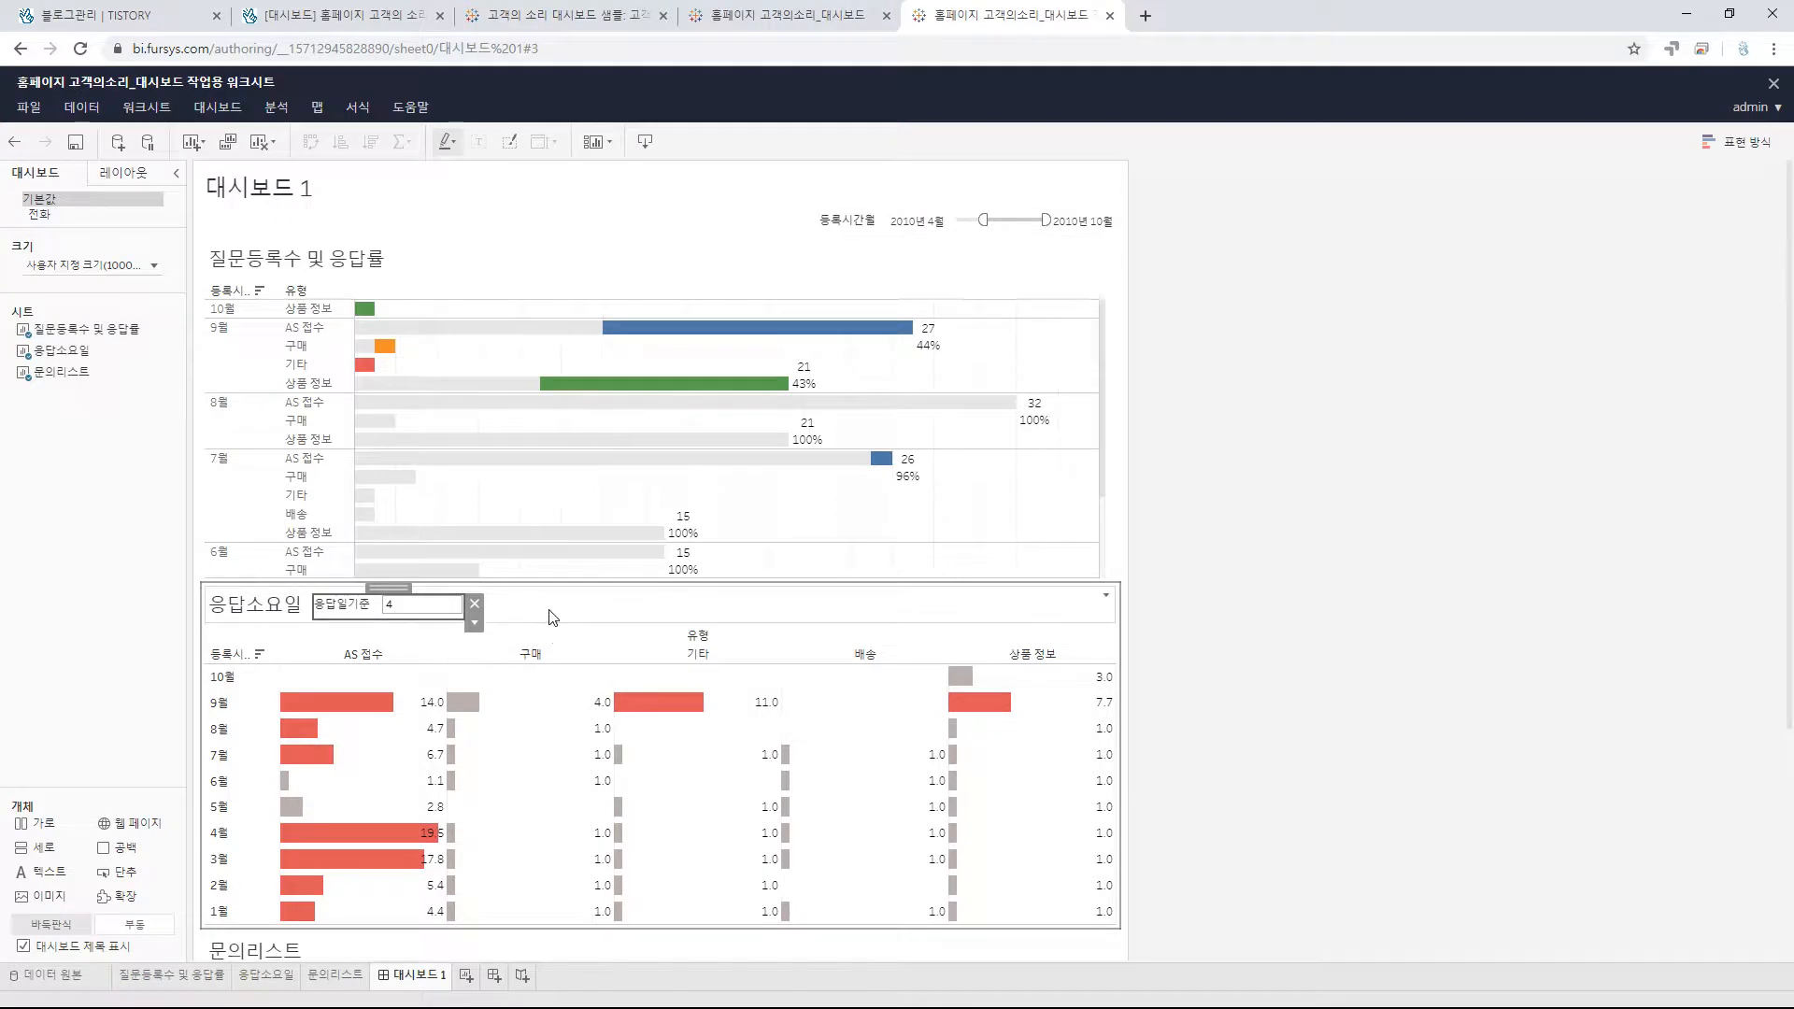
left_click(1337, 625)
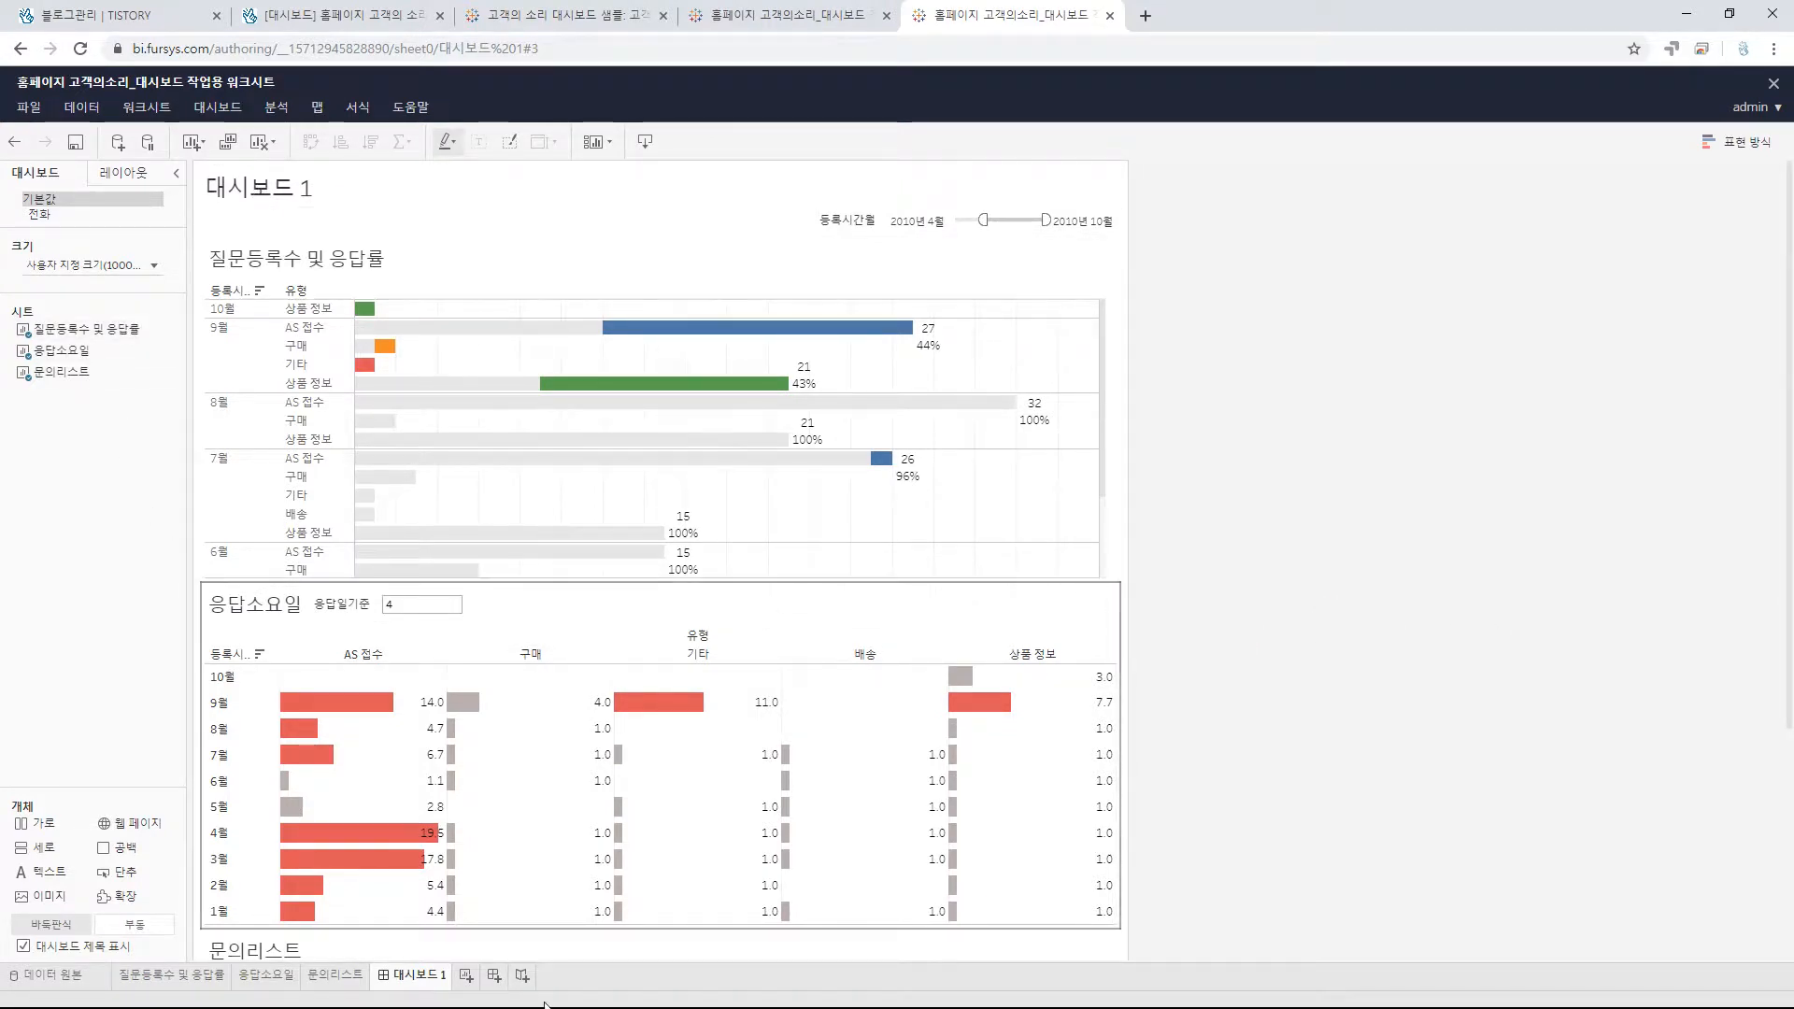
- Rename the dashboard as 홈페이지 고객의 소리 현황 and review the updated layout
double_click(419, 976)
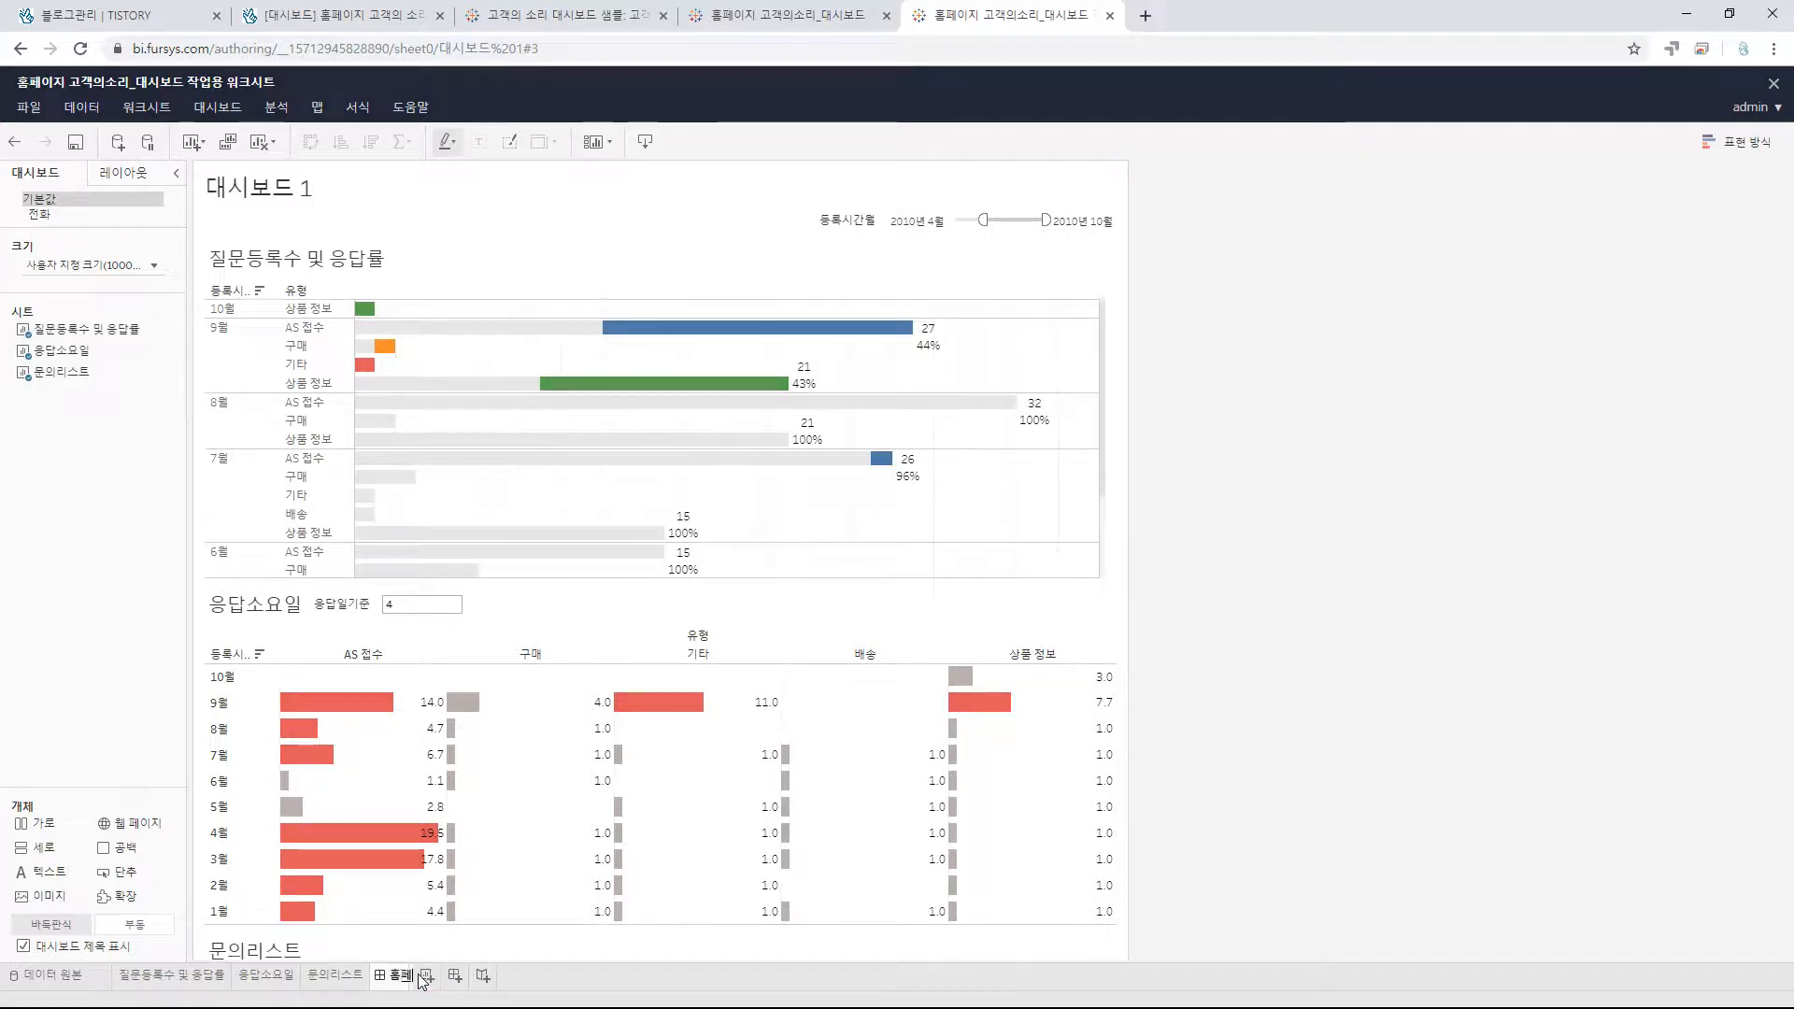
type("고")
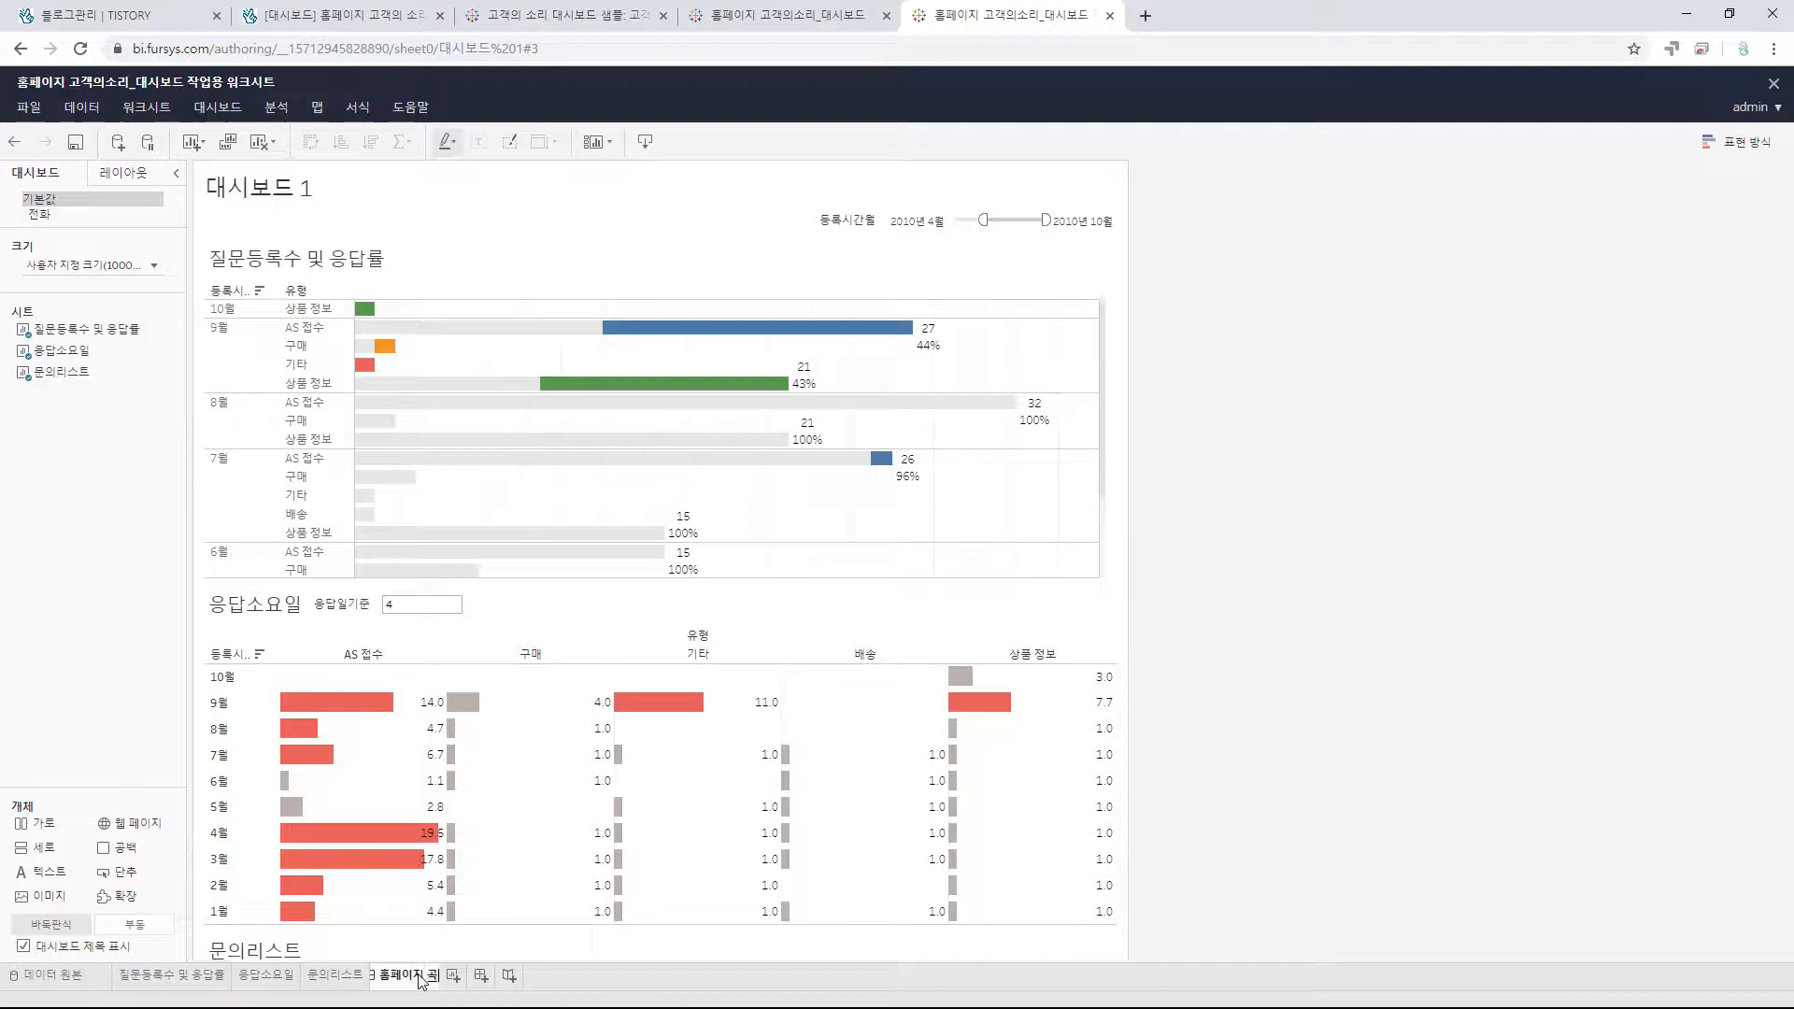
type("객의 소리 현황")
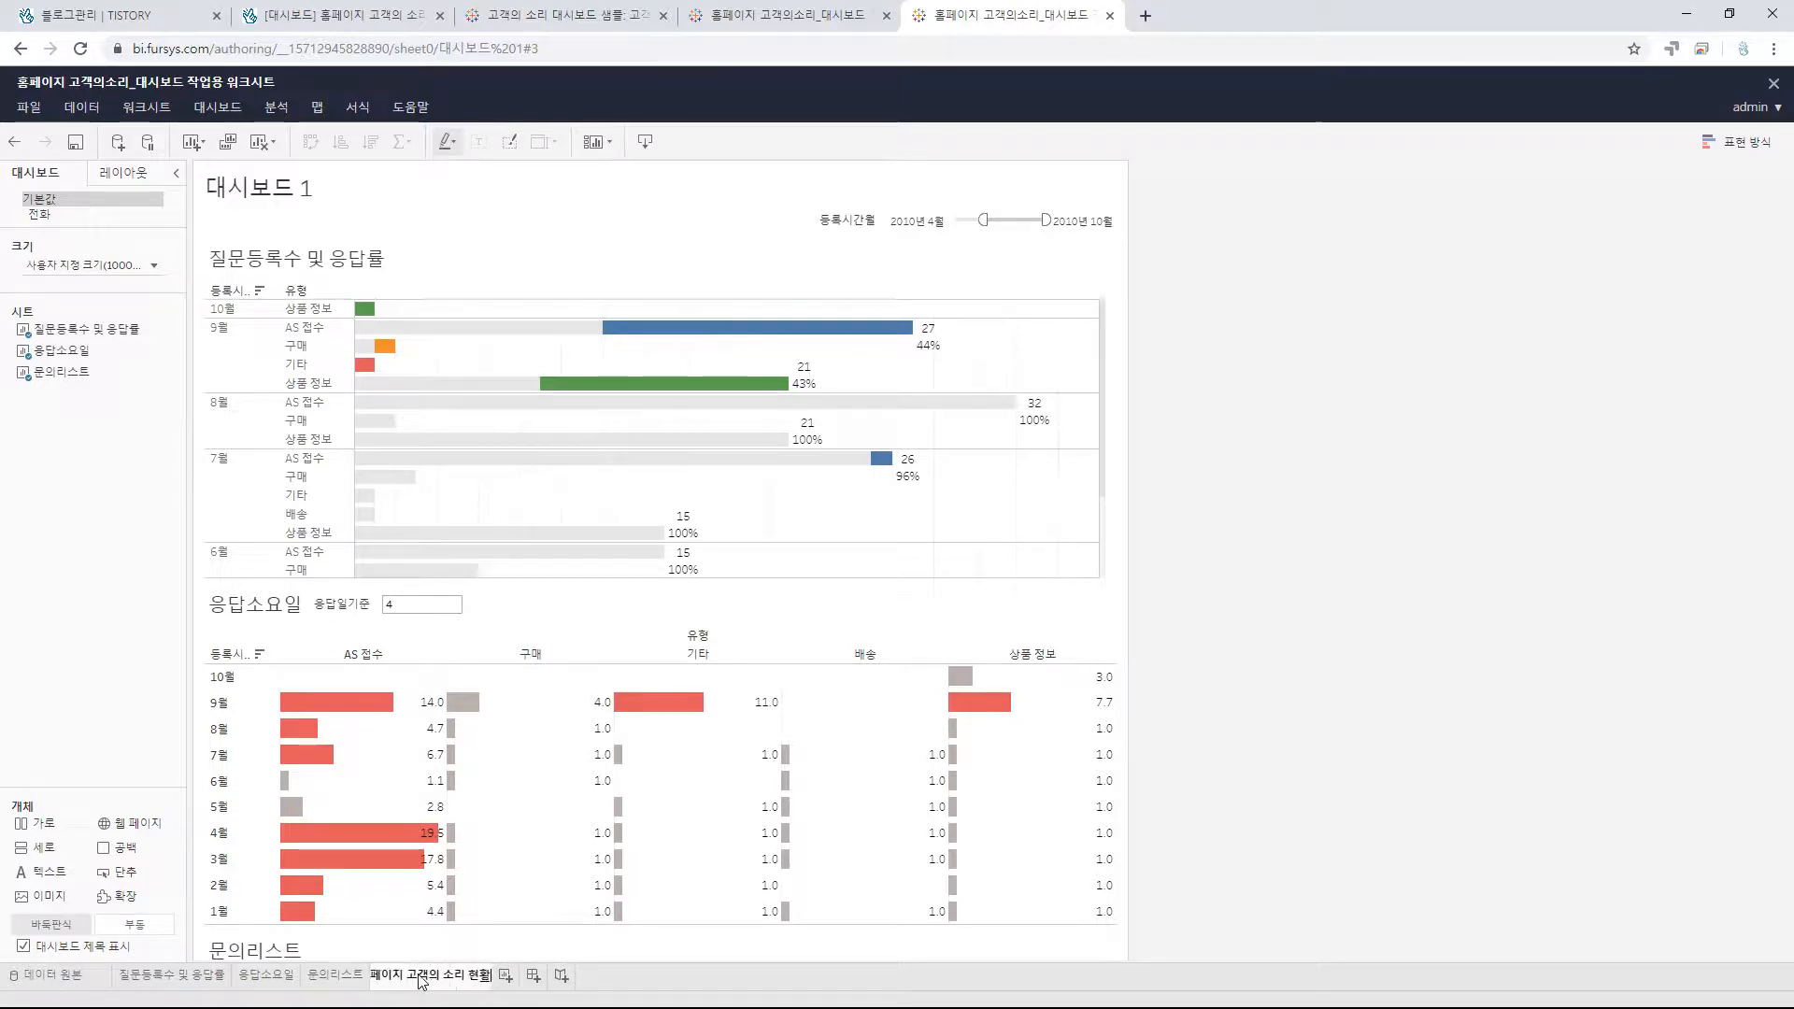
key("Return")
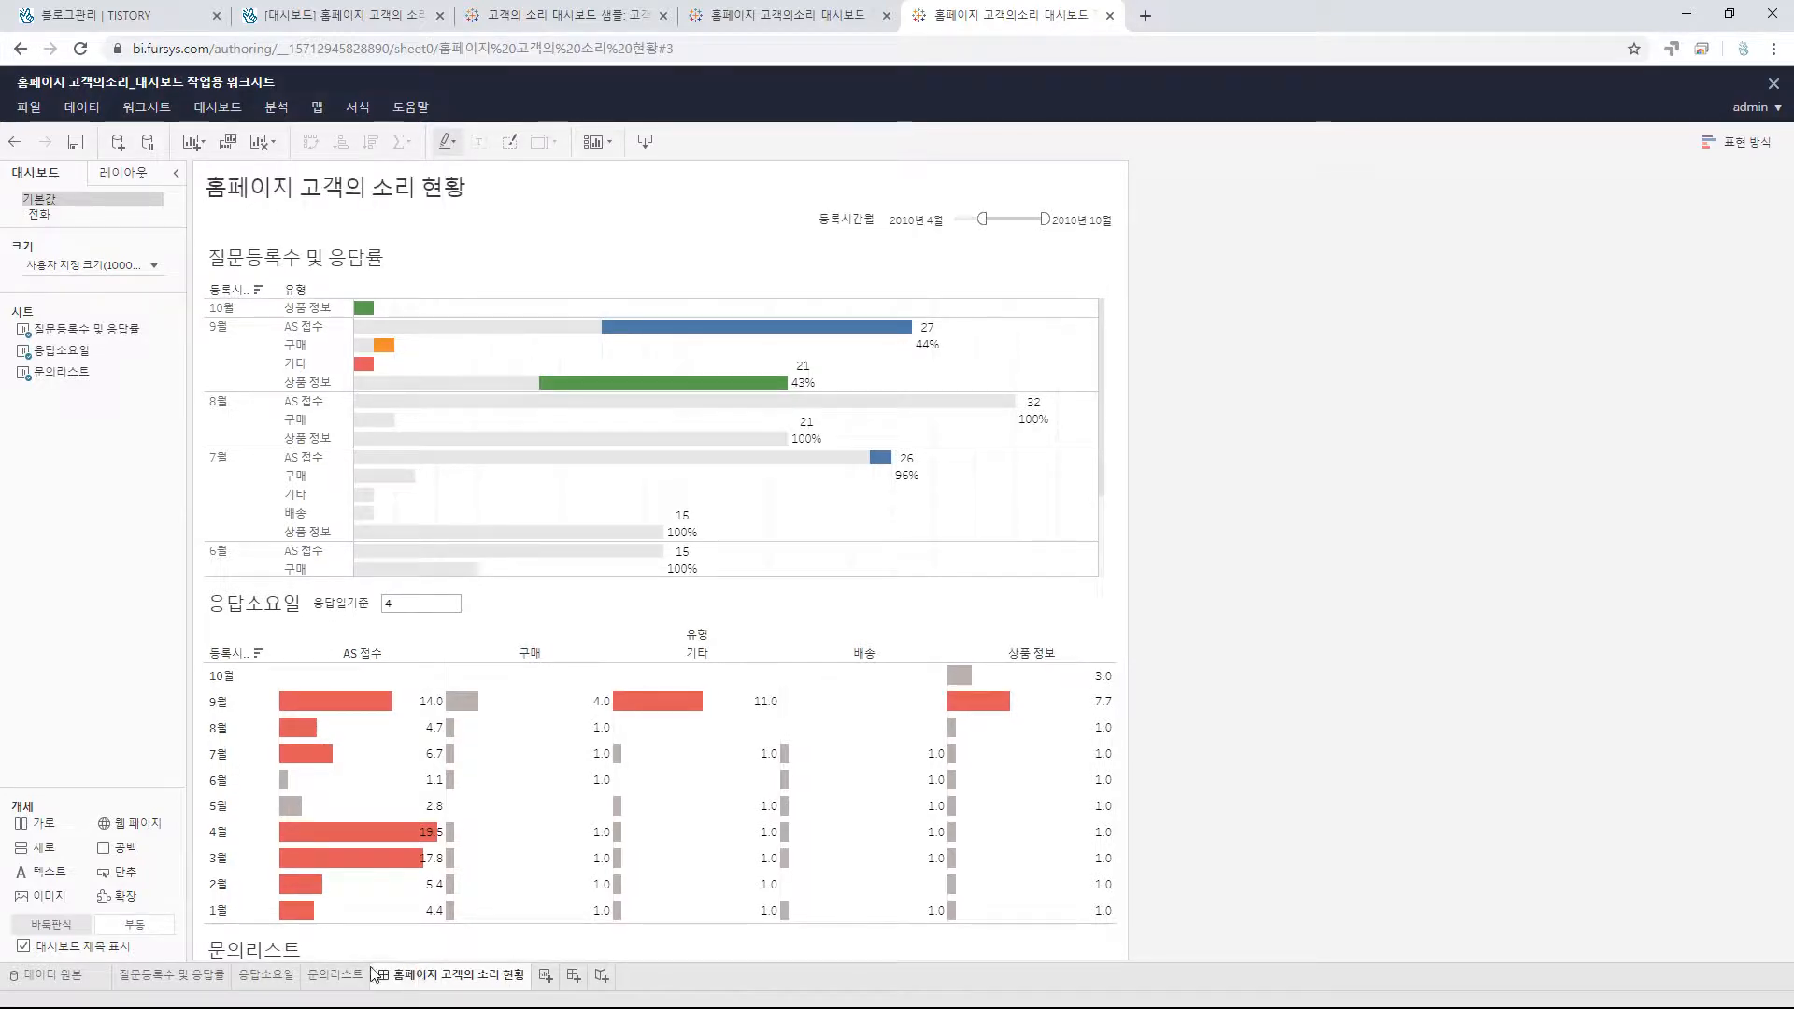
scroll(1127, 653, "down", 5)
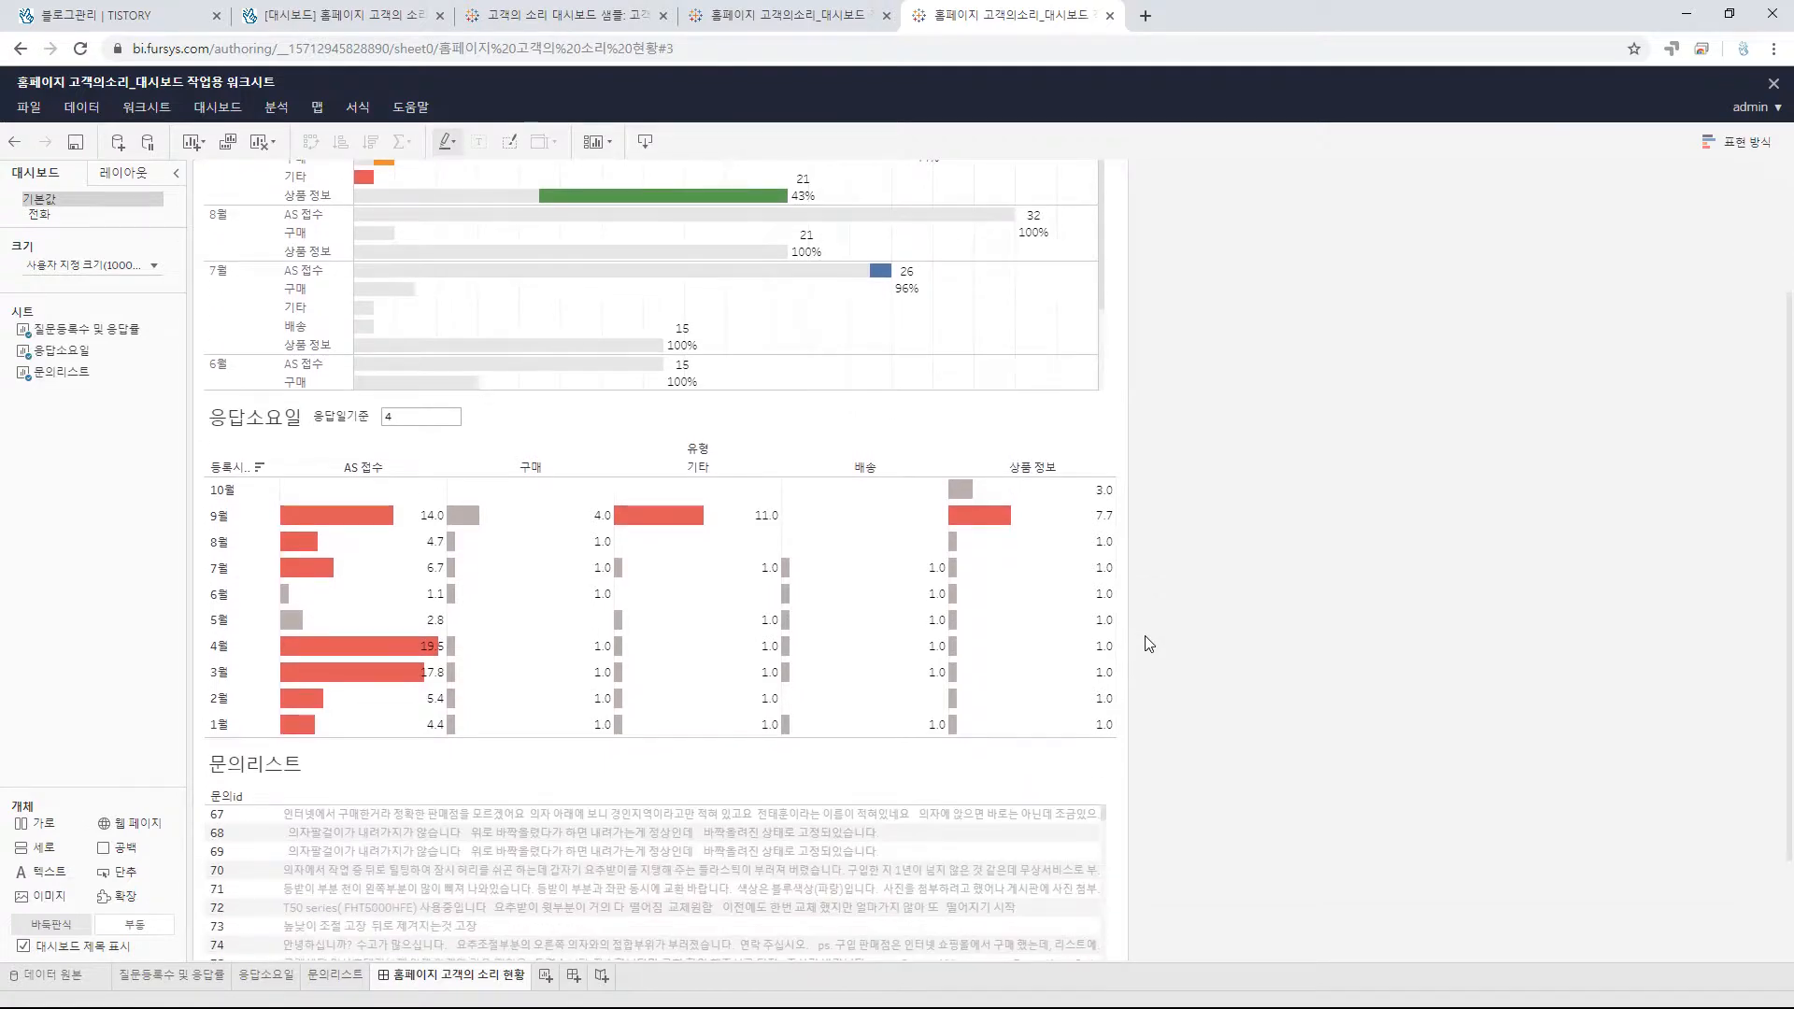
scroll(1148, 645, "up", 5)
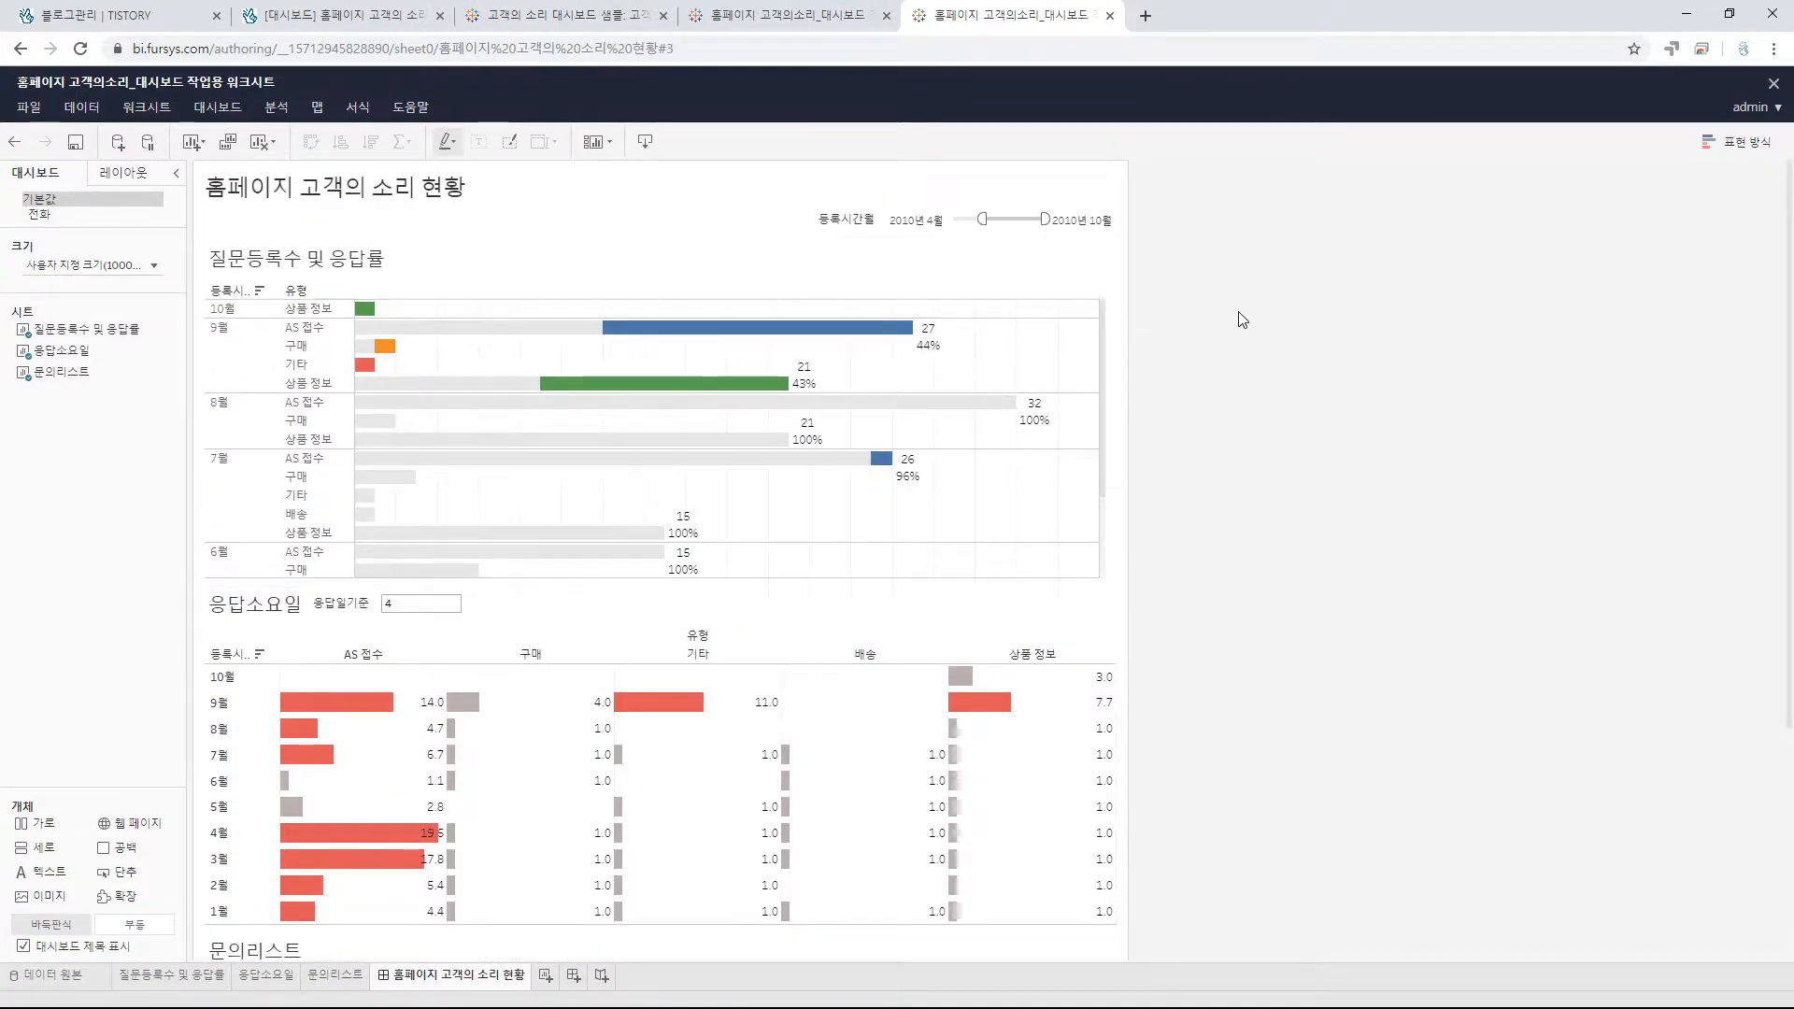
- Start the 등록시간월 range at 2010년 3월 and at 2010년 5월 to check which dashboard sheets respond to the filter
left_click(946, 220)
left_click_drag(981, 217, 974, 218)
mouse_move(423, 413)
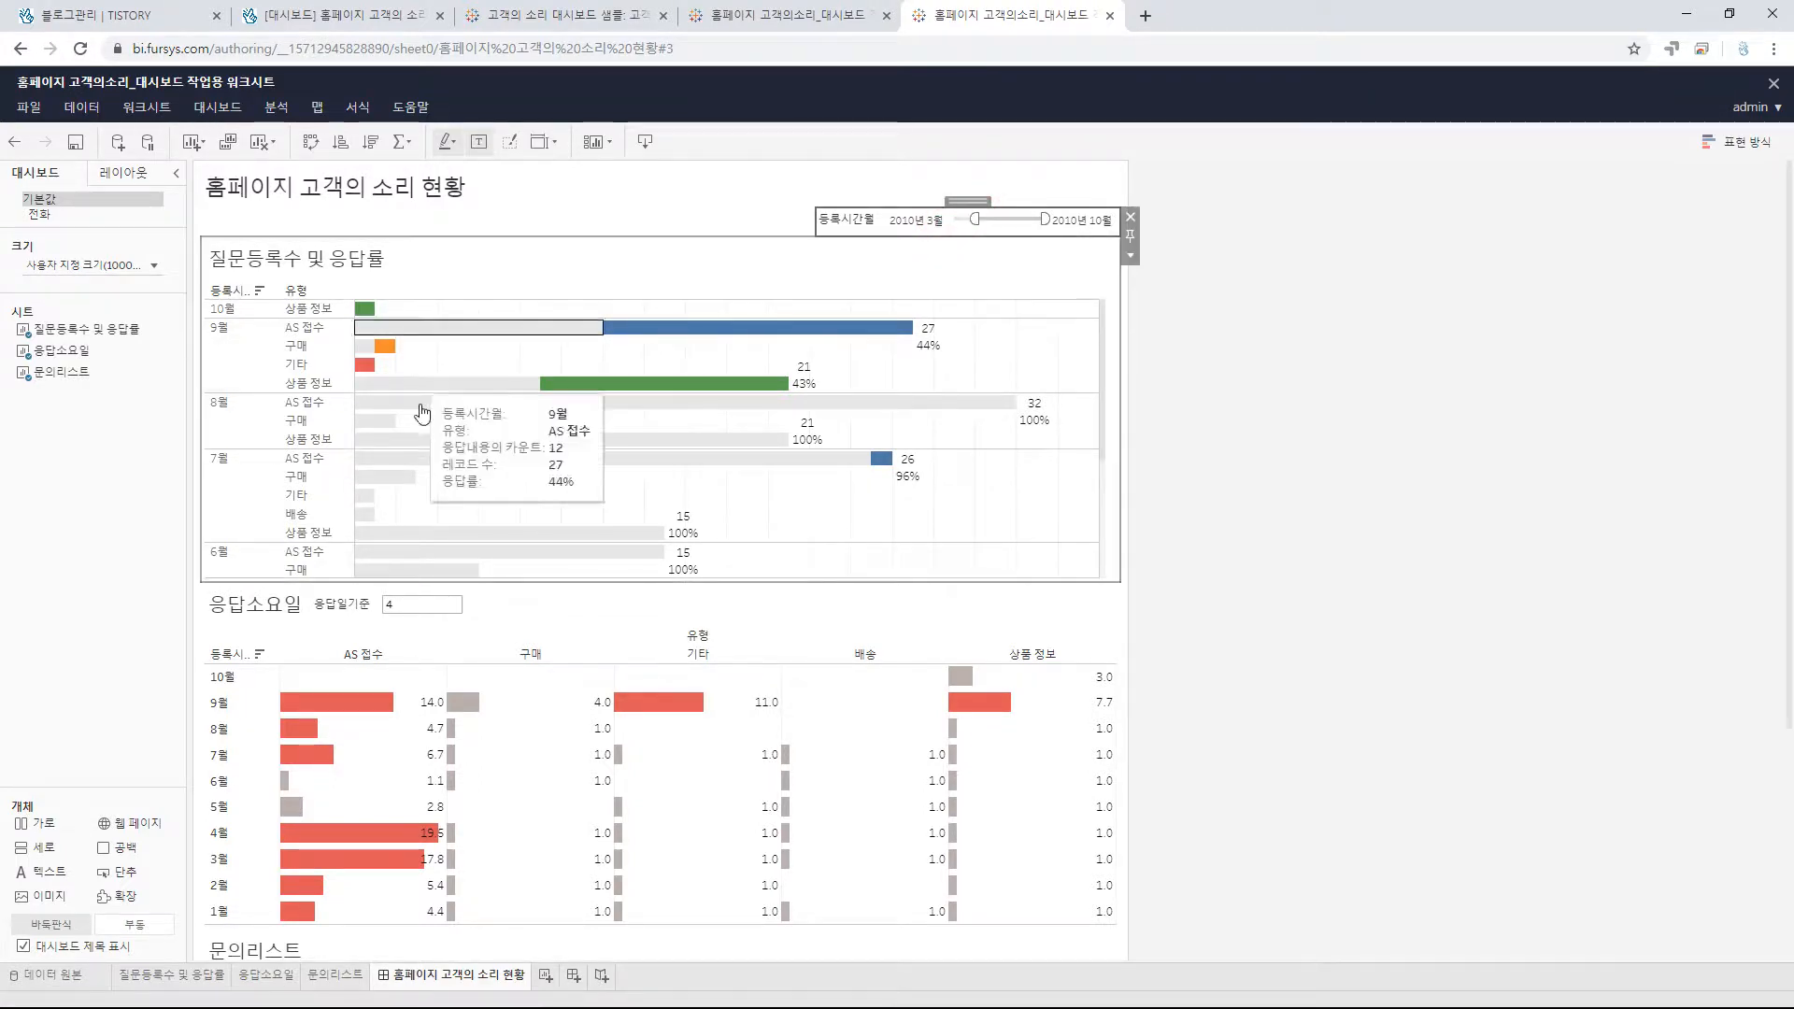
left_click_drag(975, 219, 997, 219)
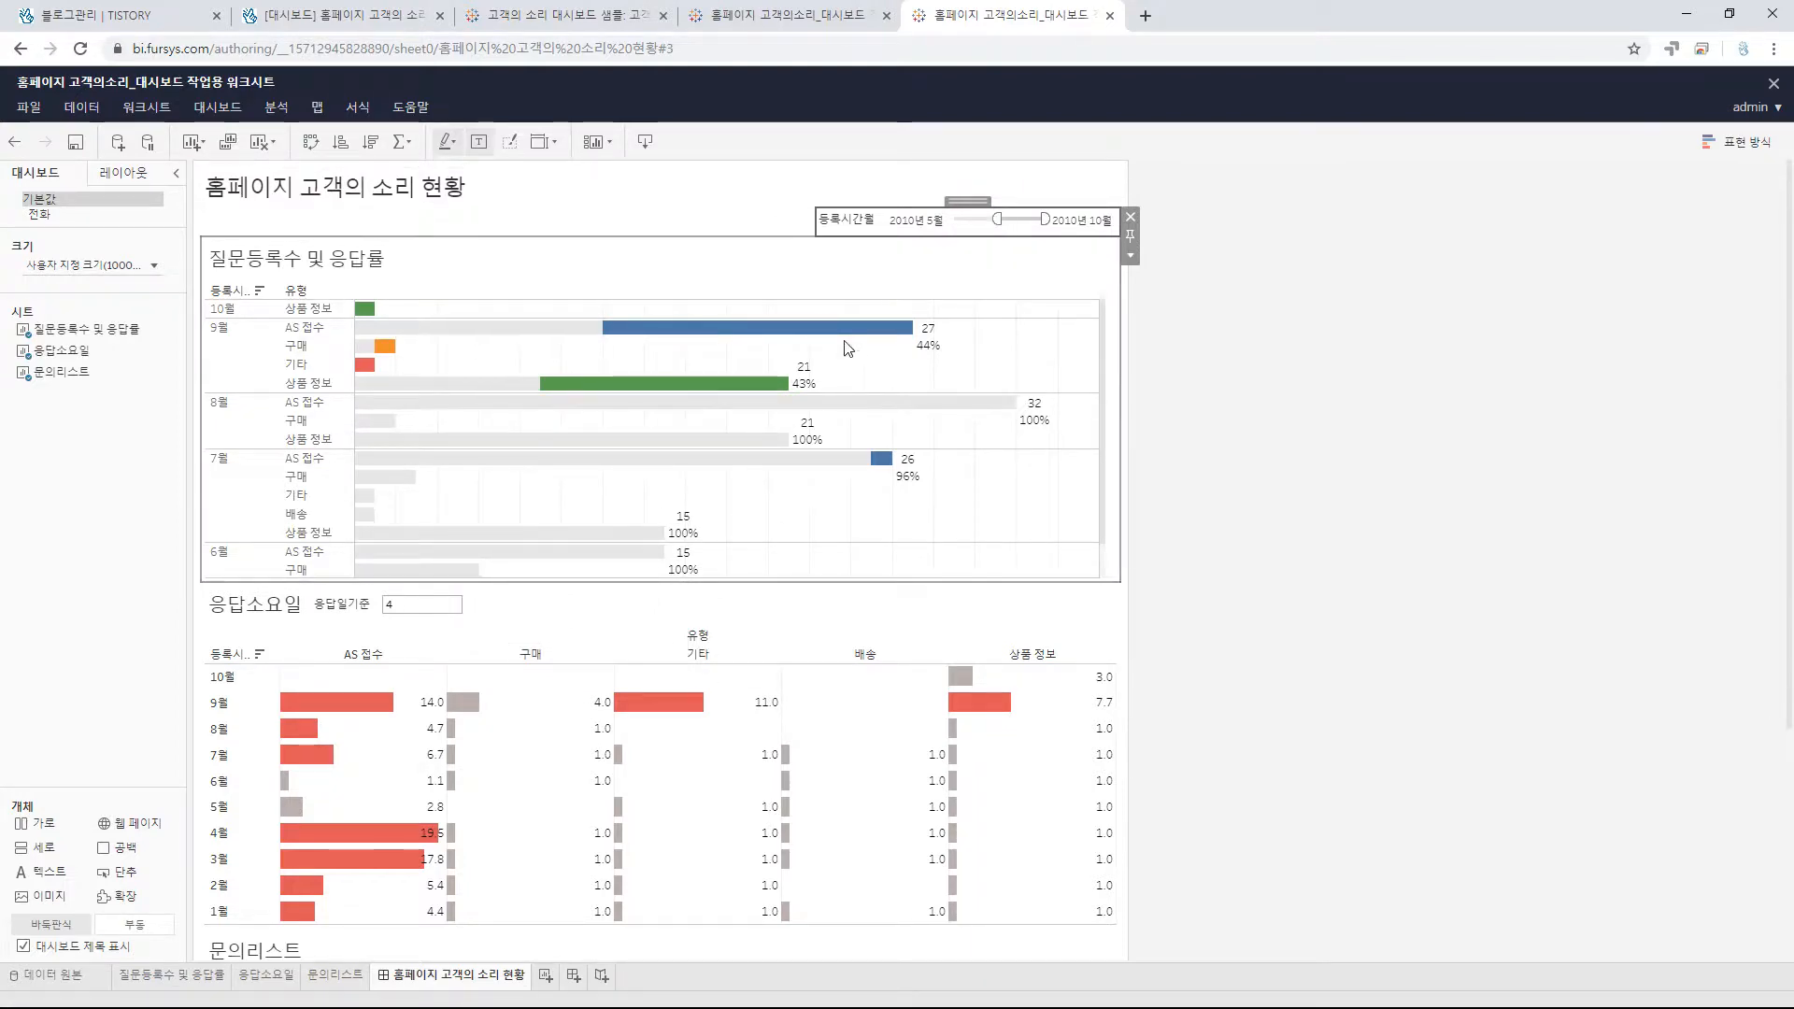
scroll(846, 348, "down", 5)
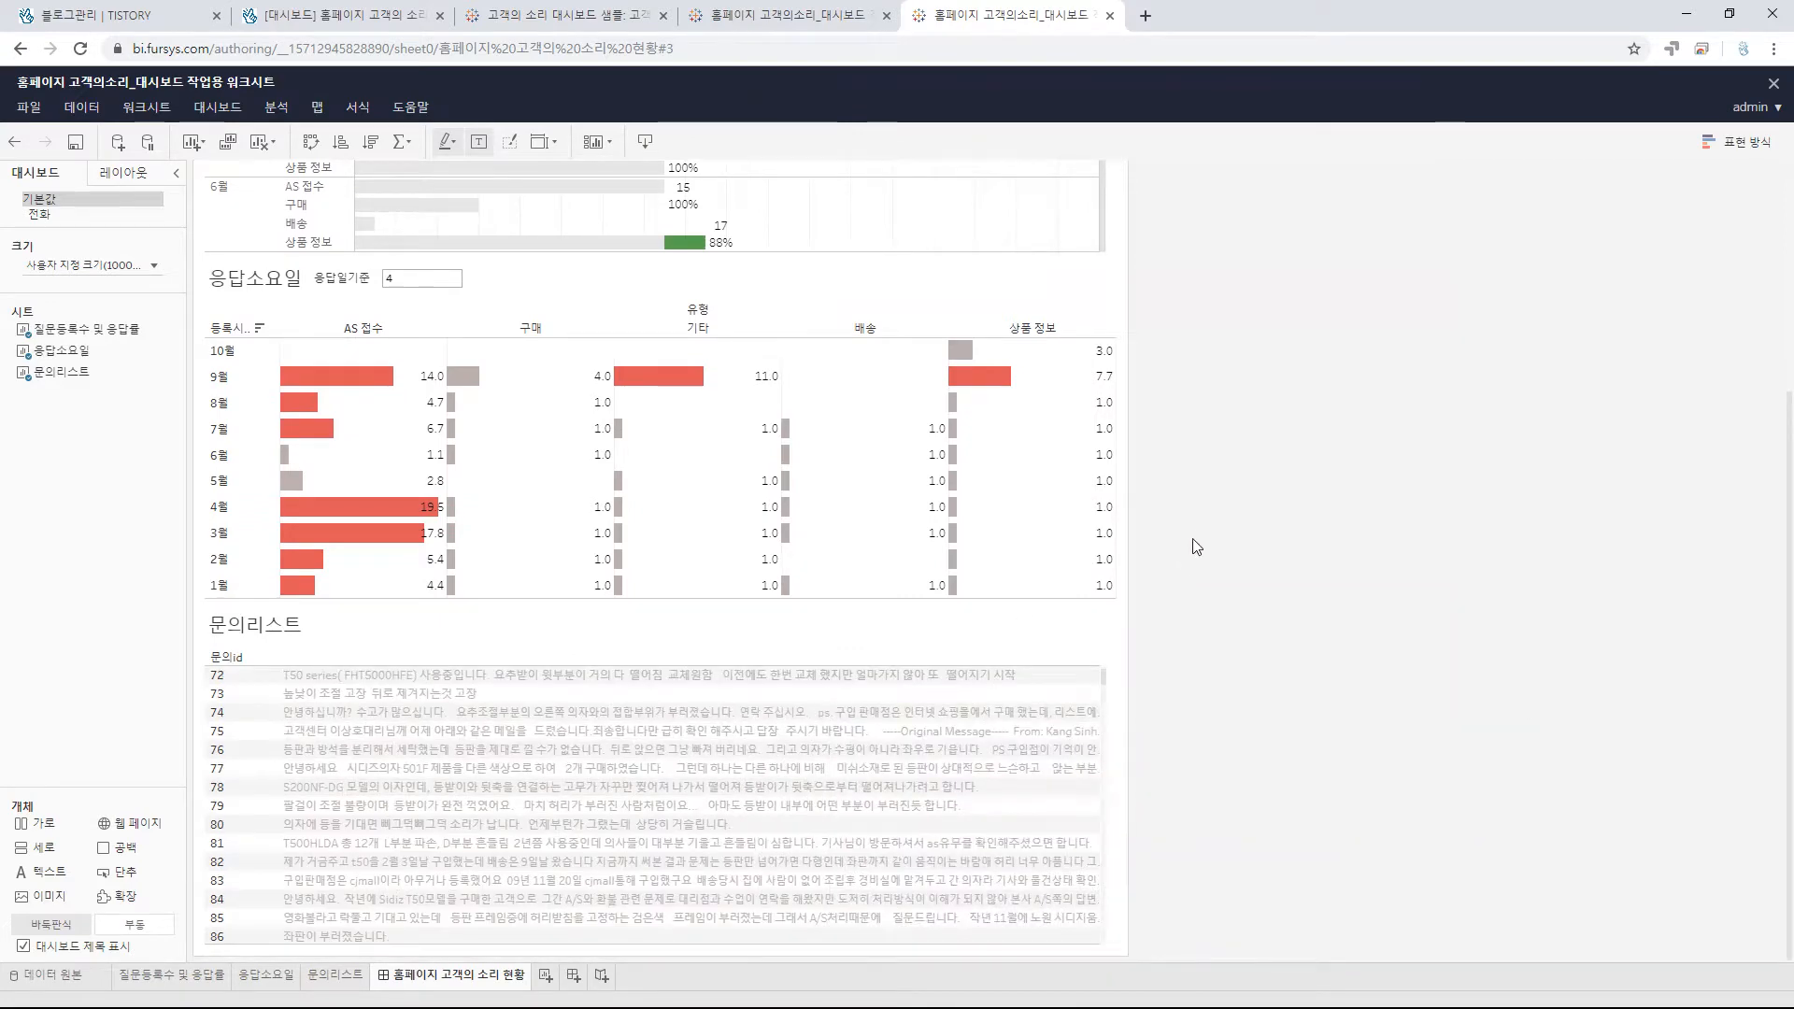
scroll(1199, 533, "up", 5)
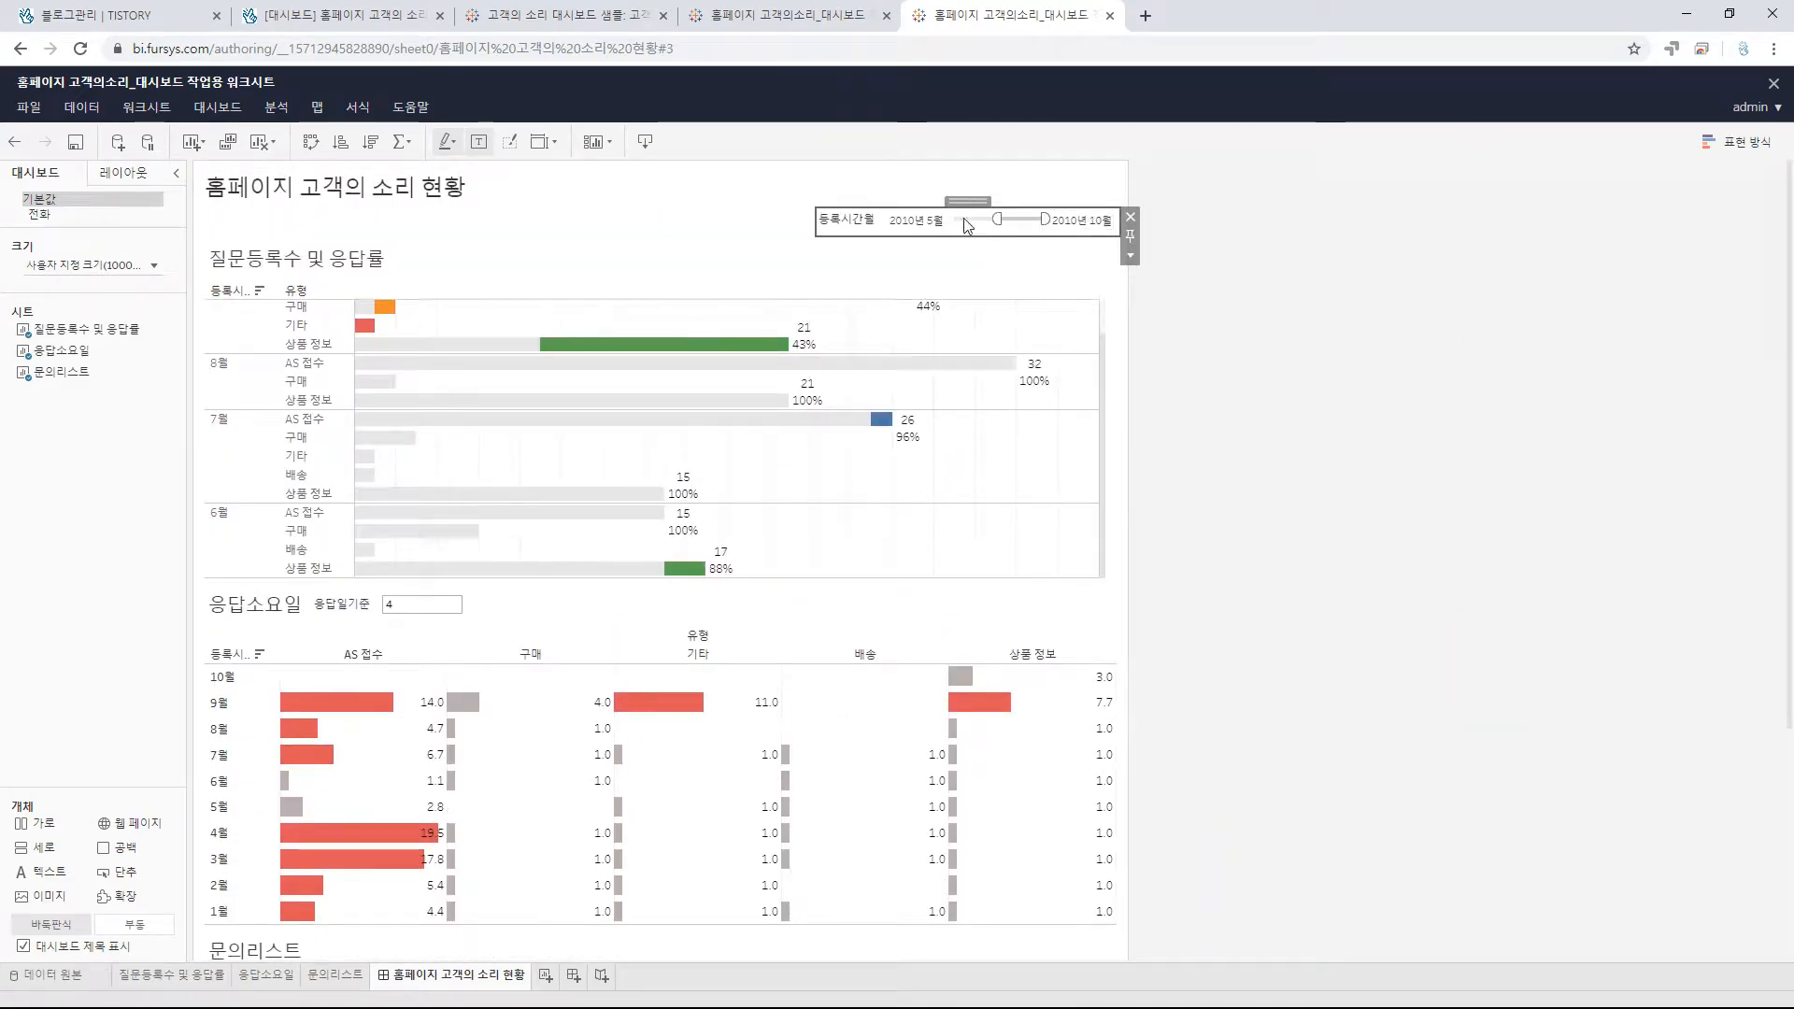
- Apply the 등록시간월 filter to all worksheets using this data source and start its range at 2010년 4월
left_click(1132, 256)
mouse_move(1195, 283)
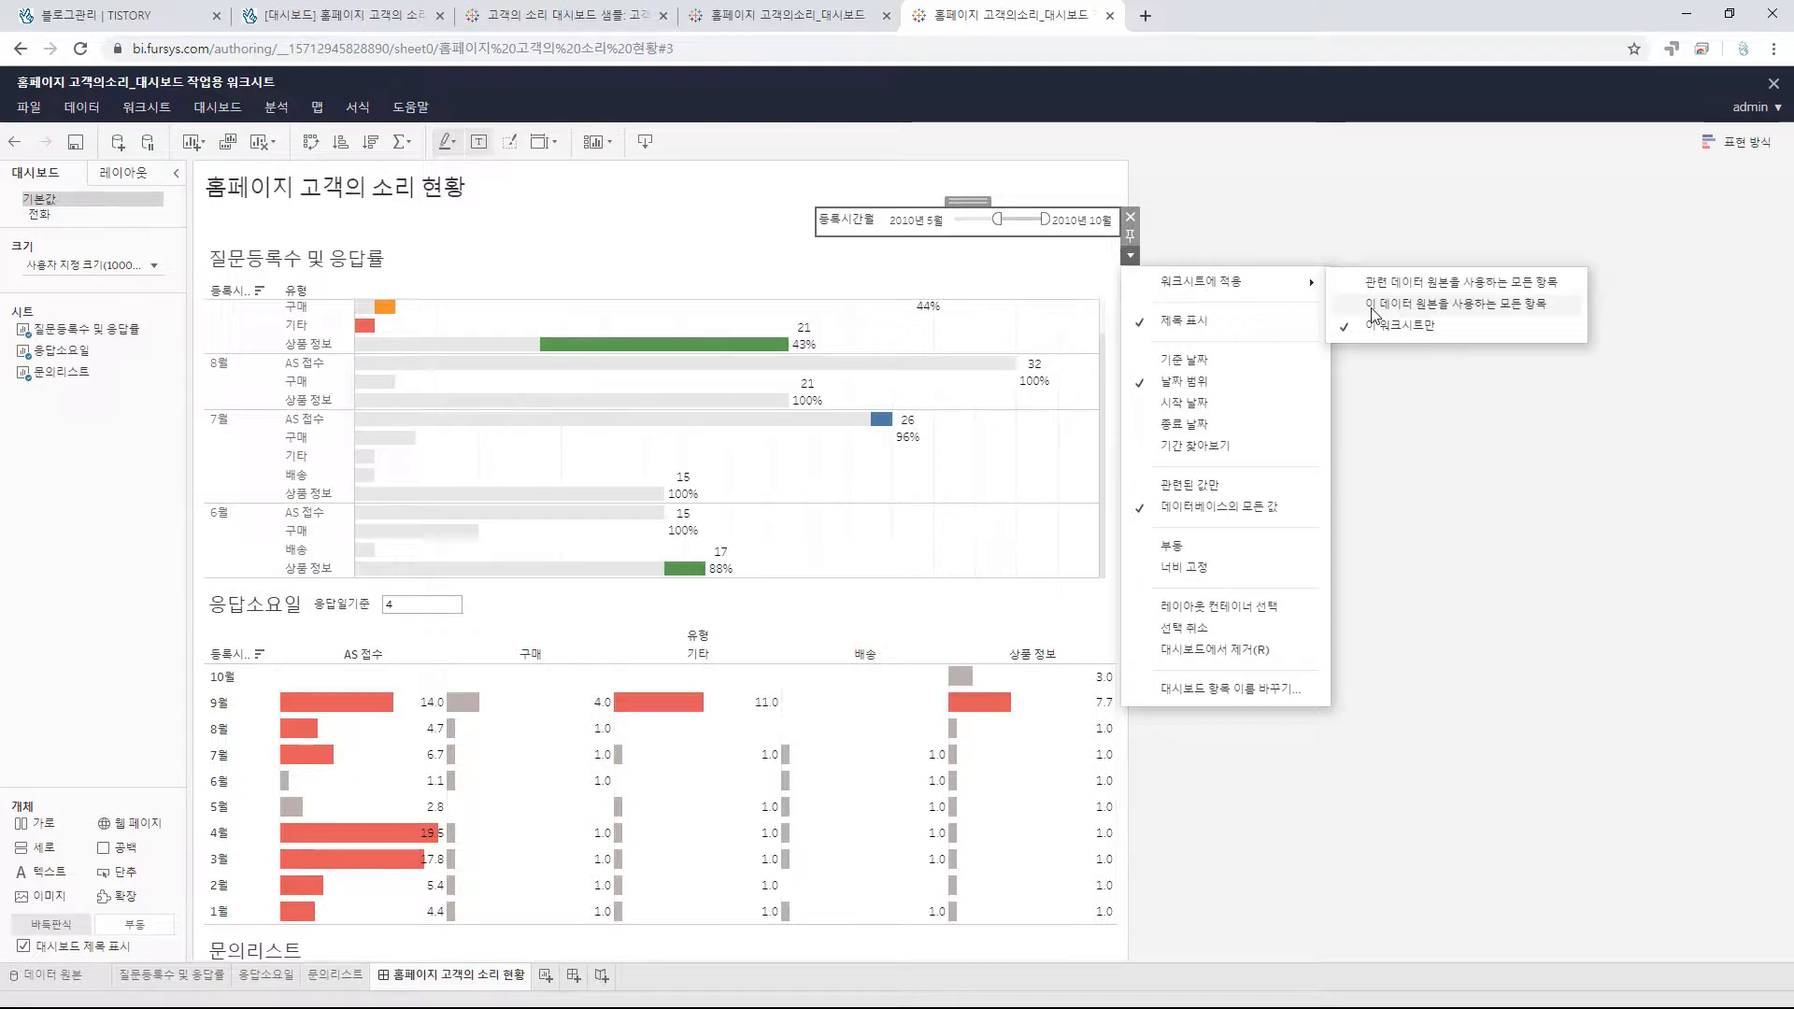
left_click(1371, 308)
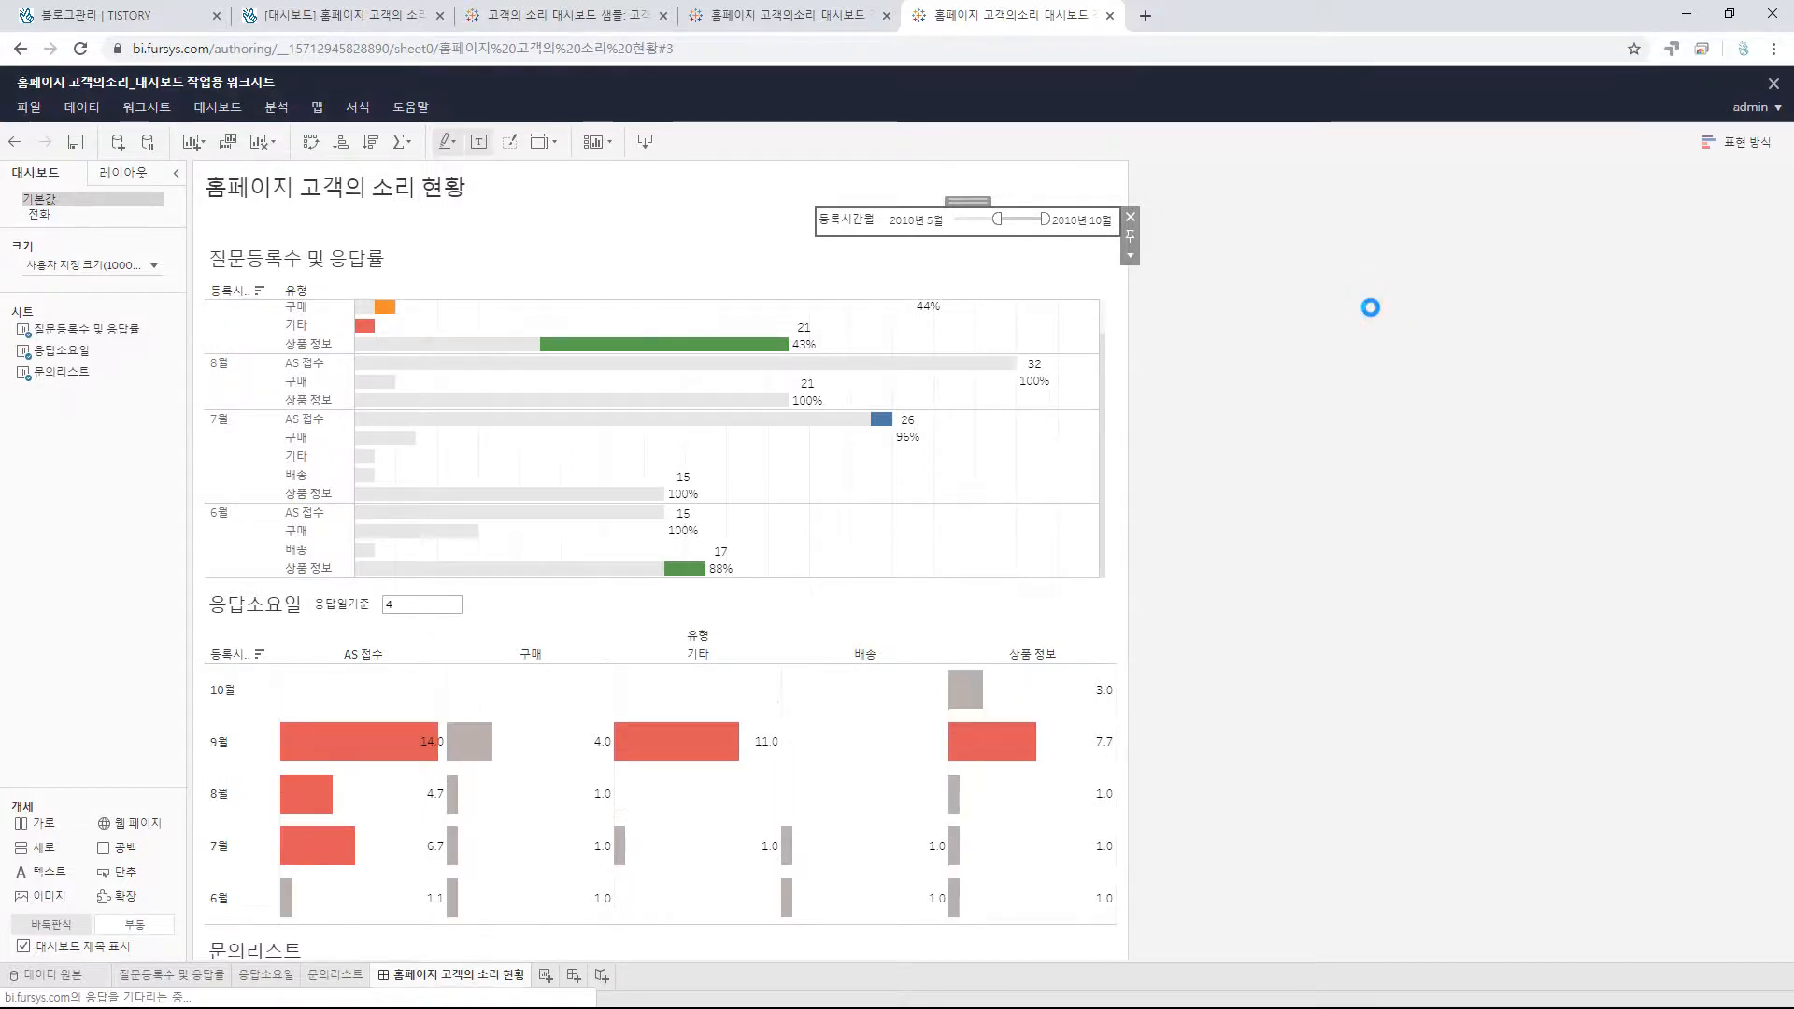
left_click_drag(997, 219, 985, 220)
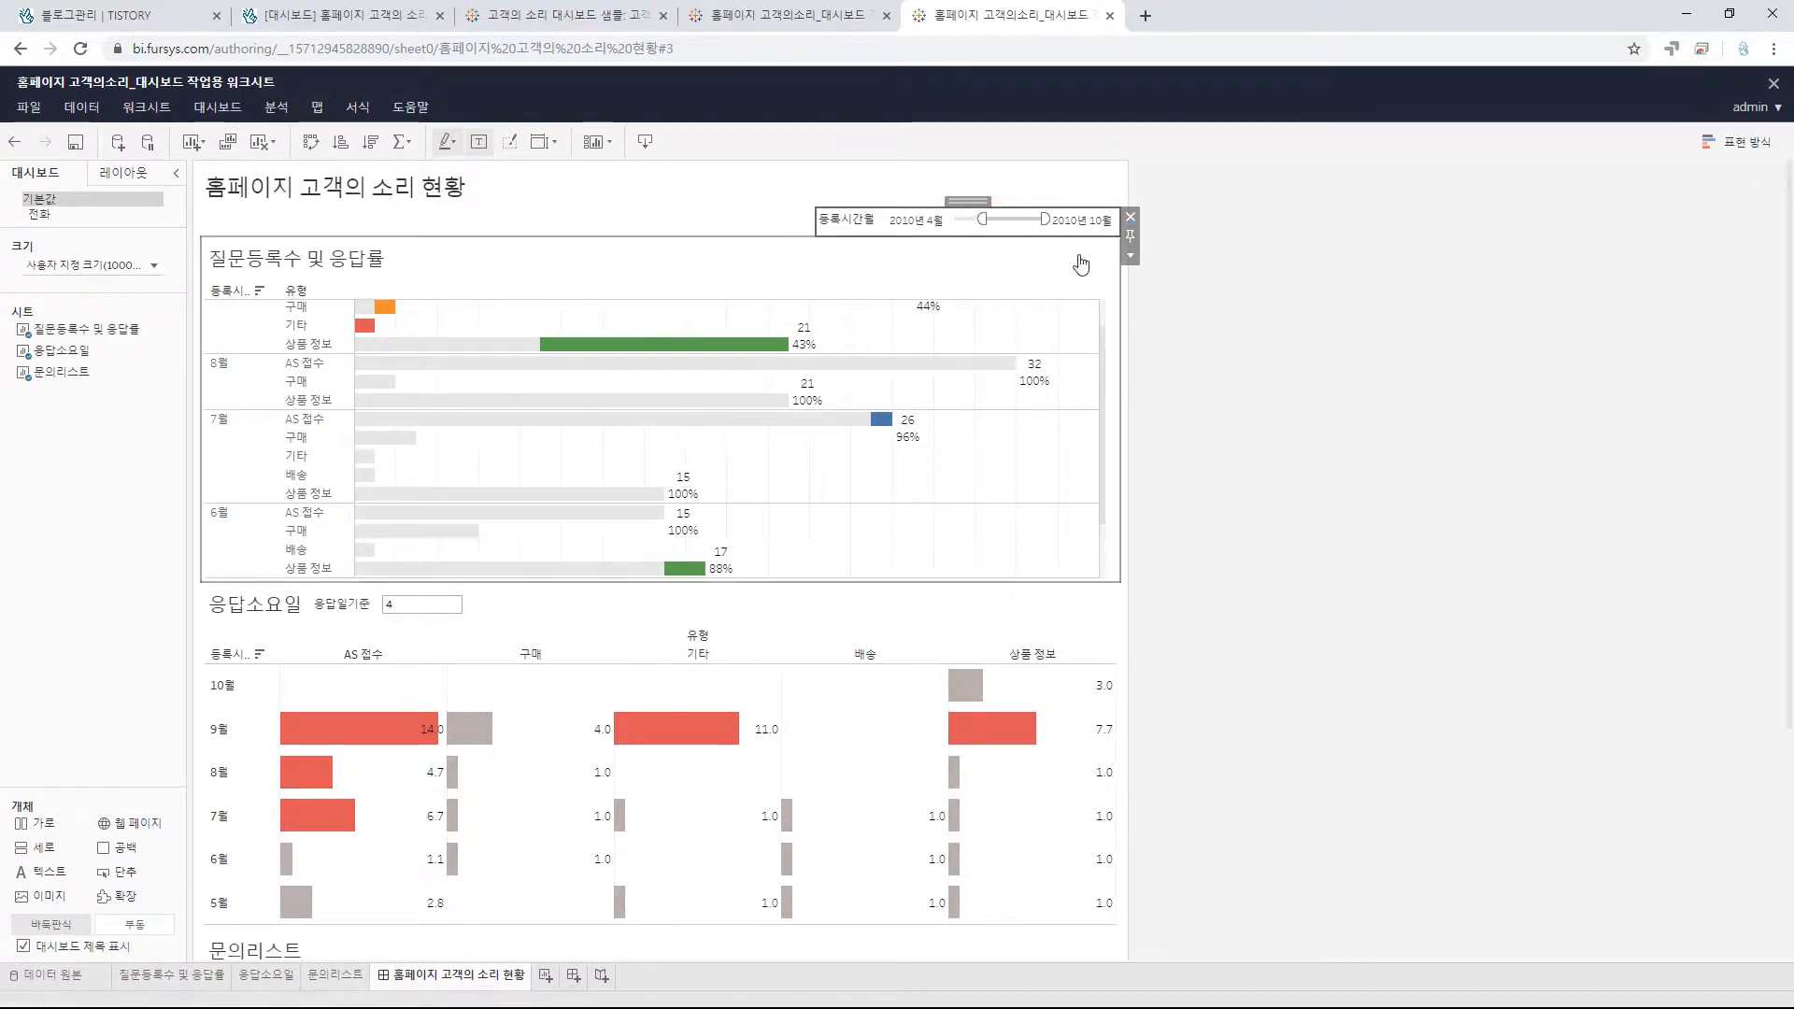
- Start the 등록시간월 range at 2010년 7월 and check how all three dashboard sheets respond to the filter
scroll(966, 435, "down", 2)
scroll(1112, 418, "up", 3)
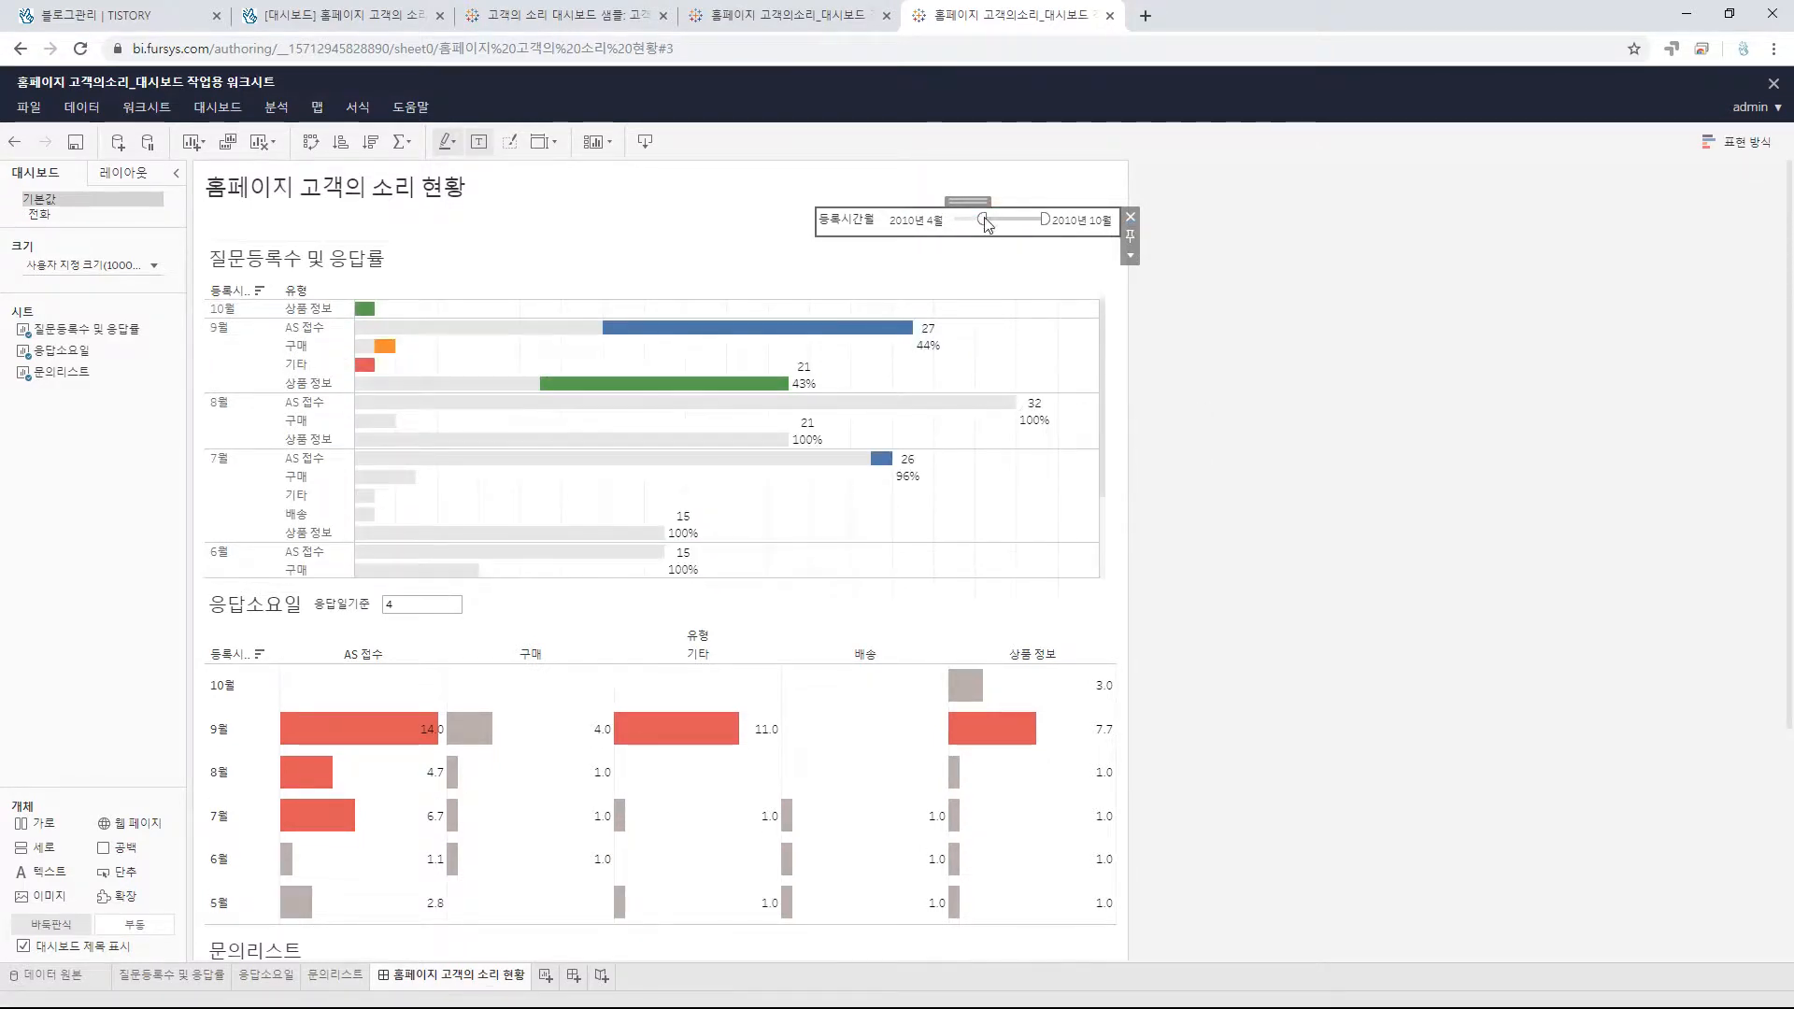
left_click_drag(983, 218, 1017, 221)
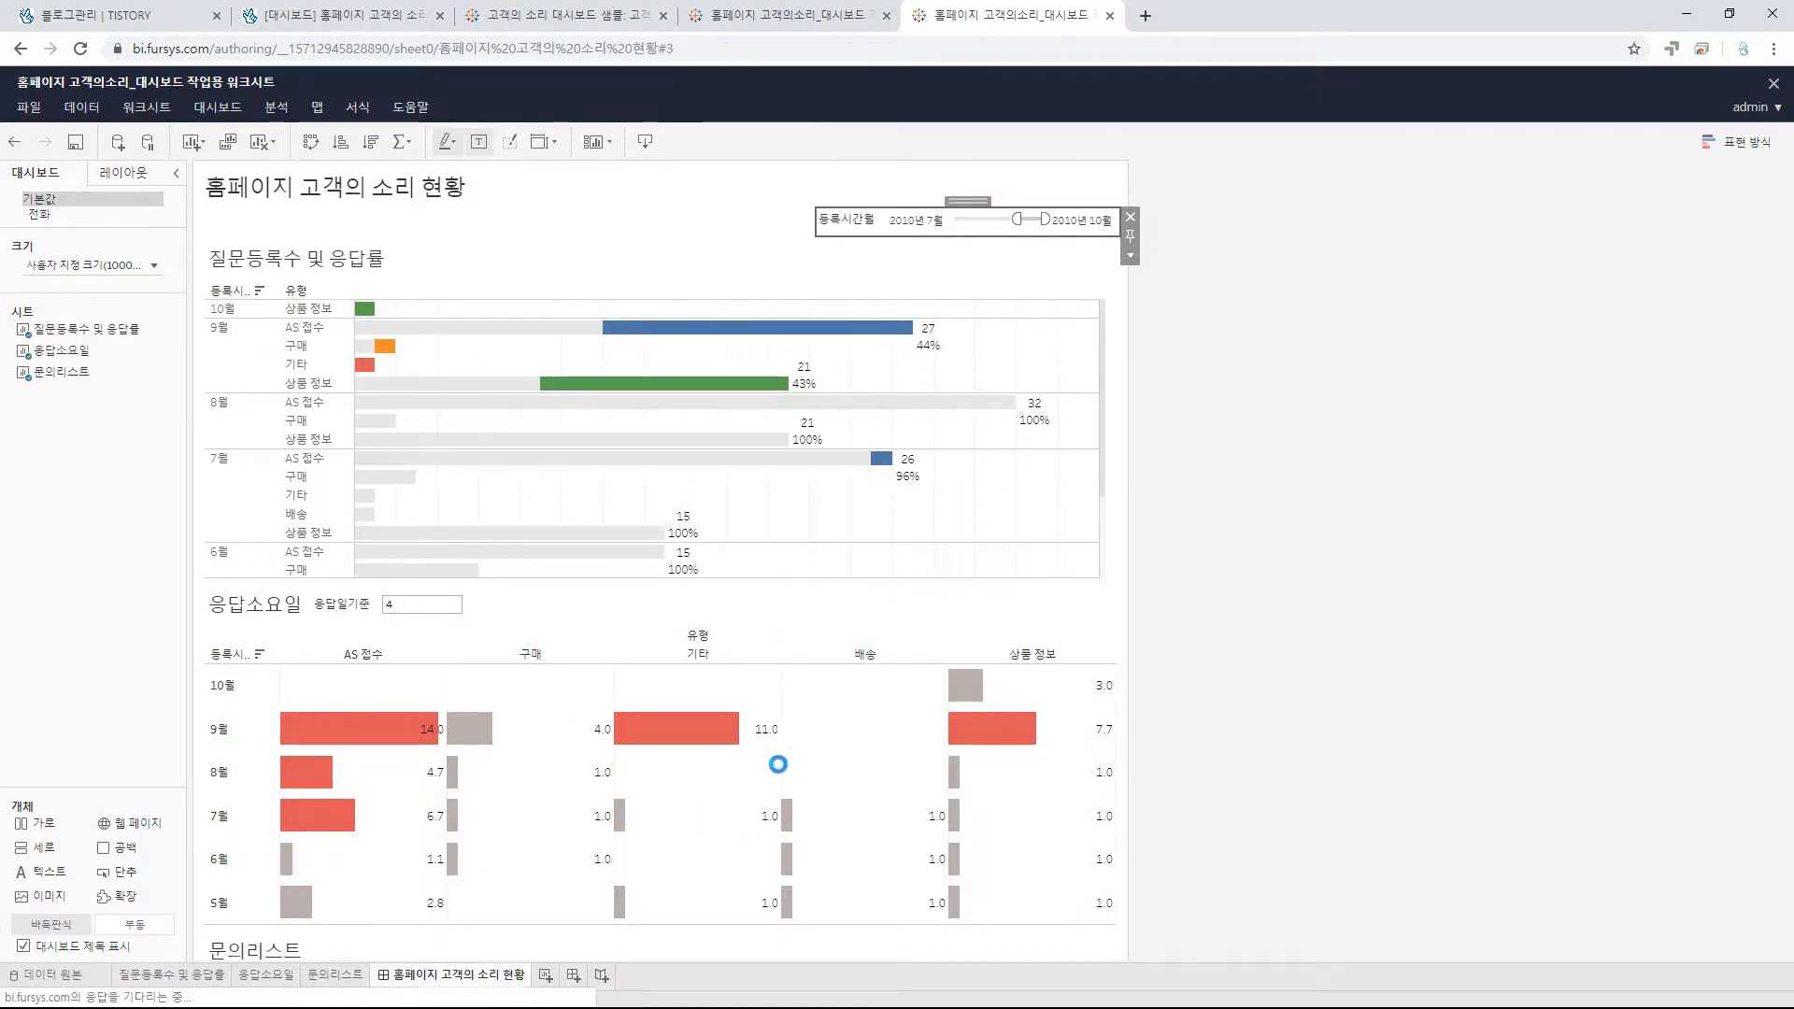
scroll(820, 648, "down", 3)
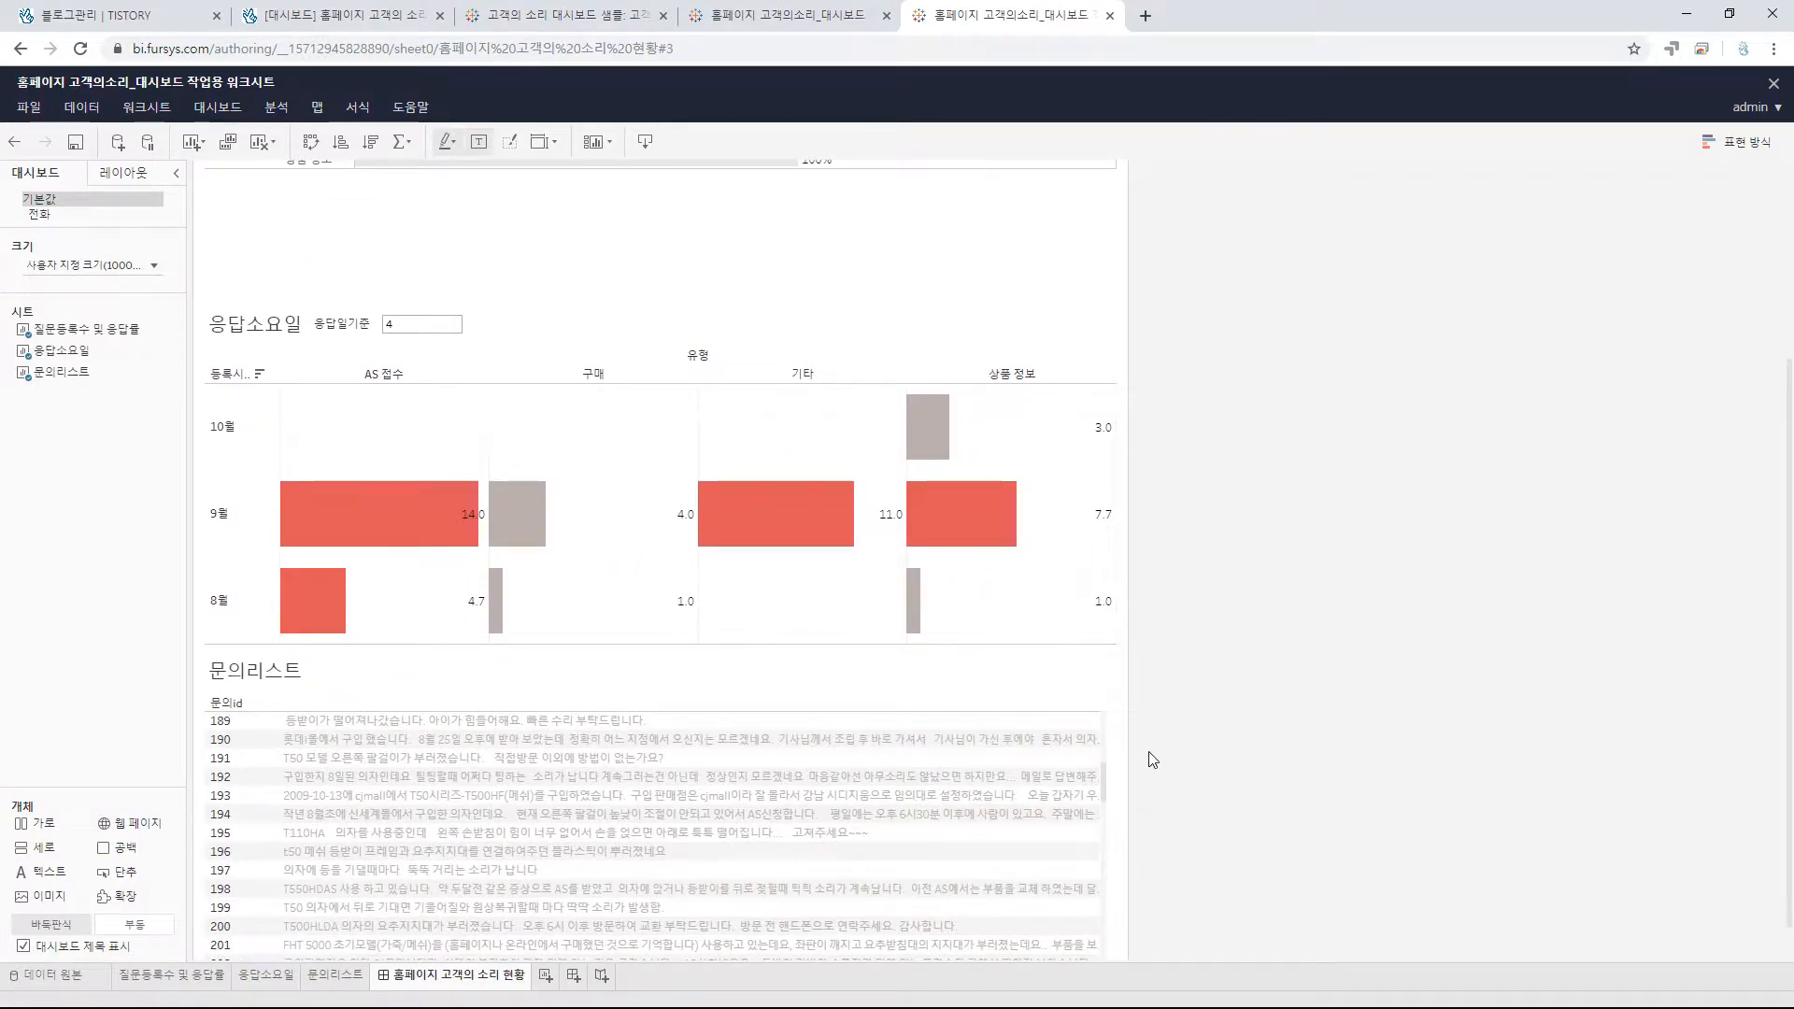
scroll(1127, 787, "up", 3)
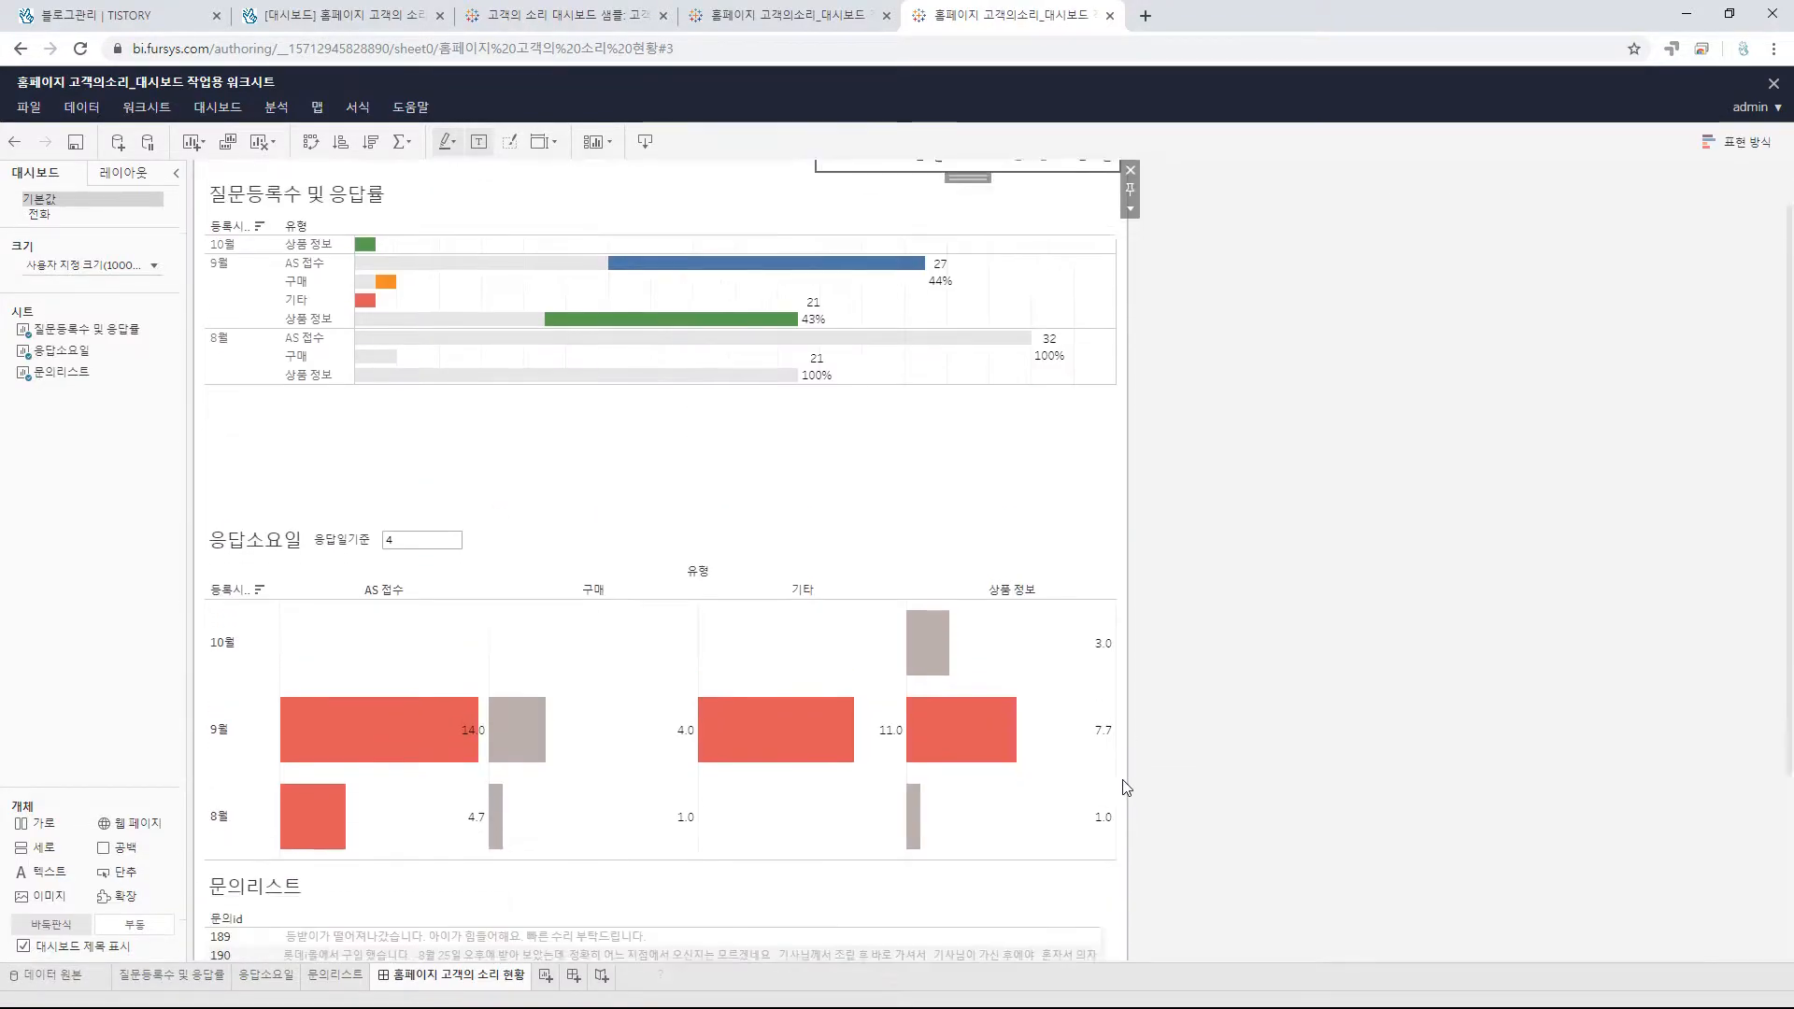
scroll(1127, 788, "down", 3)
mouse_move(1035, 822)
scroll(1034, 822, "up", 10)
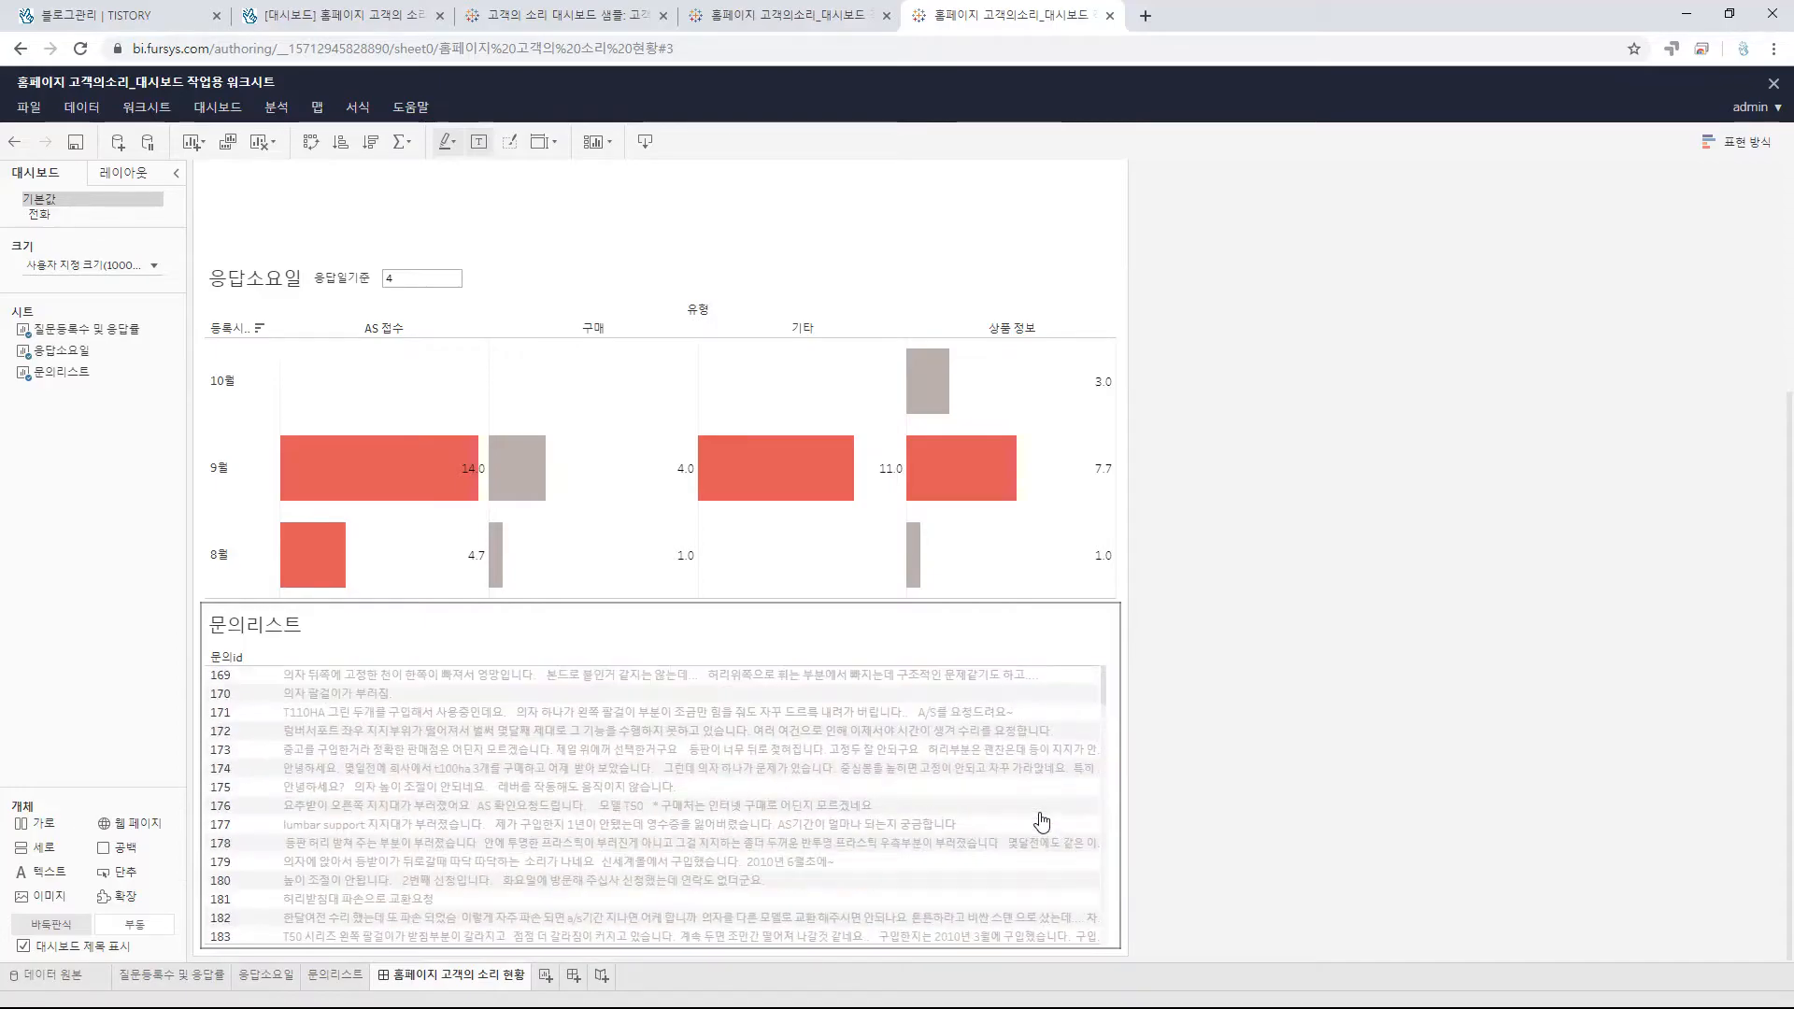
scroll(1049, 704, "up", 4)
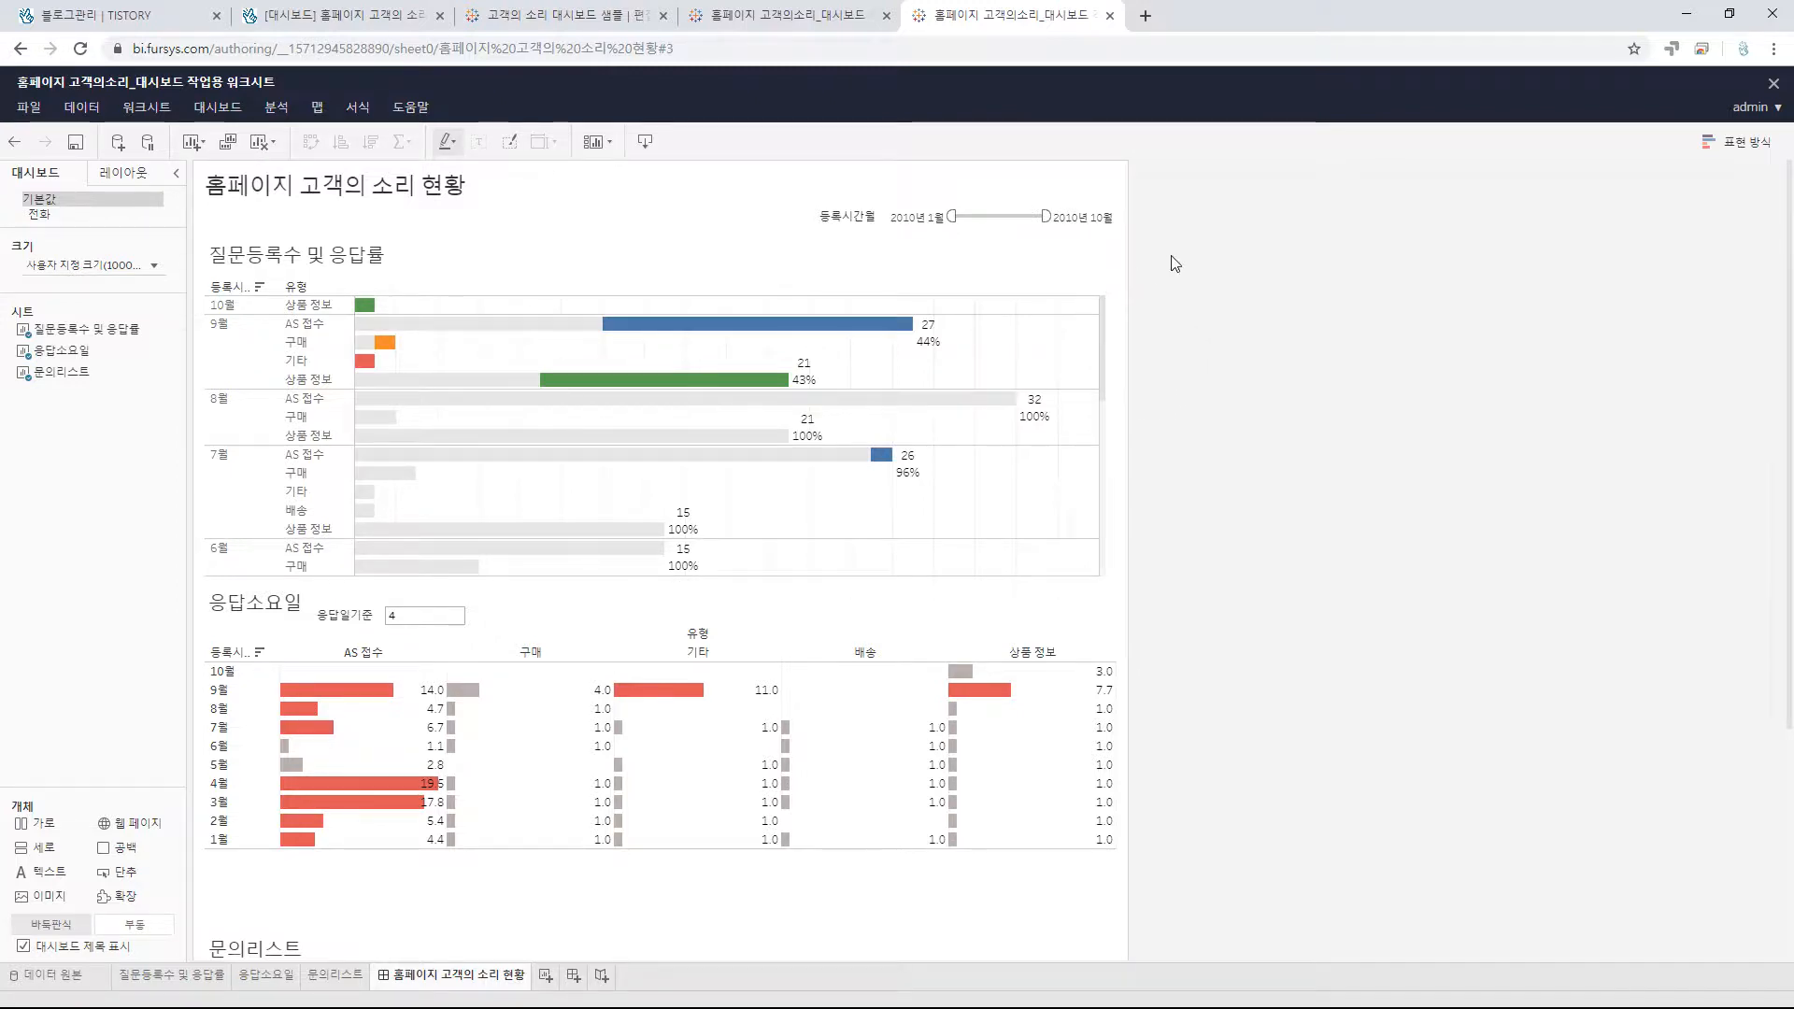
- Review the dashboard from its title to 문의리스트, examining the spacing between the three sheets
scroll(1248, 329, "down", 1)
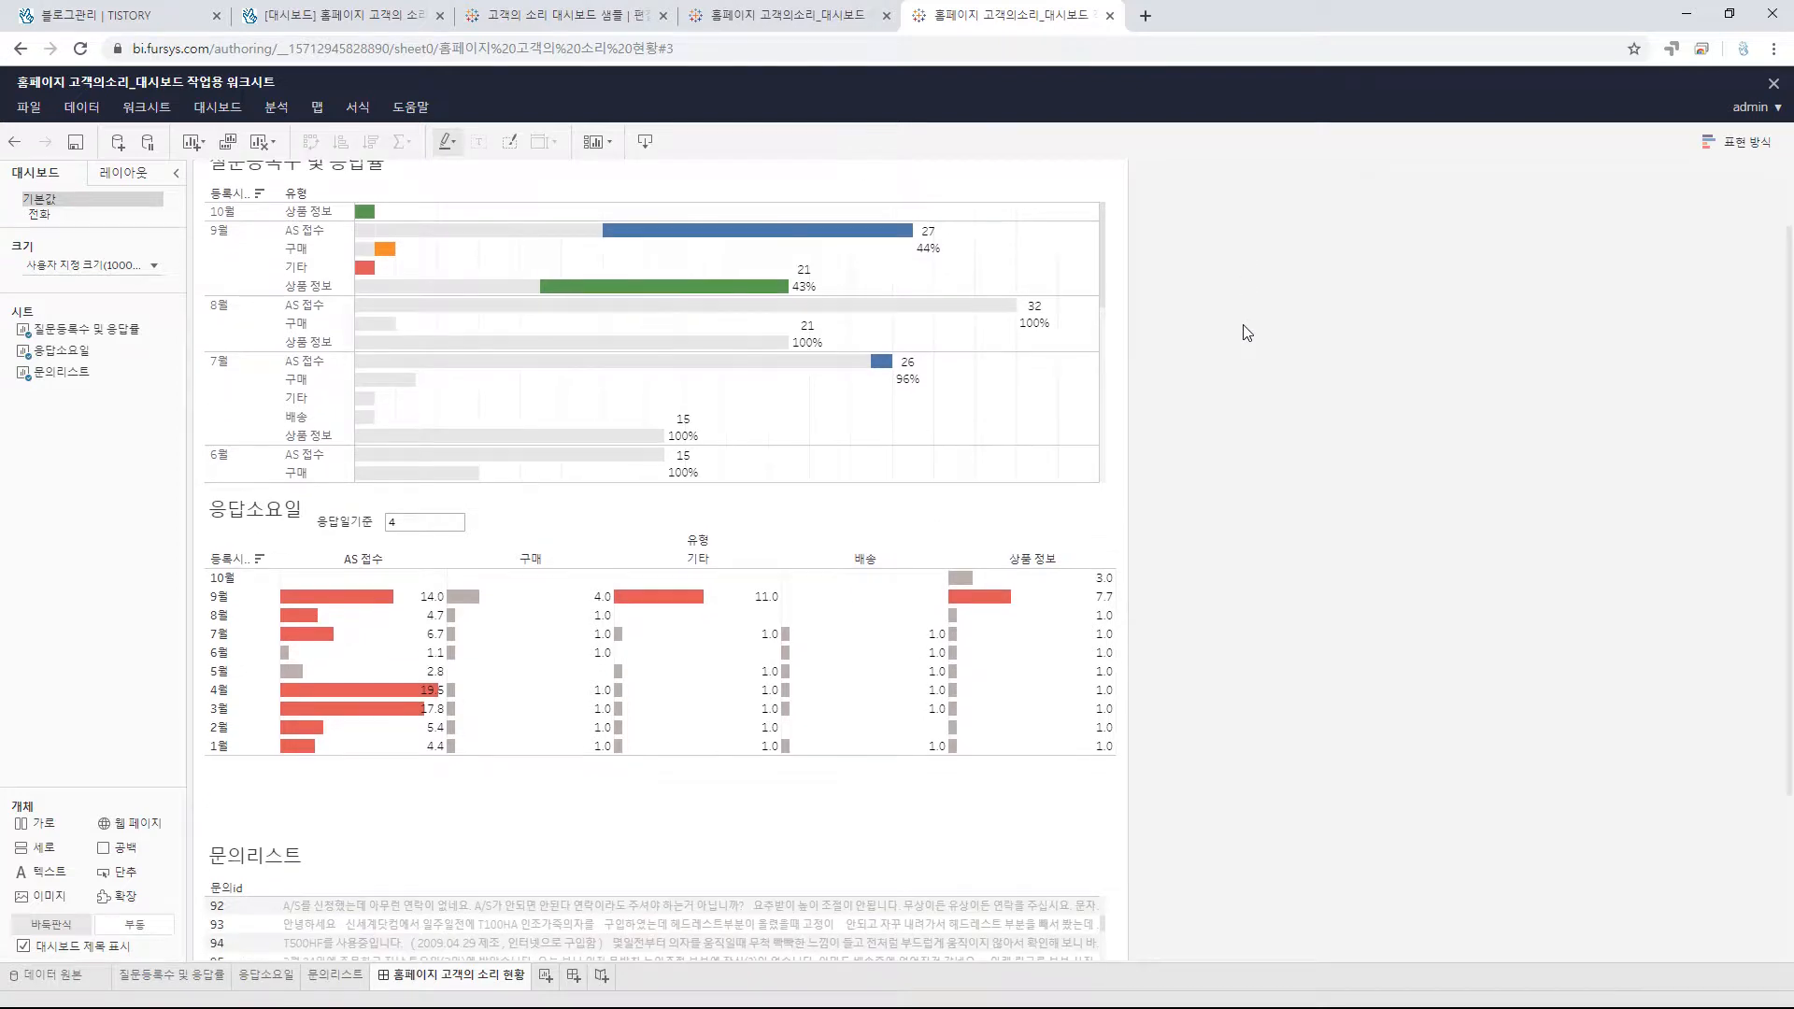
scroll(514, 335, "up", 1)
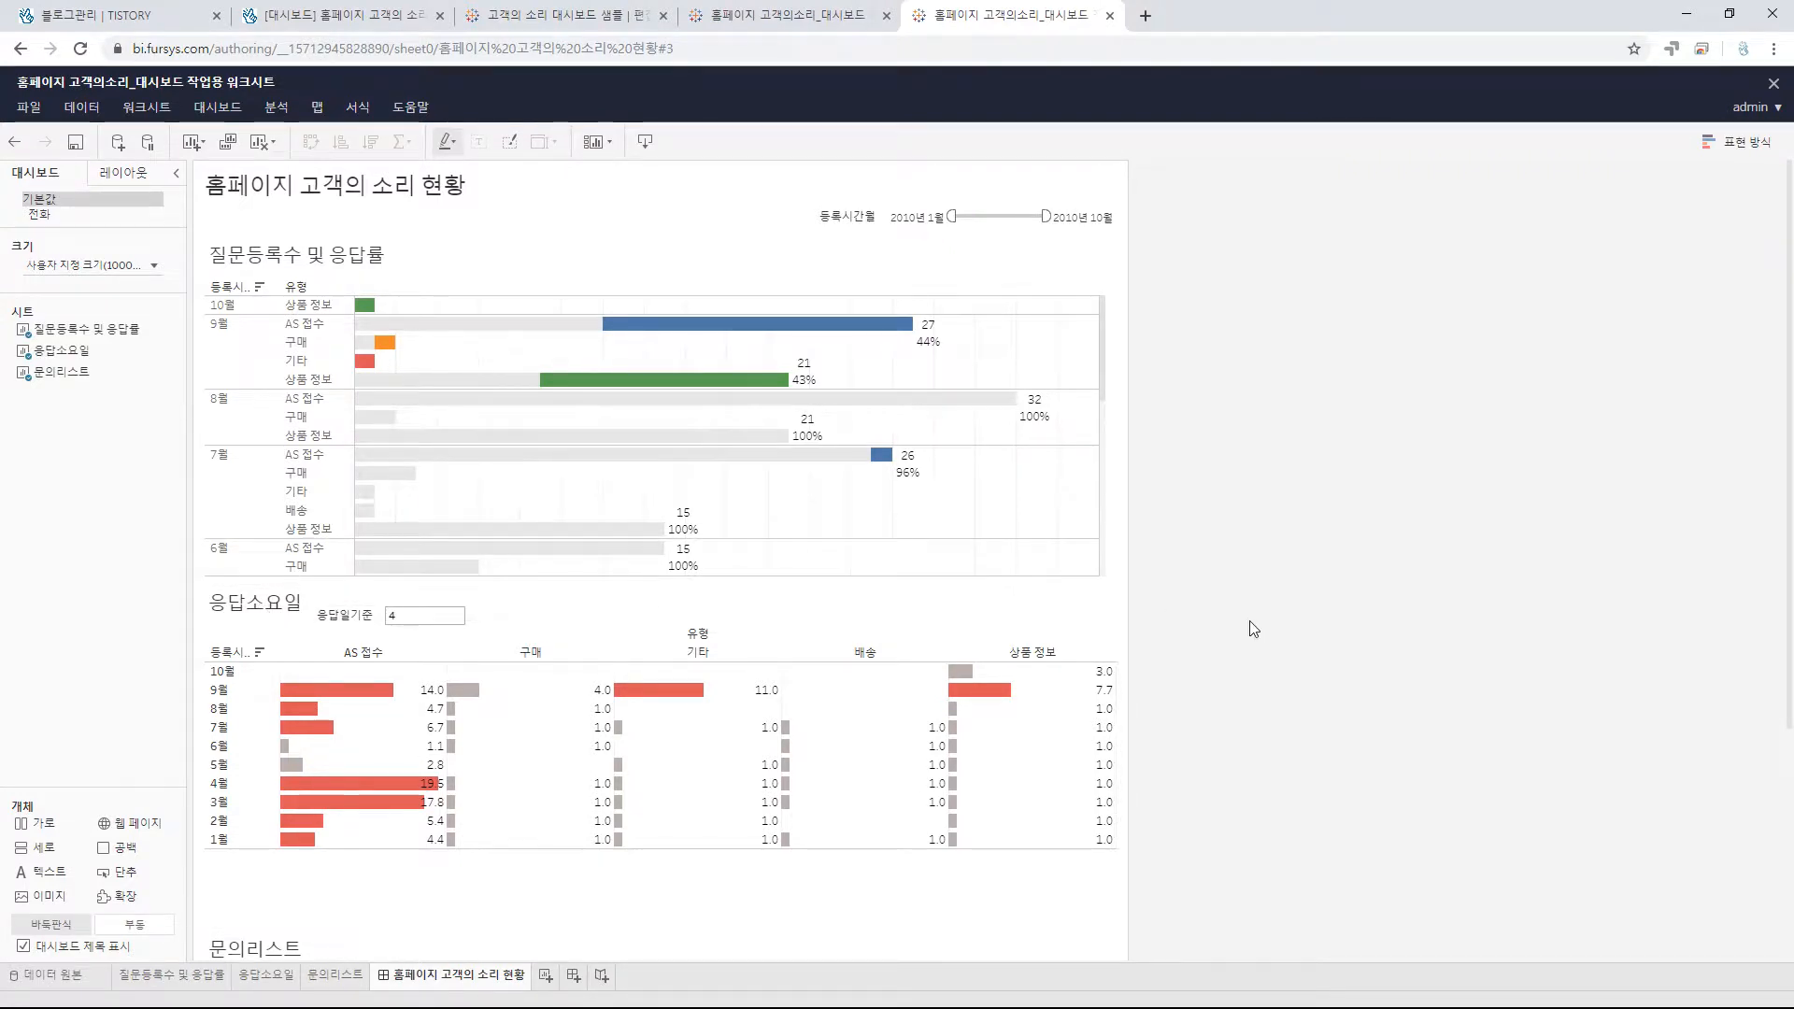
scroll(1235, 629, "down", 1)
scroll(1229, 623, "up", 1)
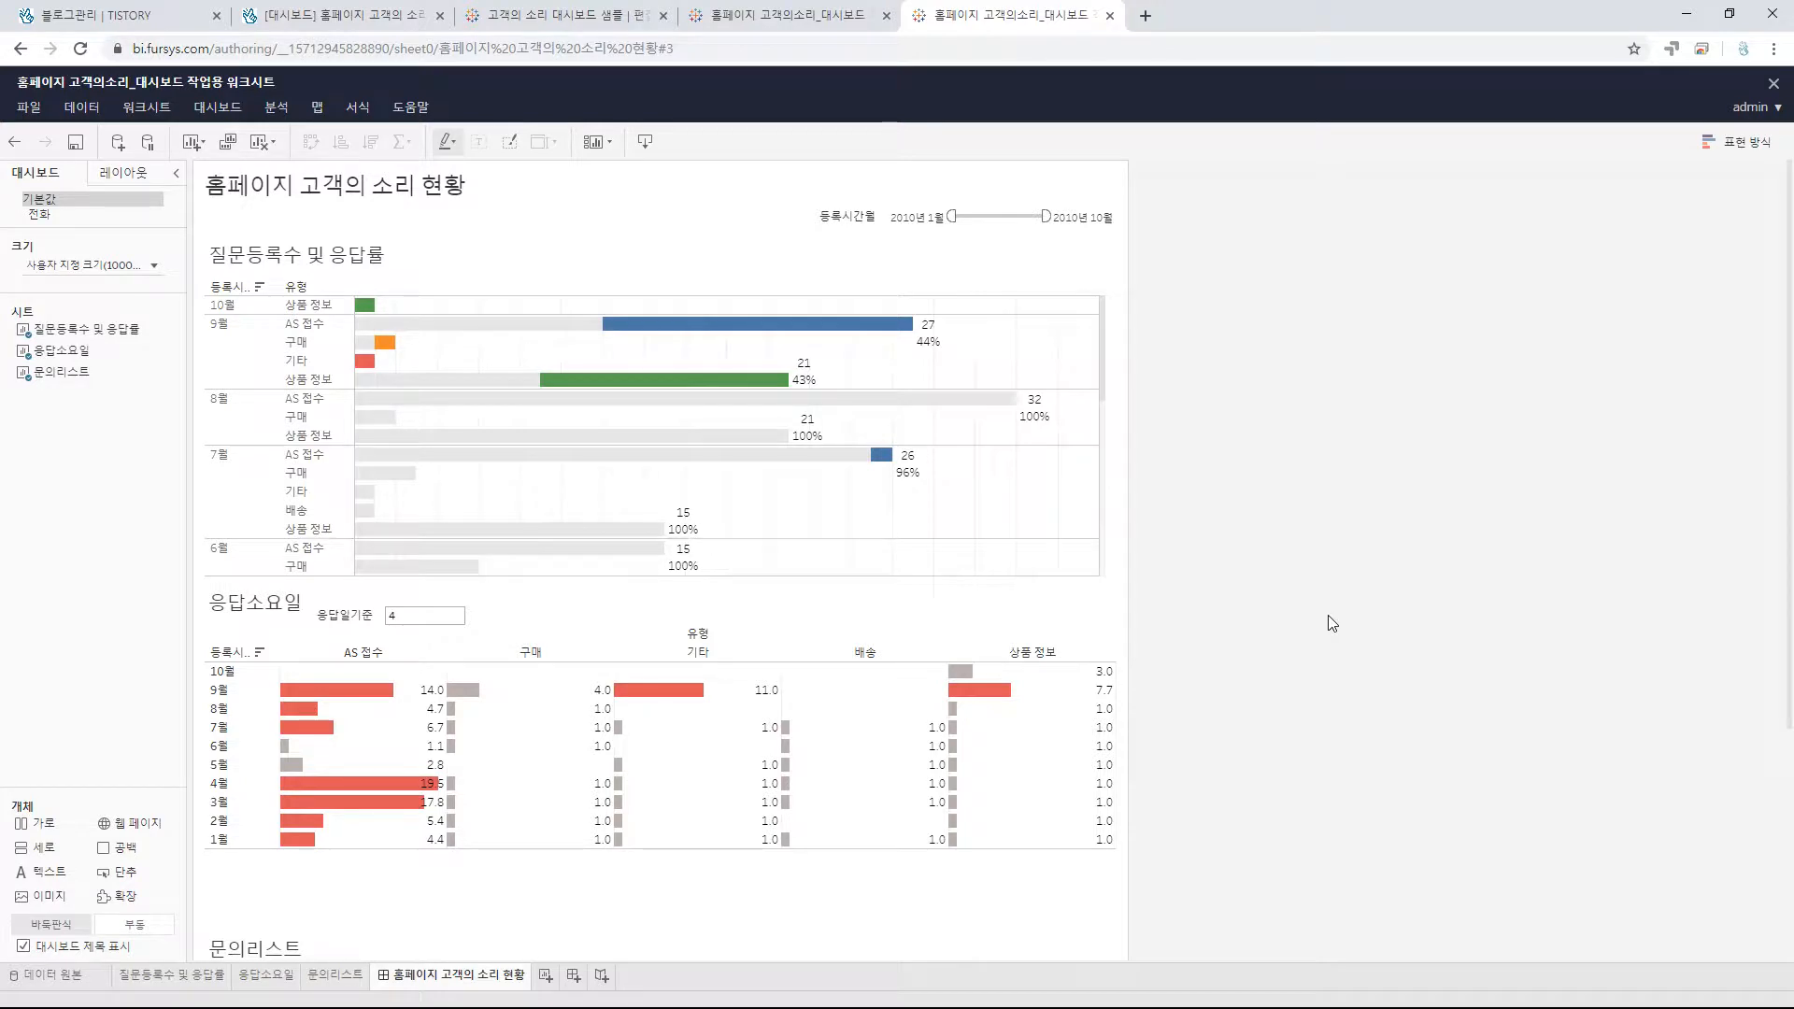
scroll(1332, 622, "down", 1)
left_click(858, 526)
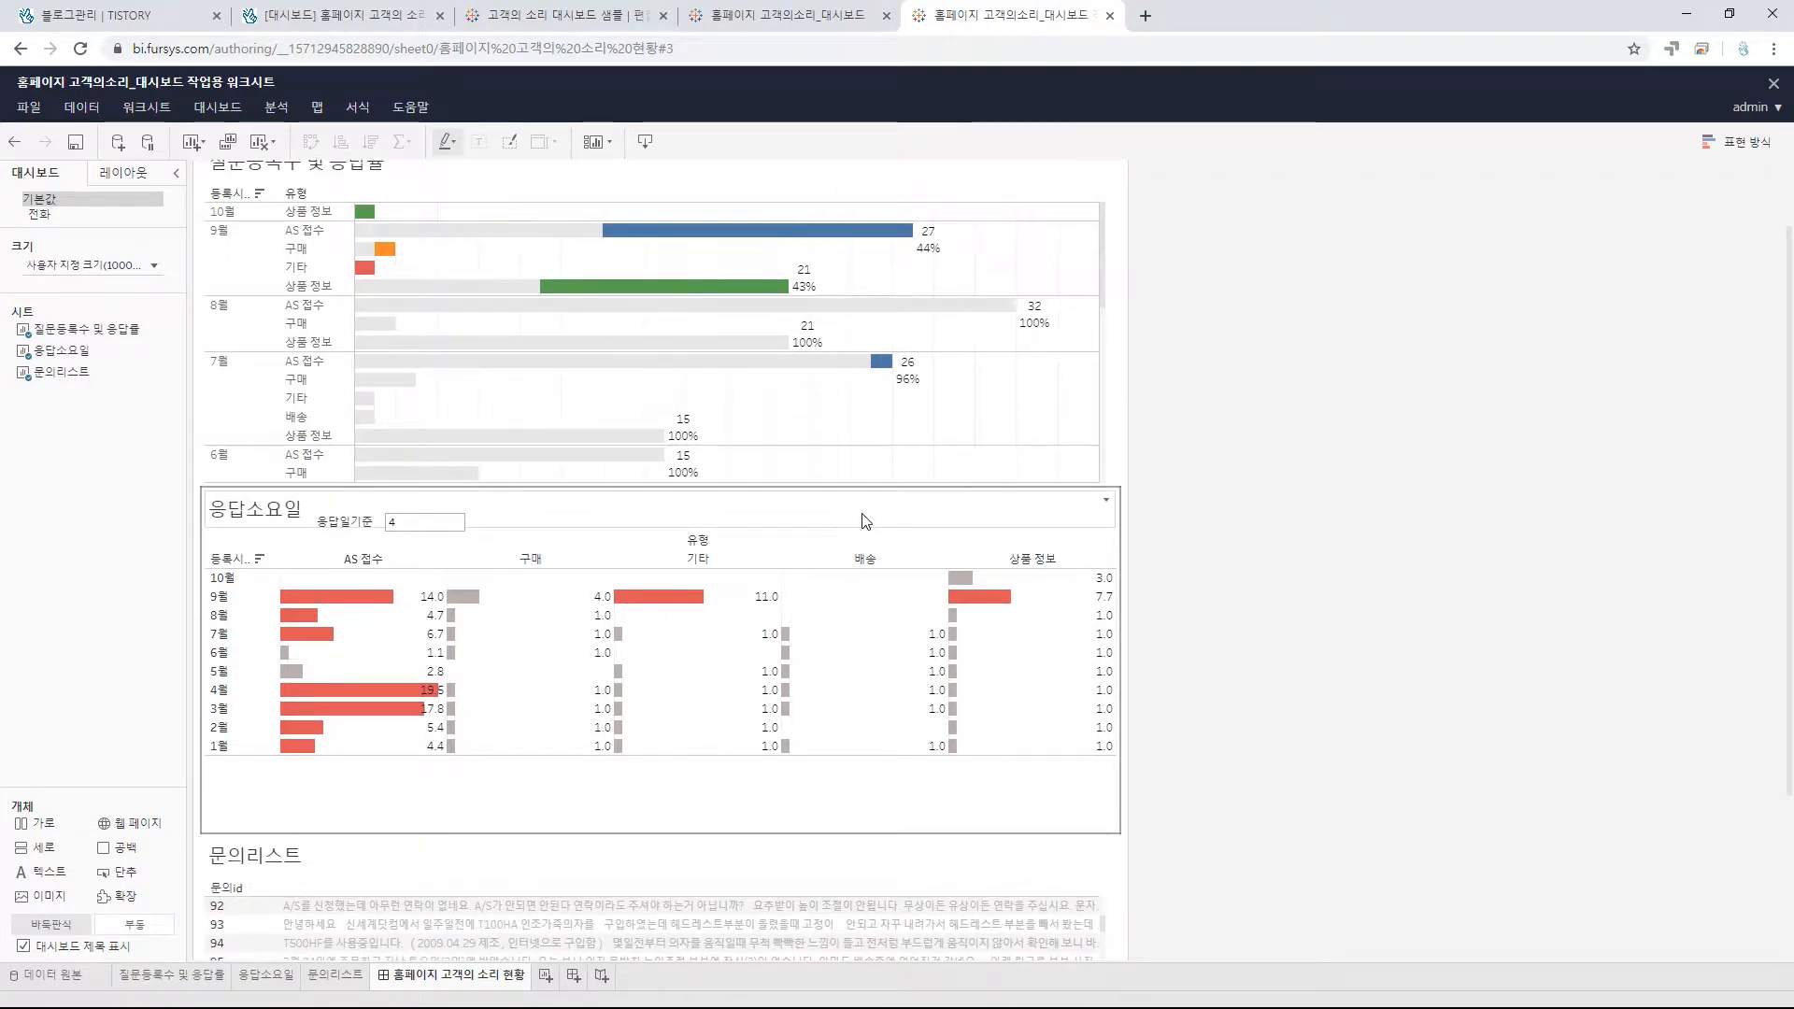
left_click(1308, 495)
scroll(1309, 492, "up", 1)
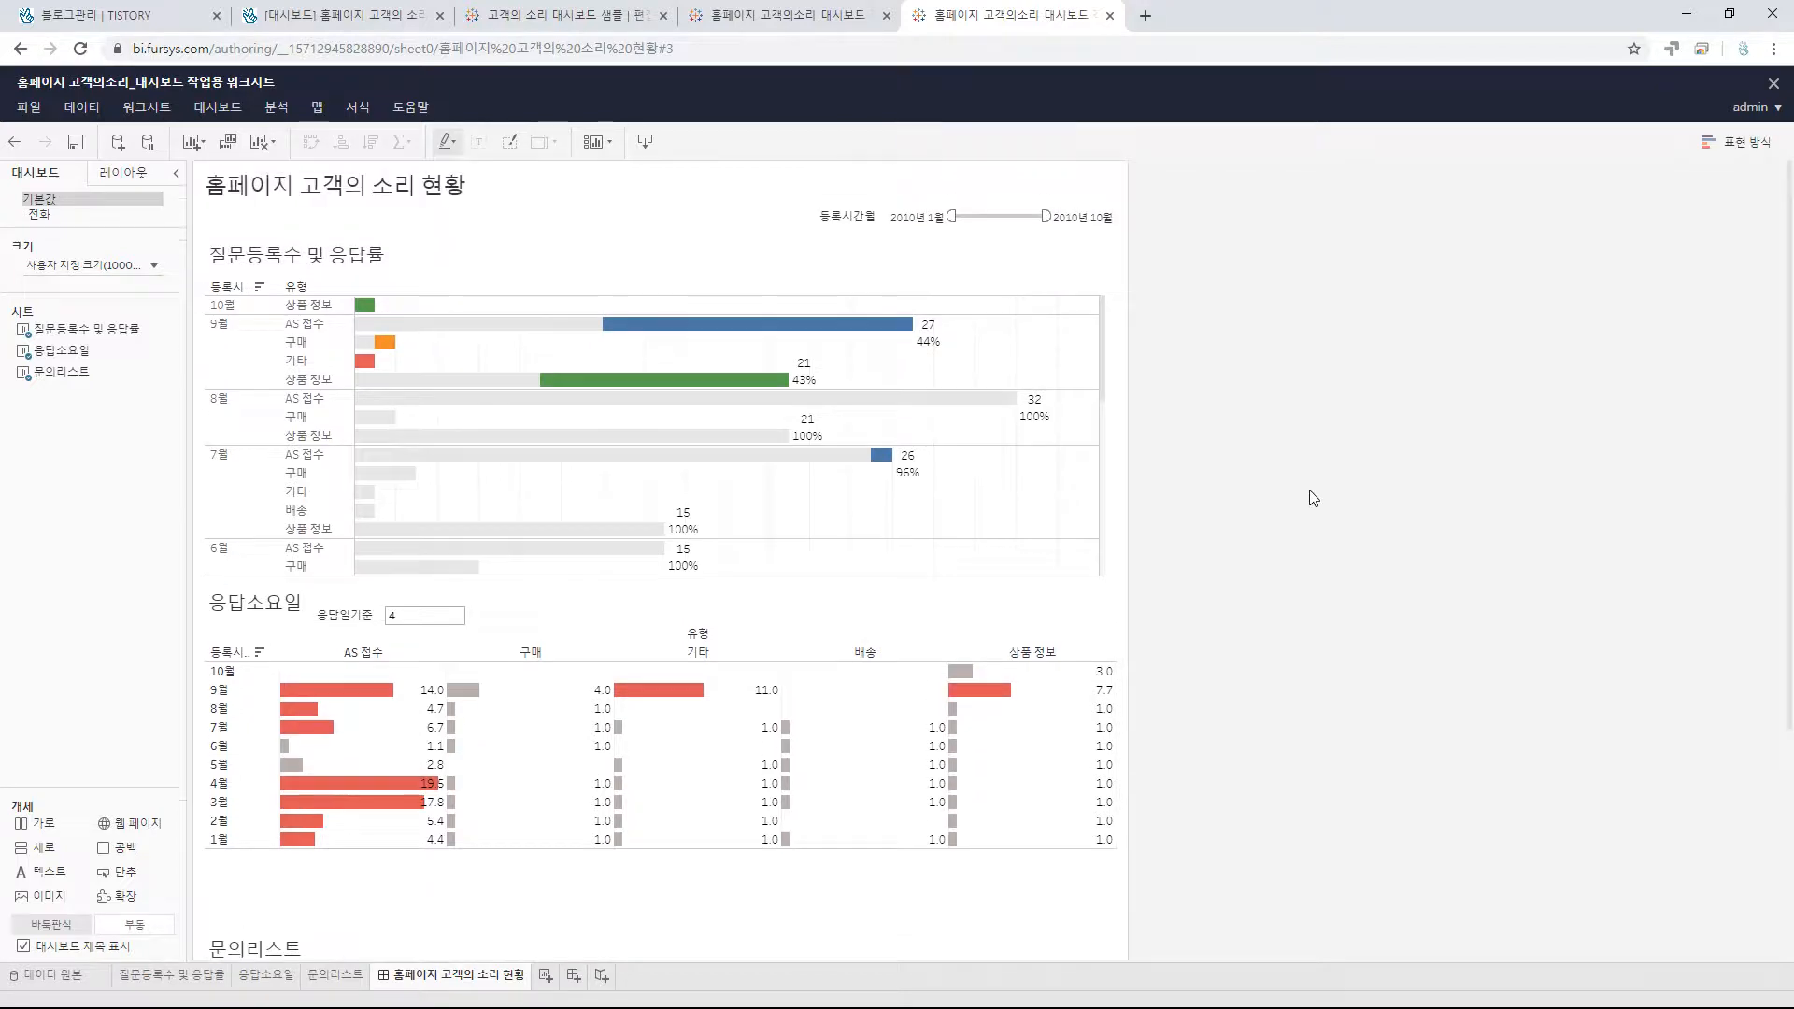
left_click(285, 270)
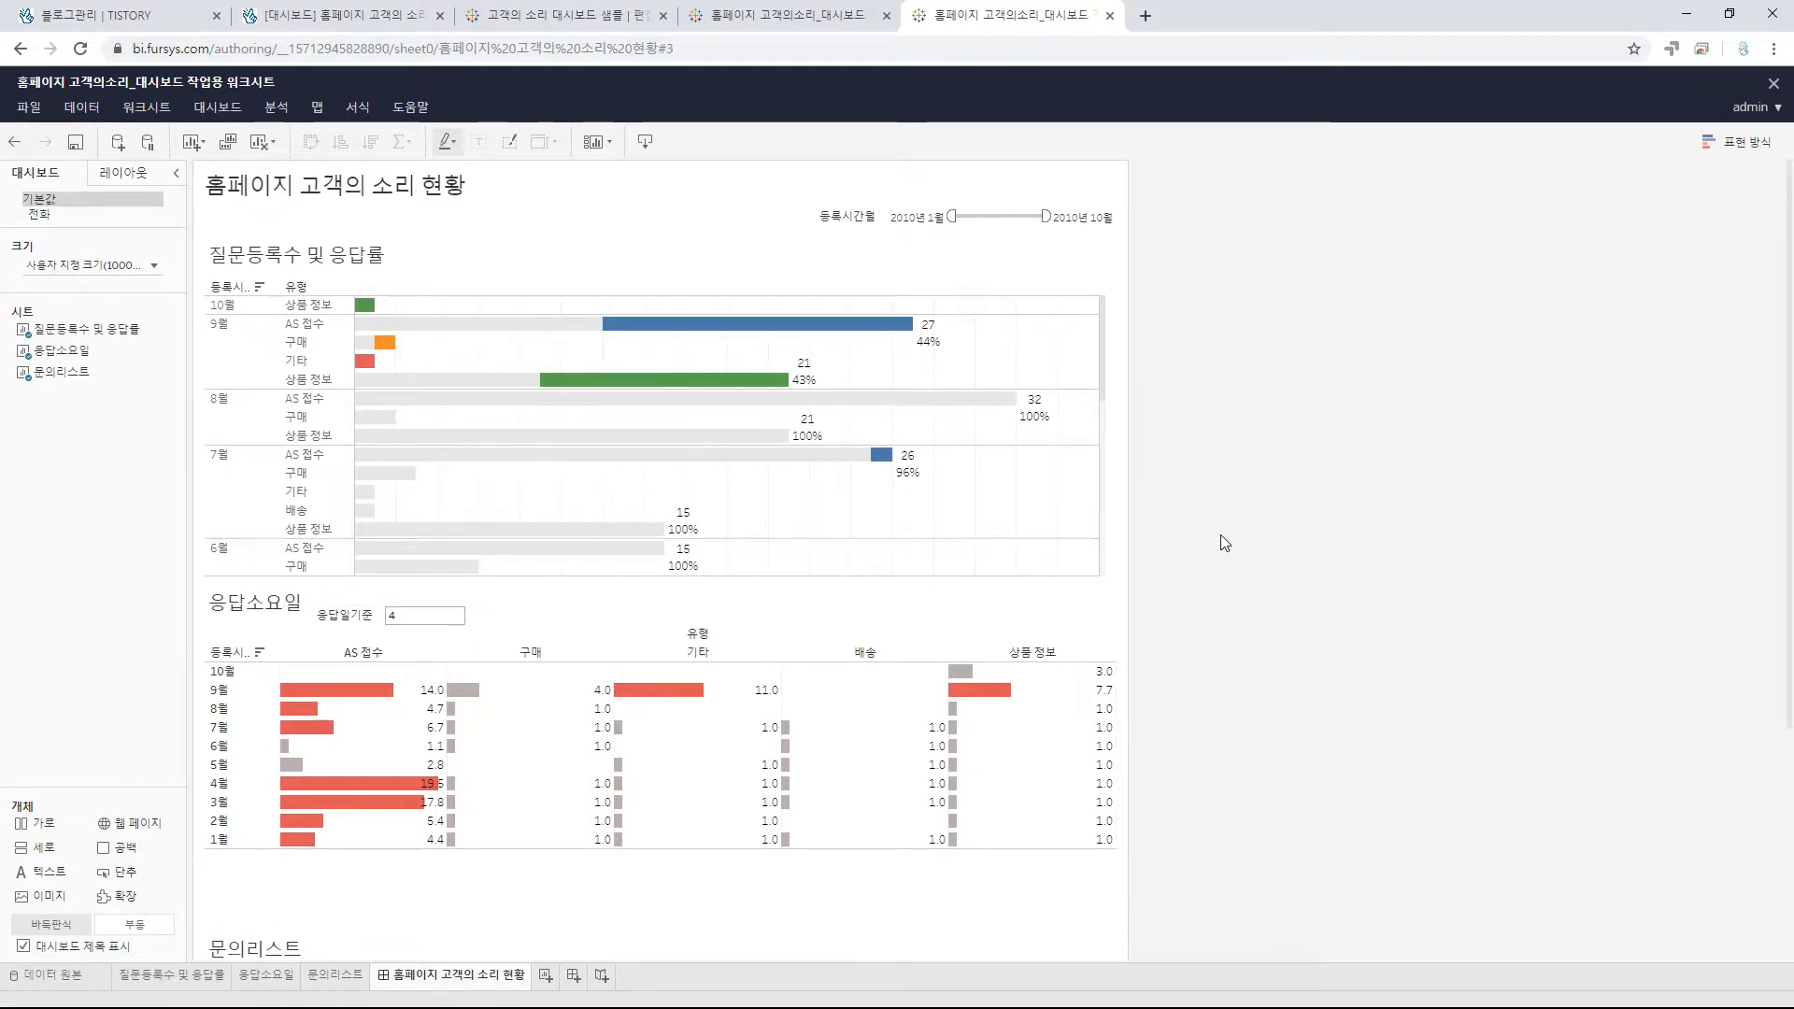
scroll(1221, 540, "down", 2)
scroll(1225, 532, "up", 2)
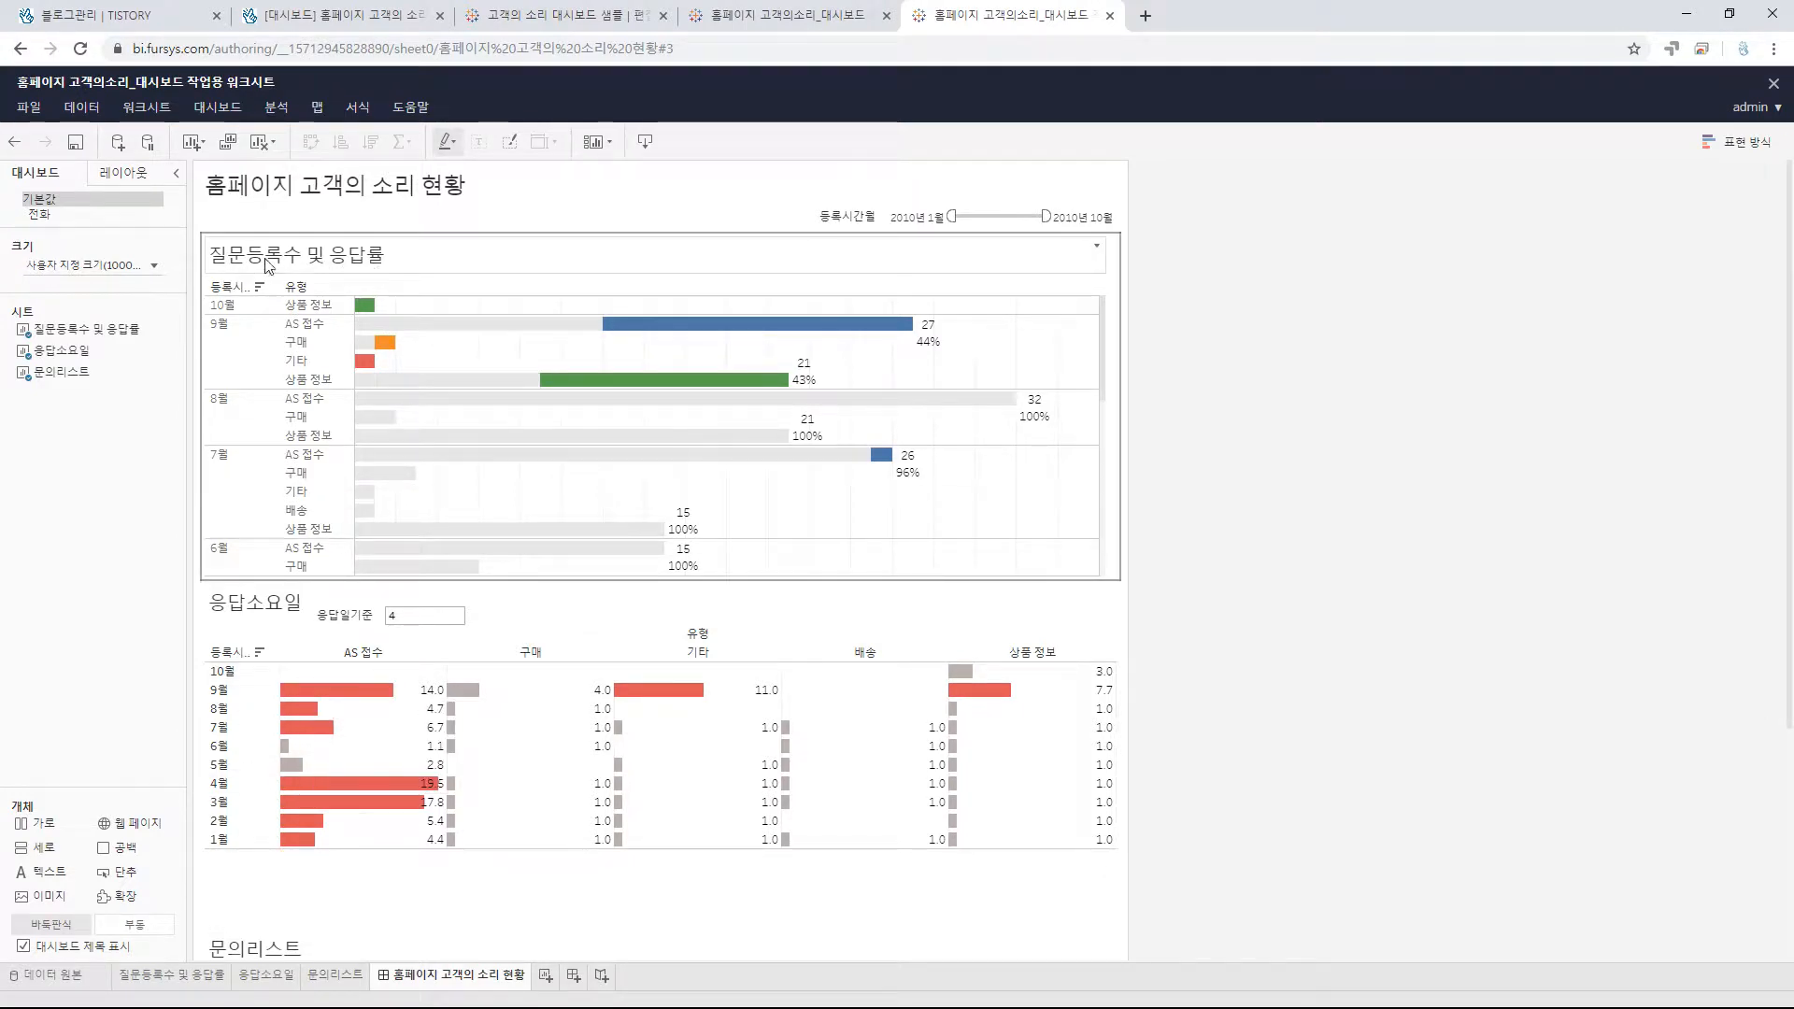
mouse_move(483, 532)
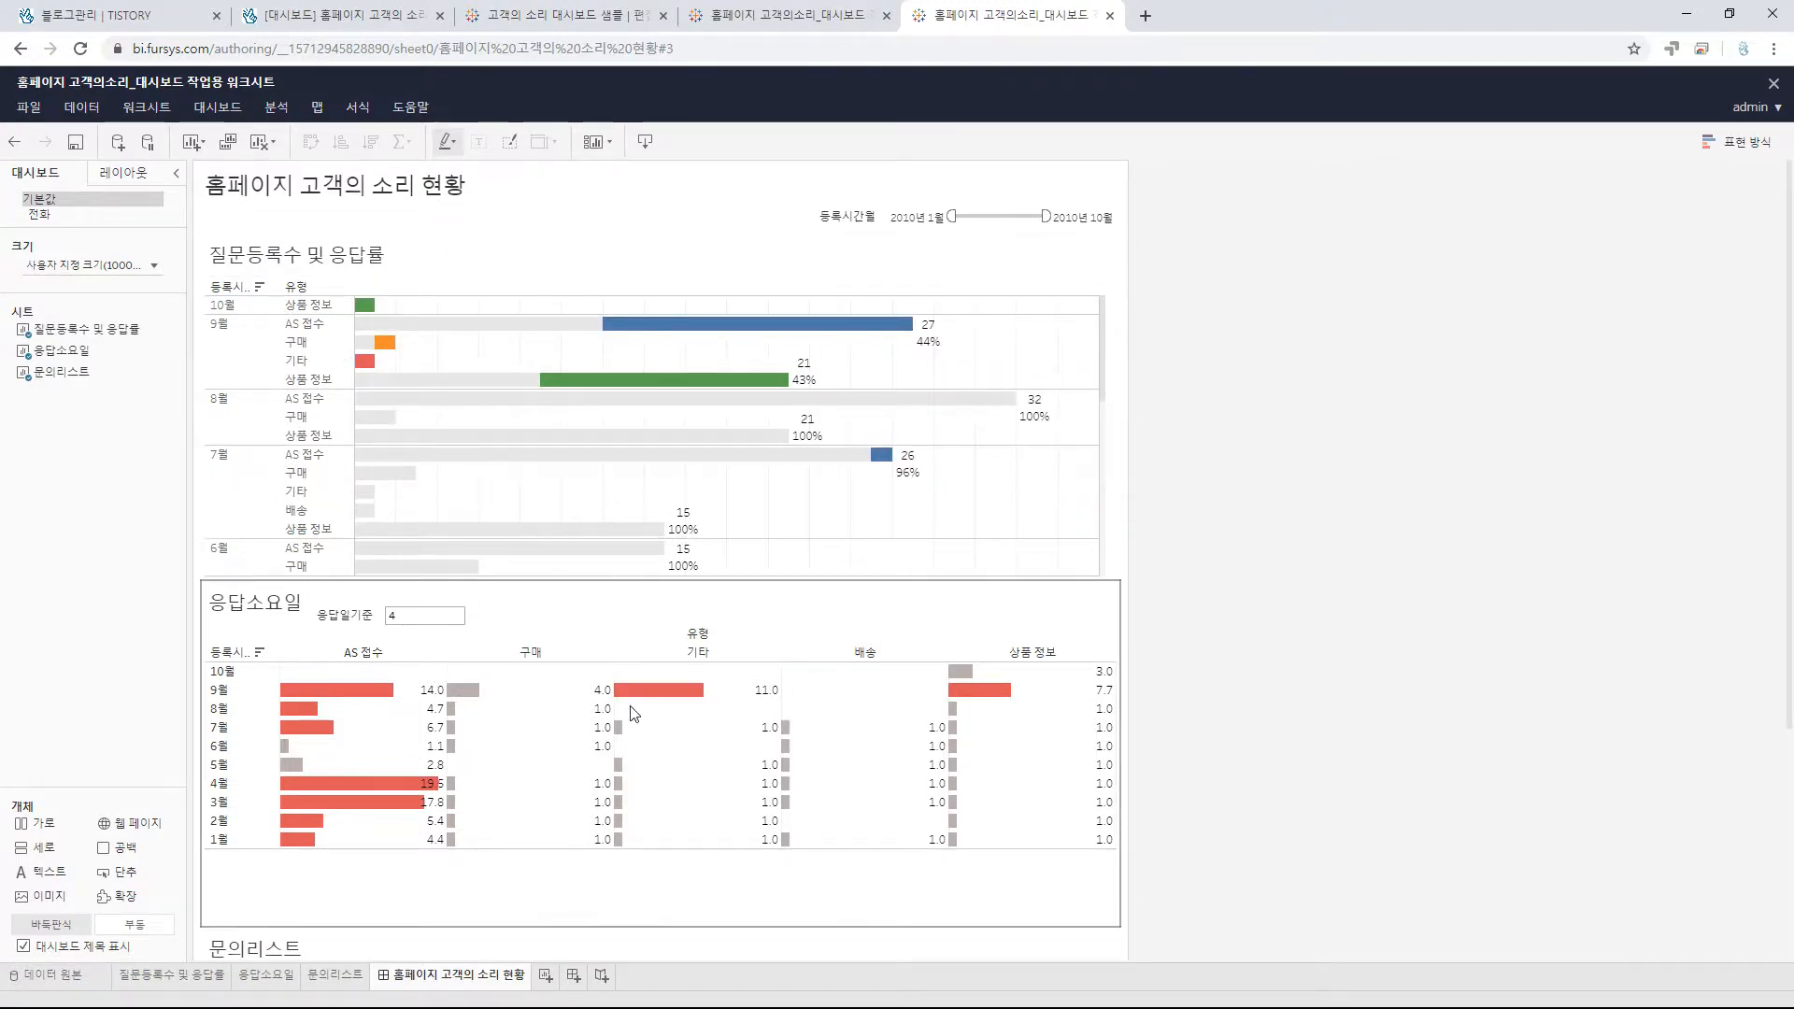
- Set the 응답소요일 sheet's upper outer padding to 30, leaving its sides unlinked
left_click(471, 621)
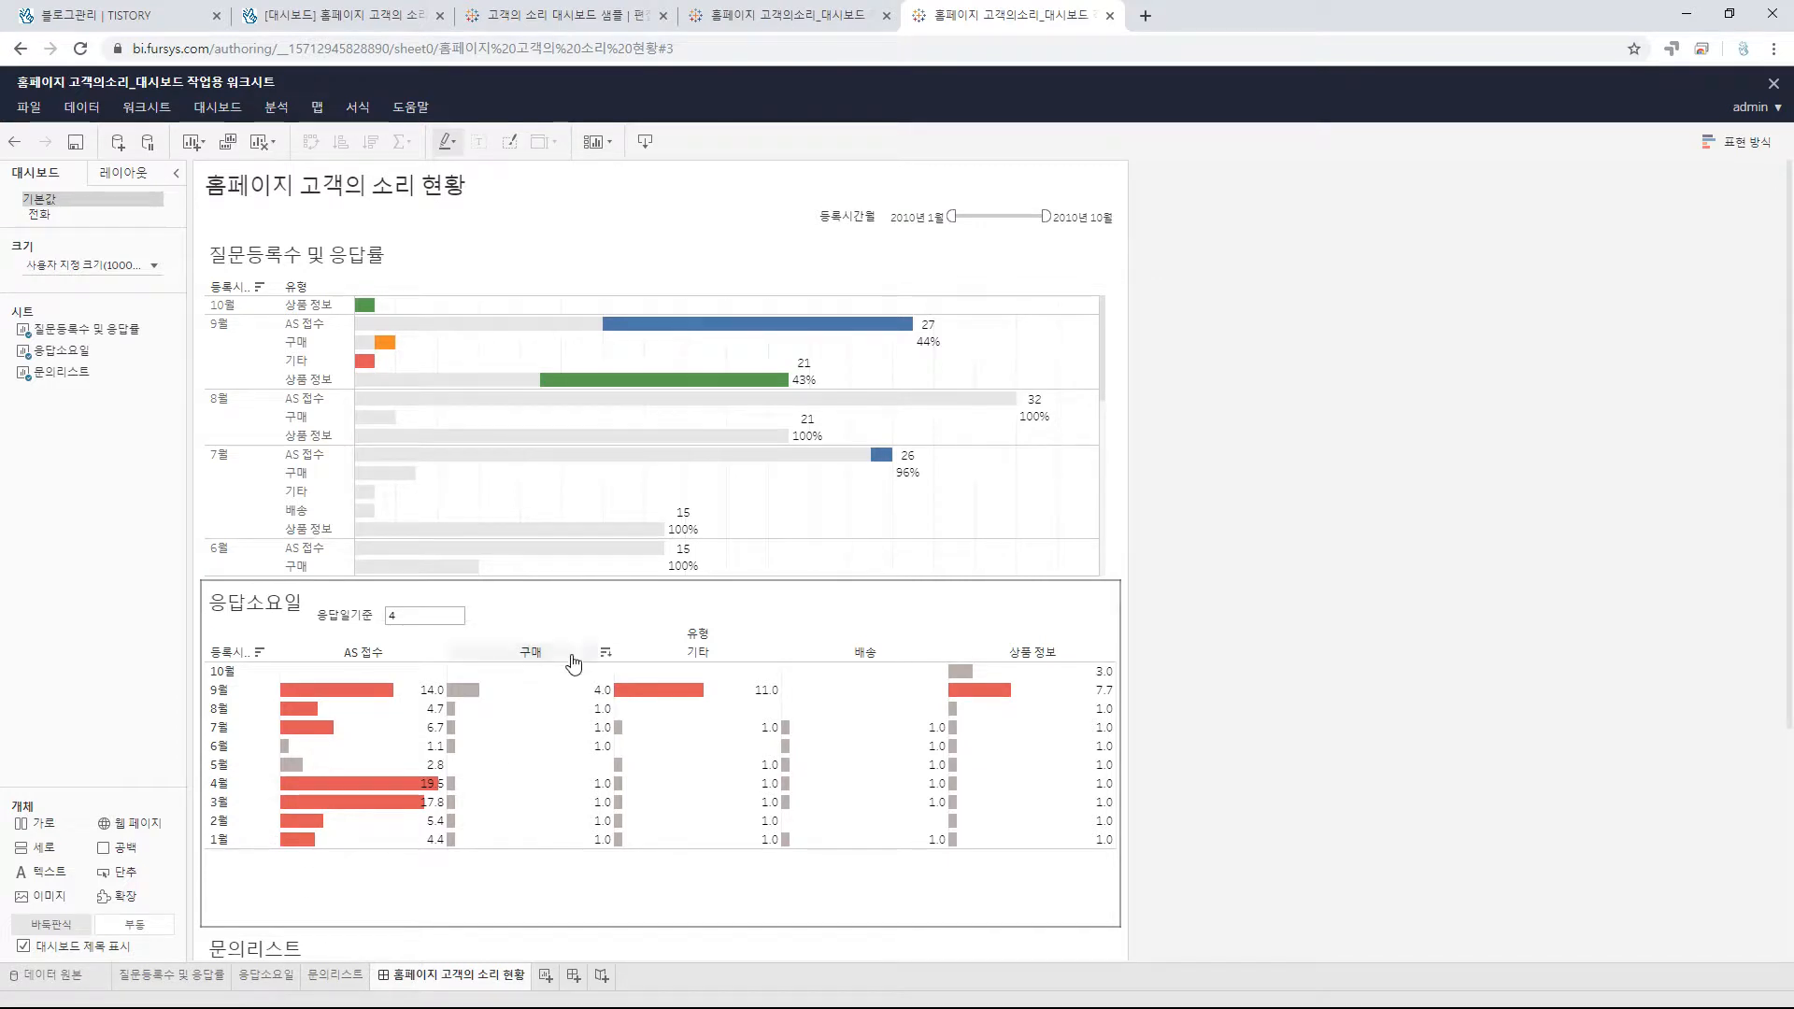
left_click(282, 644)
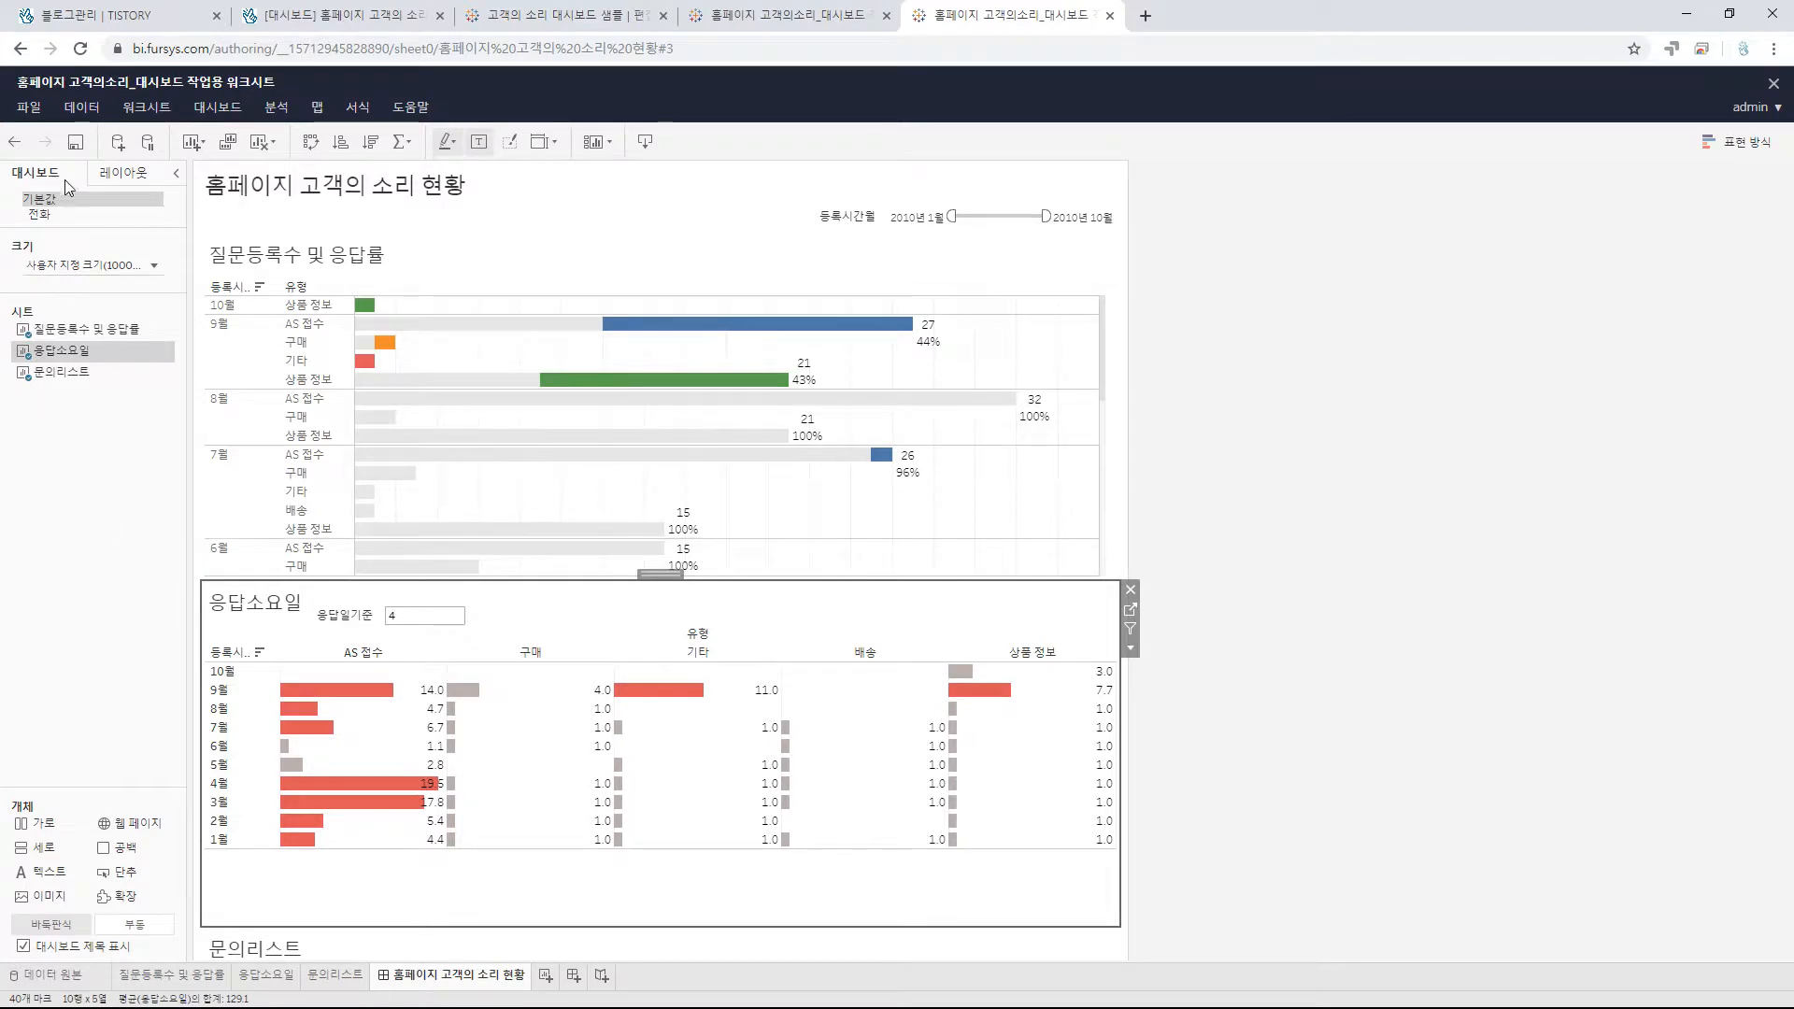
left_click(131, 175)
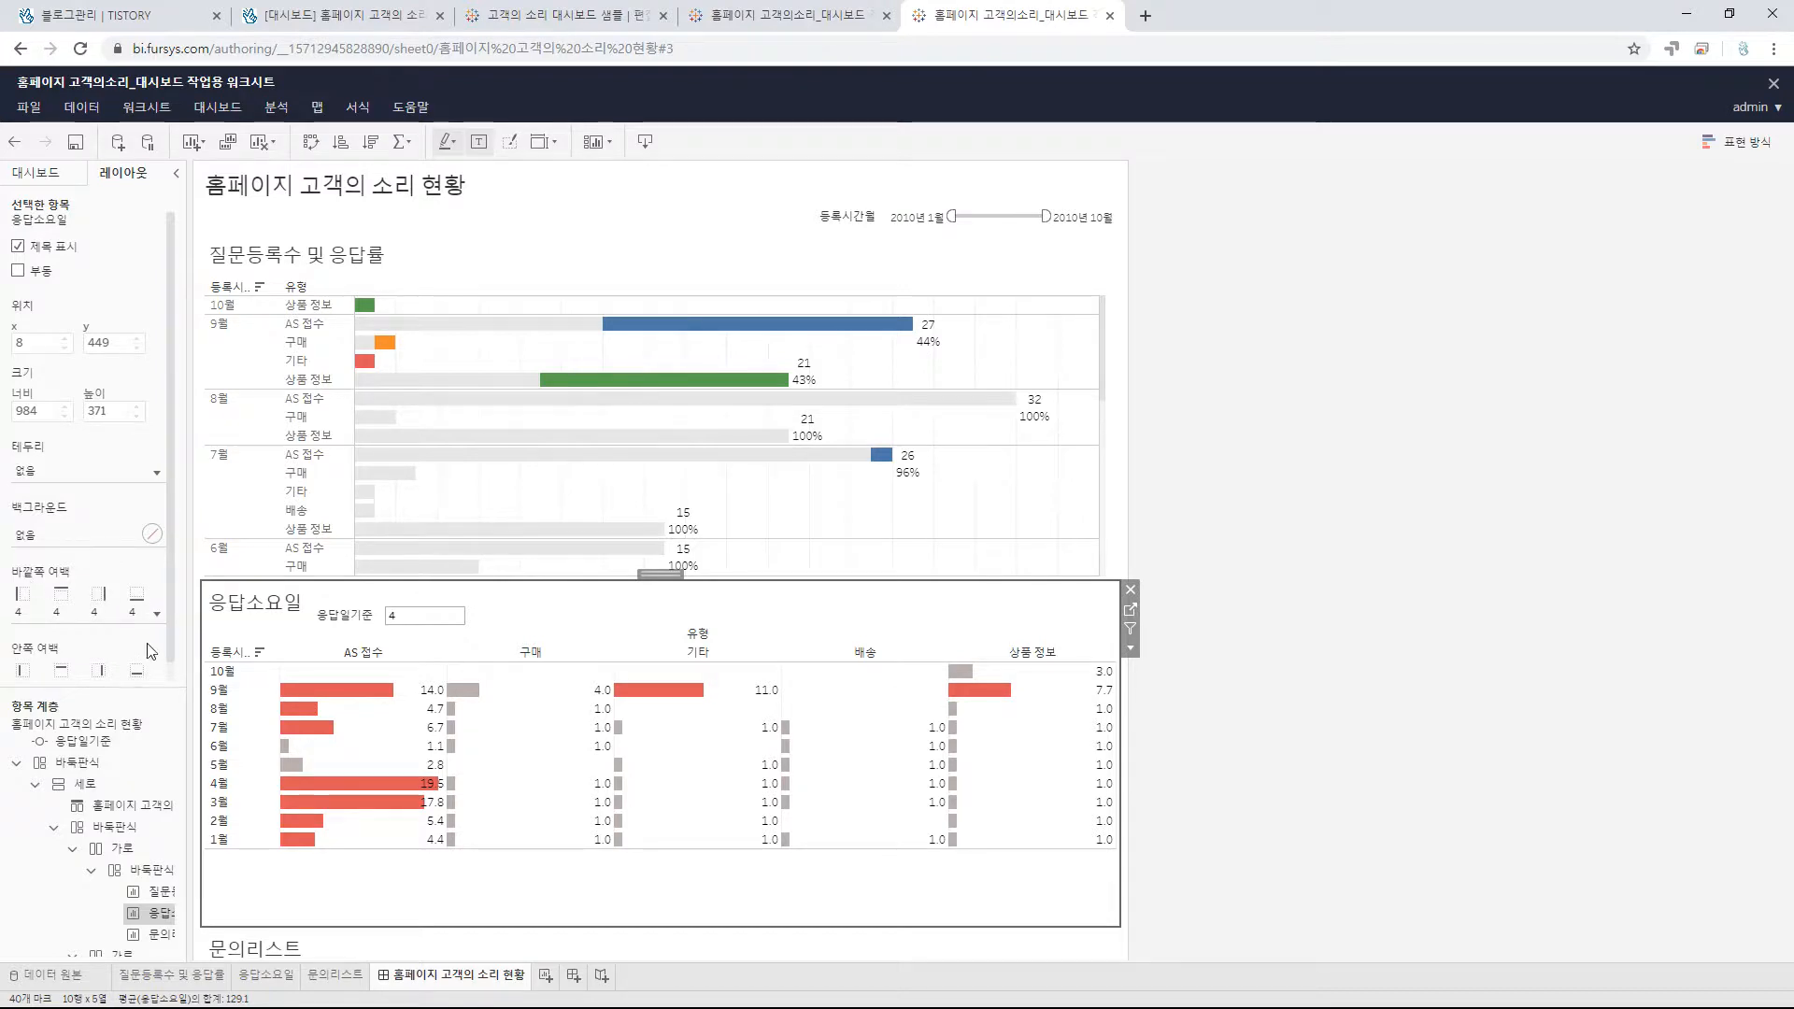
scroll(100, 659, "down", 1)
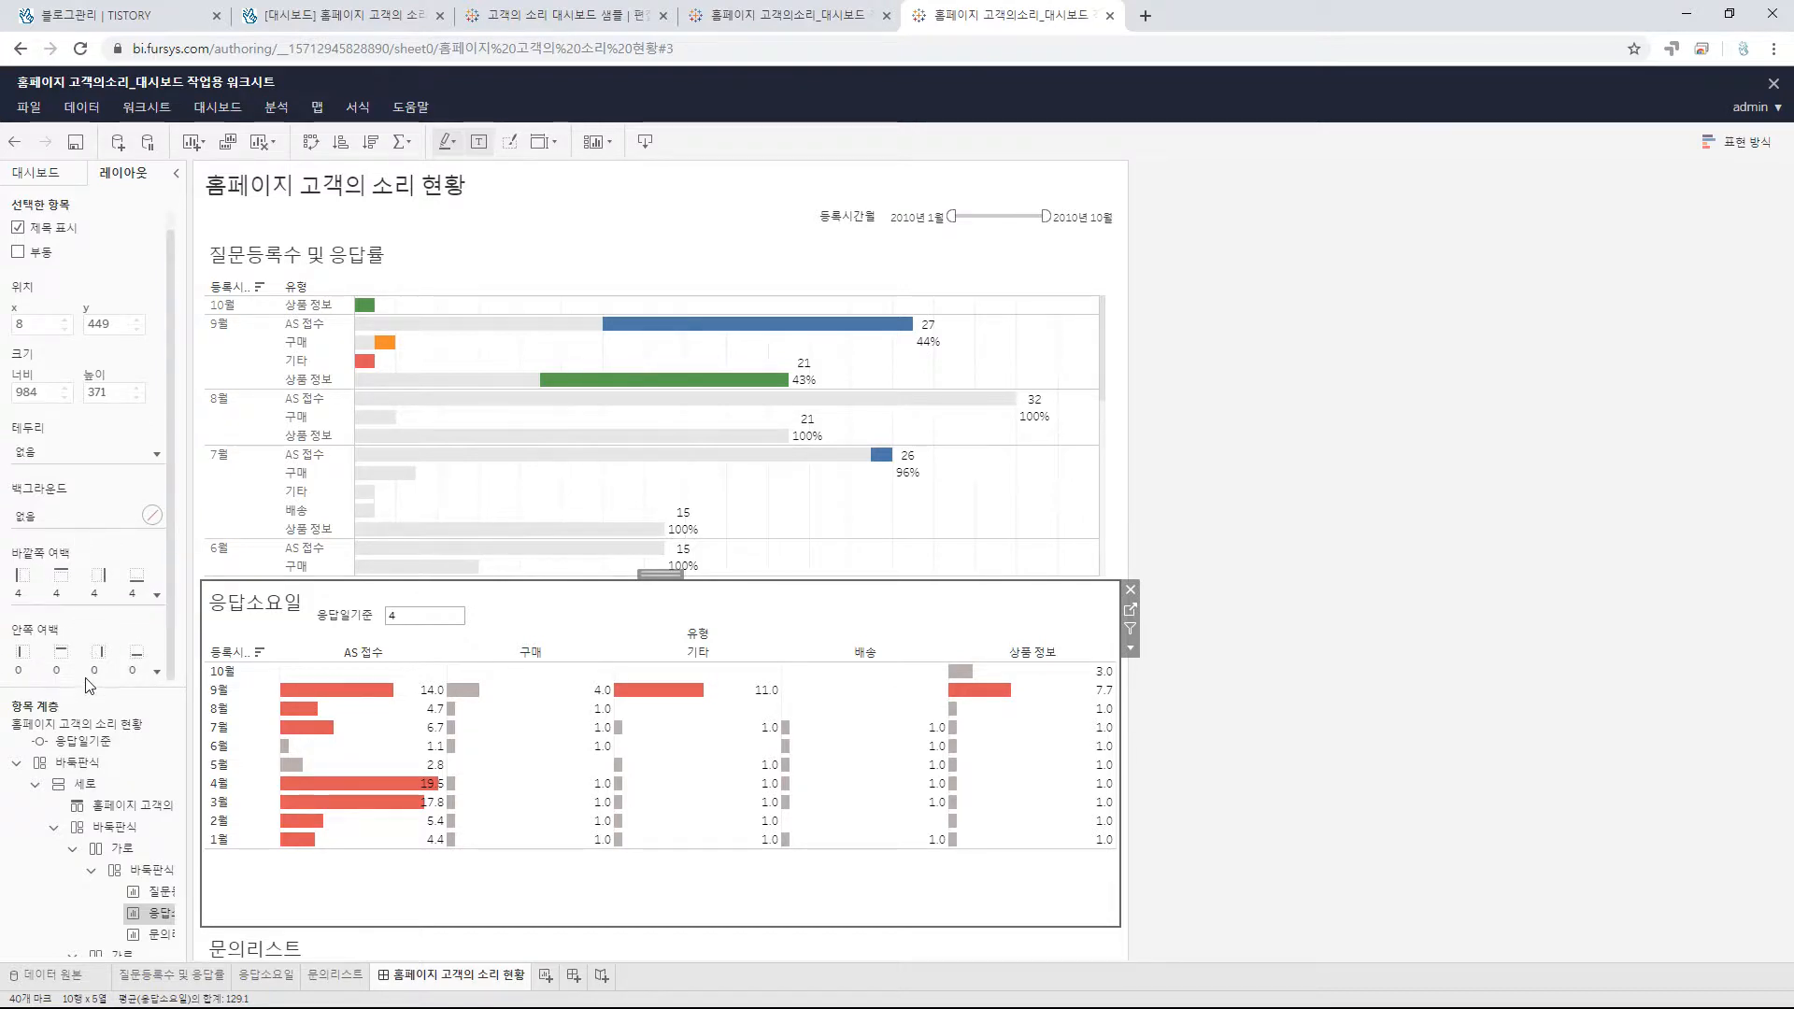
left_click(158, 599)
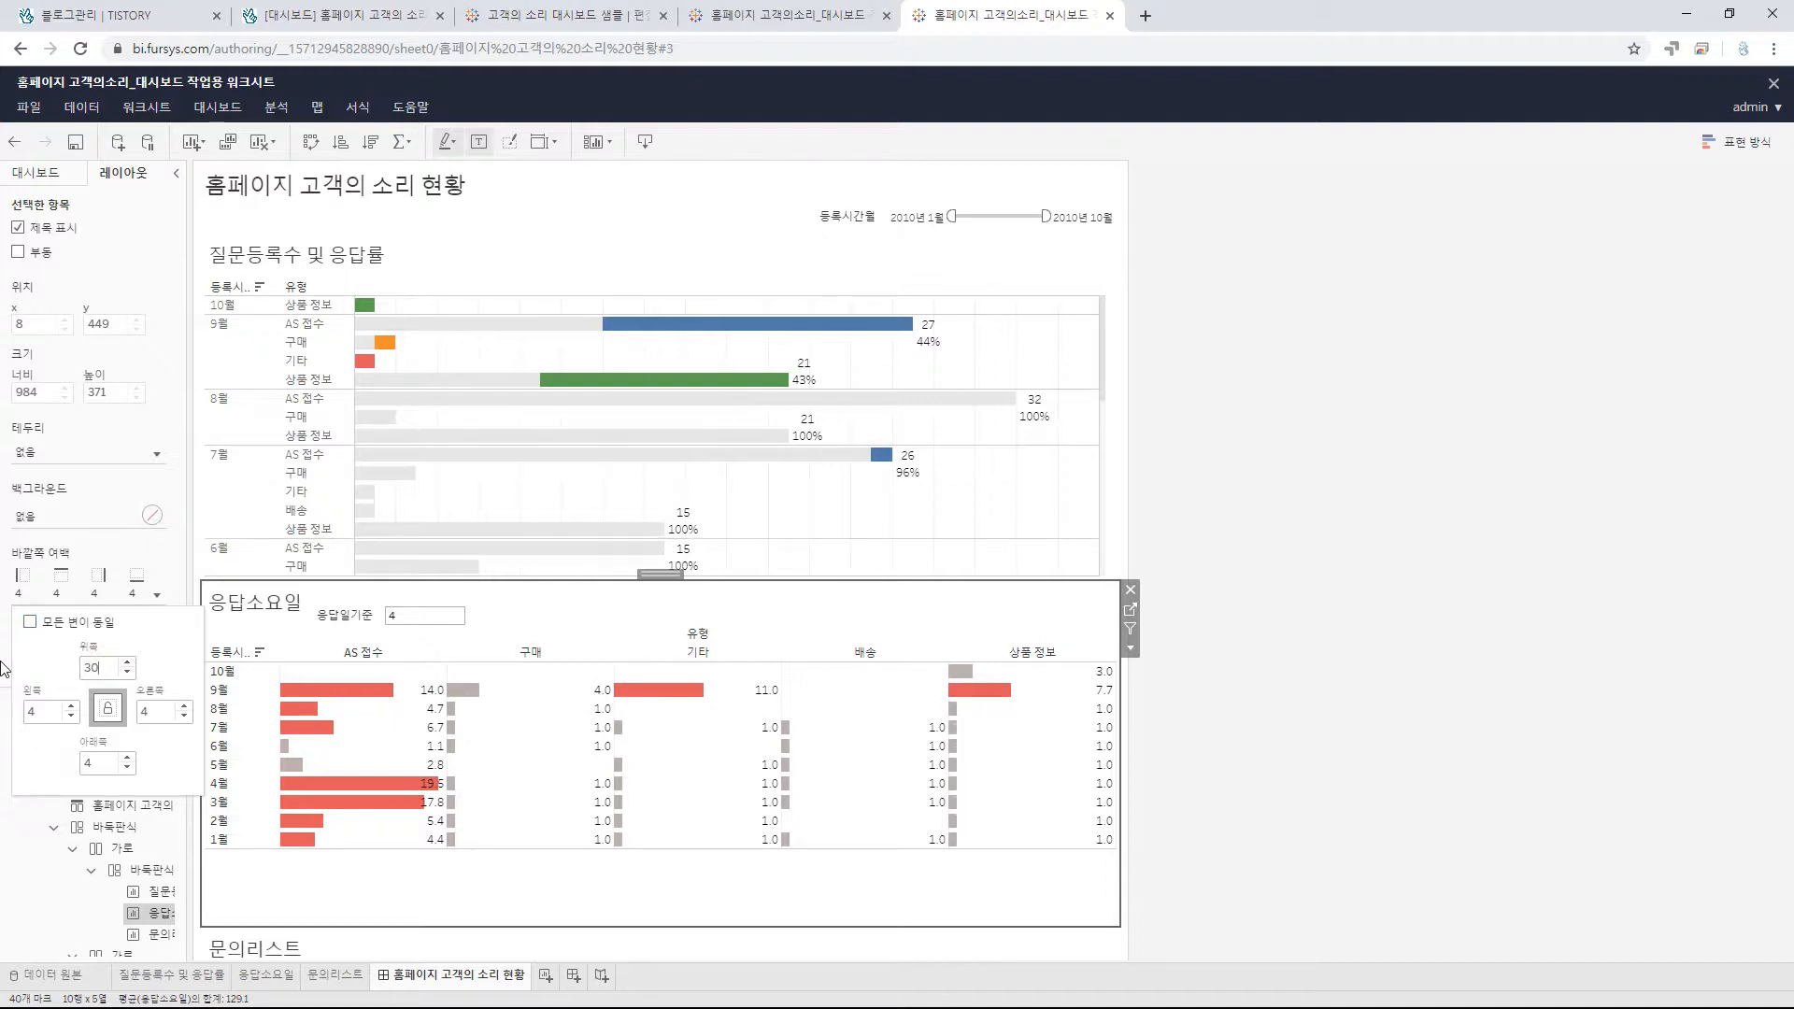
left_click(173, 559)
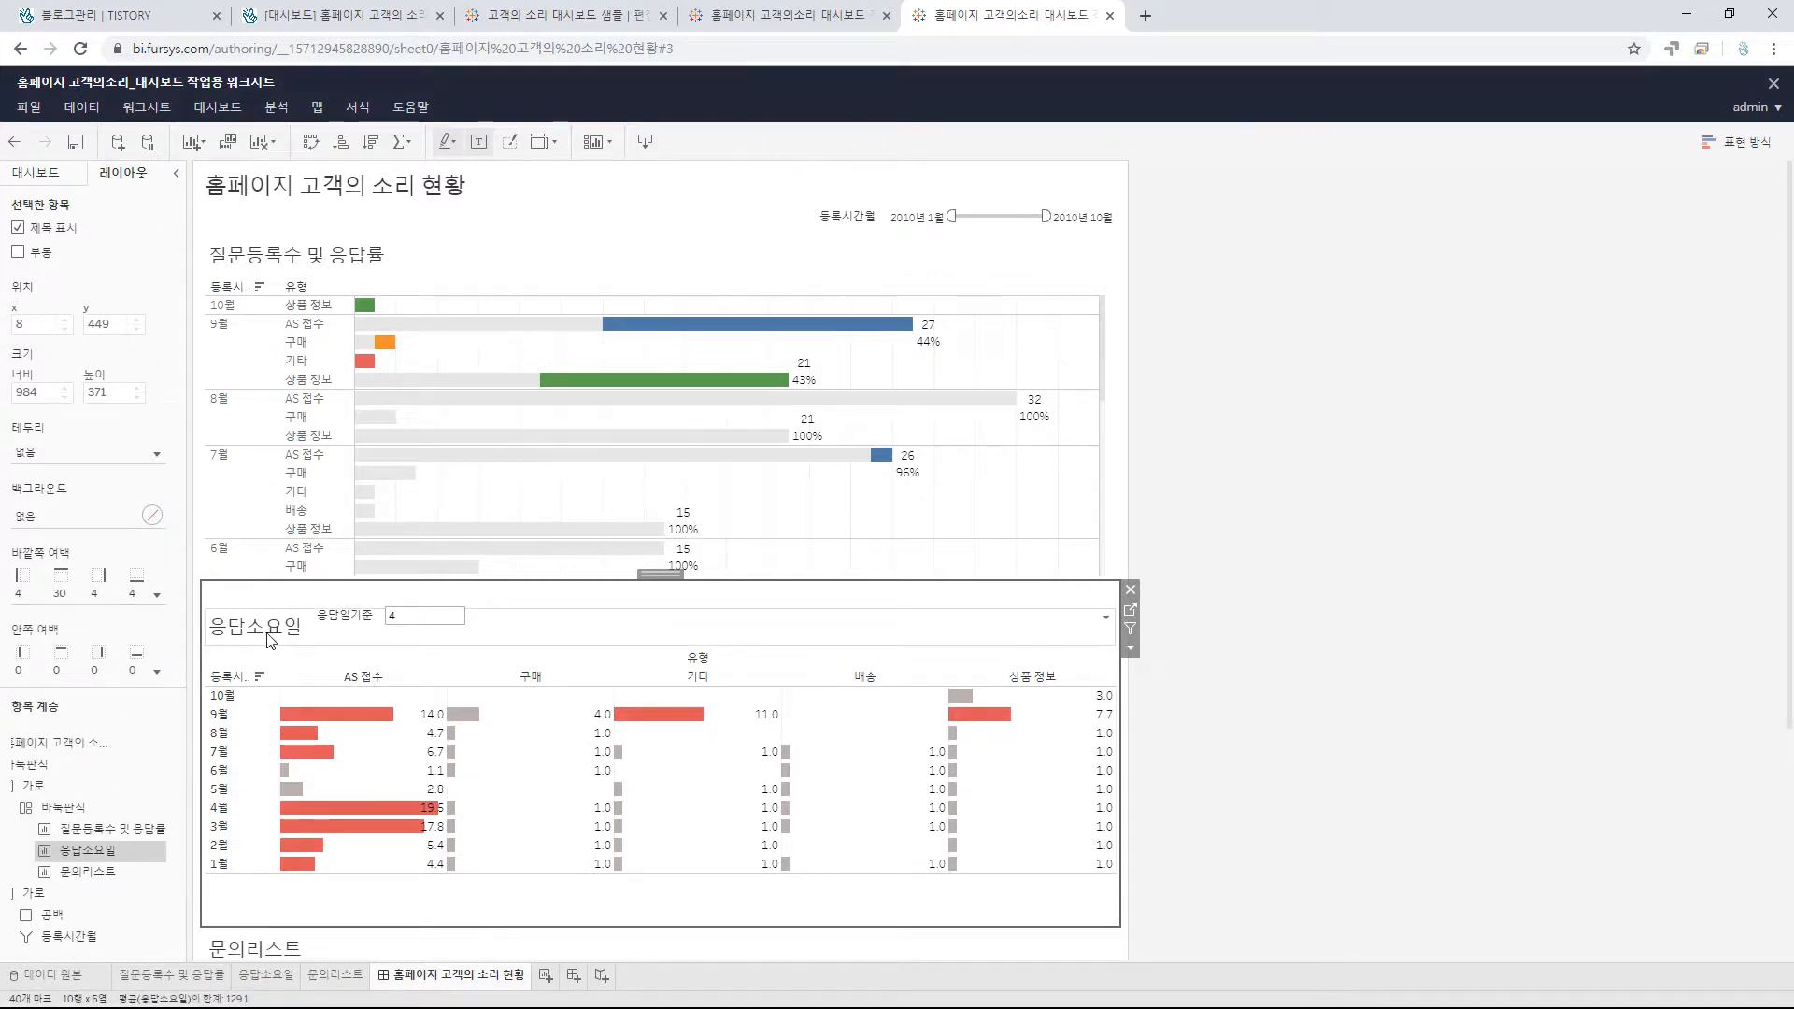
- Move the floating 응답일기준 control to x 125, y 490, in line with the 응답소요일 title
scroll(467, 673, "down", 1)
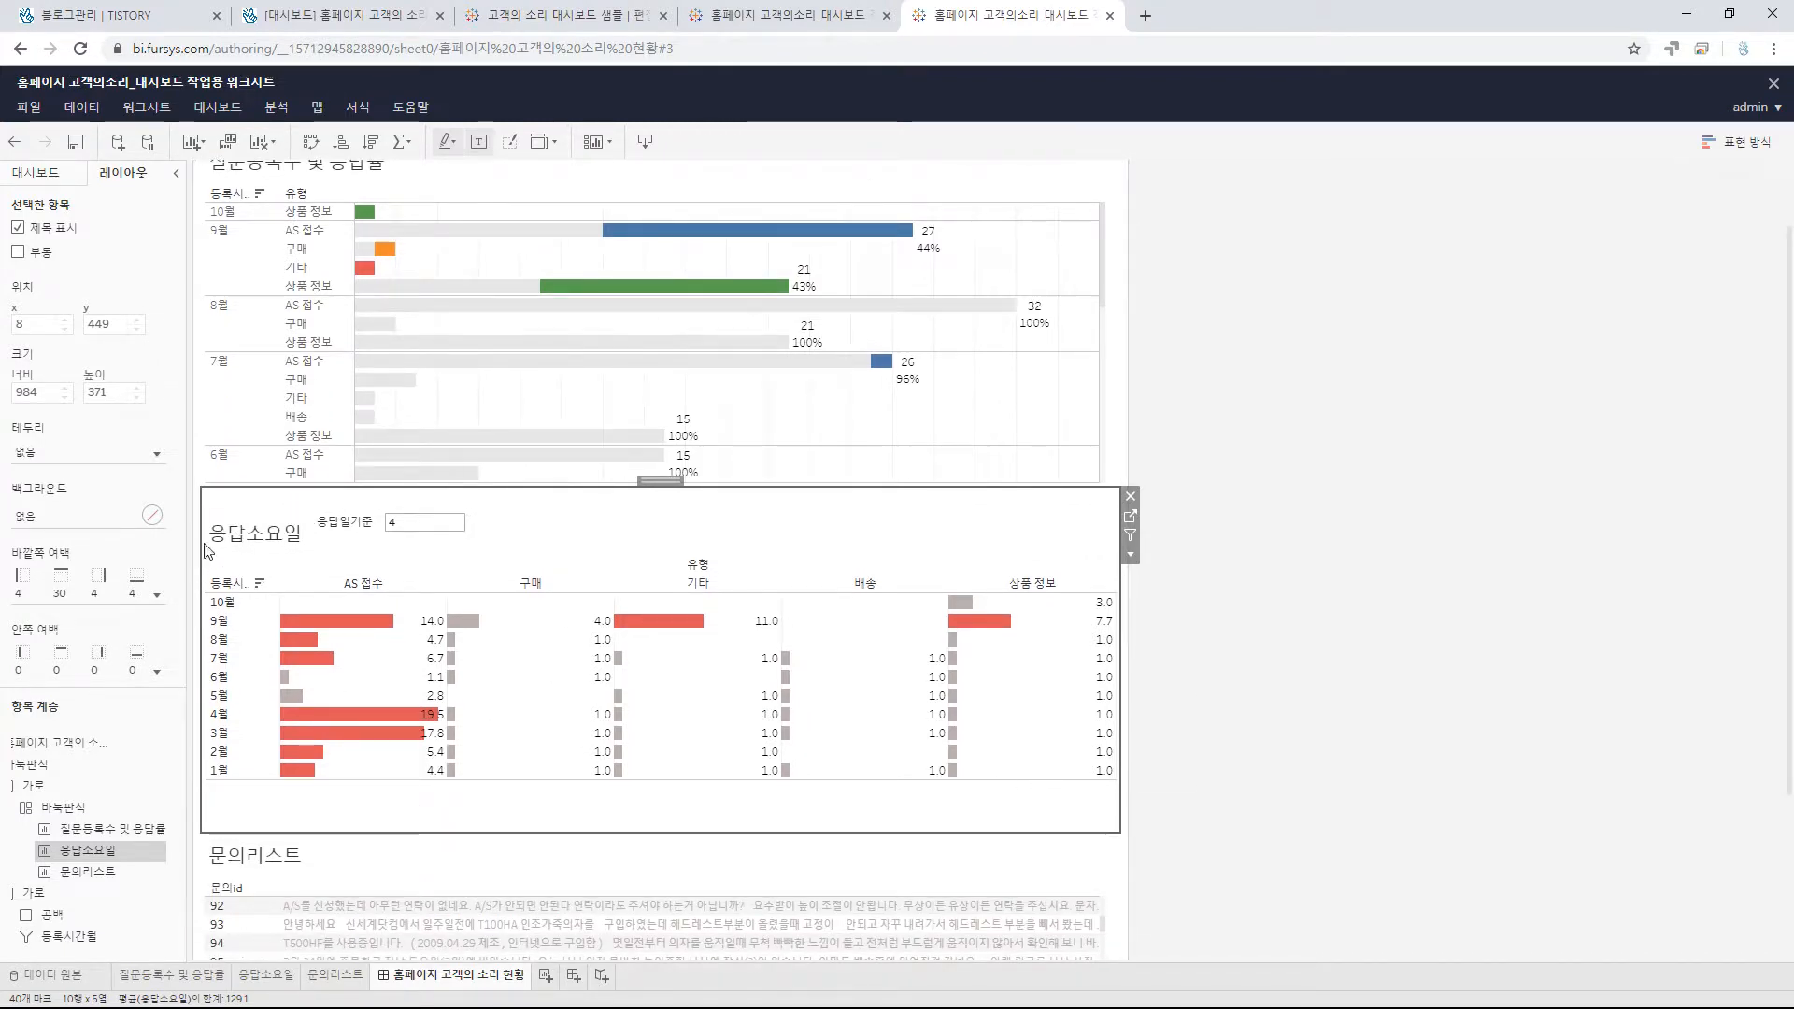
left_click(346, 529)
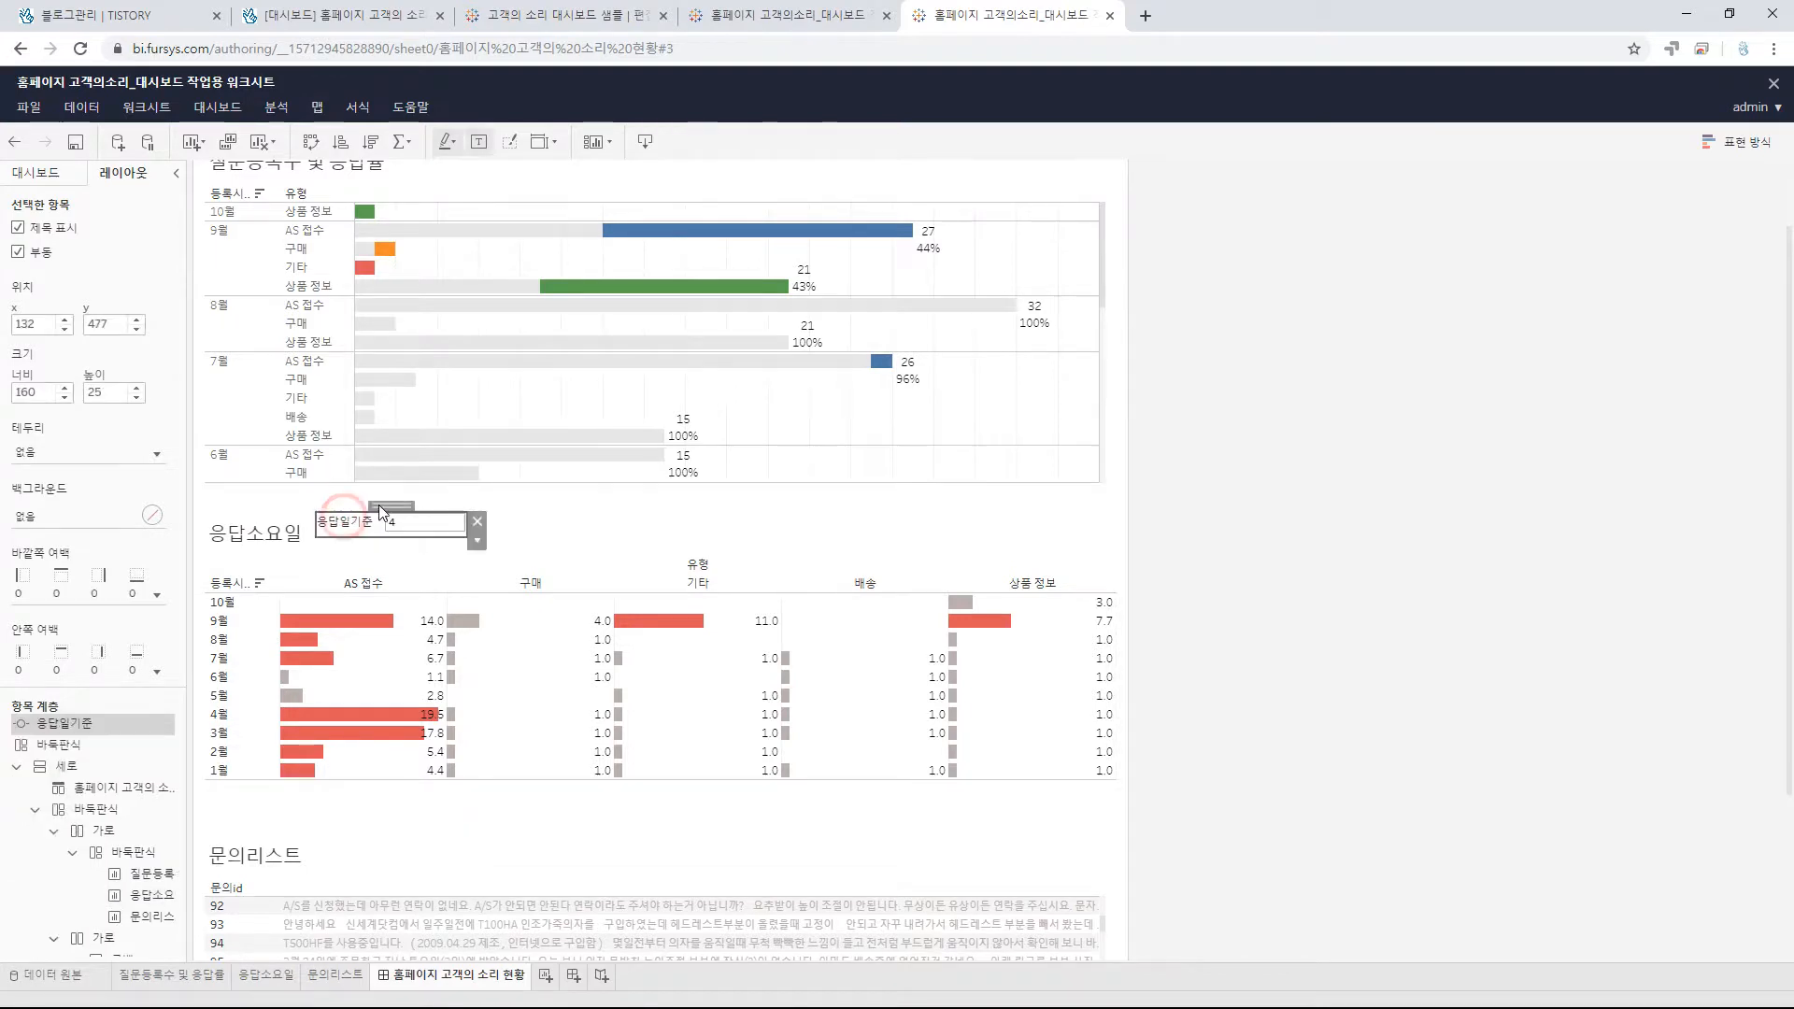
left_click(391, 505)
left_click_drag(392, 505, 386, 518)
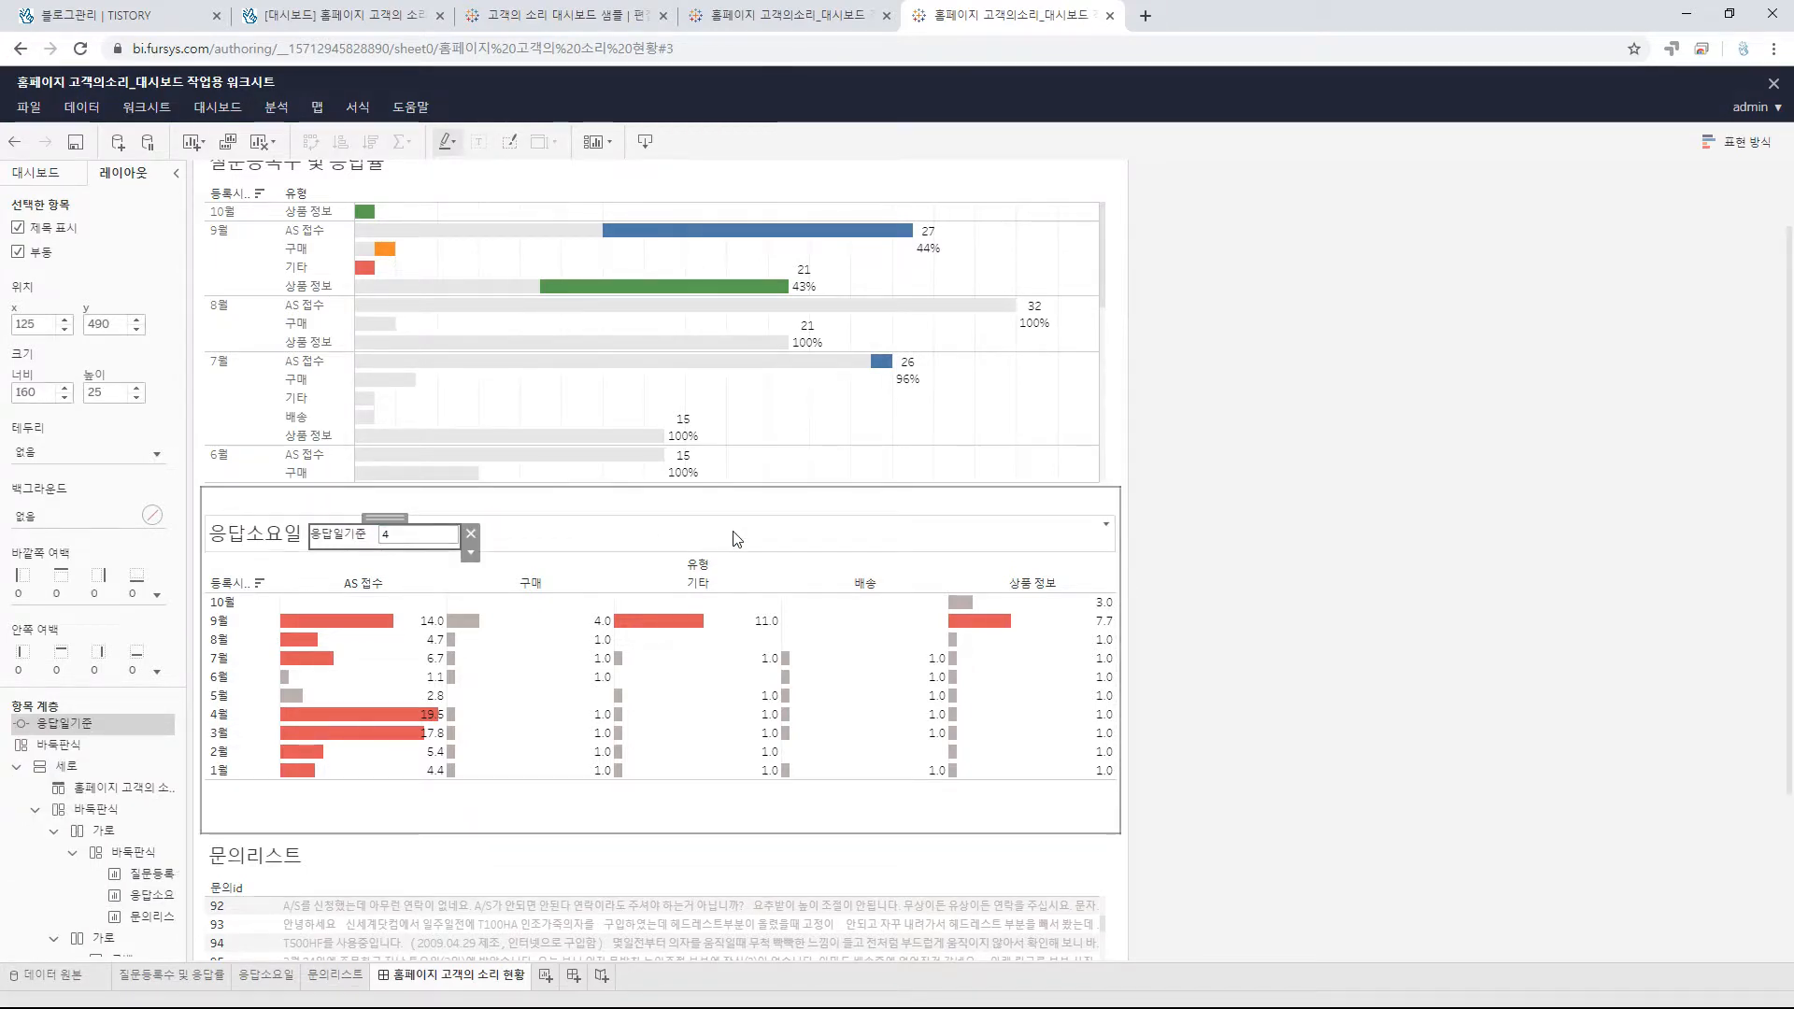
left_click(1448, 596)
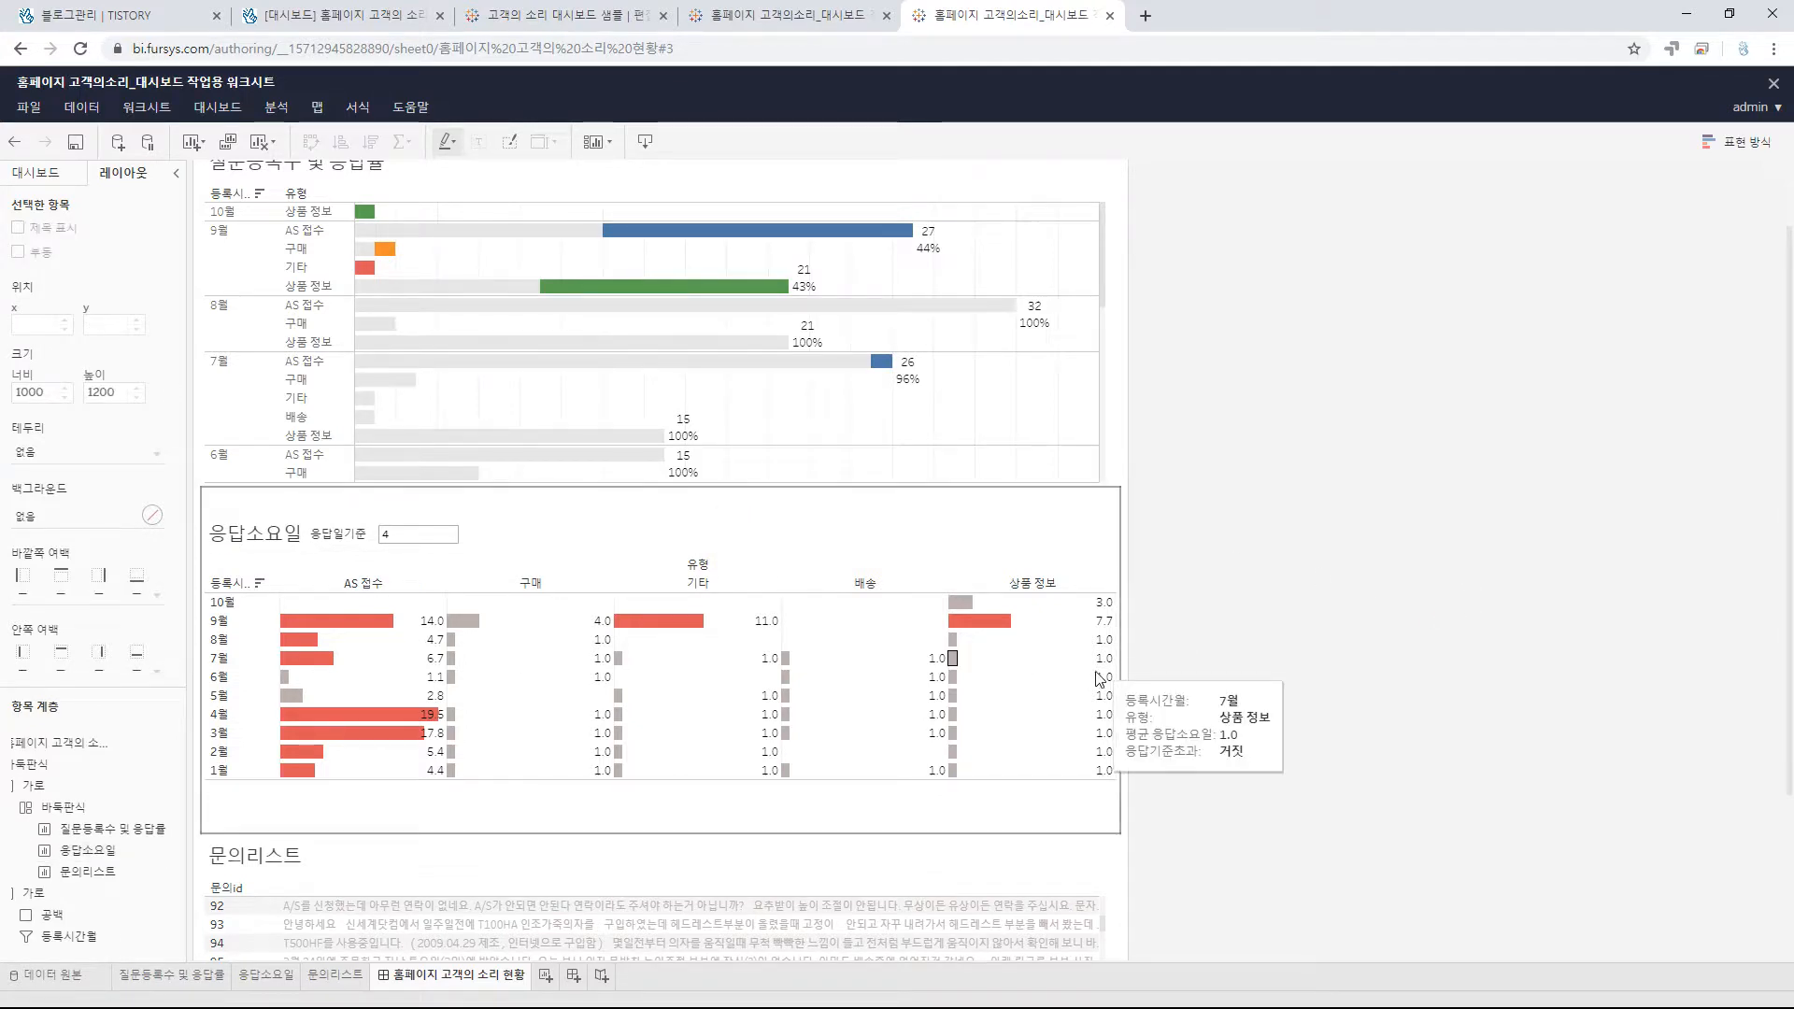
scroll(1098, 724, "up", 1)
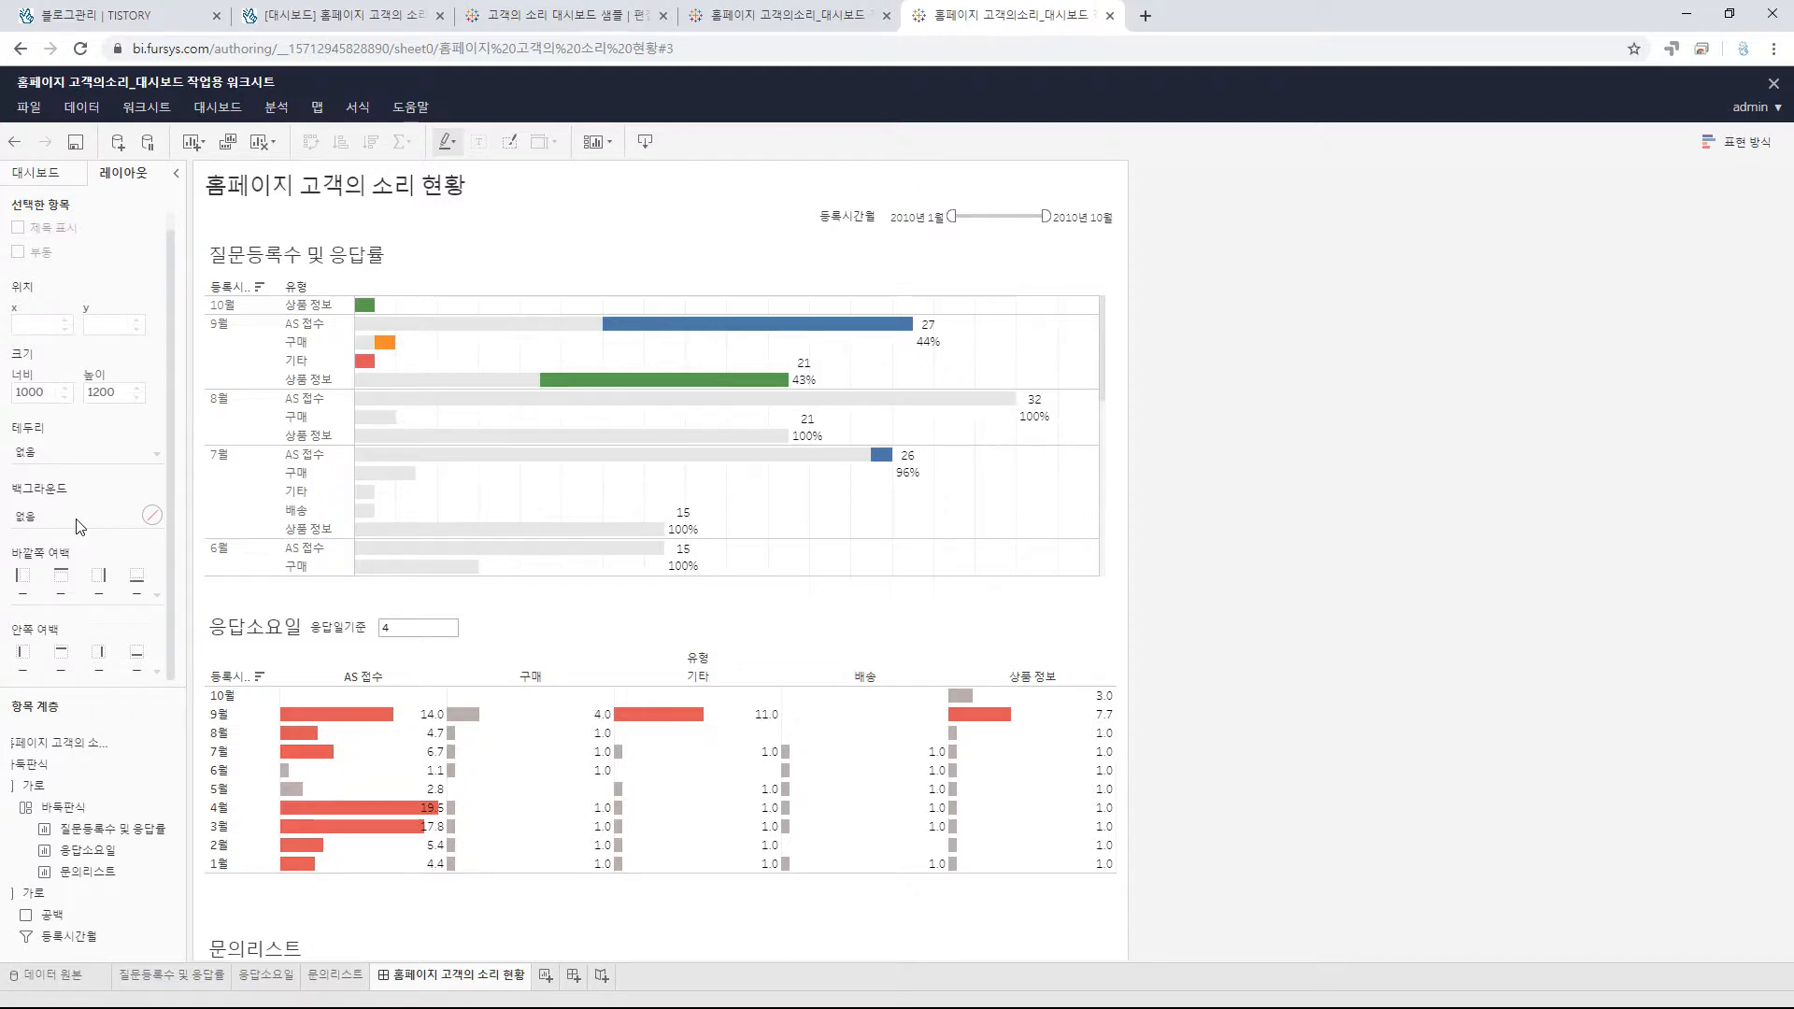
- Give the dashboard title a pale blue background at 100% opacity
left_click(579, 194)
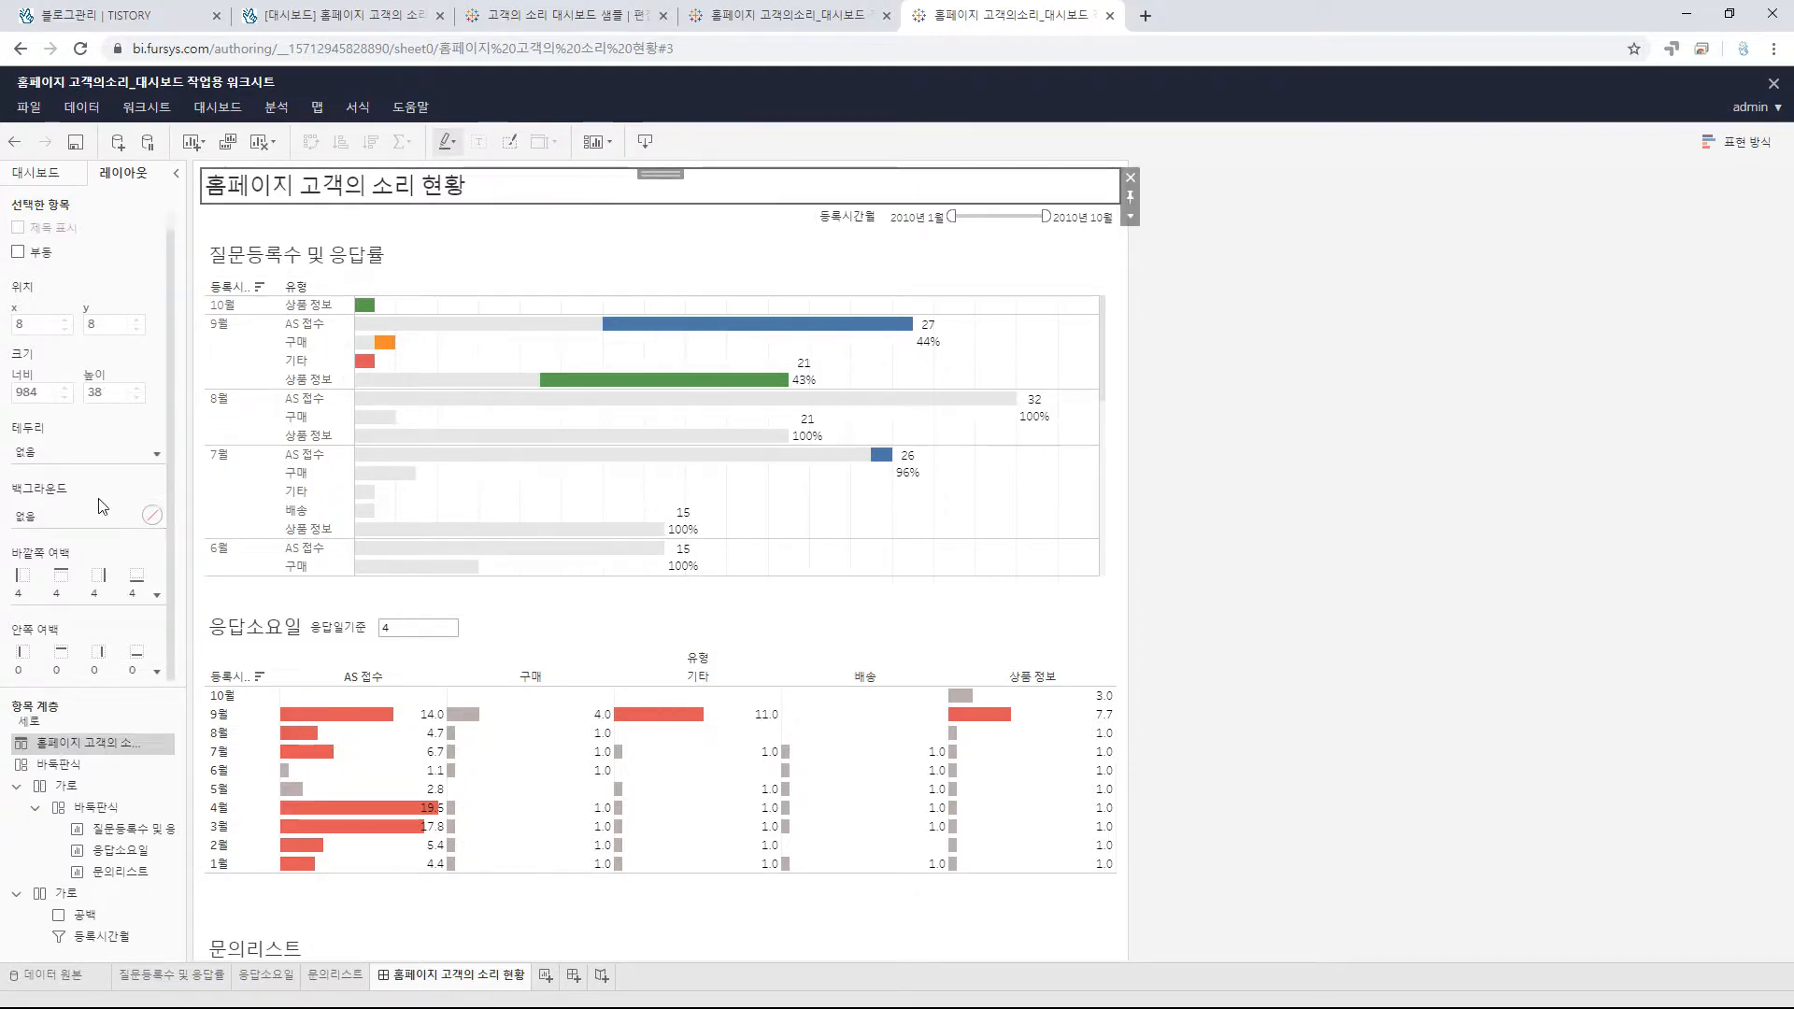
left_click(81, 519)
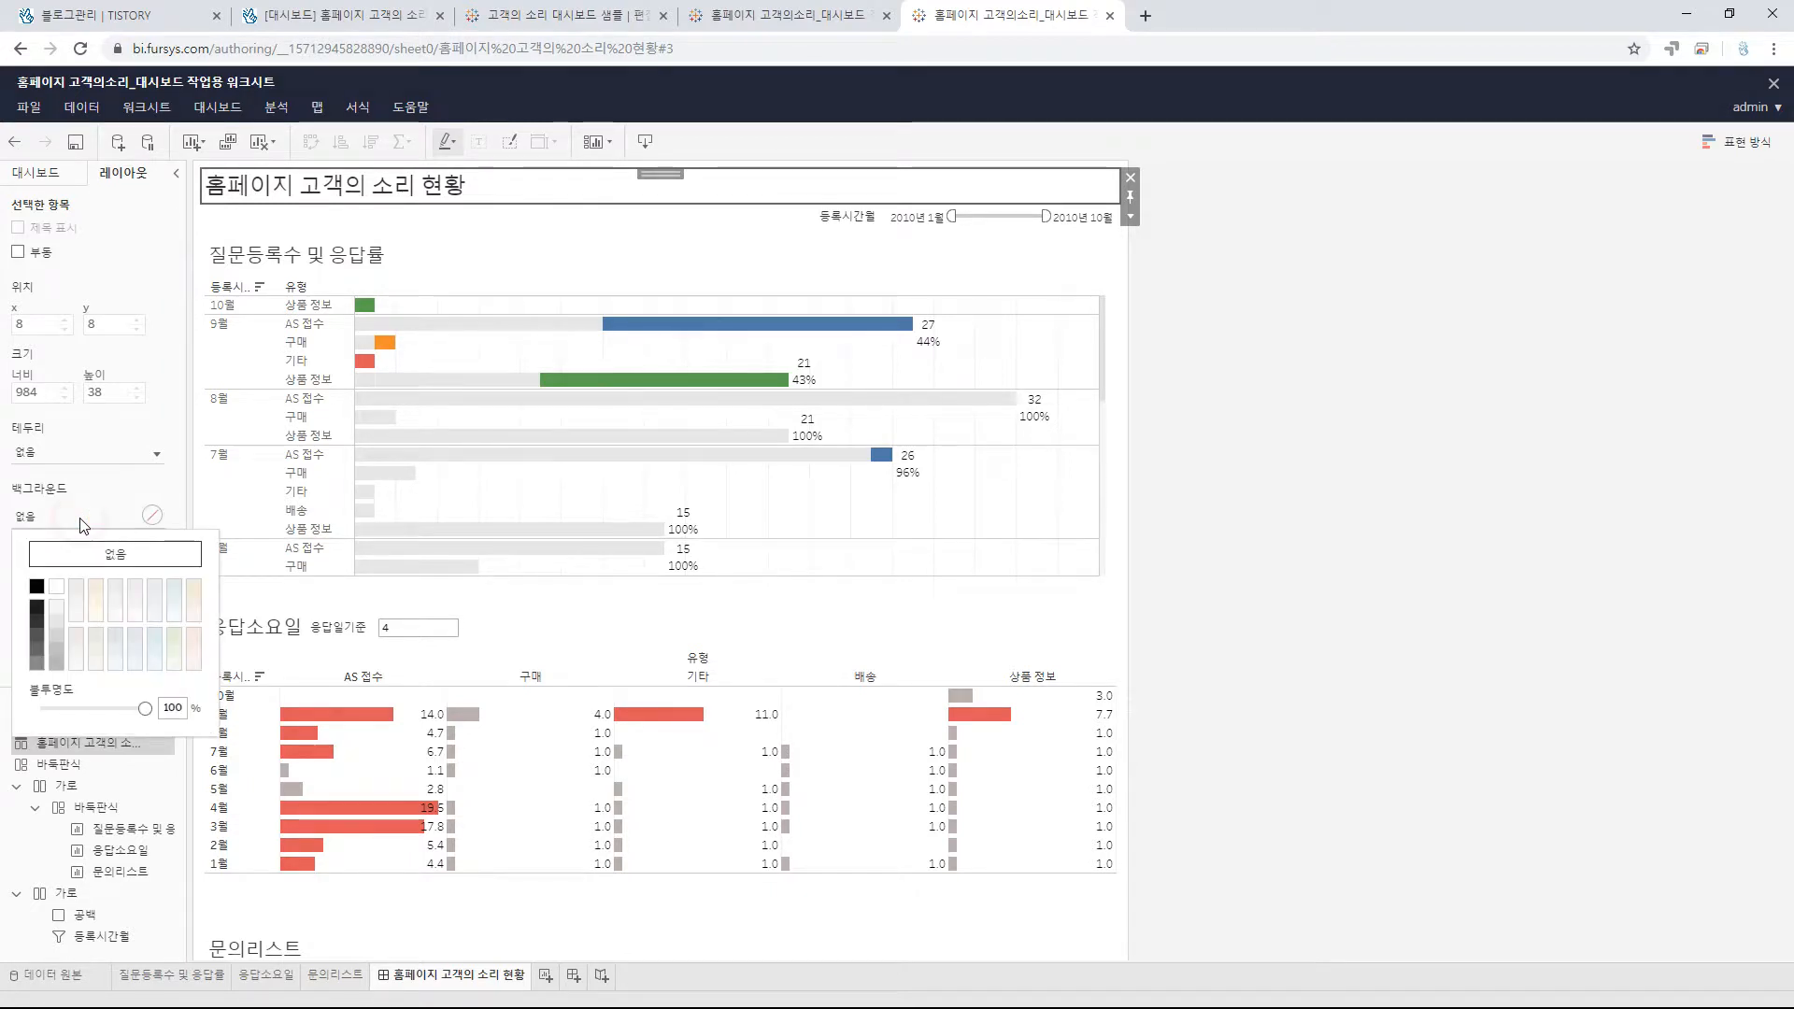
left_click(136, 664)
left_click(173, 490)
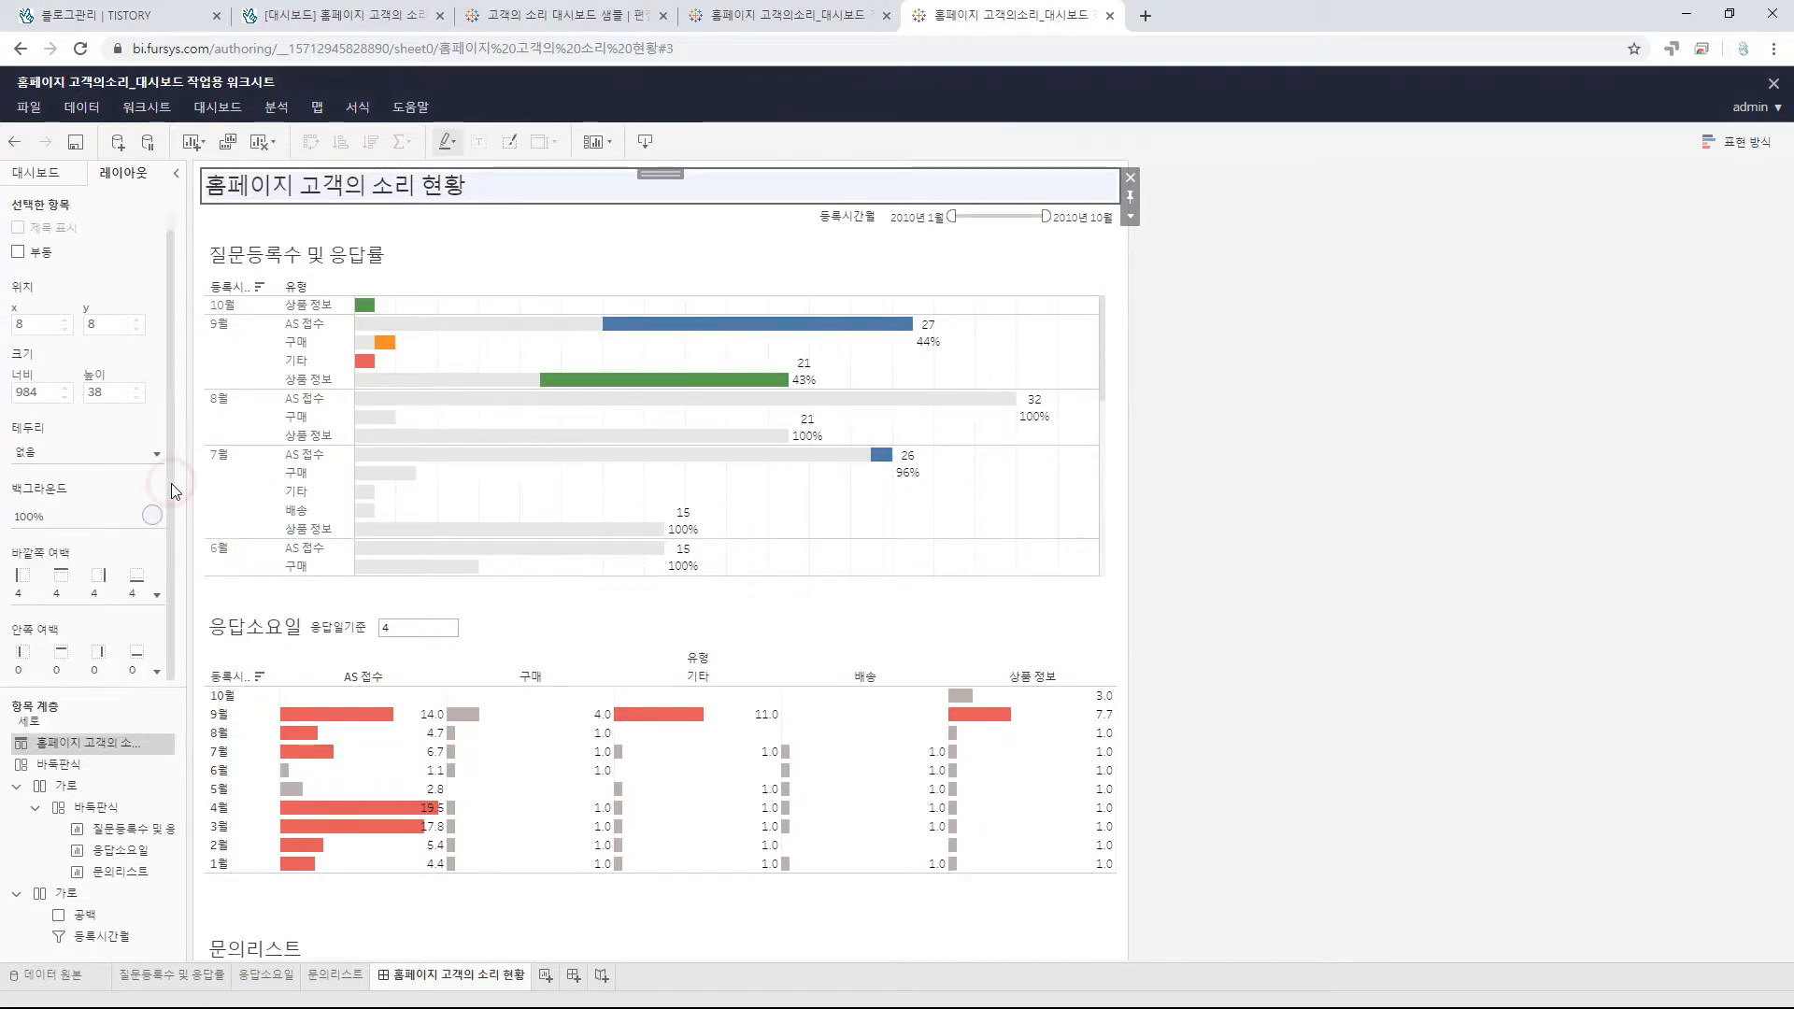
left_click(1243, 258)
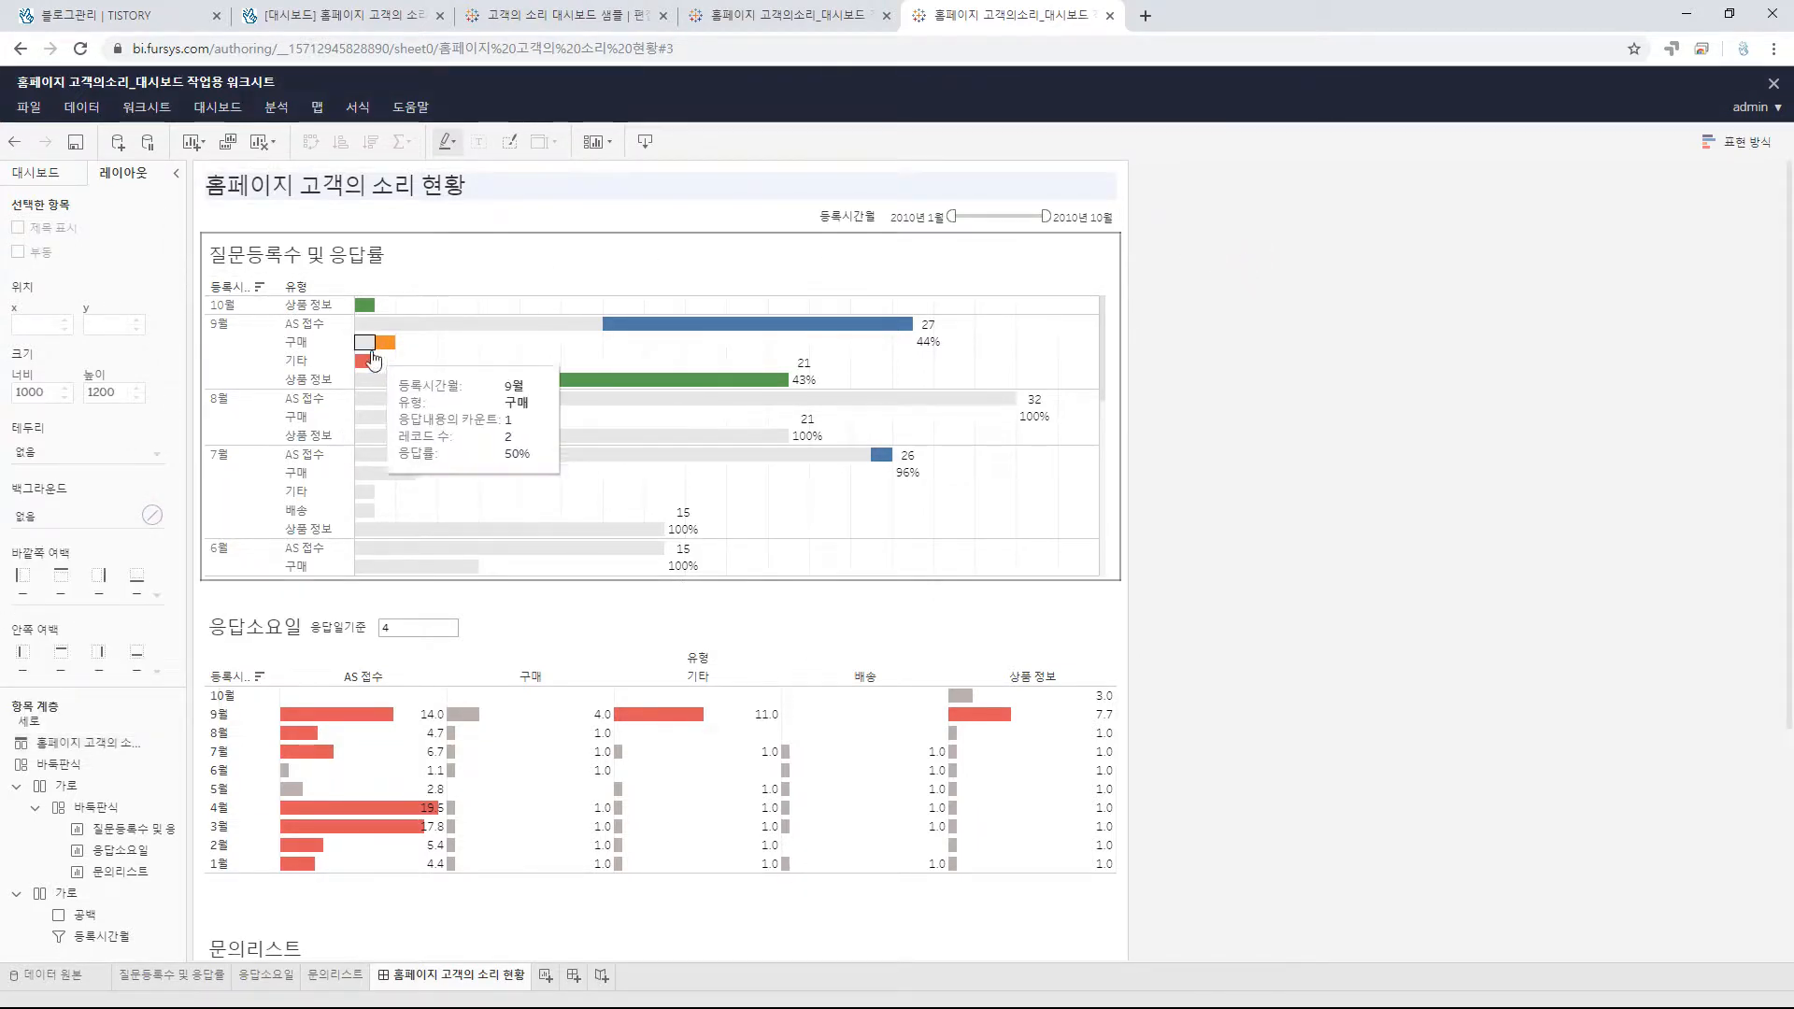
- Set the dashboard title's outer padding to 0 on all sides
left_click(515, 219)
left_click(883, 215)
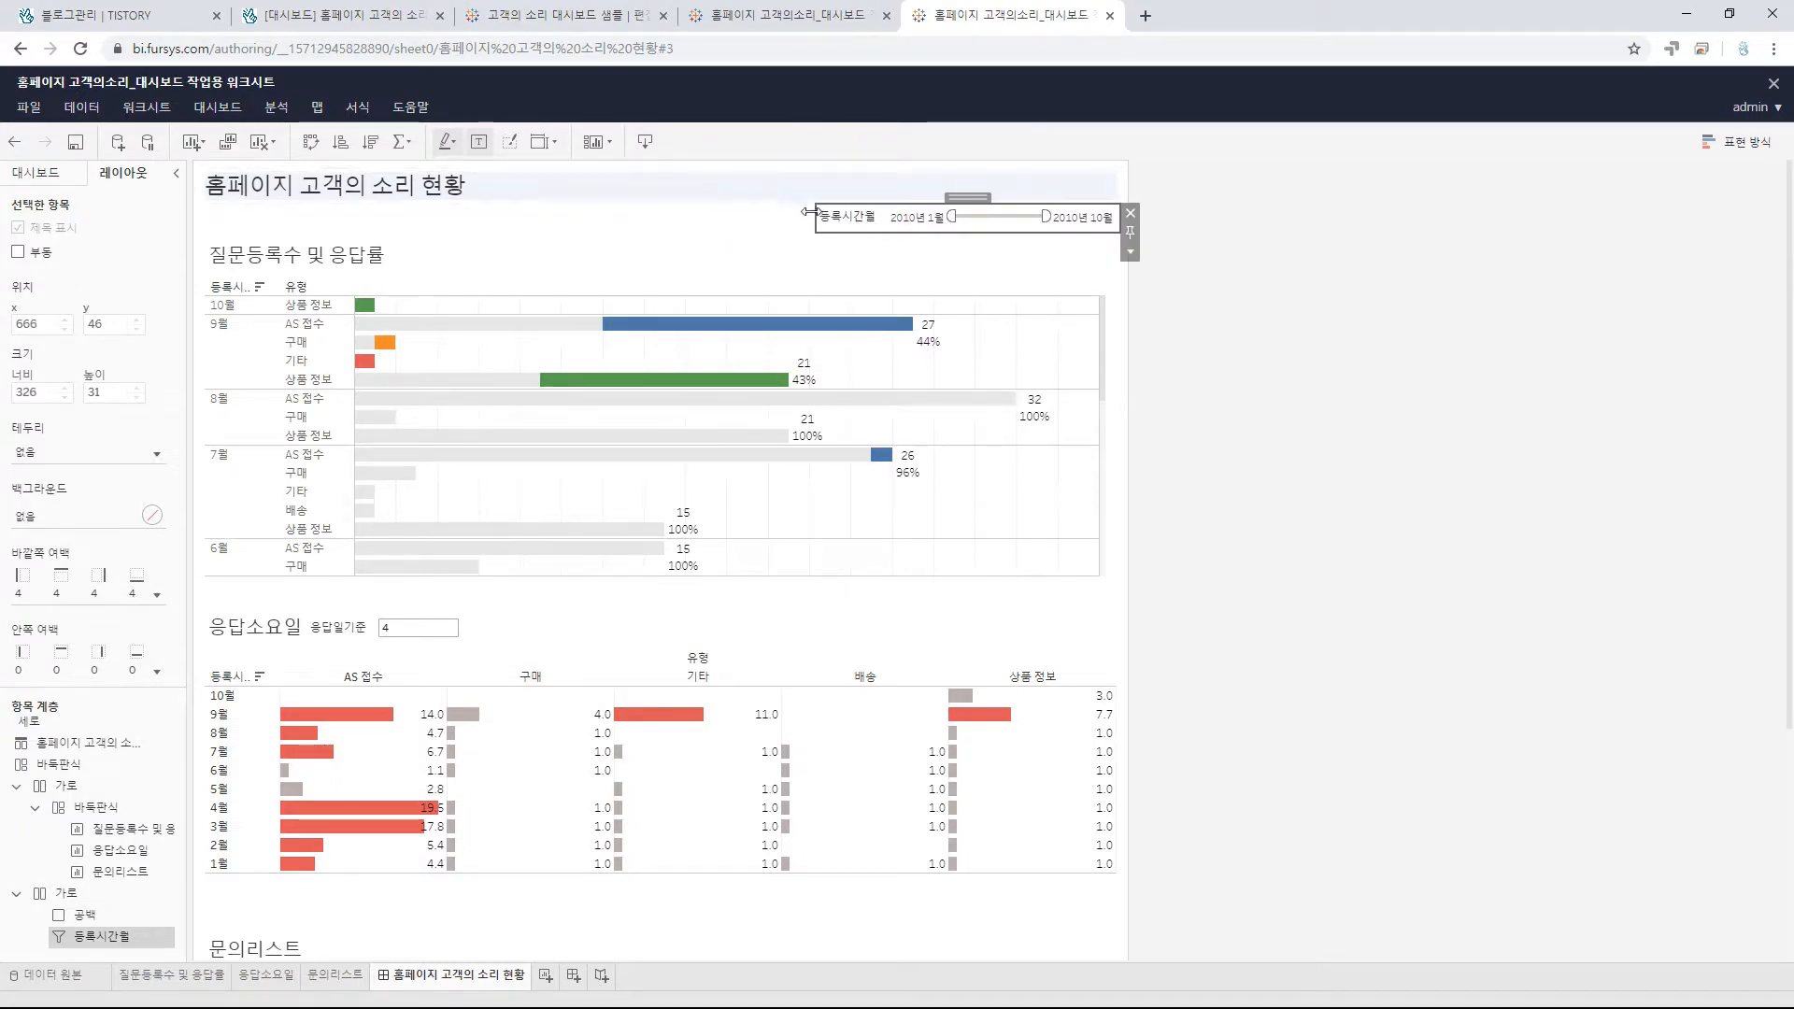
left_click(599, 190)
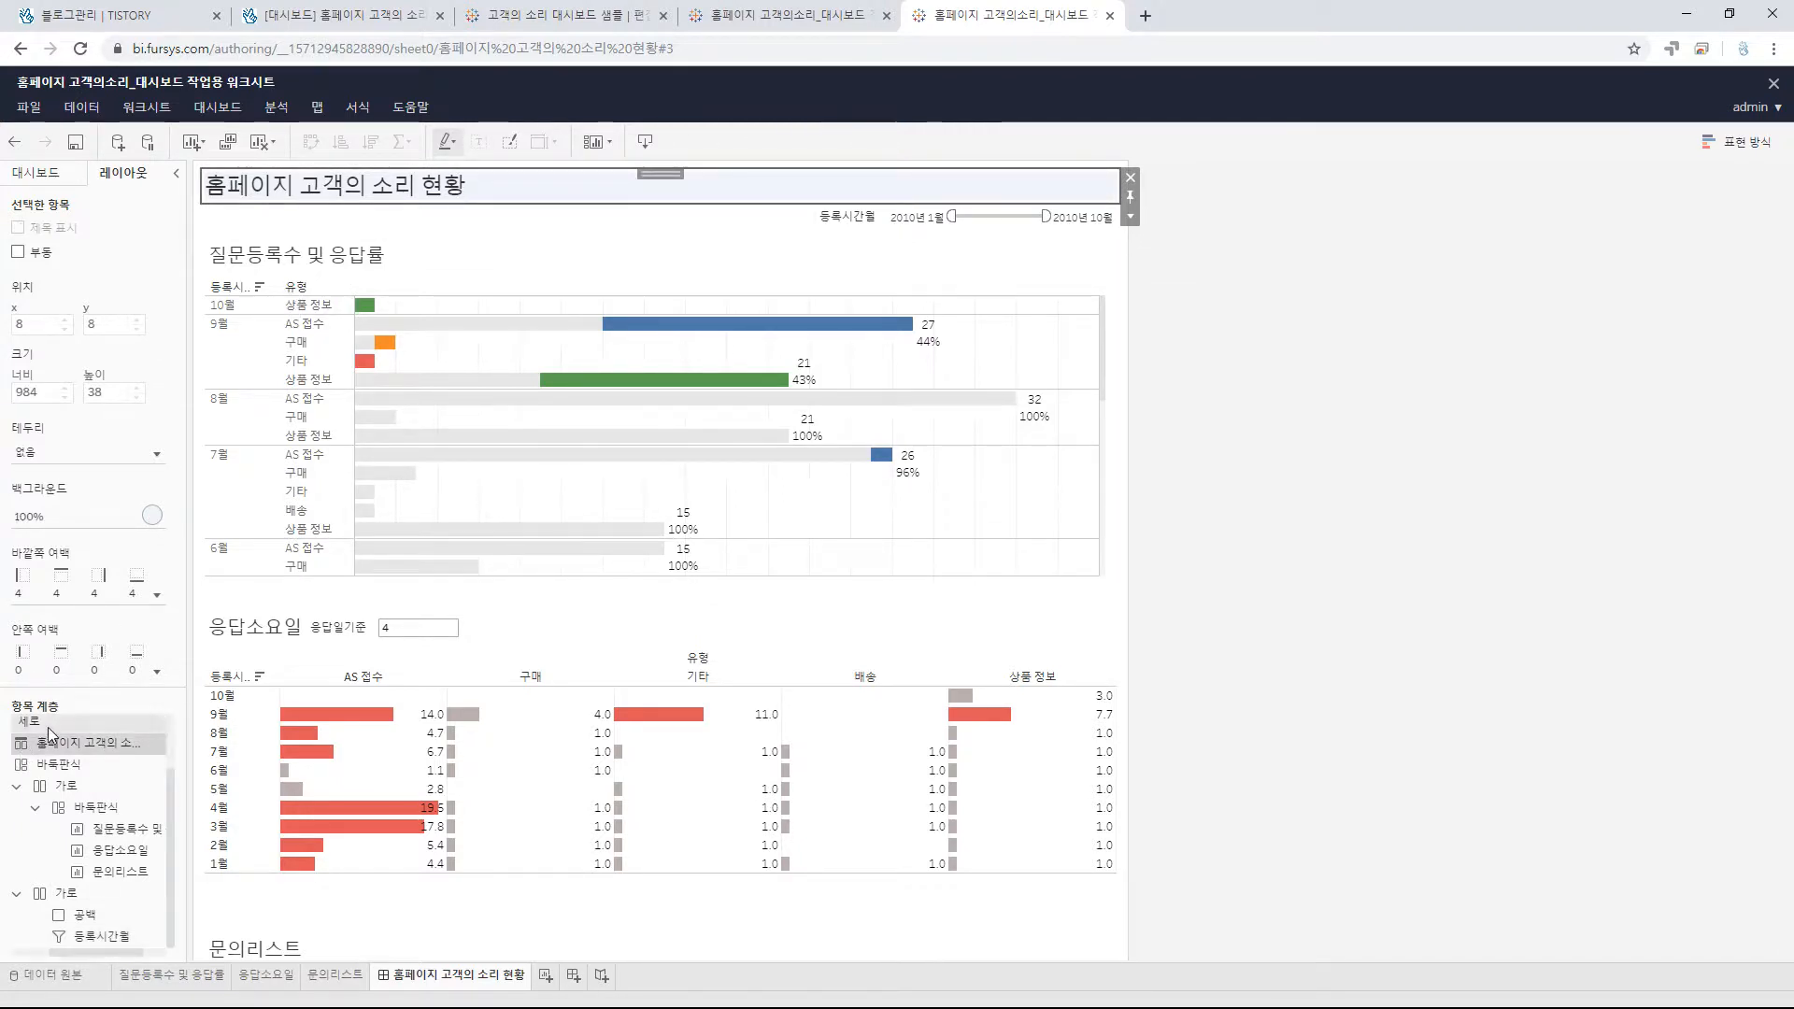
left_click(157, 594)
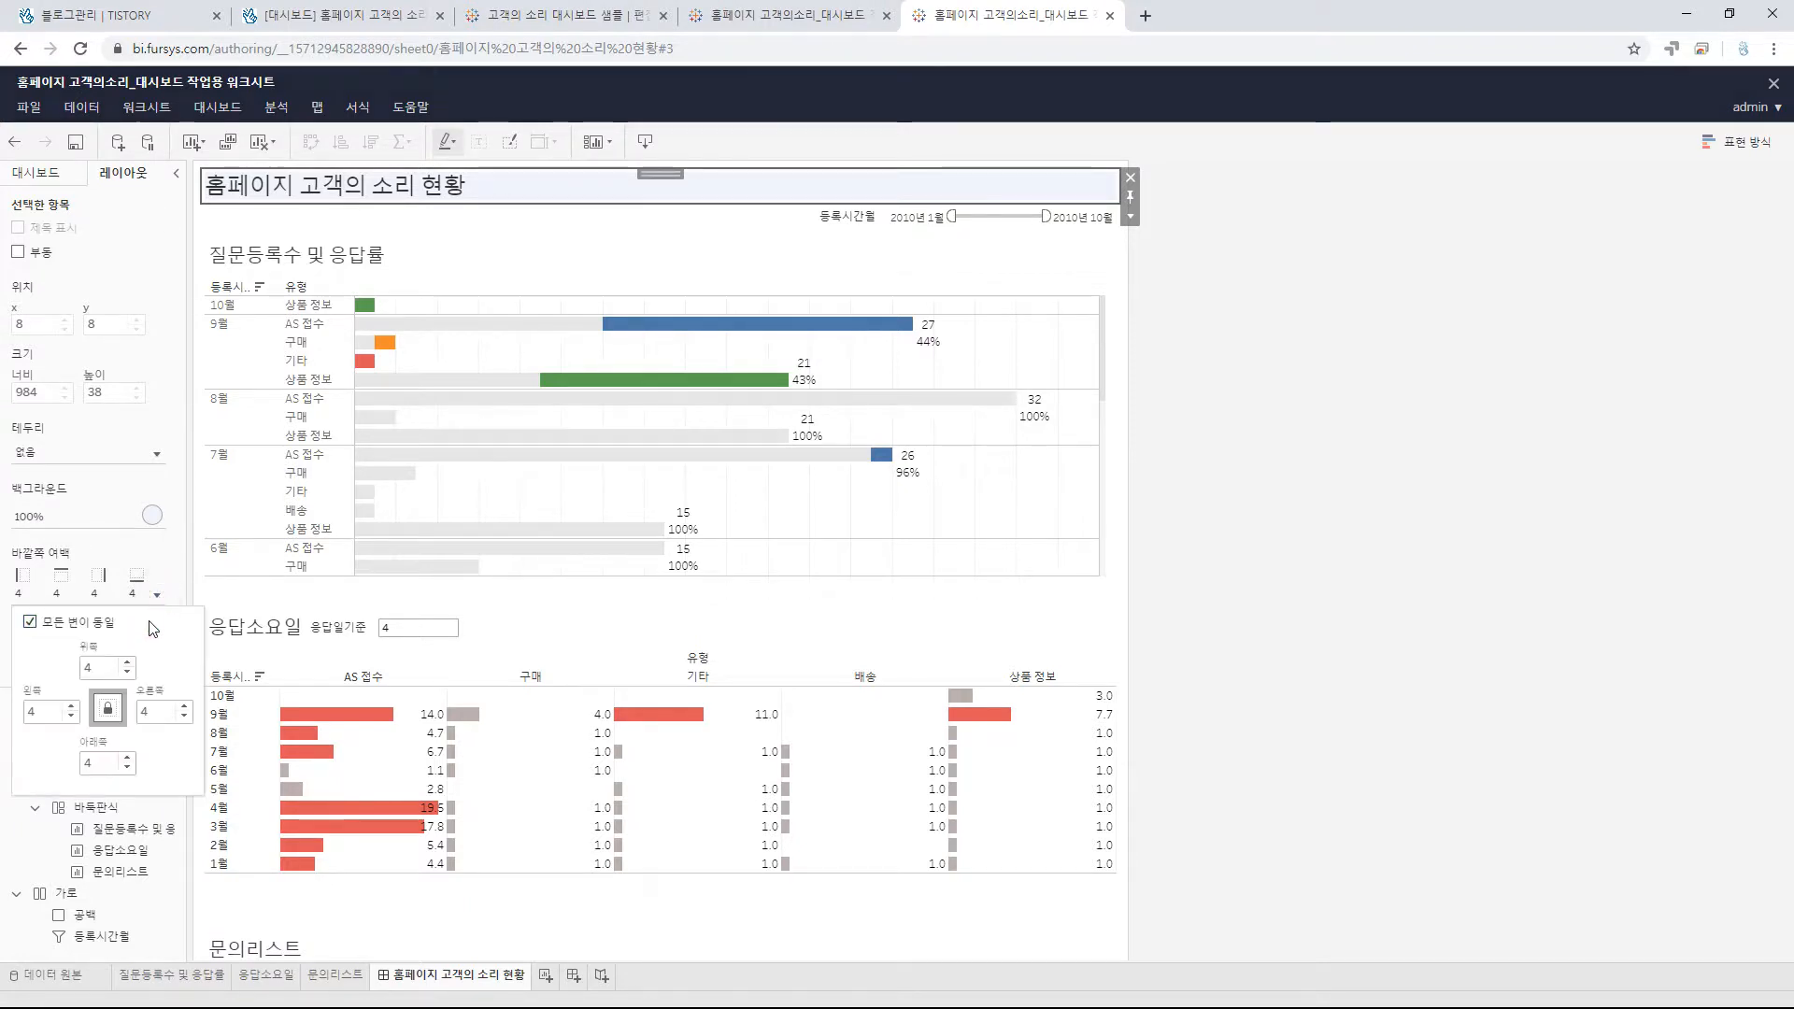
double_click(98, 667)
type("0")
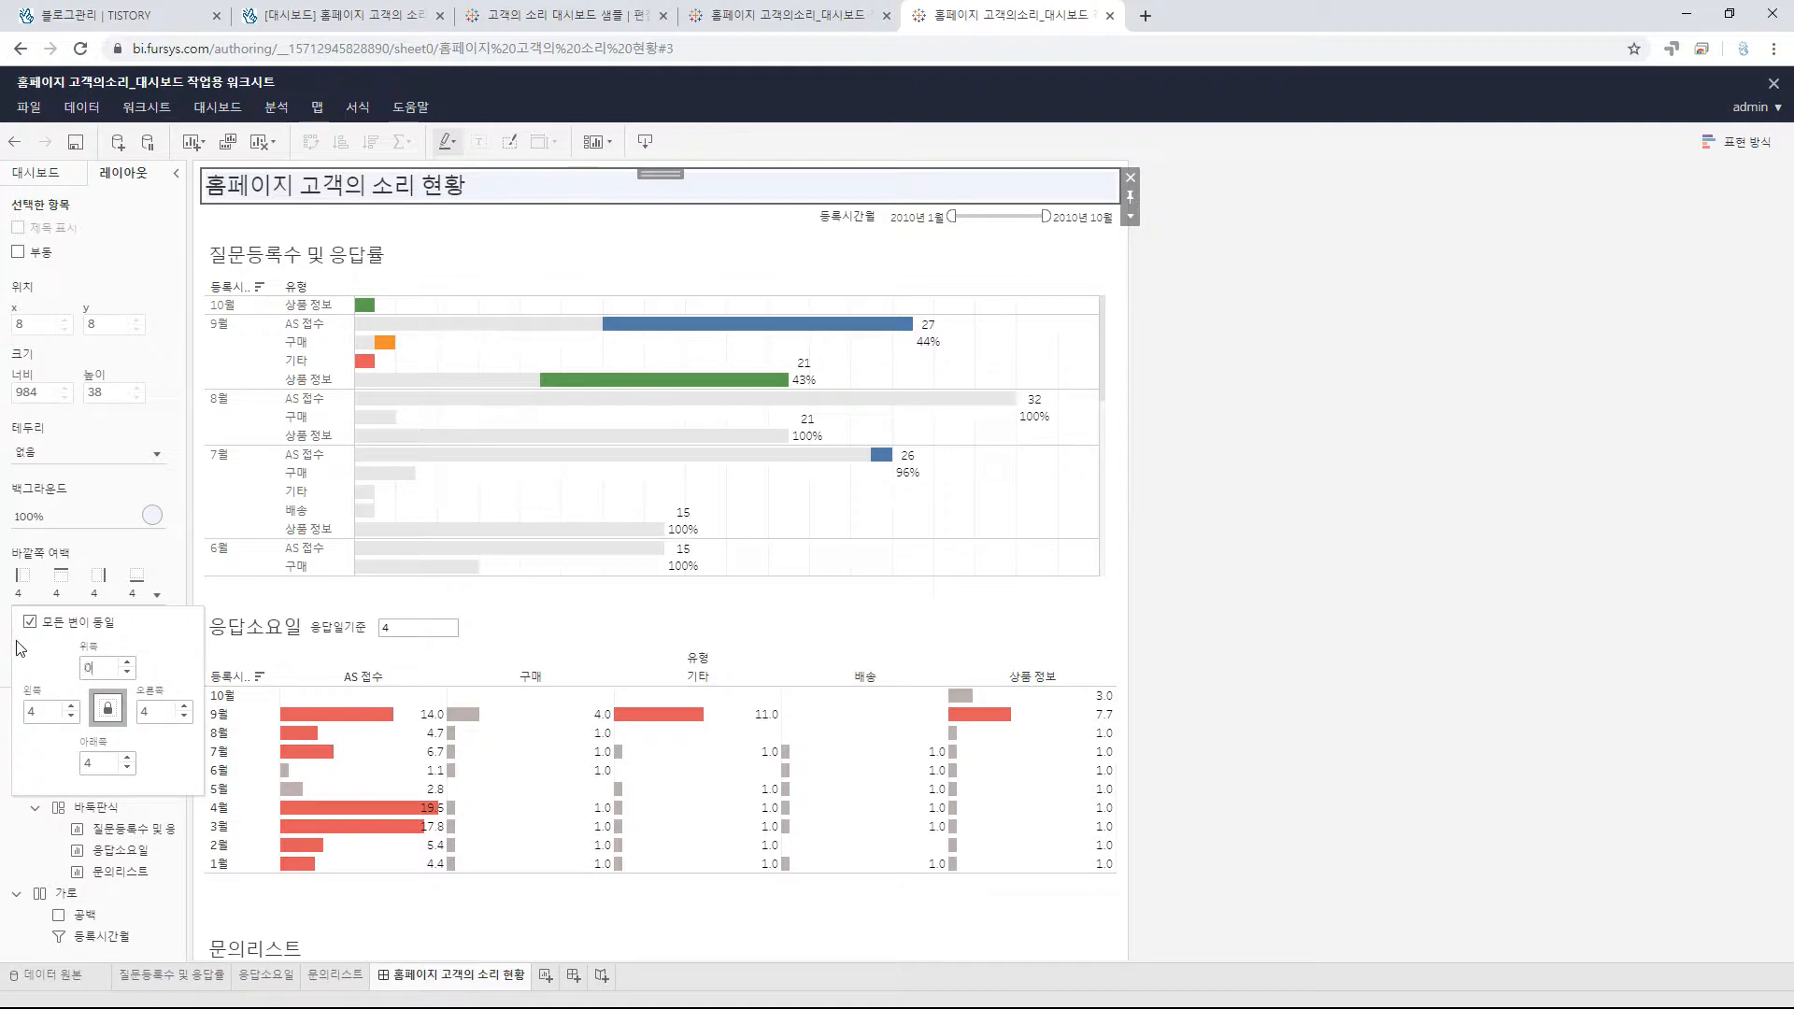
left_click(180, 559)
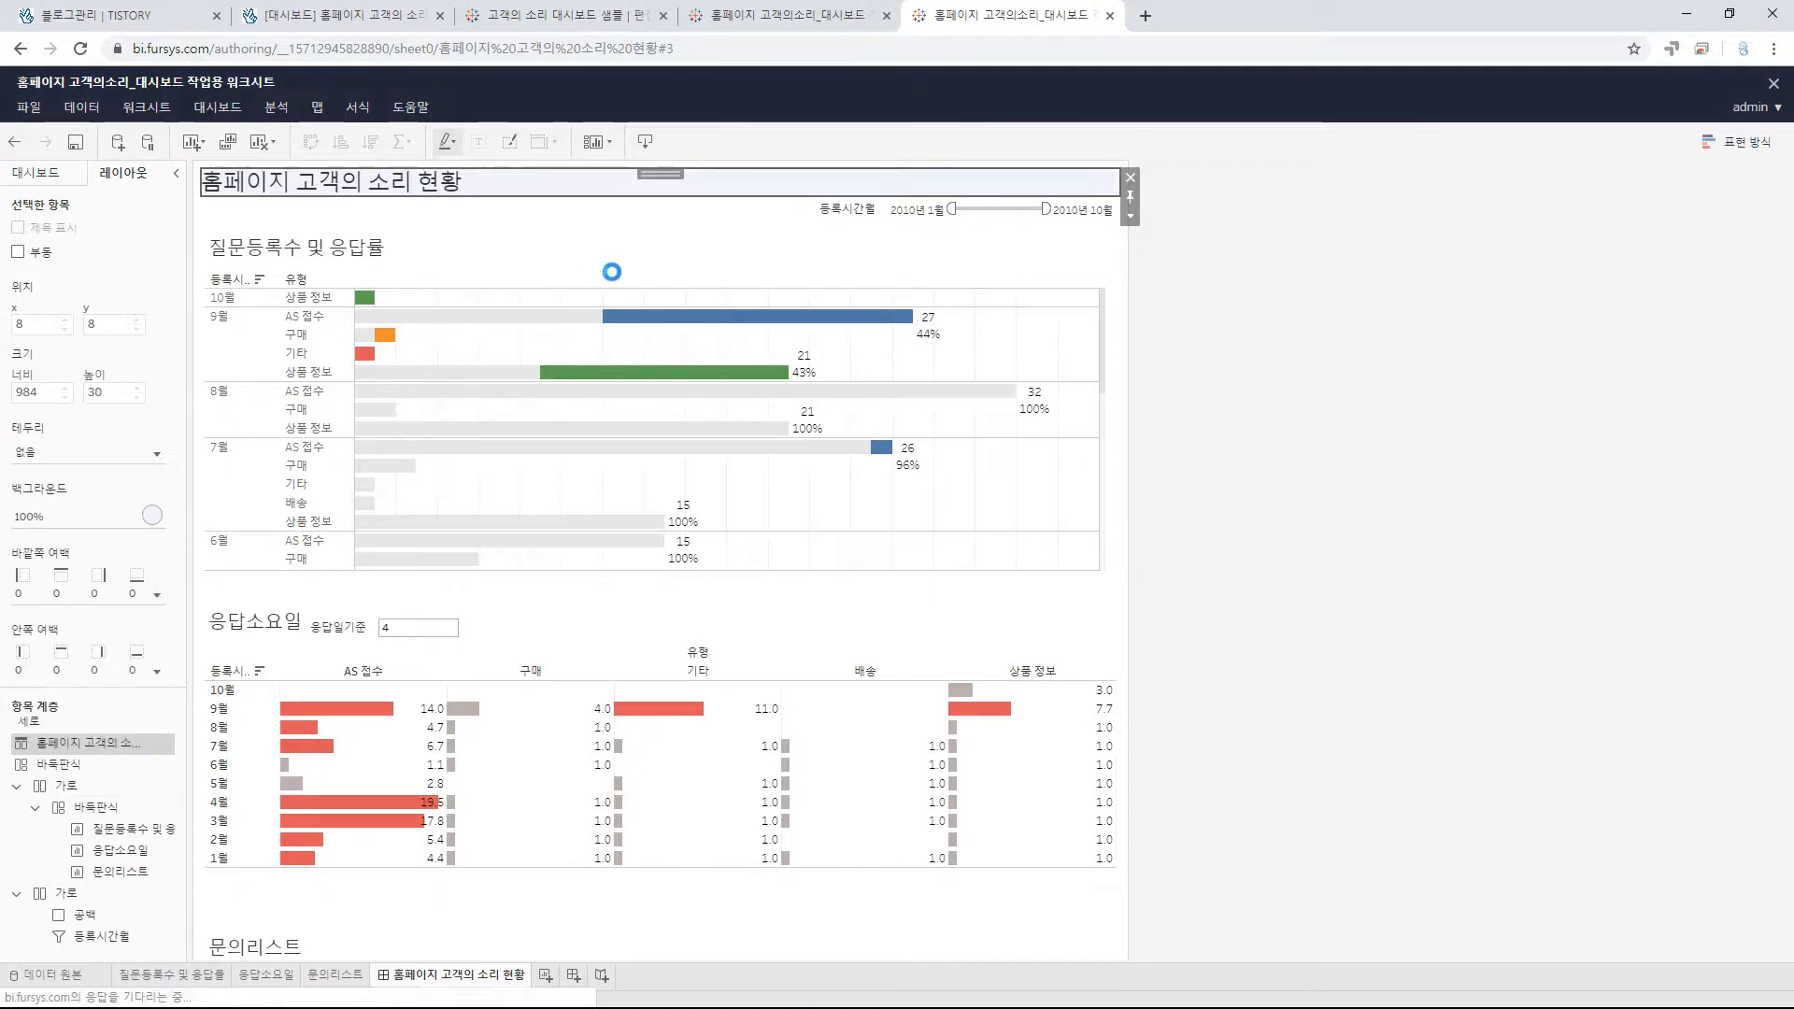
left_click(623, 210)
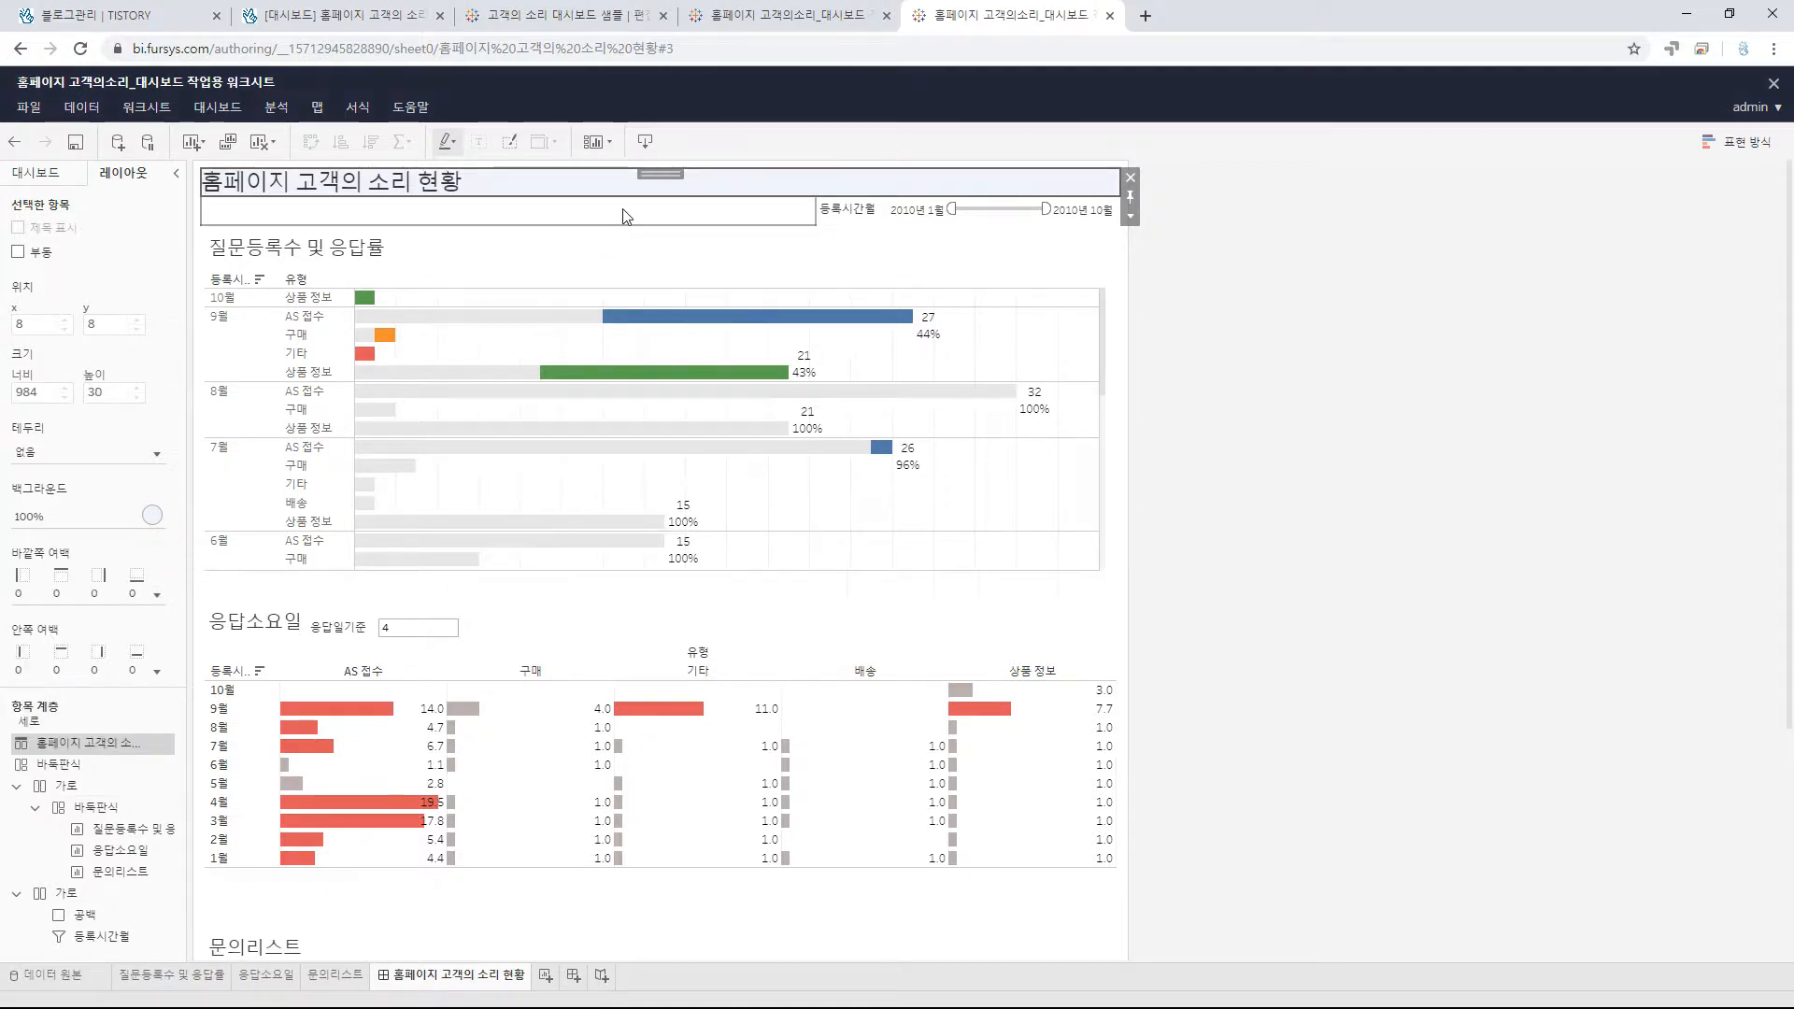
- Give the blank spacer beside the date filter a pale blue background and set its outer padding to 0 on all sides
left_click(154, 515)
left_click(144, 658)
left_click(177, 487)
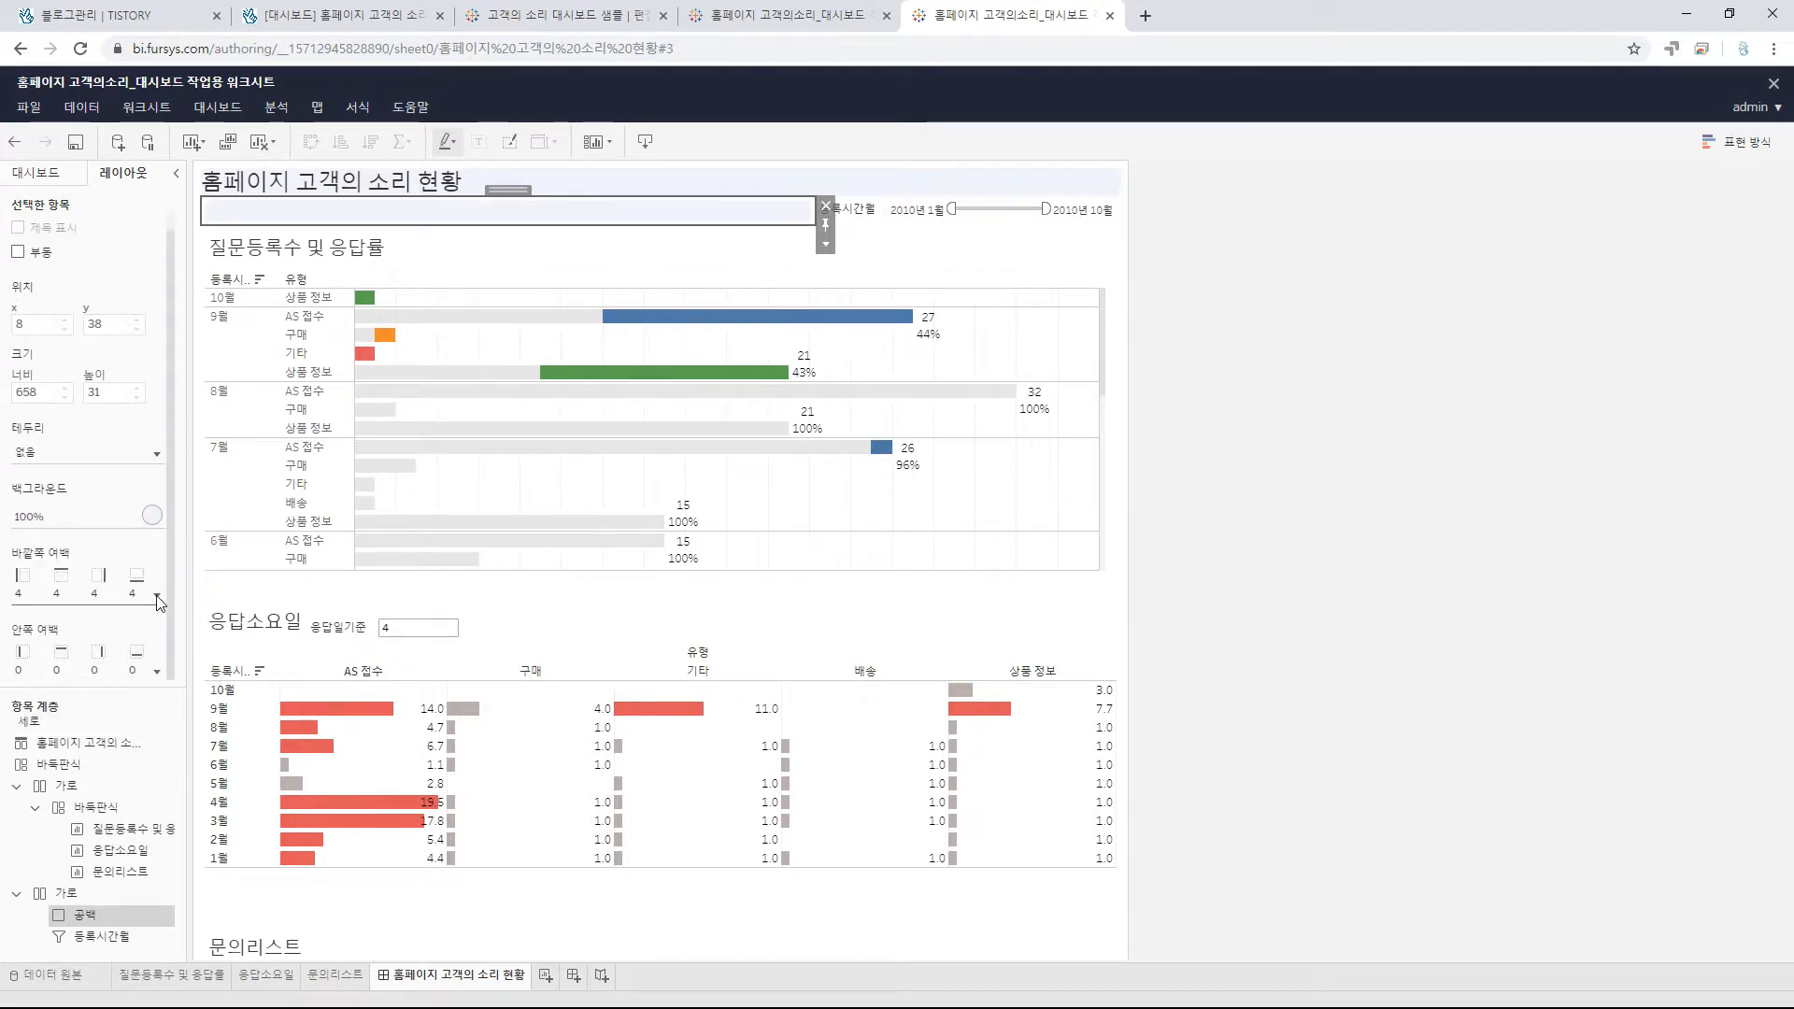
left_click(156, 595)
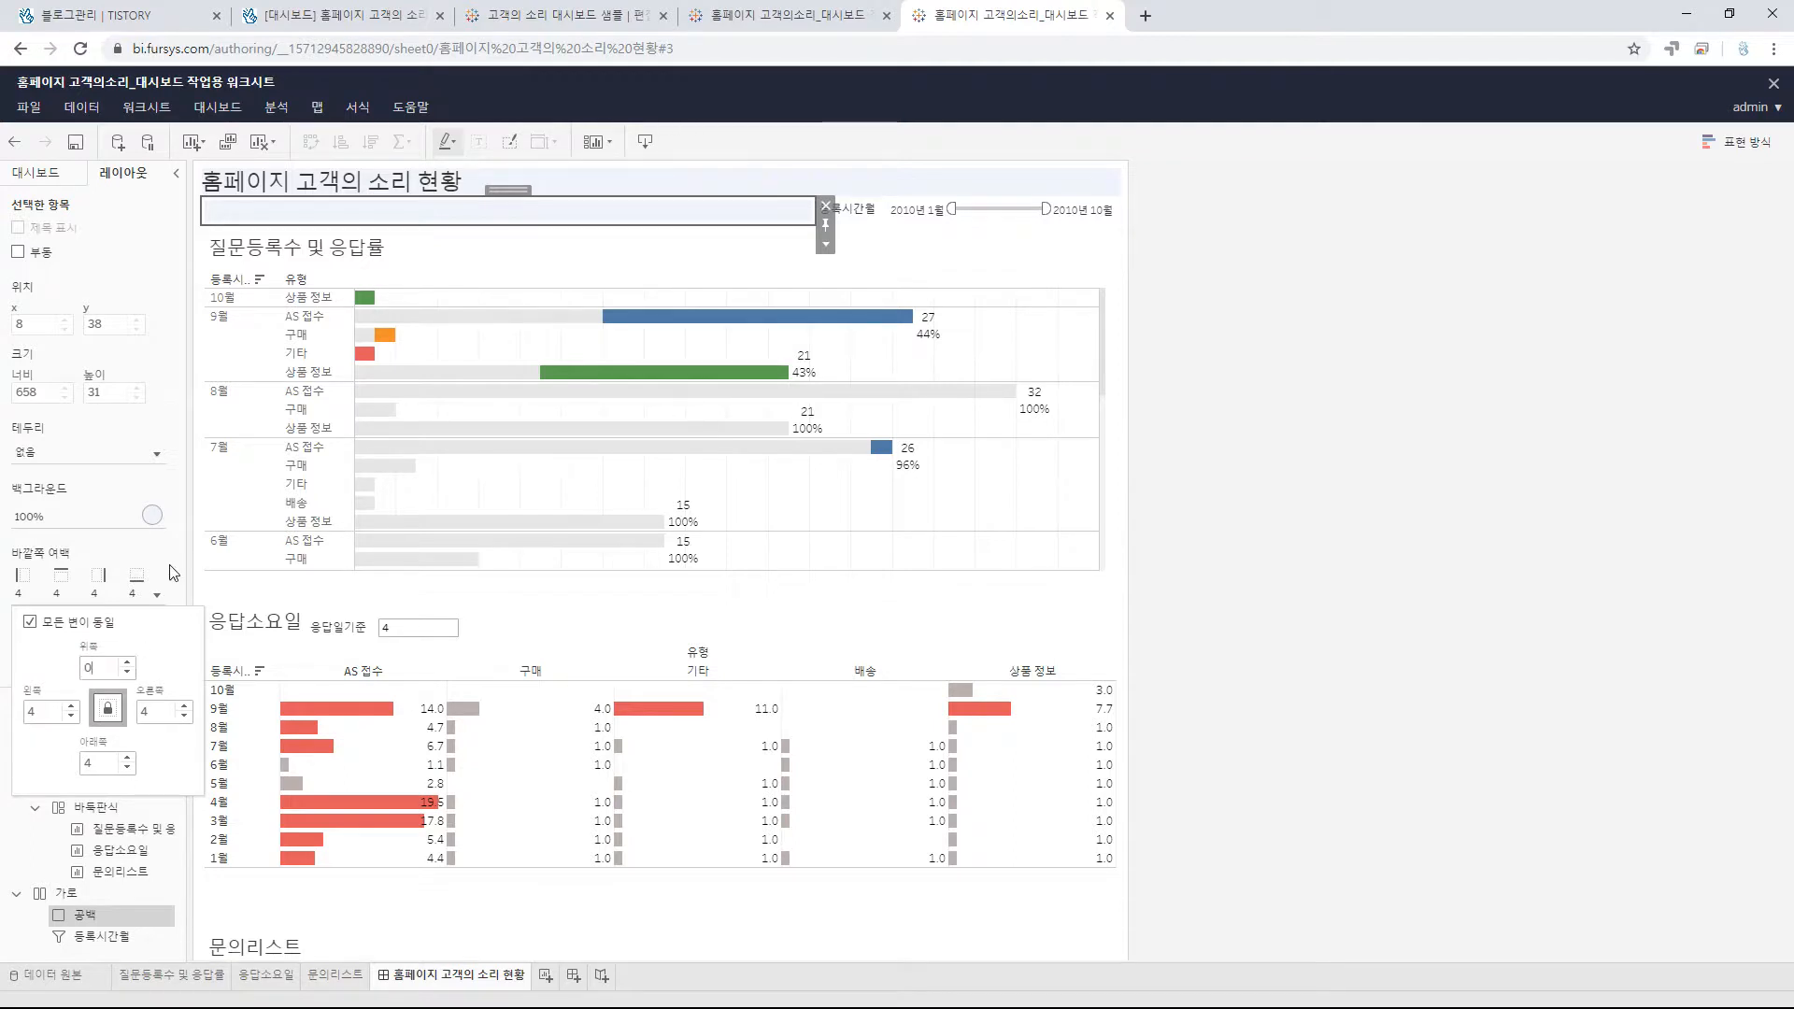
key("Return")
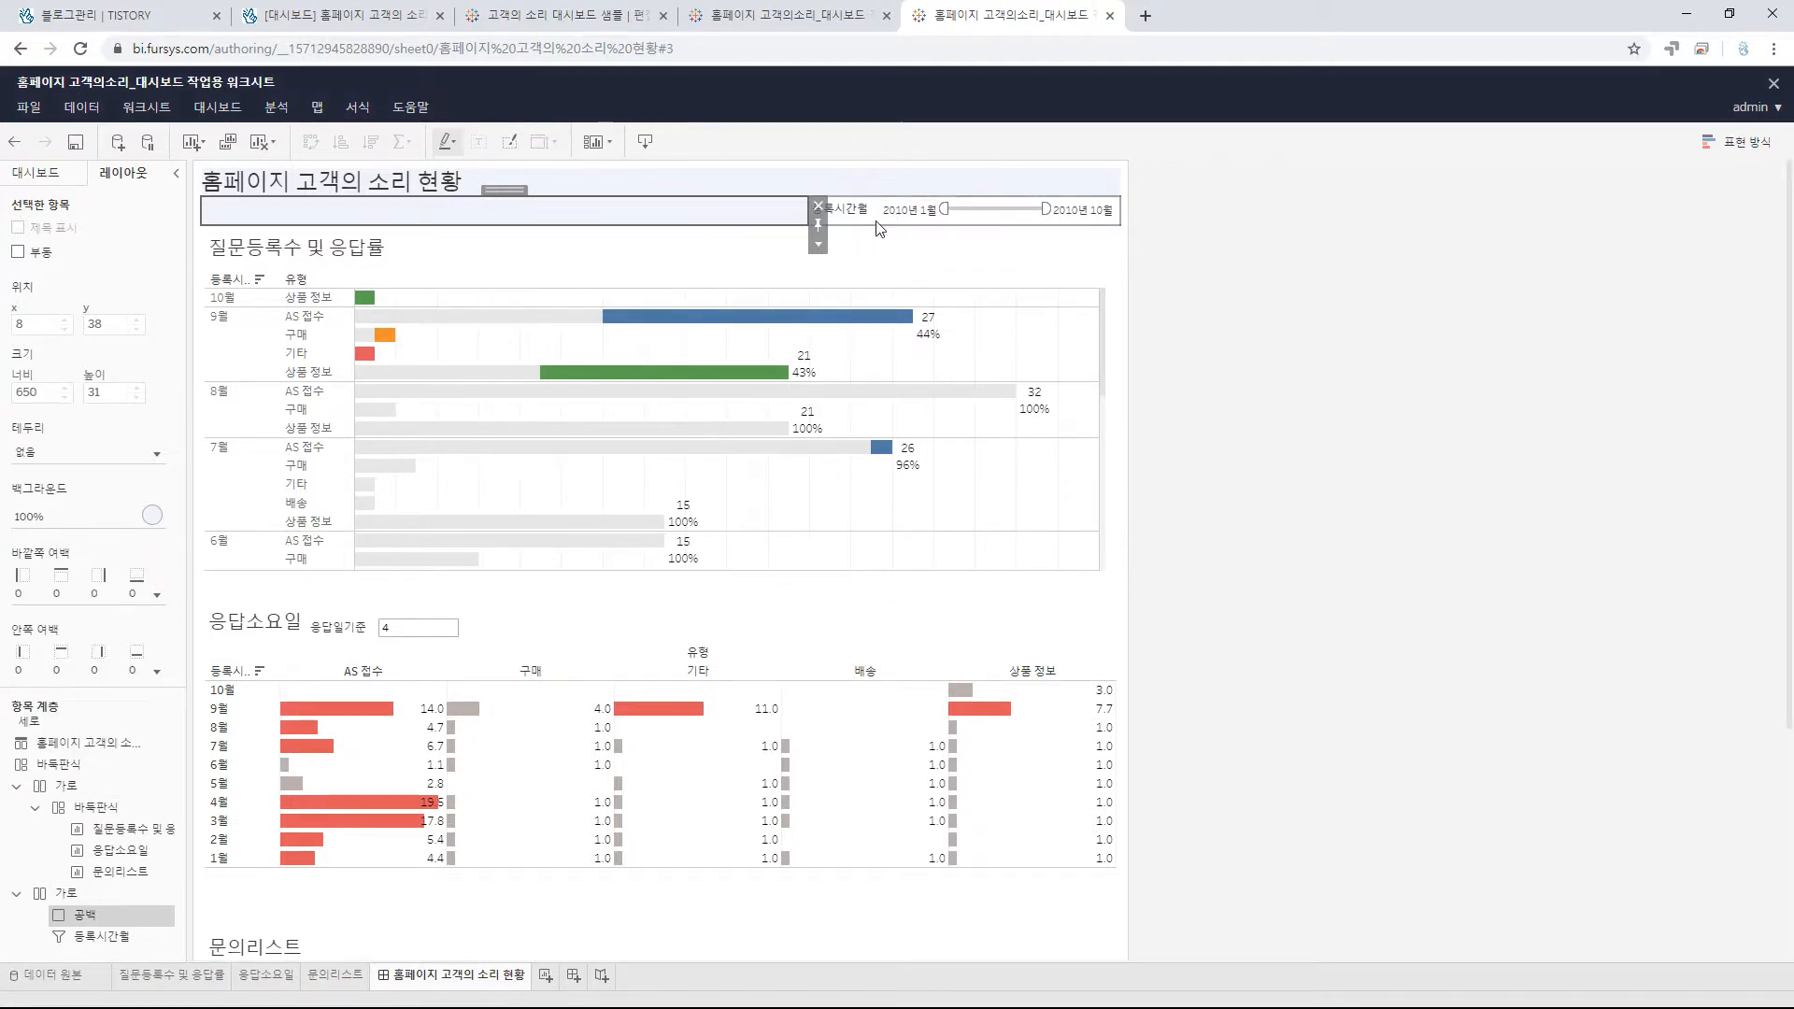
- Give the 등록시간월 filter the same pale blue background and set its outer padding to 0 on all sides
left_click(878, 228)
left_click(151, 514)
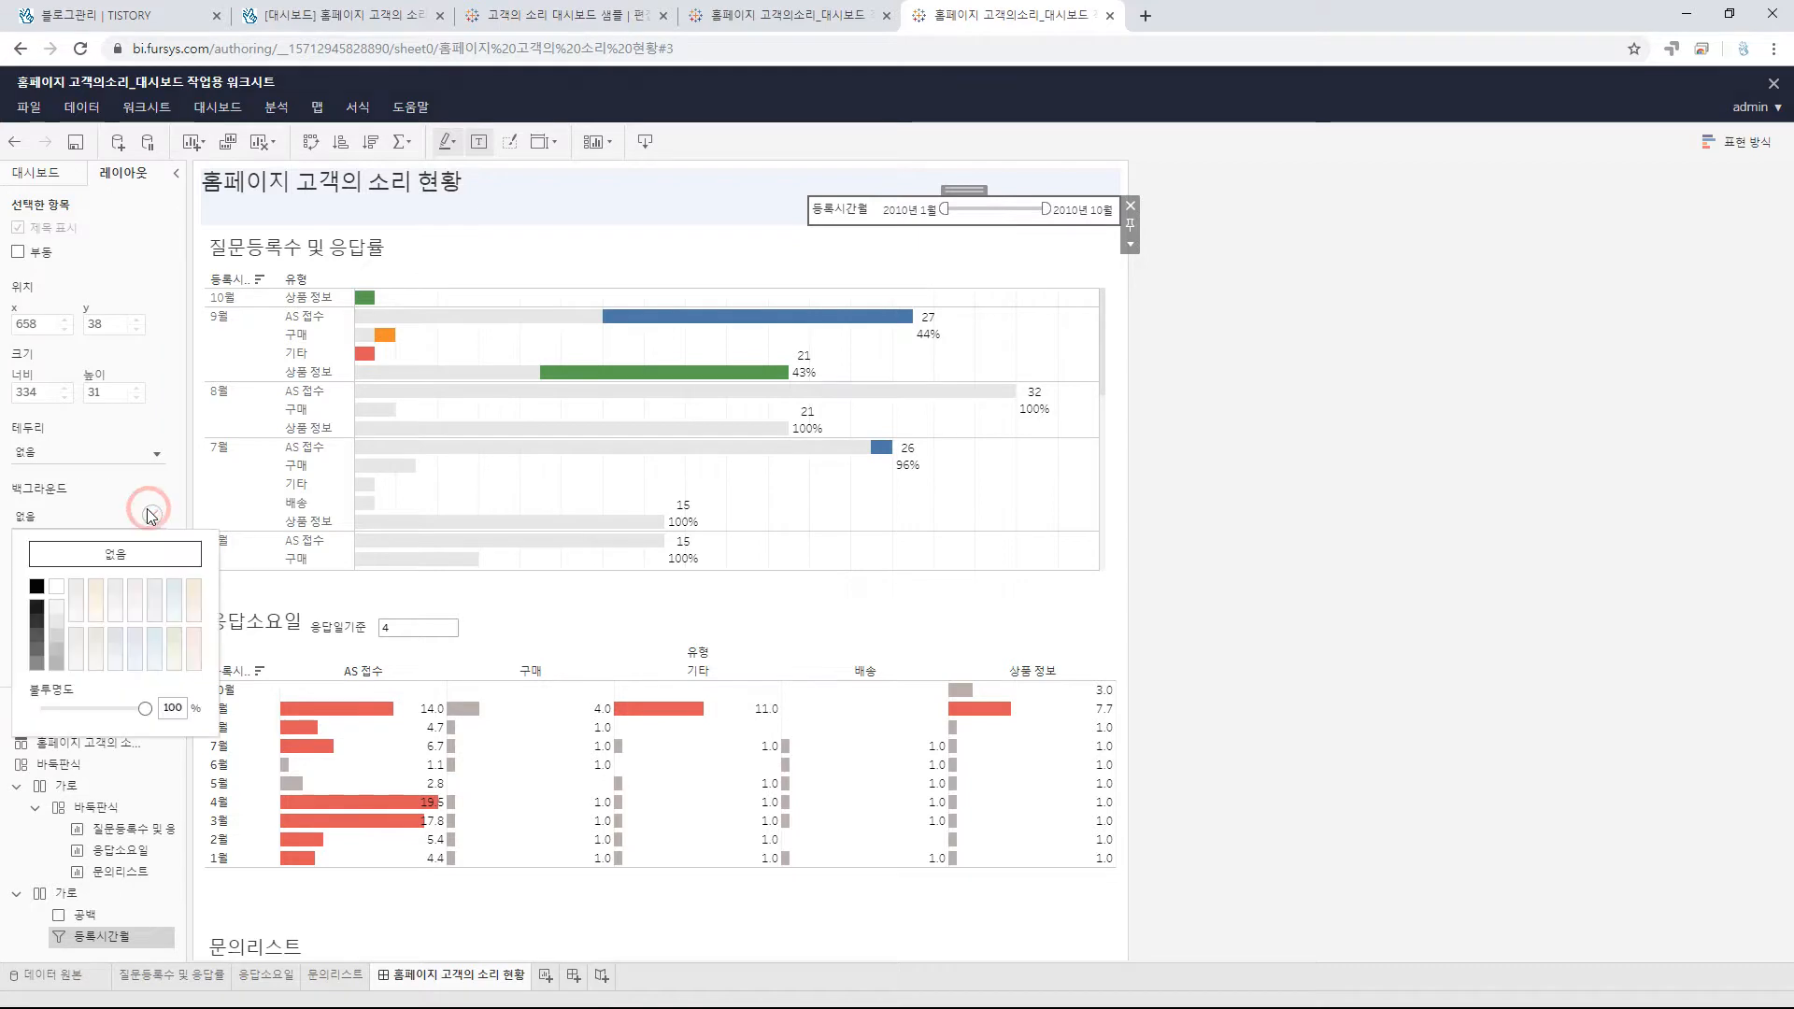
left_click(135, 663)
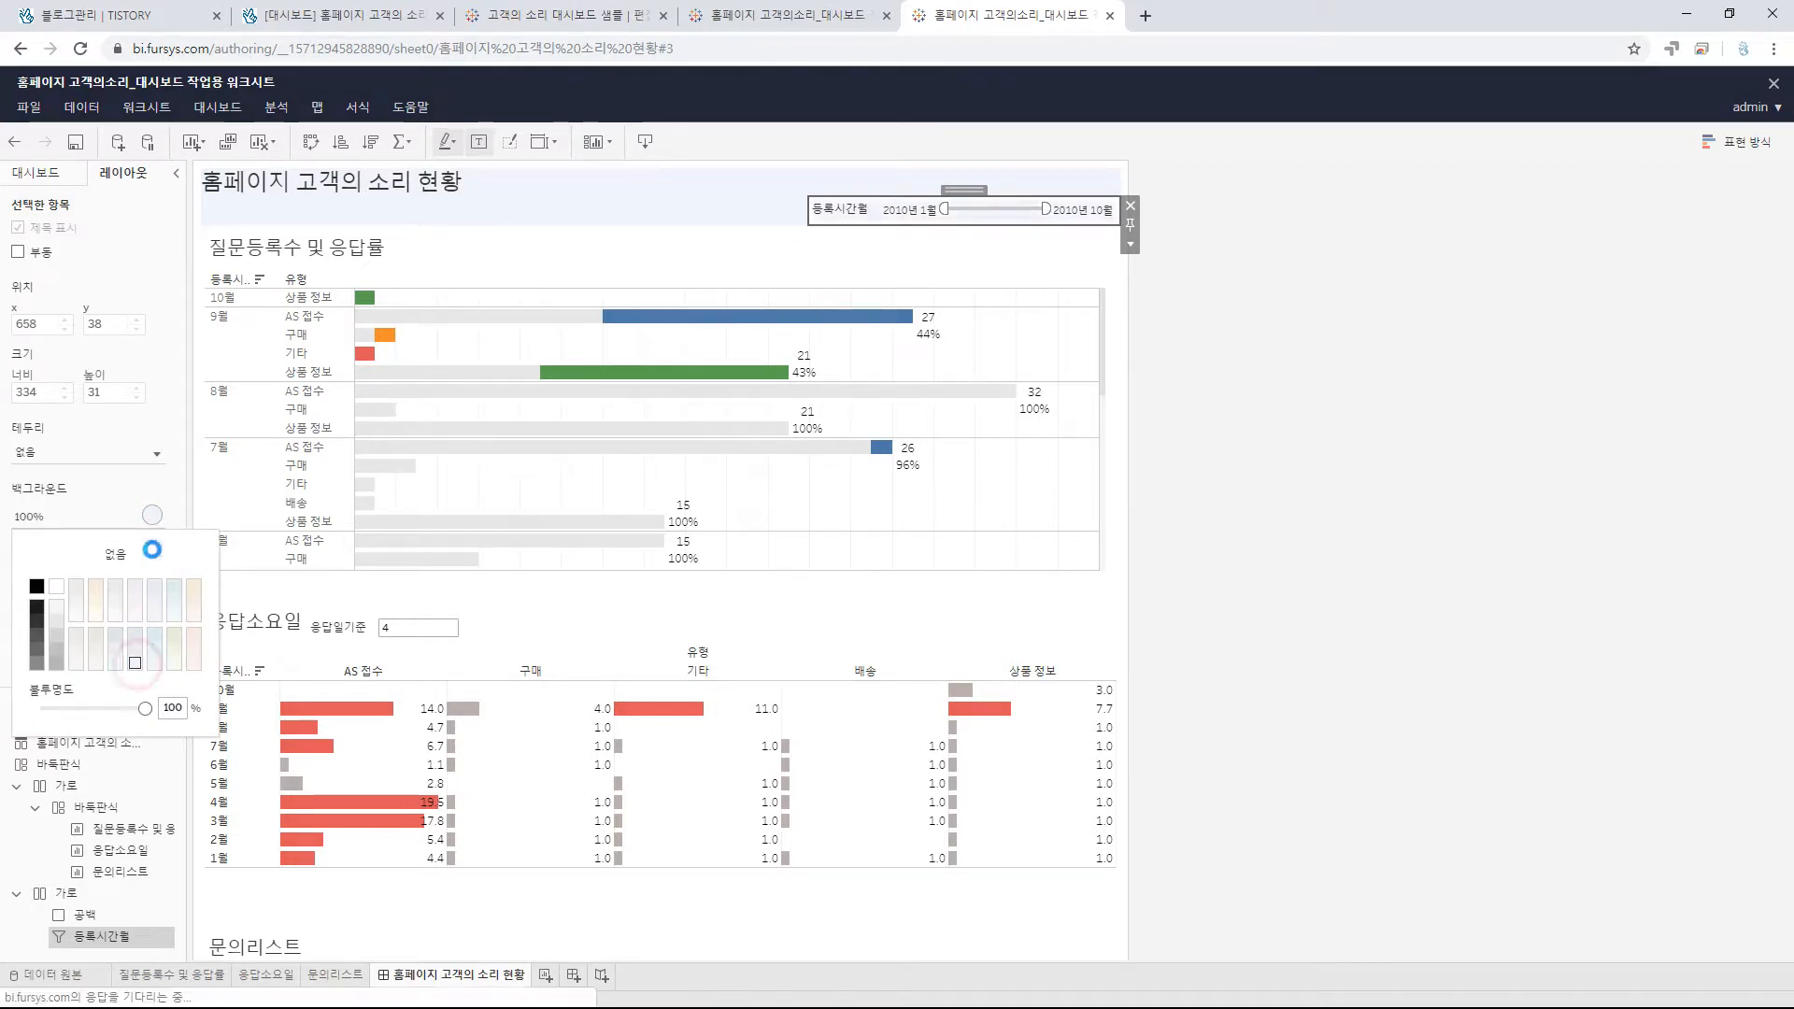
left_click(160, 491)
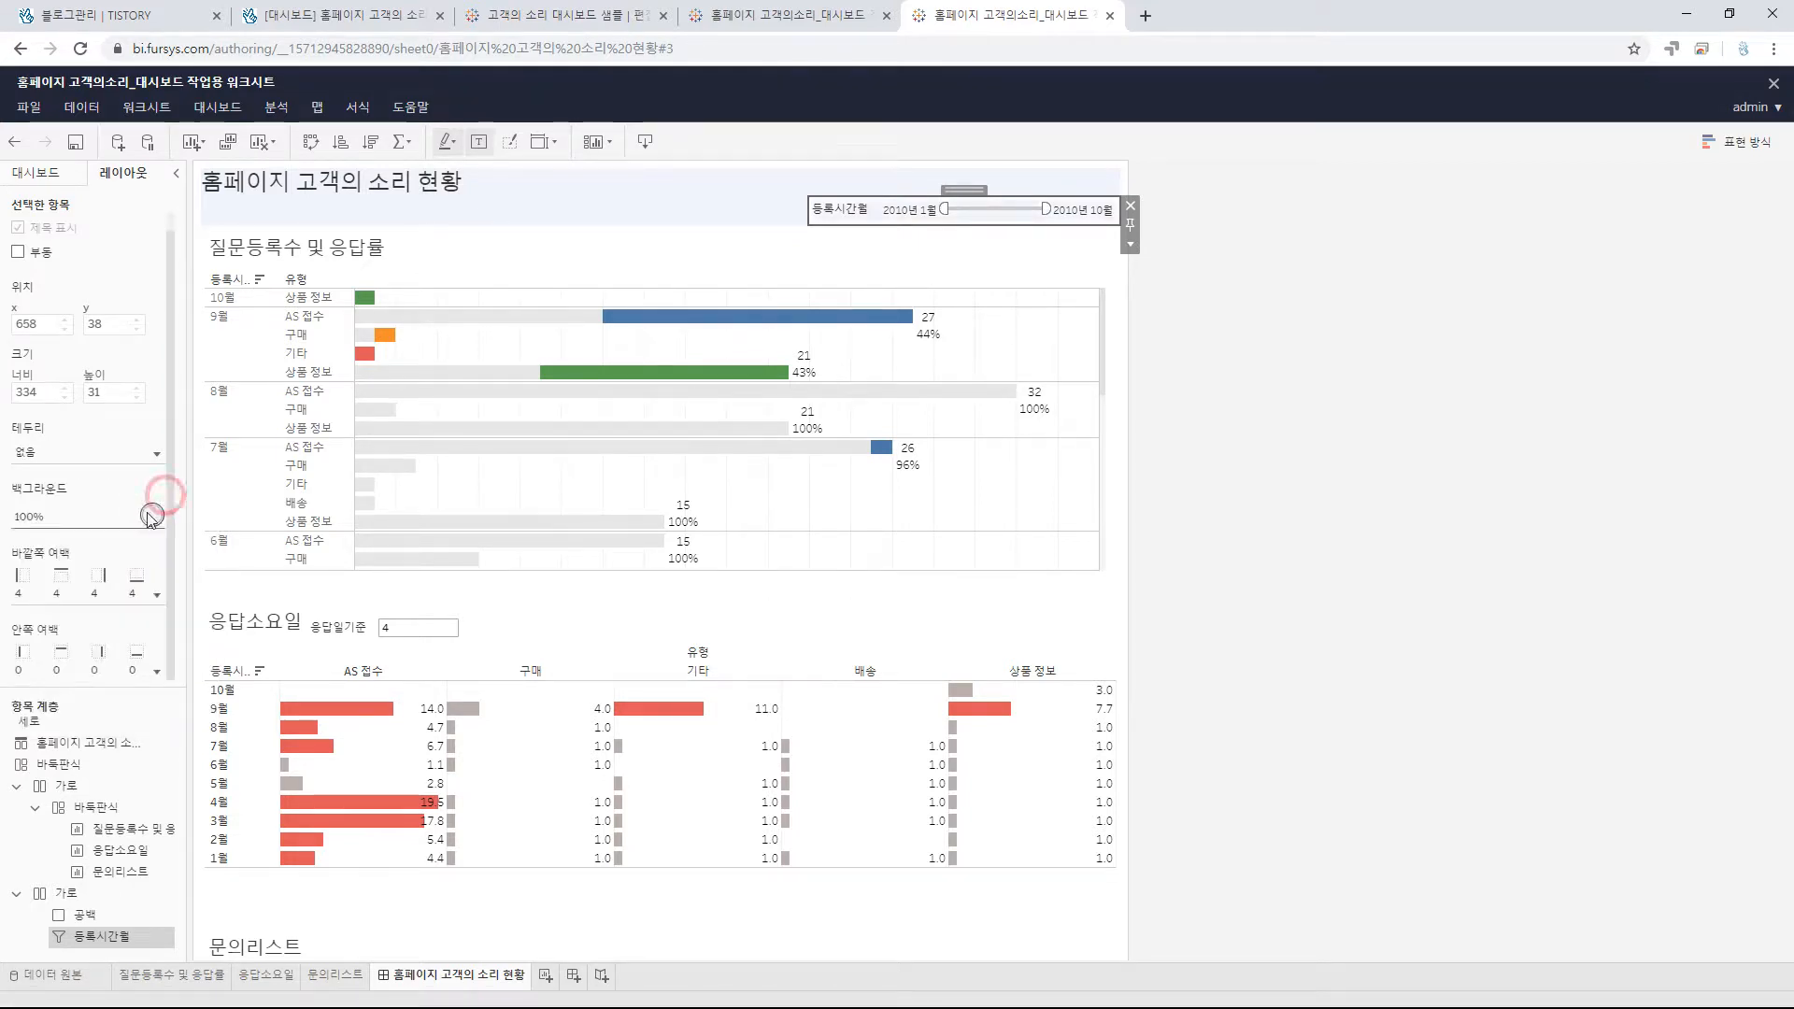
left_click(156, 594)
left_click(106, 758)
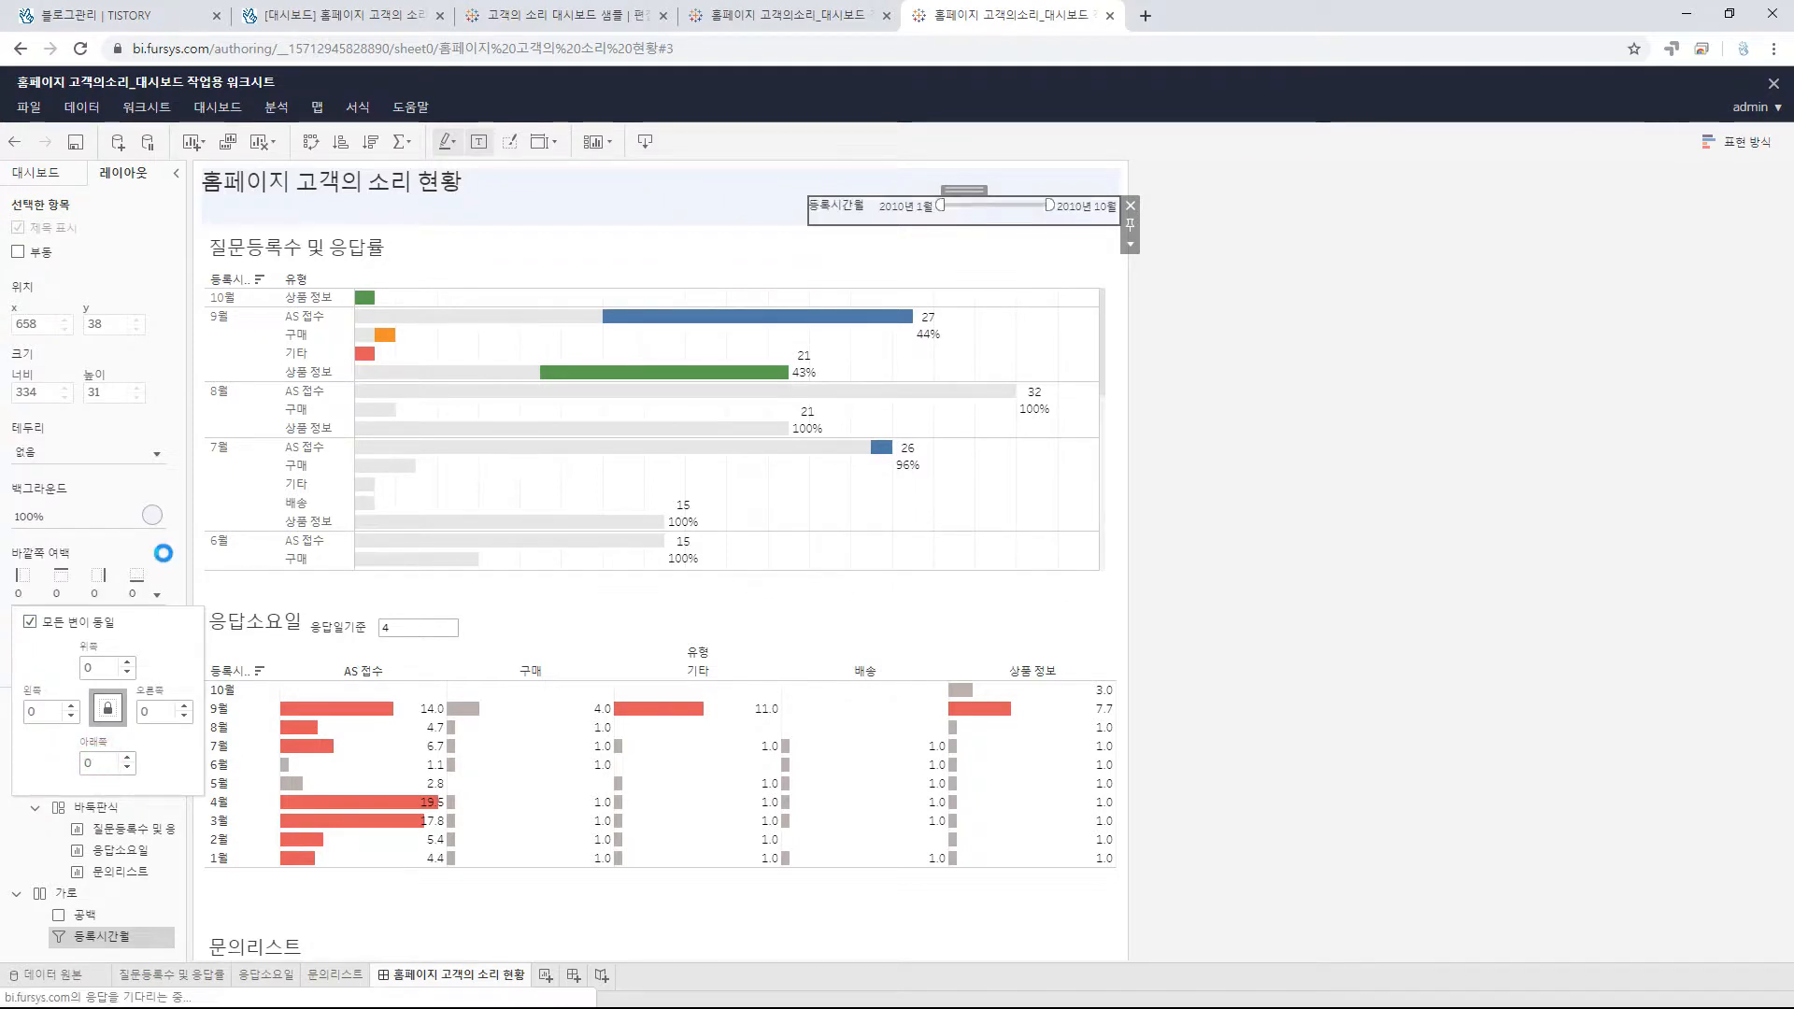
left_click(165, 555)
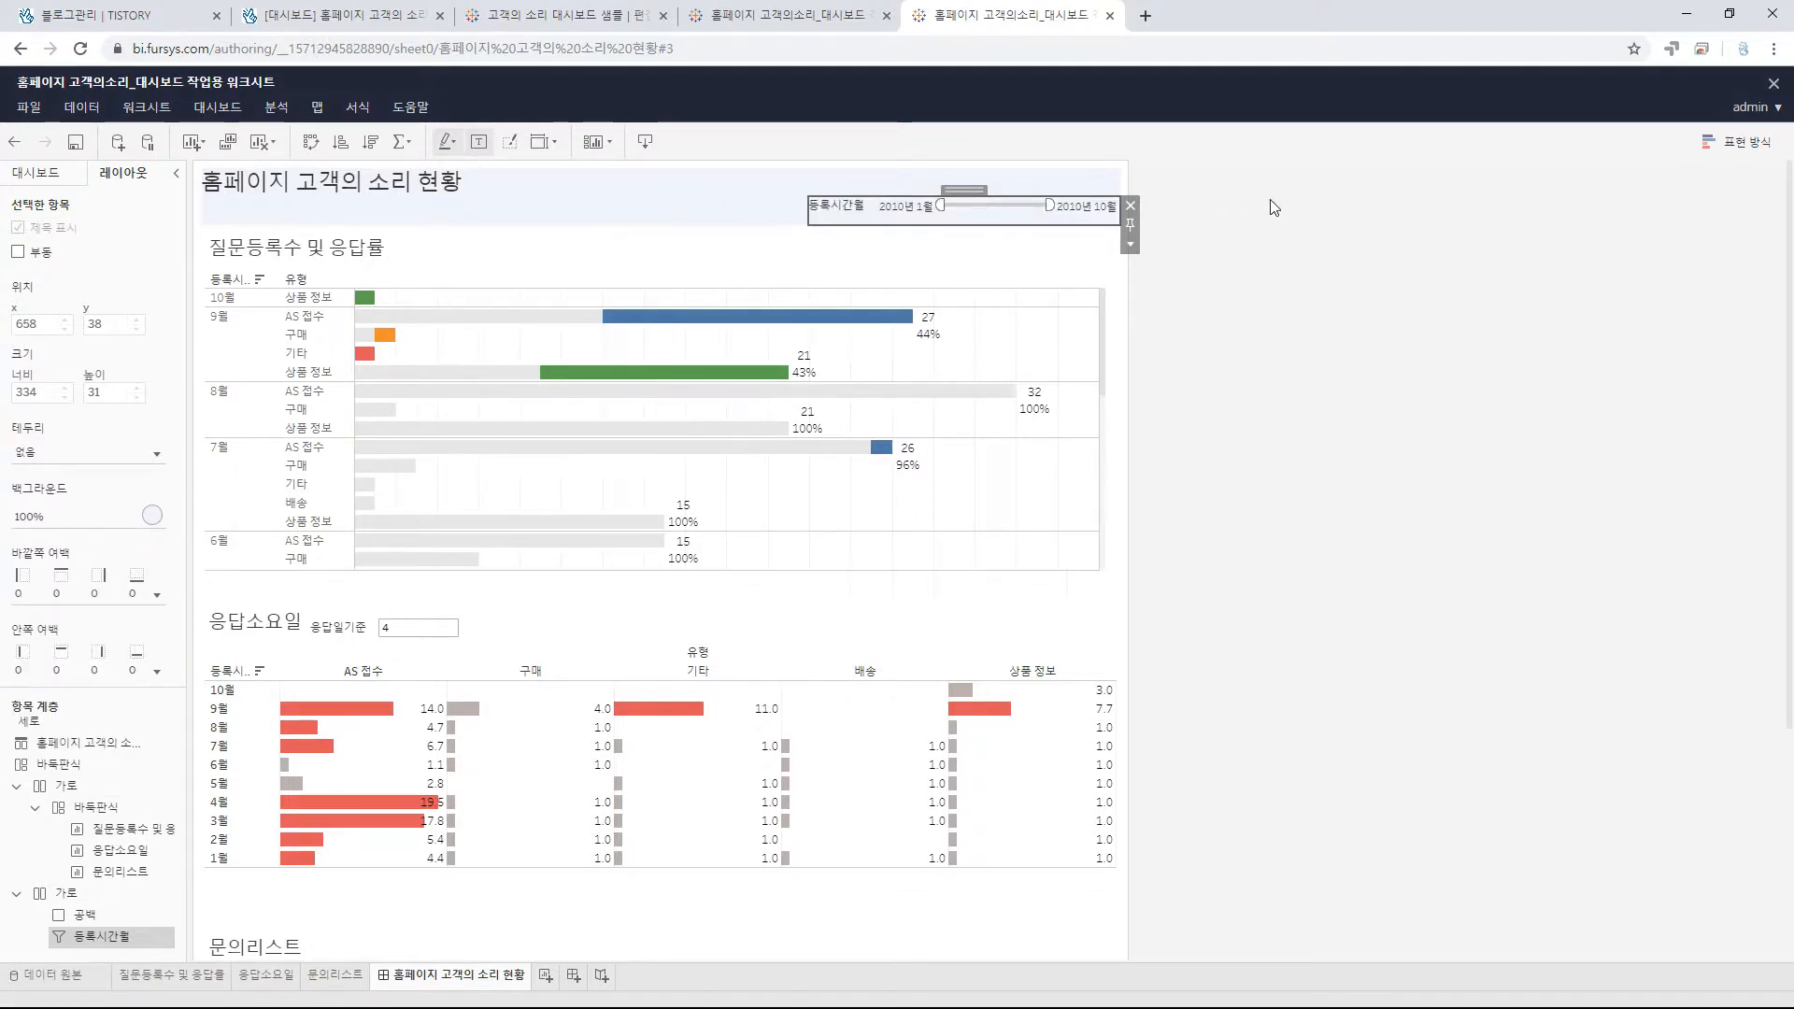
left_click(1262, 228)
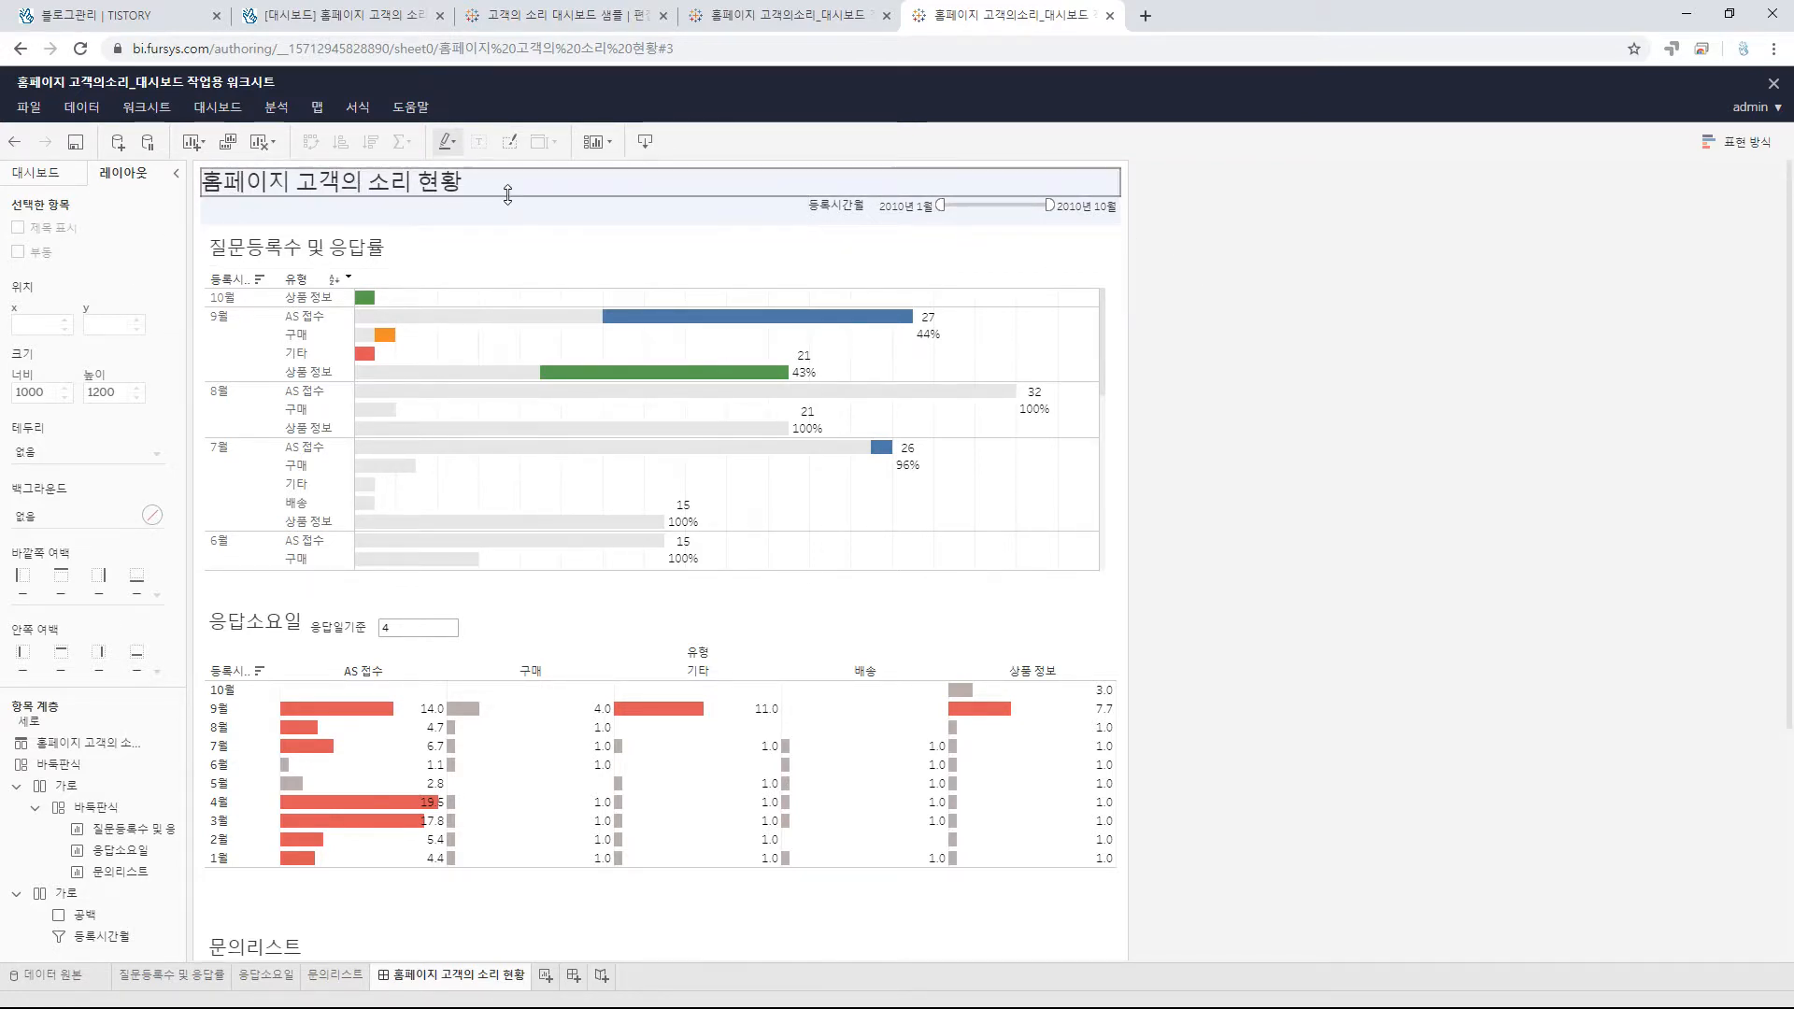
- Enlarge the dashboard title area to a height of about 46 and insert a space before the sheet name in the title
left_click_drag(507, 193, 516, 211)
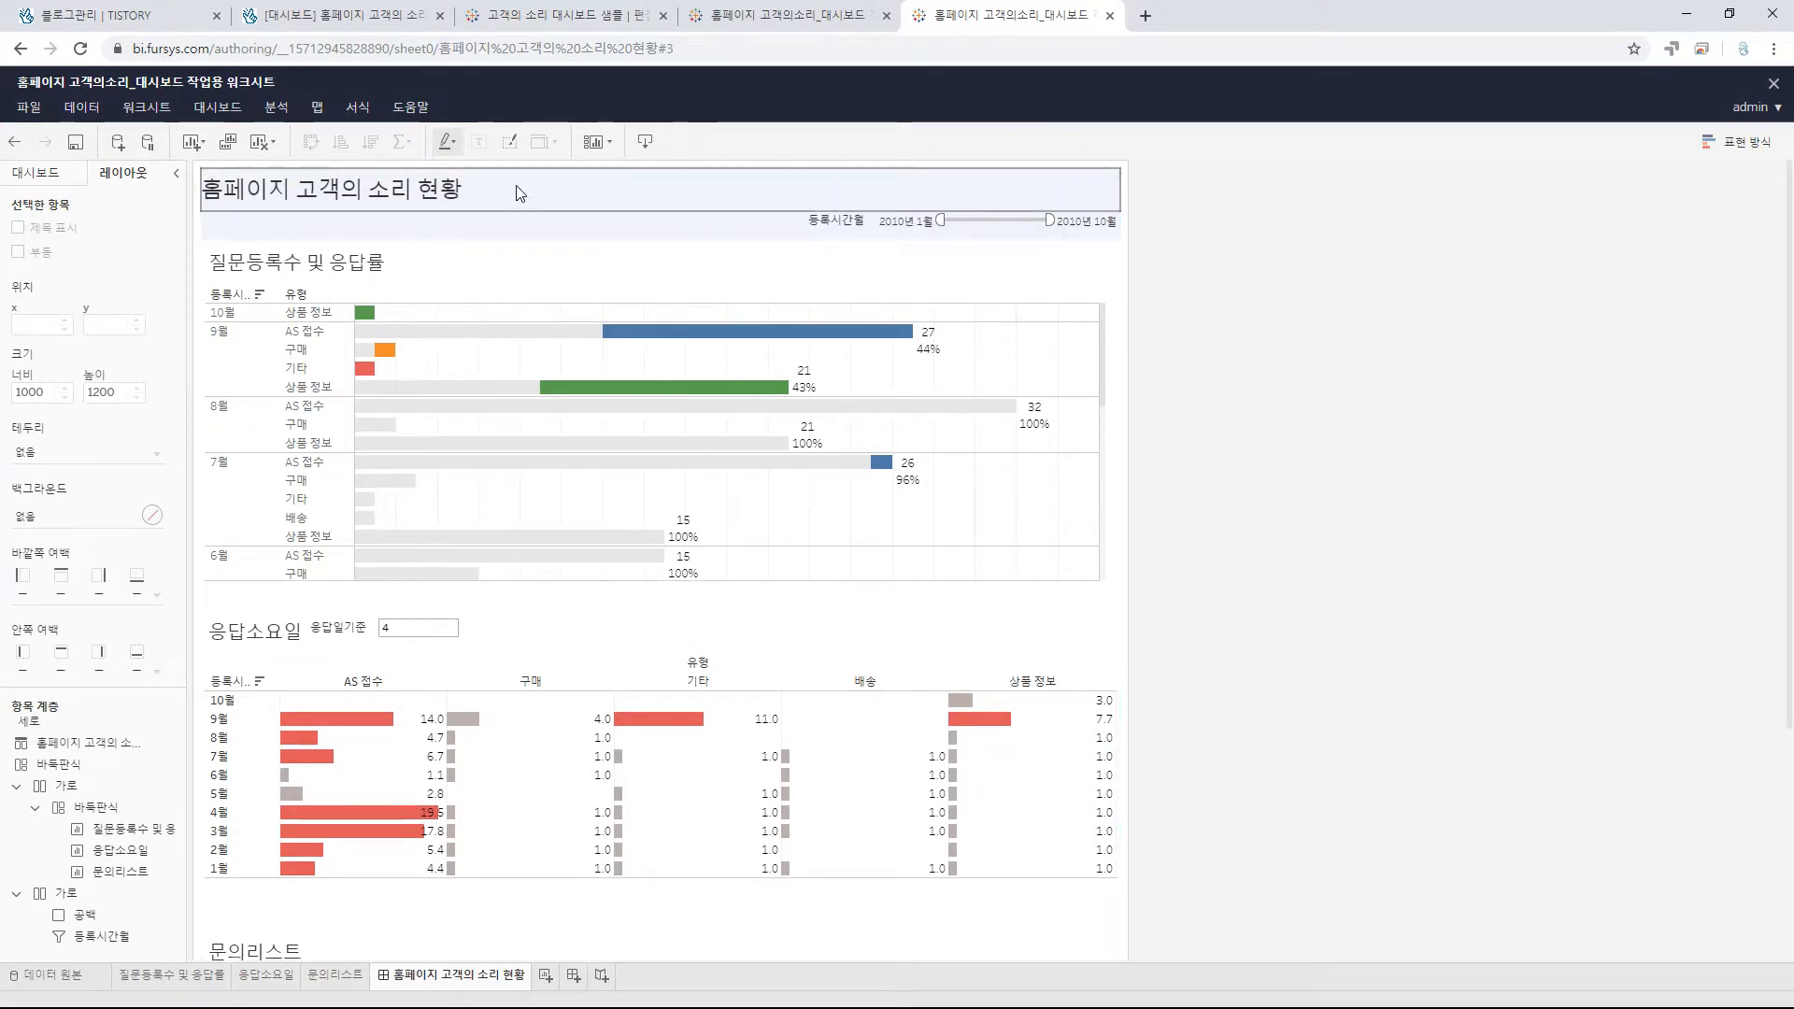
left_click(515, 185)
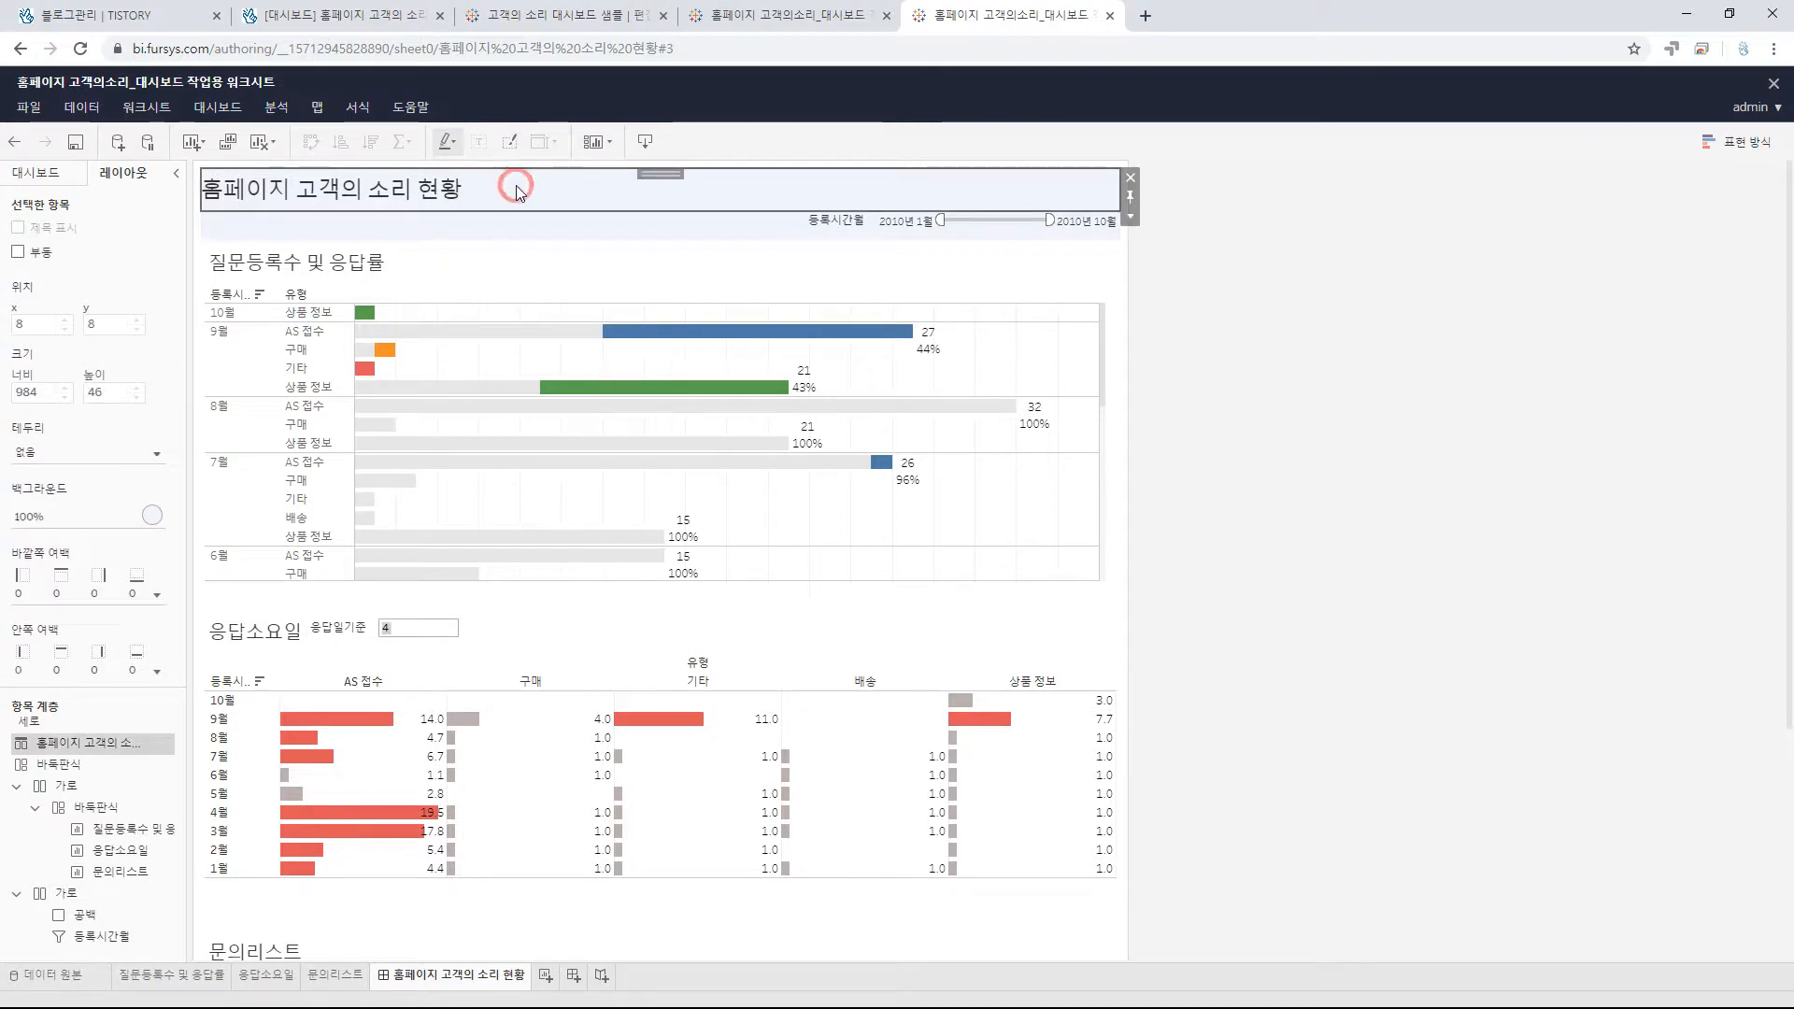
left_click(1129, 218)
left_click(1161, 242)
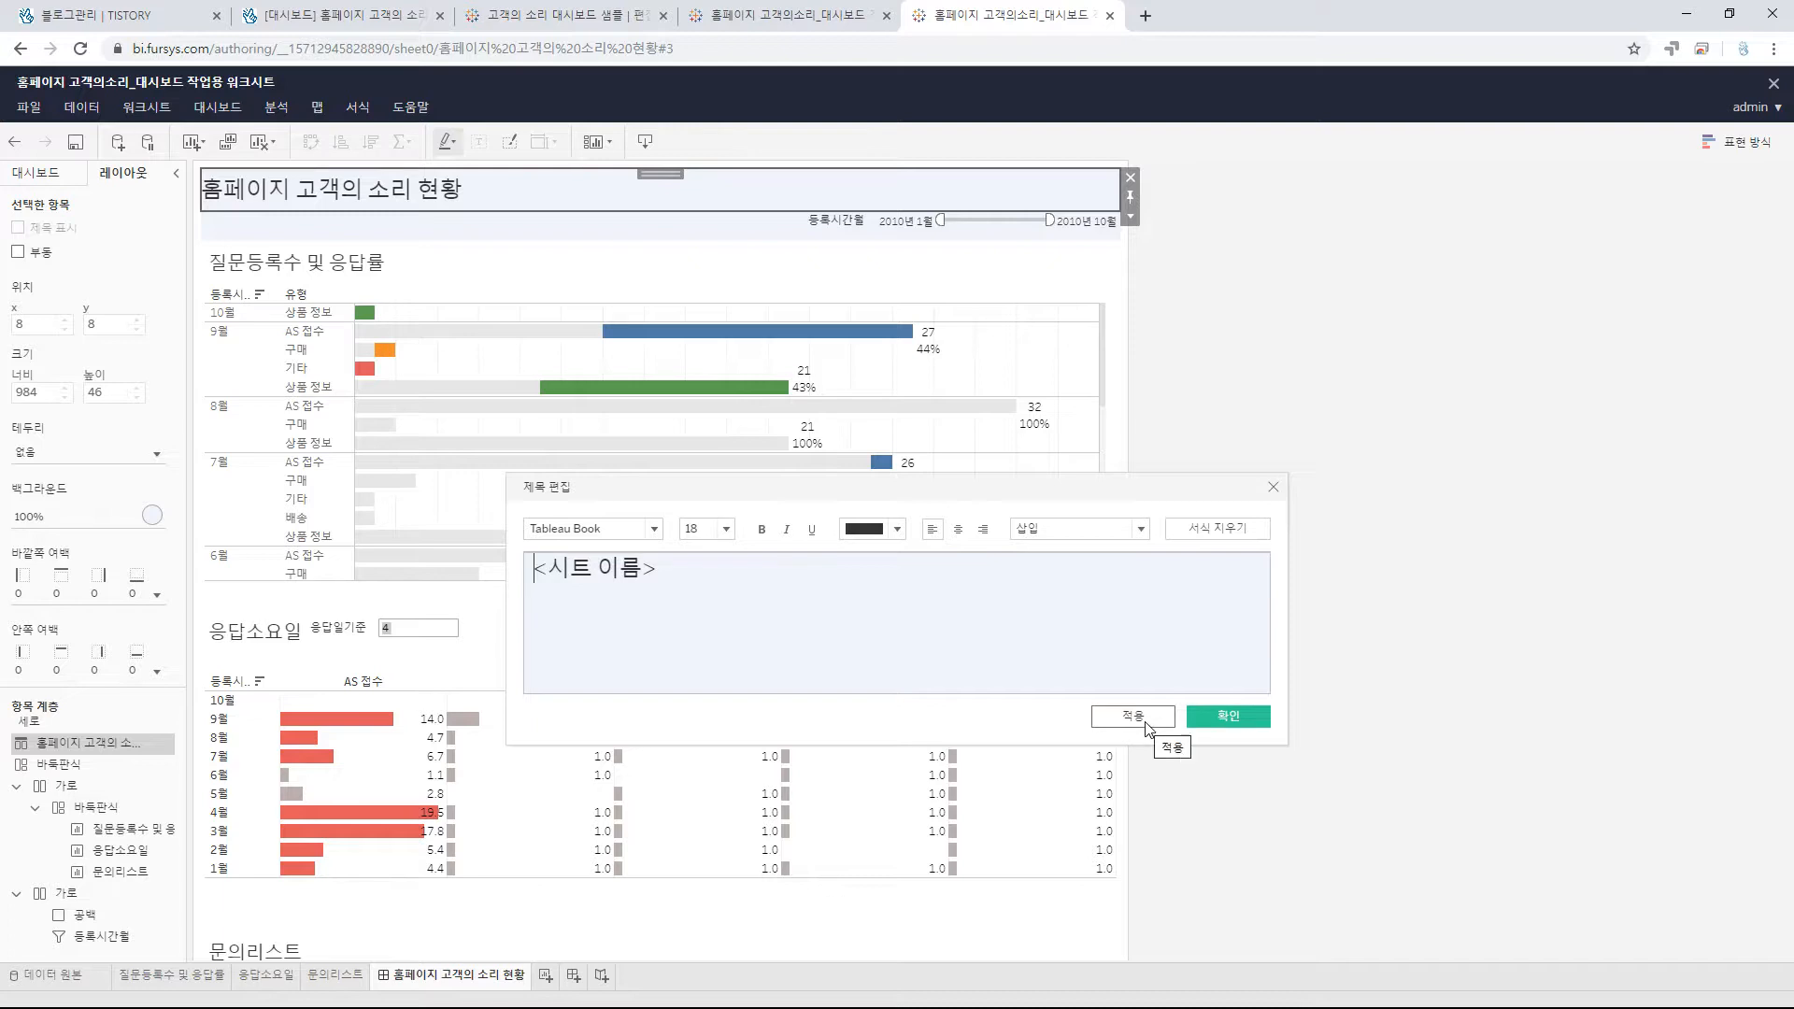
left_click(1140, 719)
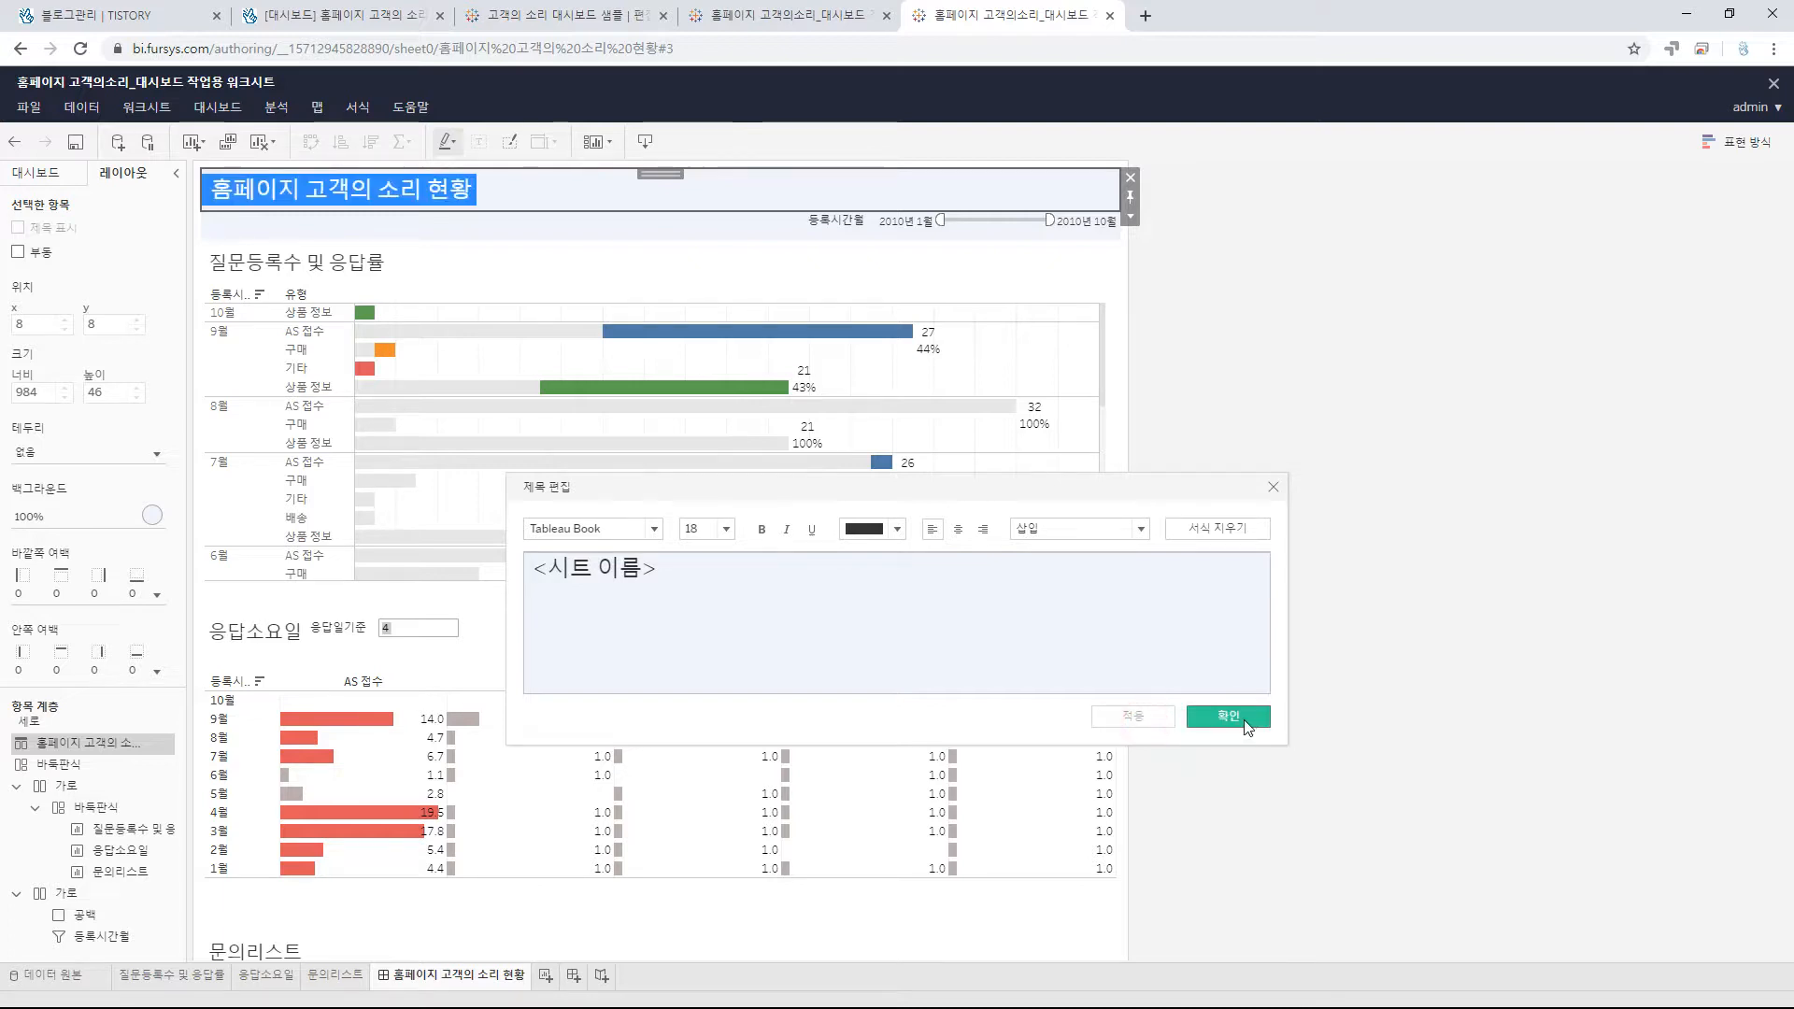
left_click(976, 614)
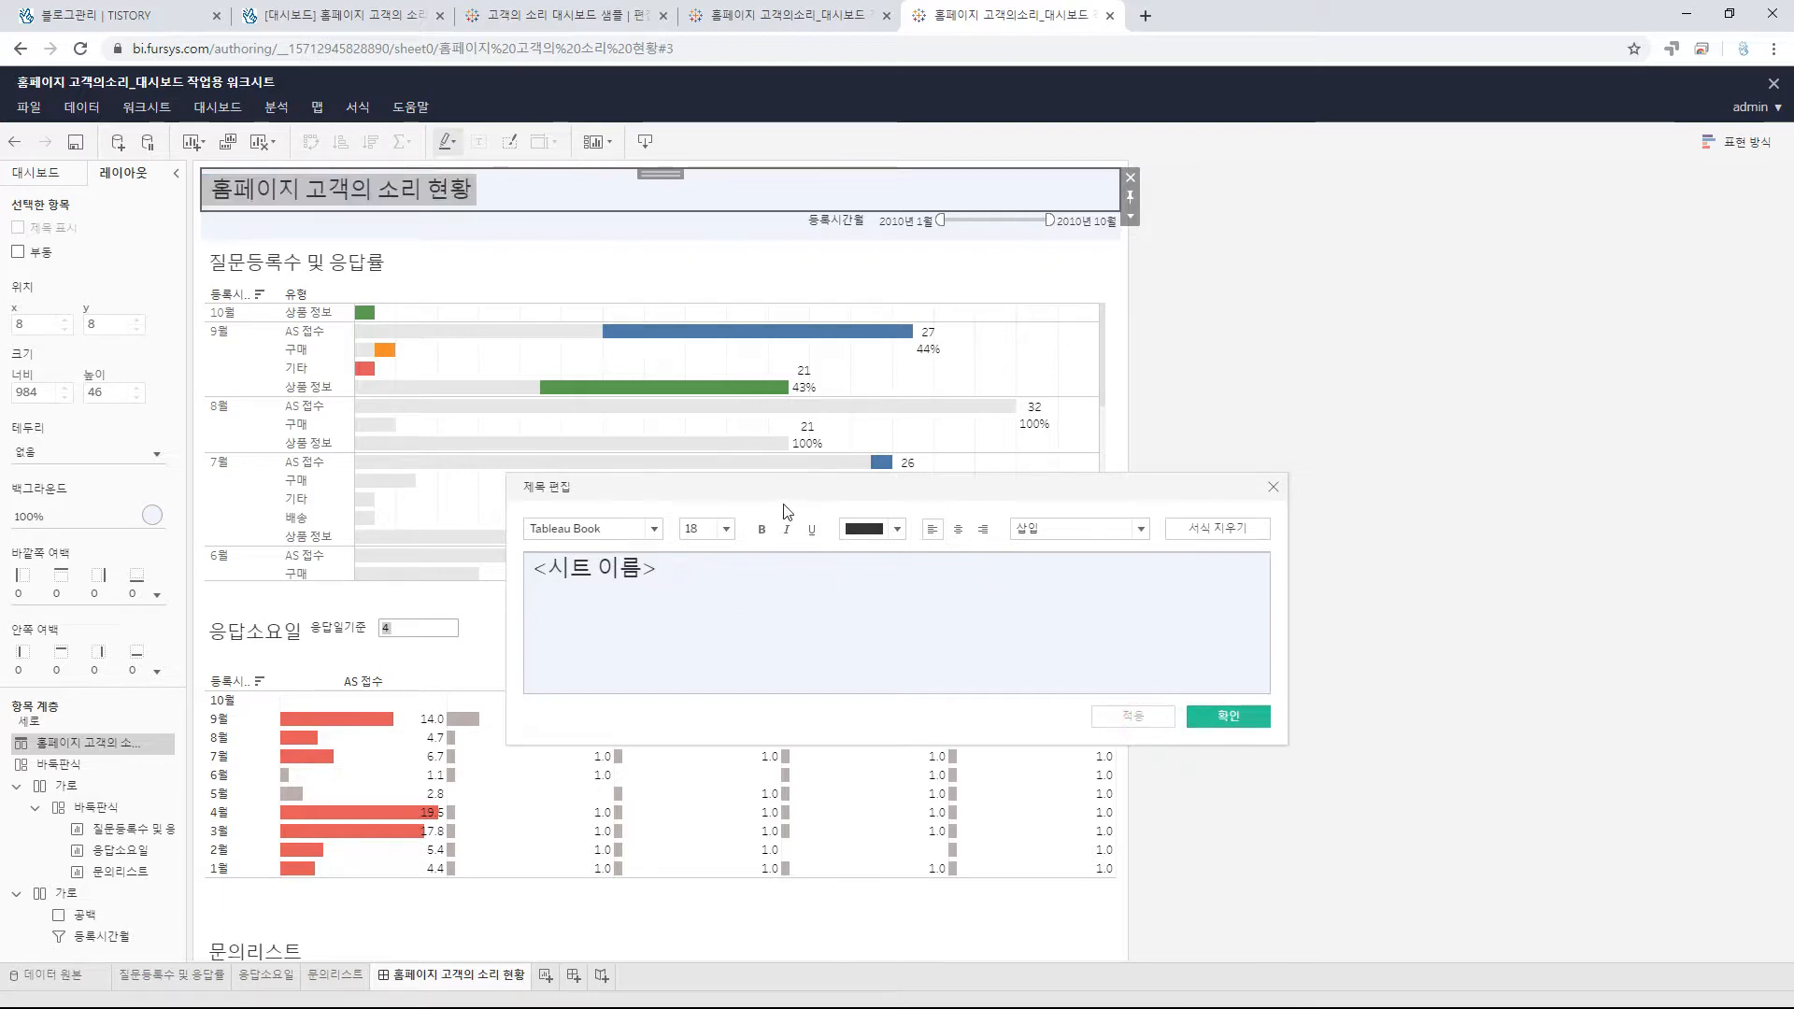
- Format the dashboard title text as Georgia, size 20, bold, and apply it
left_click_drag(789, 484, 1151, 287)
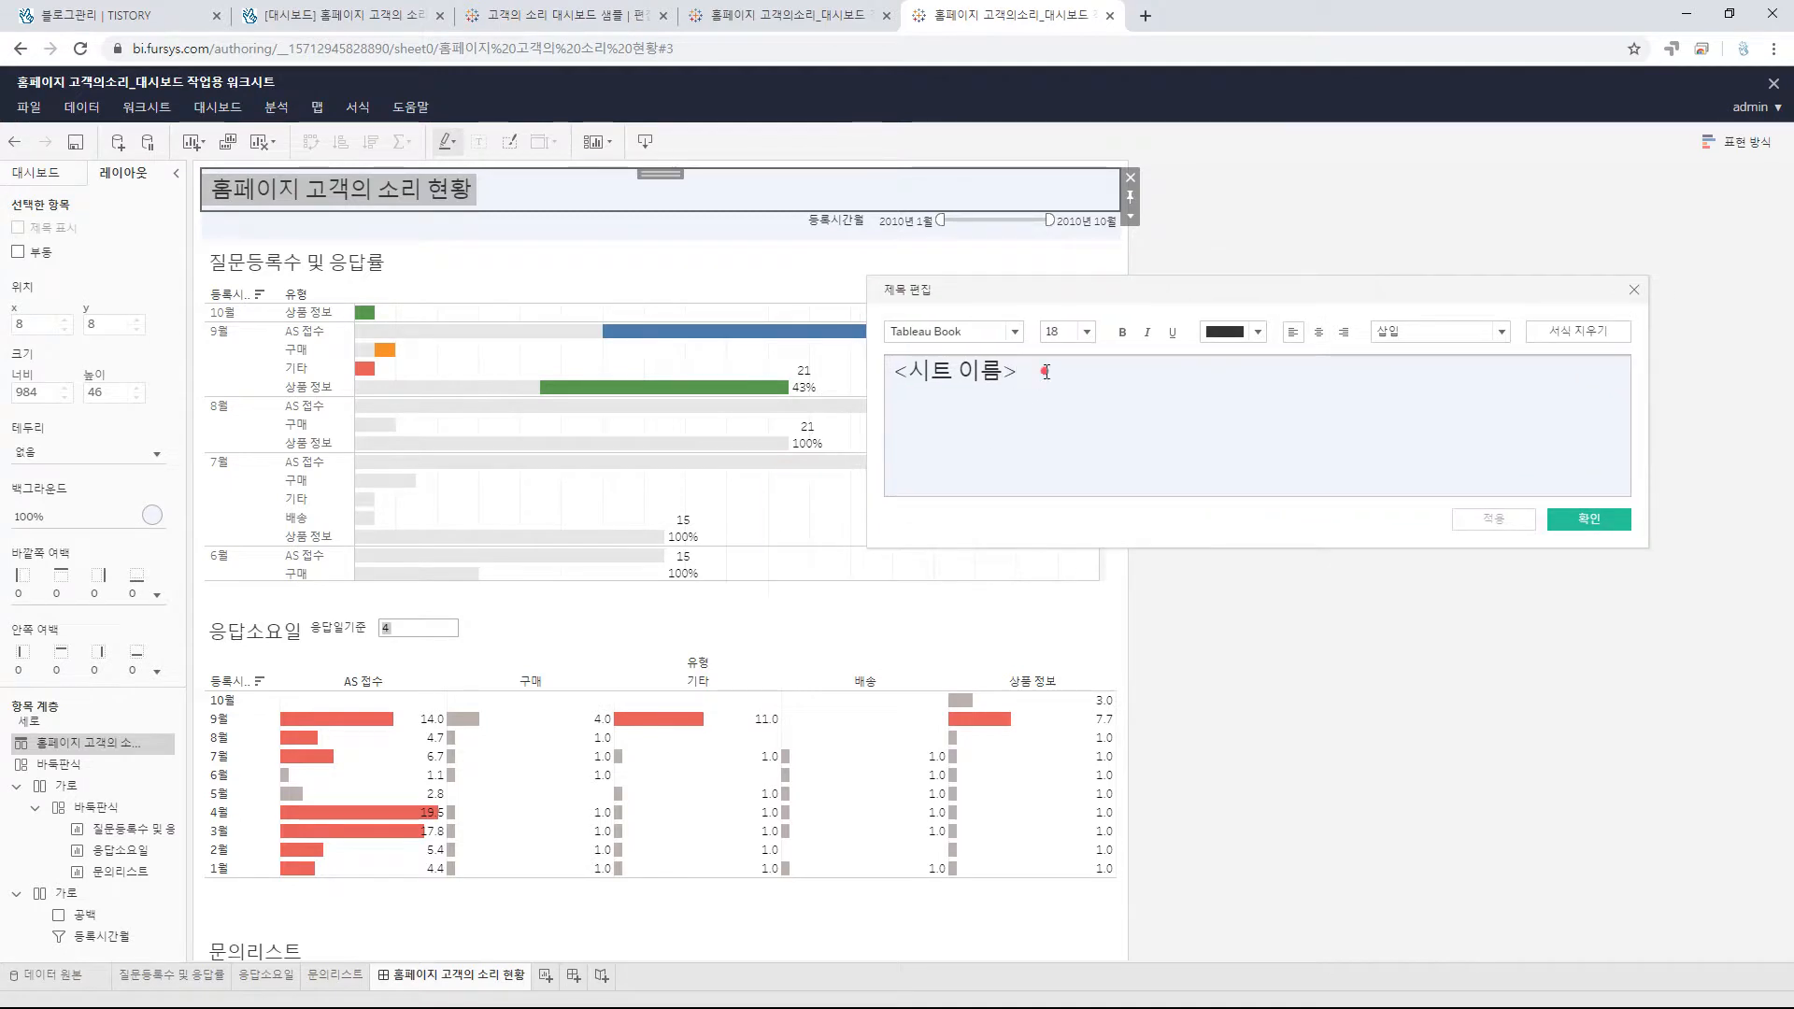
left_click_drag(1037, 373, 756, 368)
left_click(1012, 332)
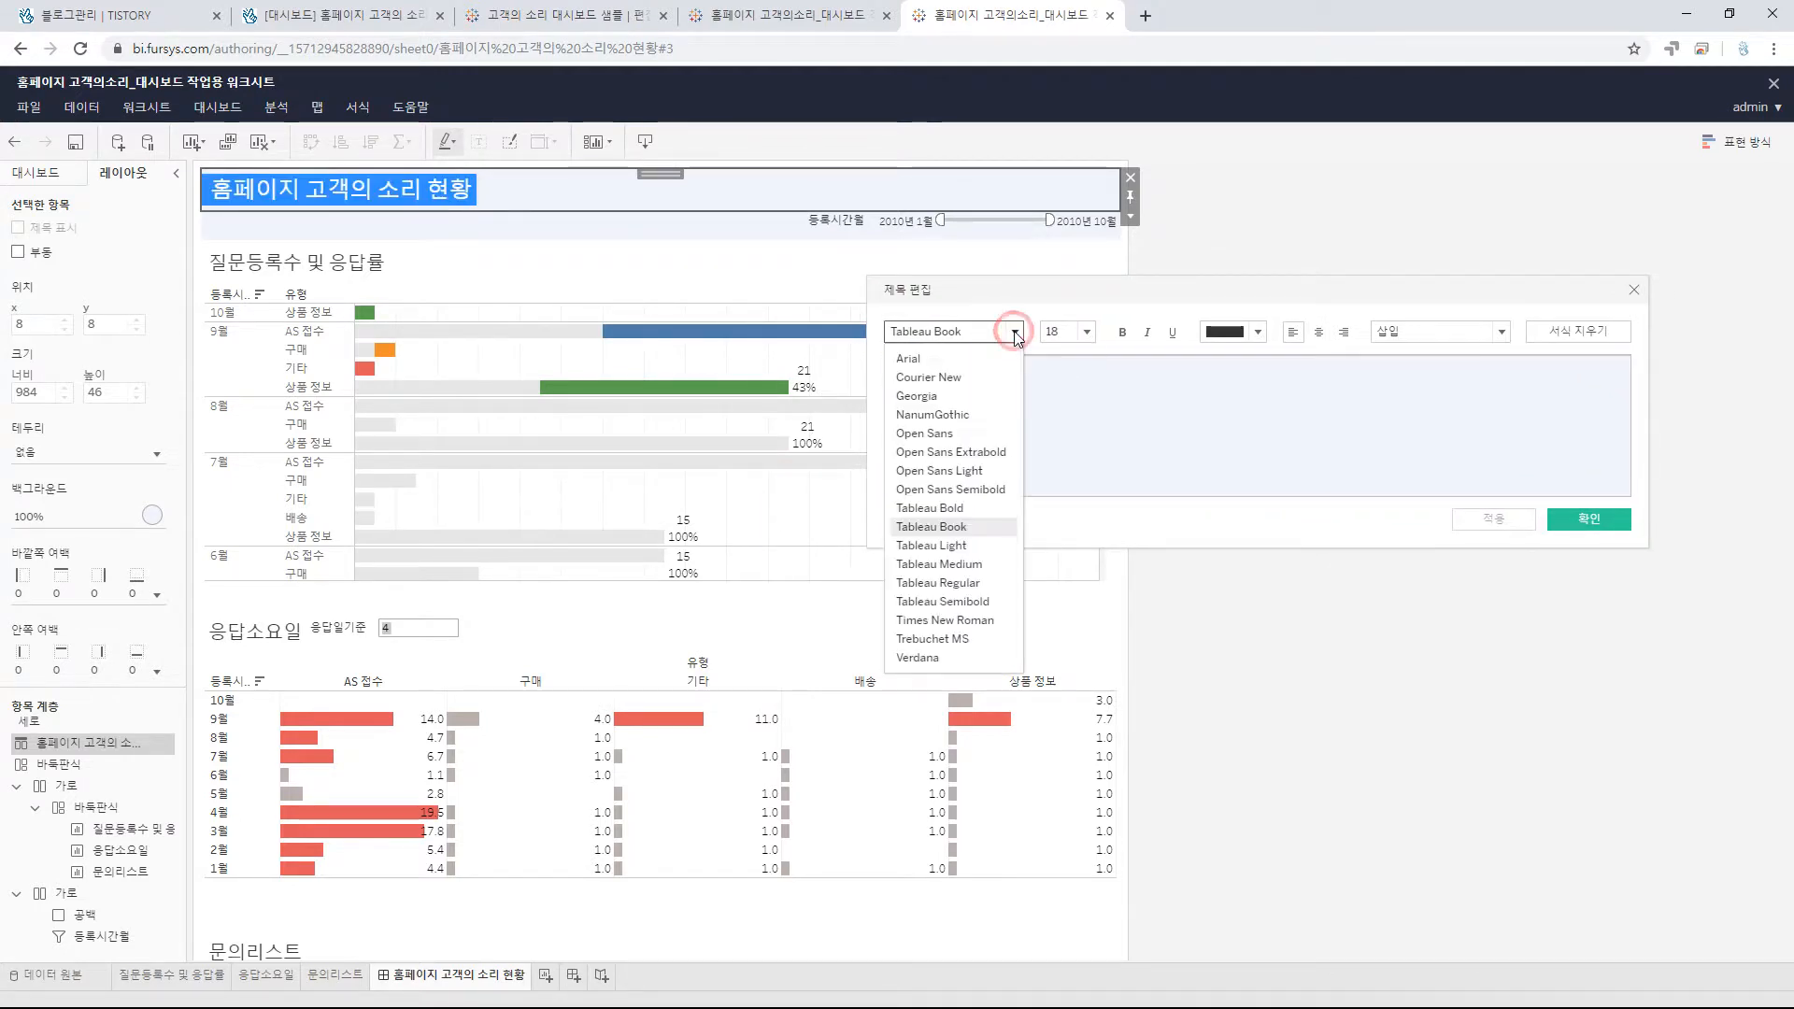
left_click(998, 400)
left_click(1086, 332)
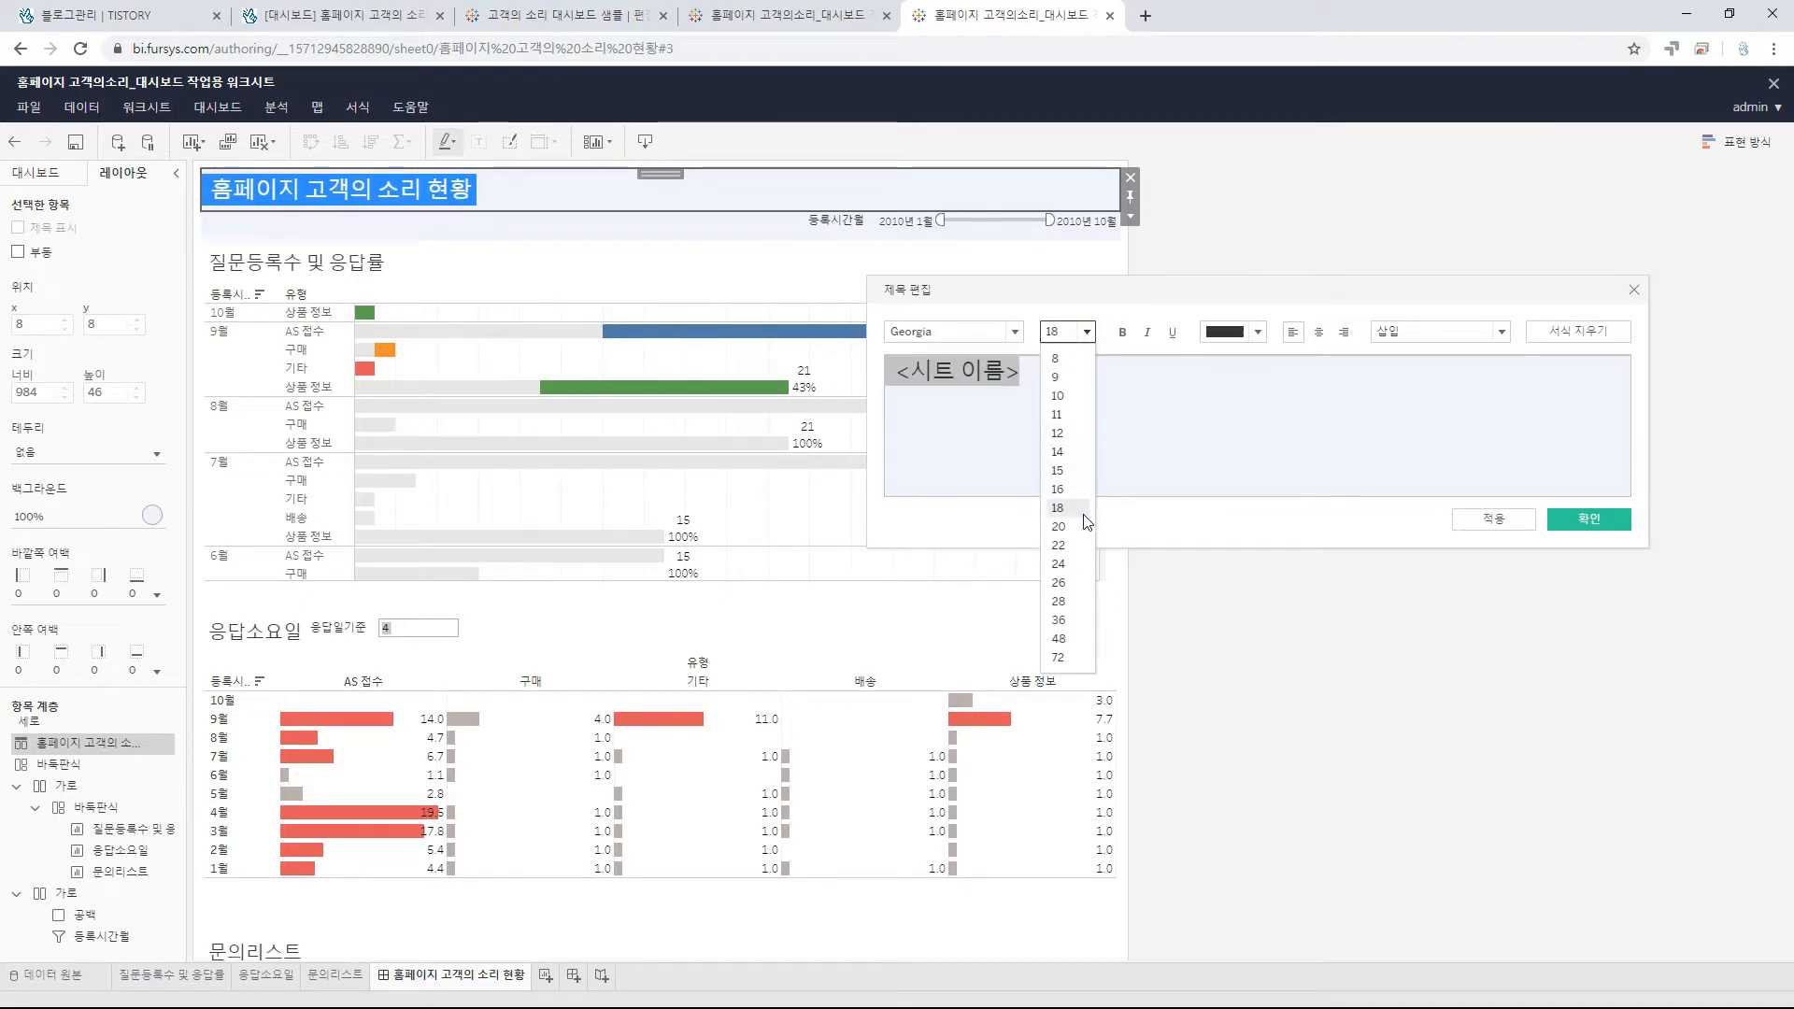
left_click(1058, 526)
left_click(1121, 332)
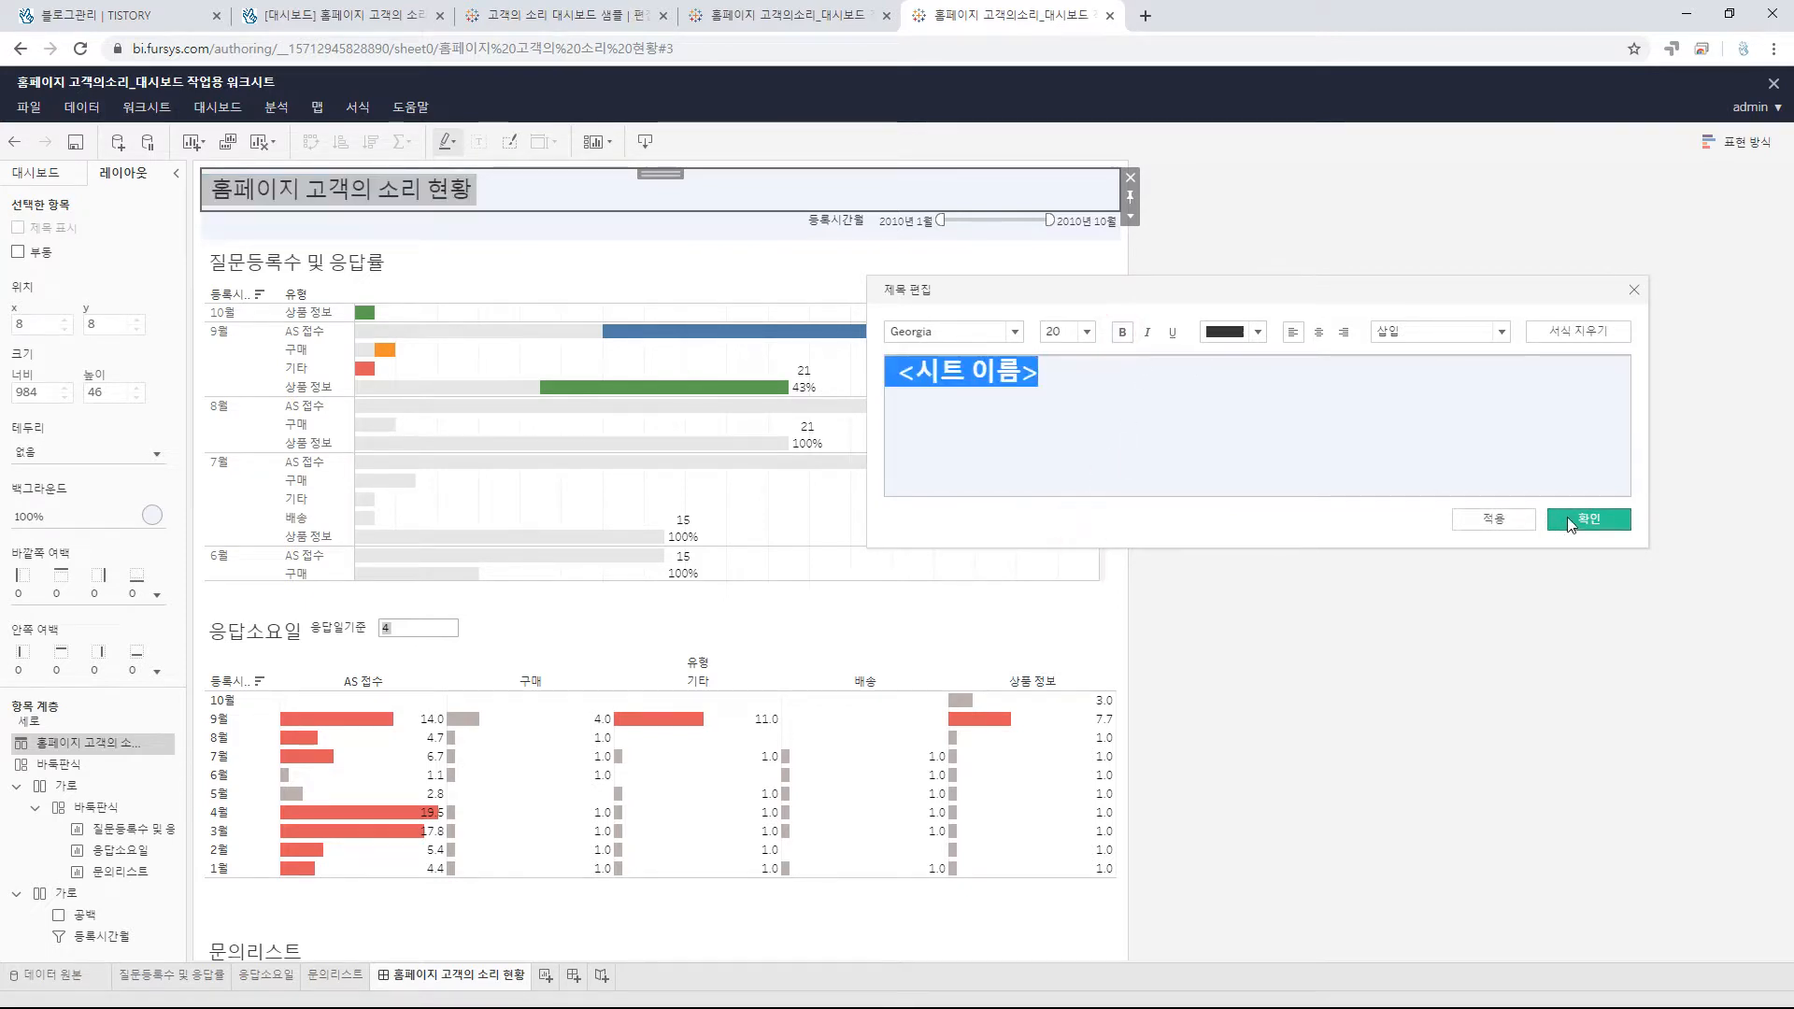
left_click(1493, 520)
left_click(1585, 520)
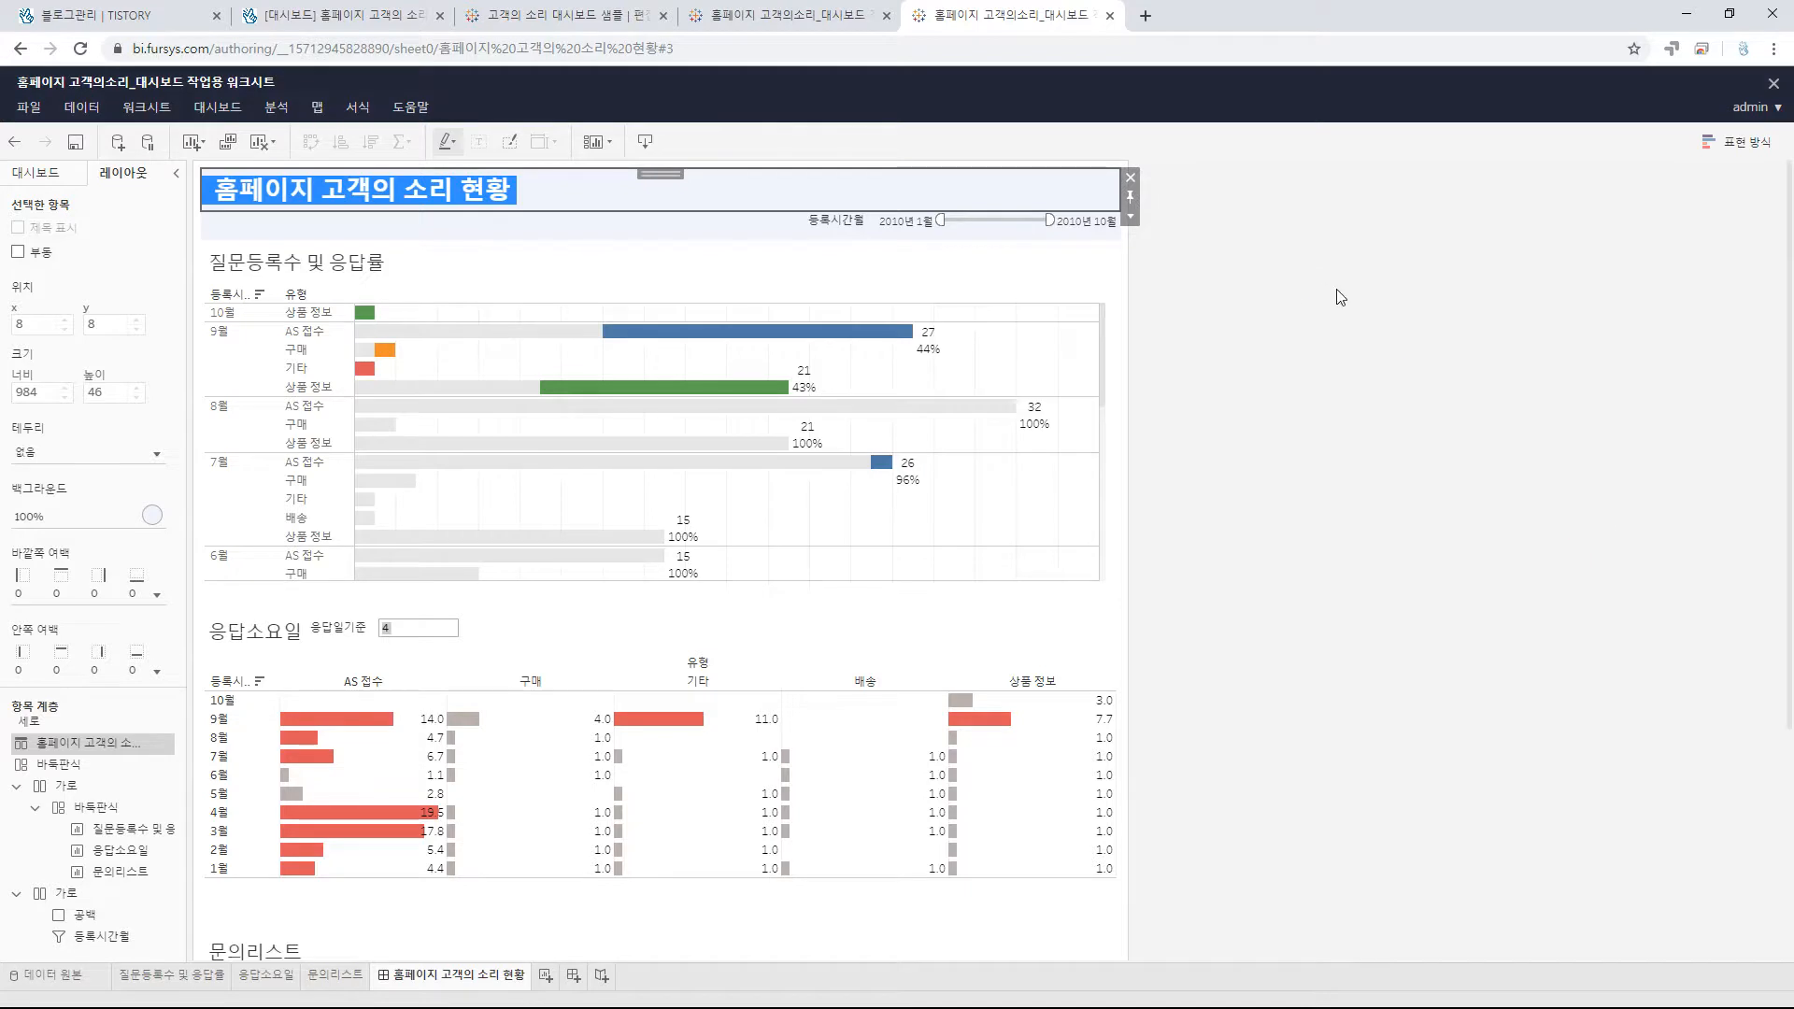
left_click(1333, 292)
left_click(738, 207)
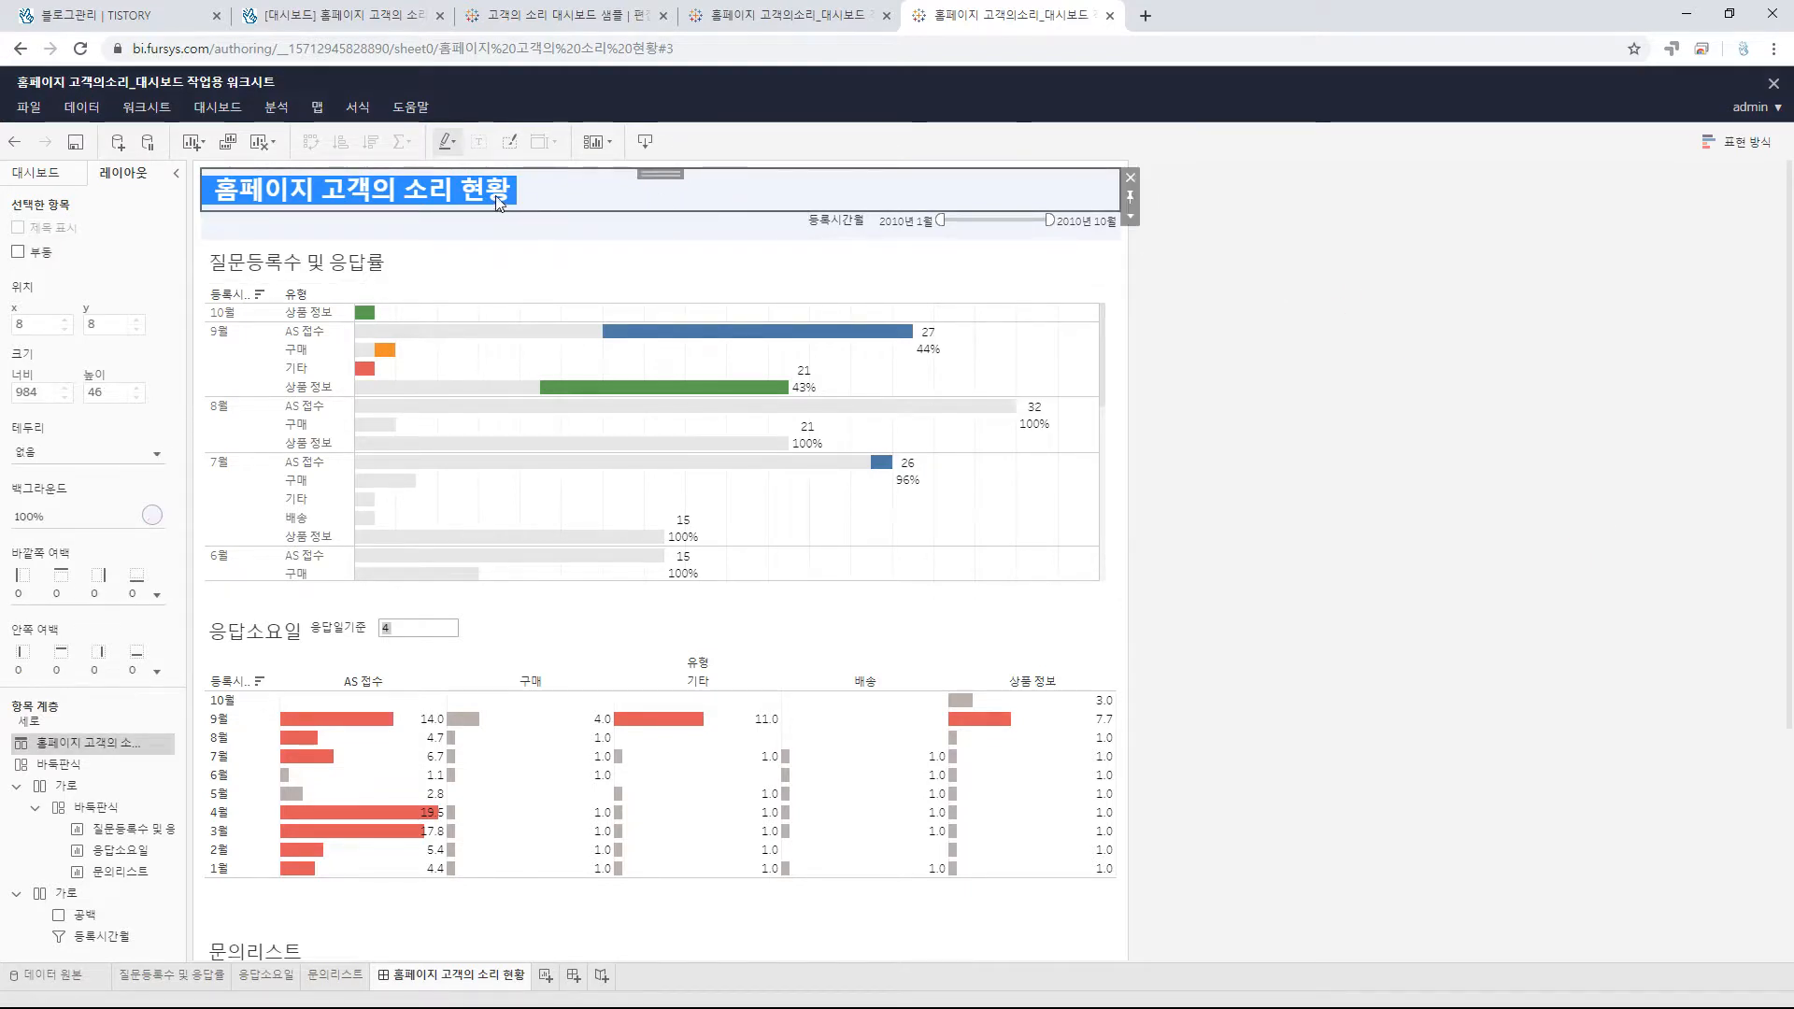
left_click(489, 220)
left_click(532, 251)
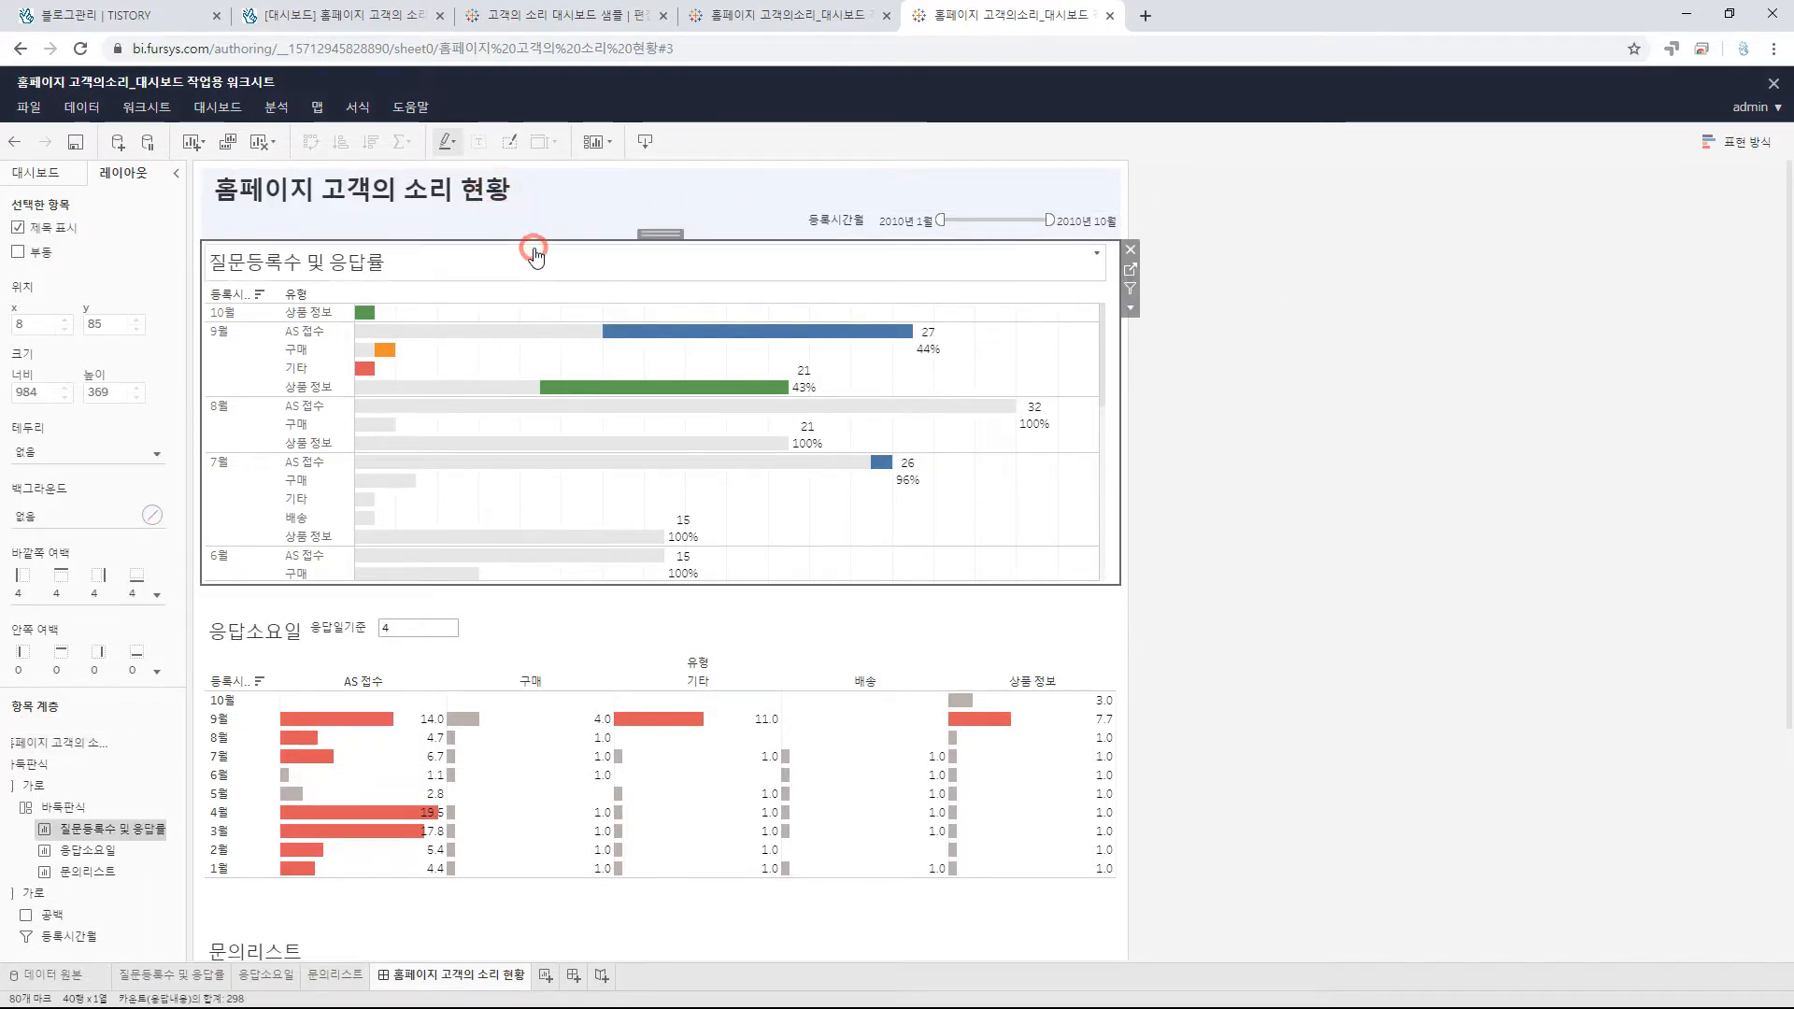
left_click(1248, 399)
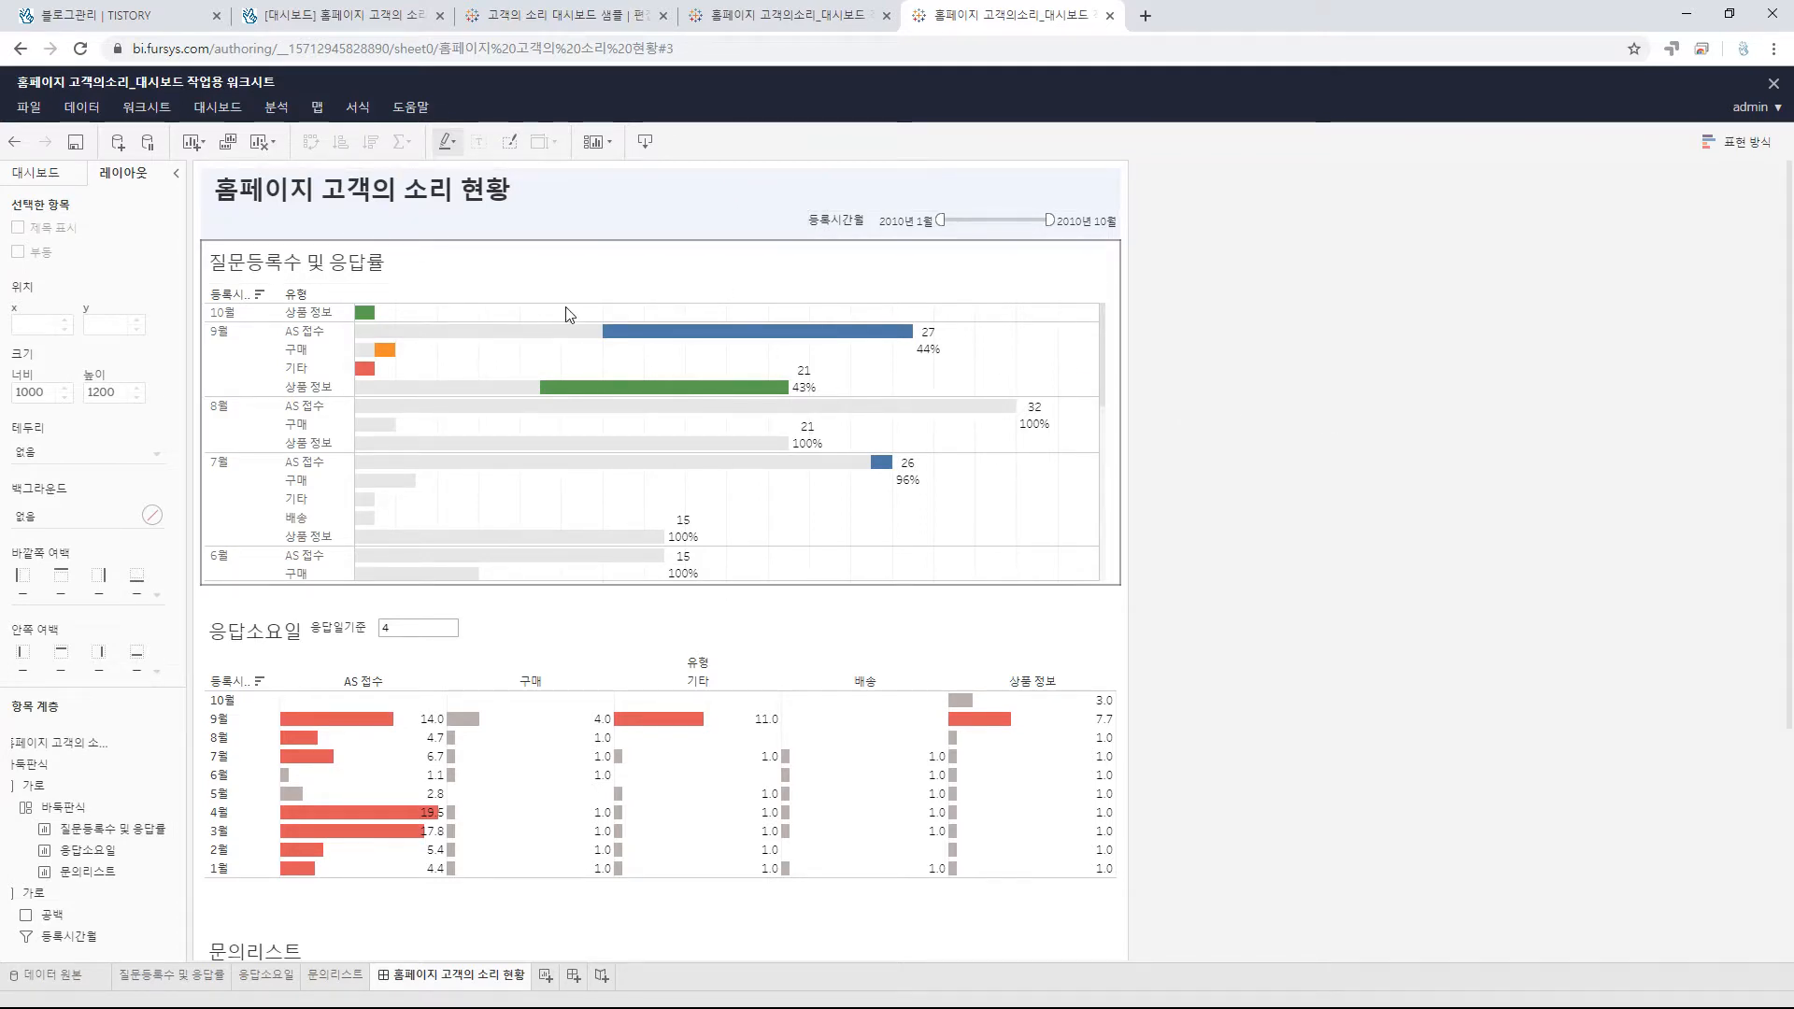
- Change the 질문등록수 및 응답률 sheet title's font to NanumGothic, size 12
left_click(593, 266)
left_click(1098, 254)
left_click(1134, 276)
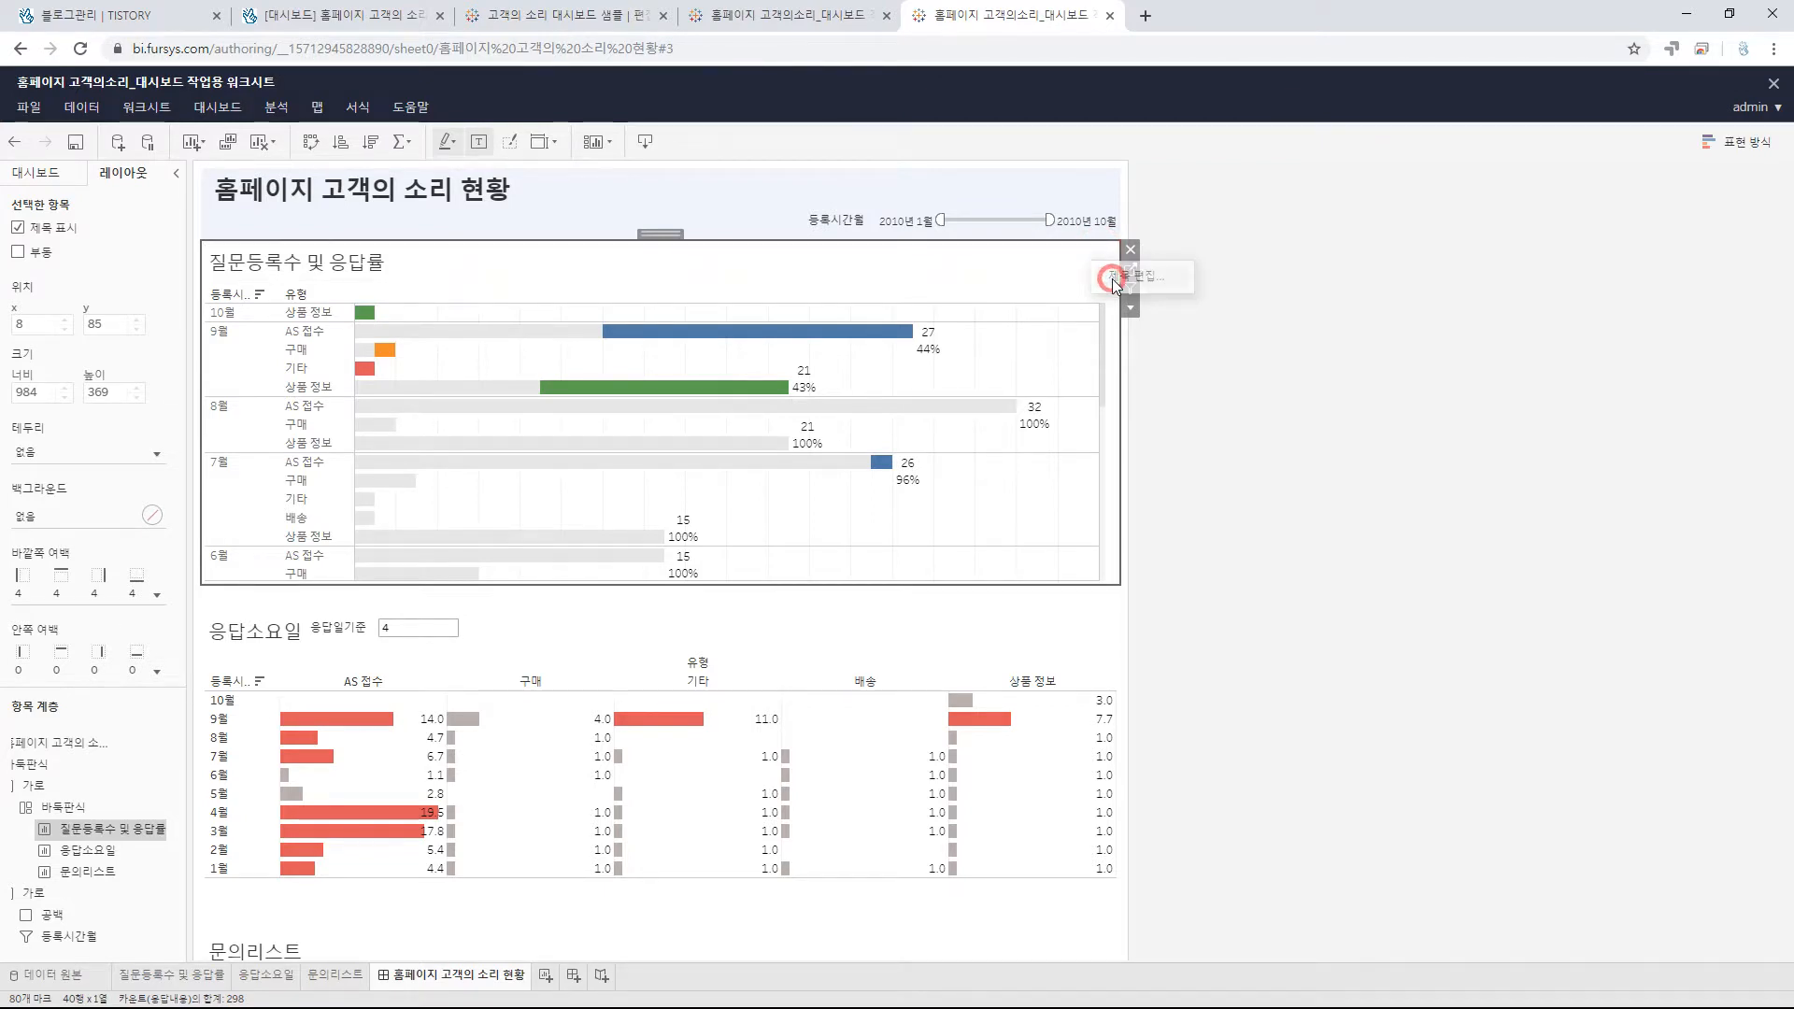
triple_click(714, 571)
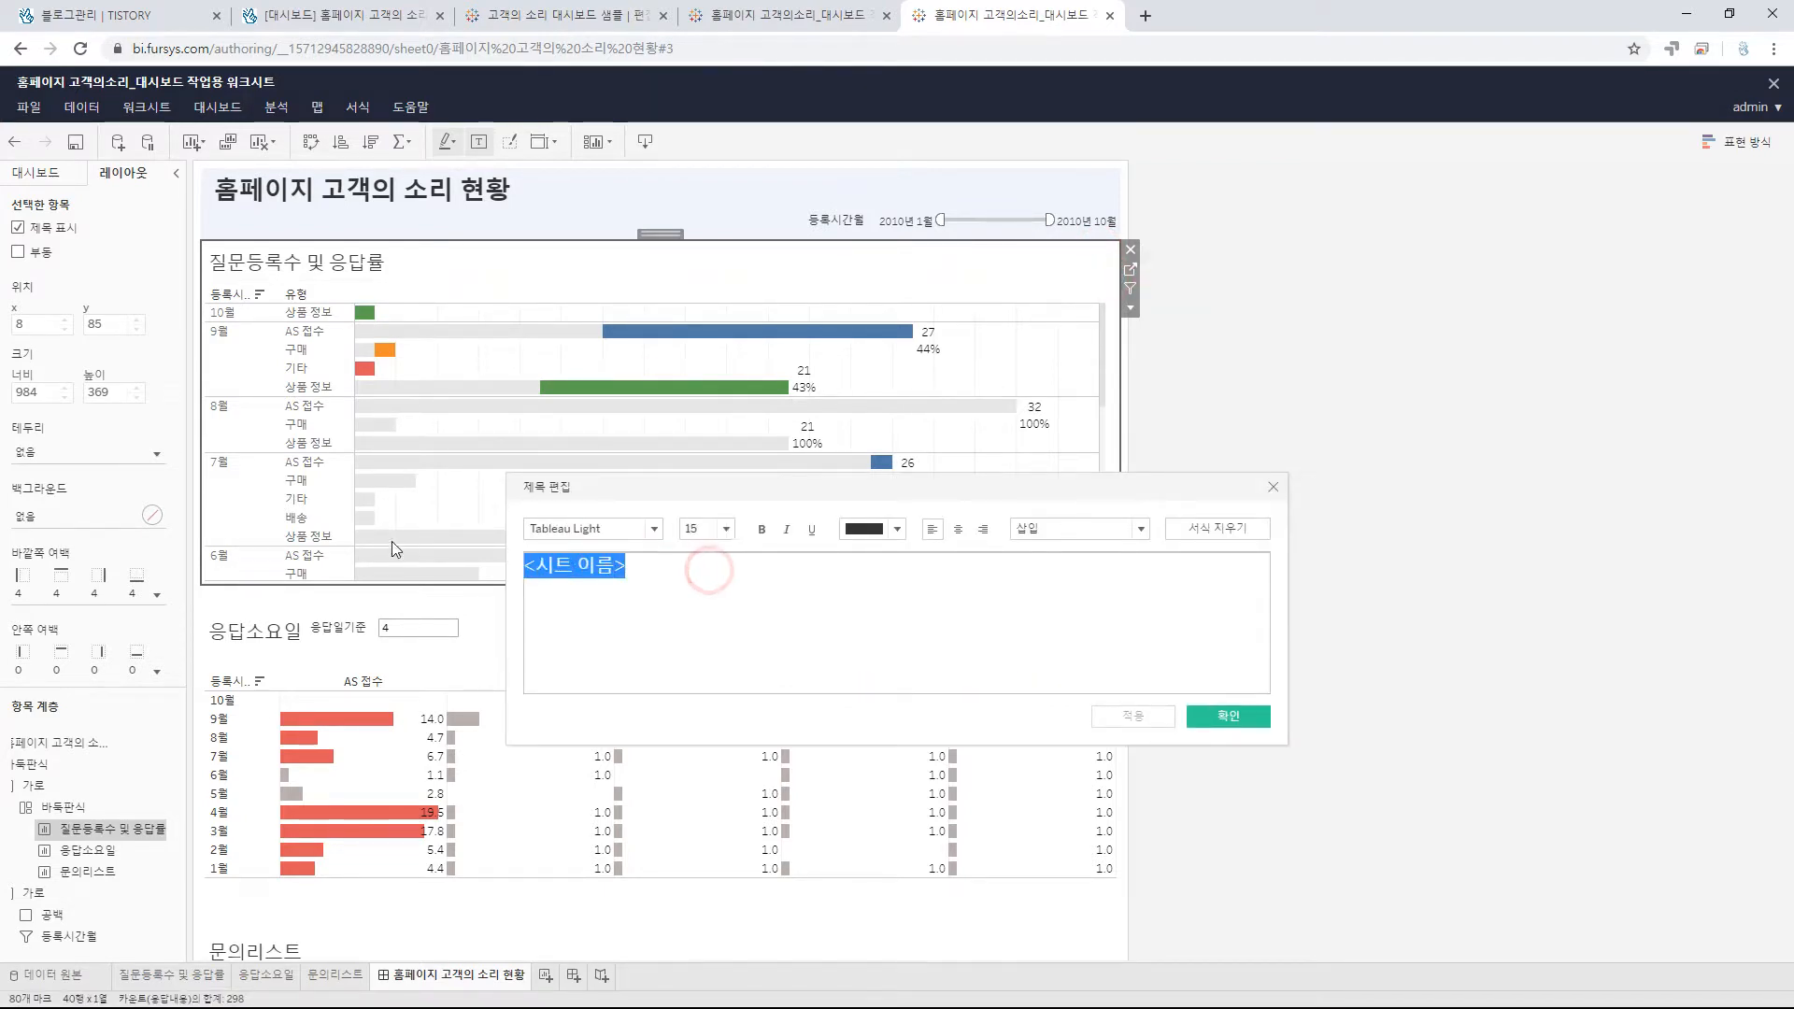
left_click(645, 529)
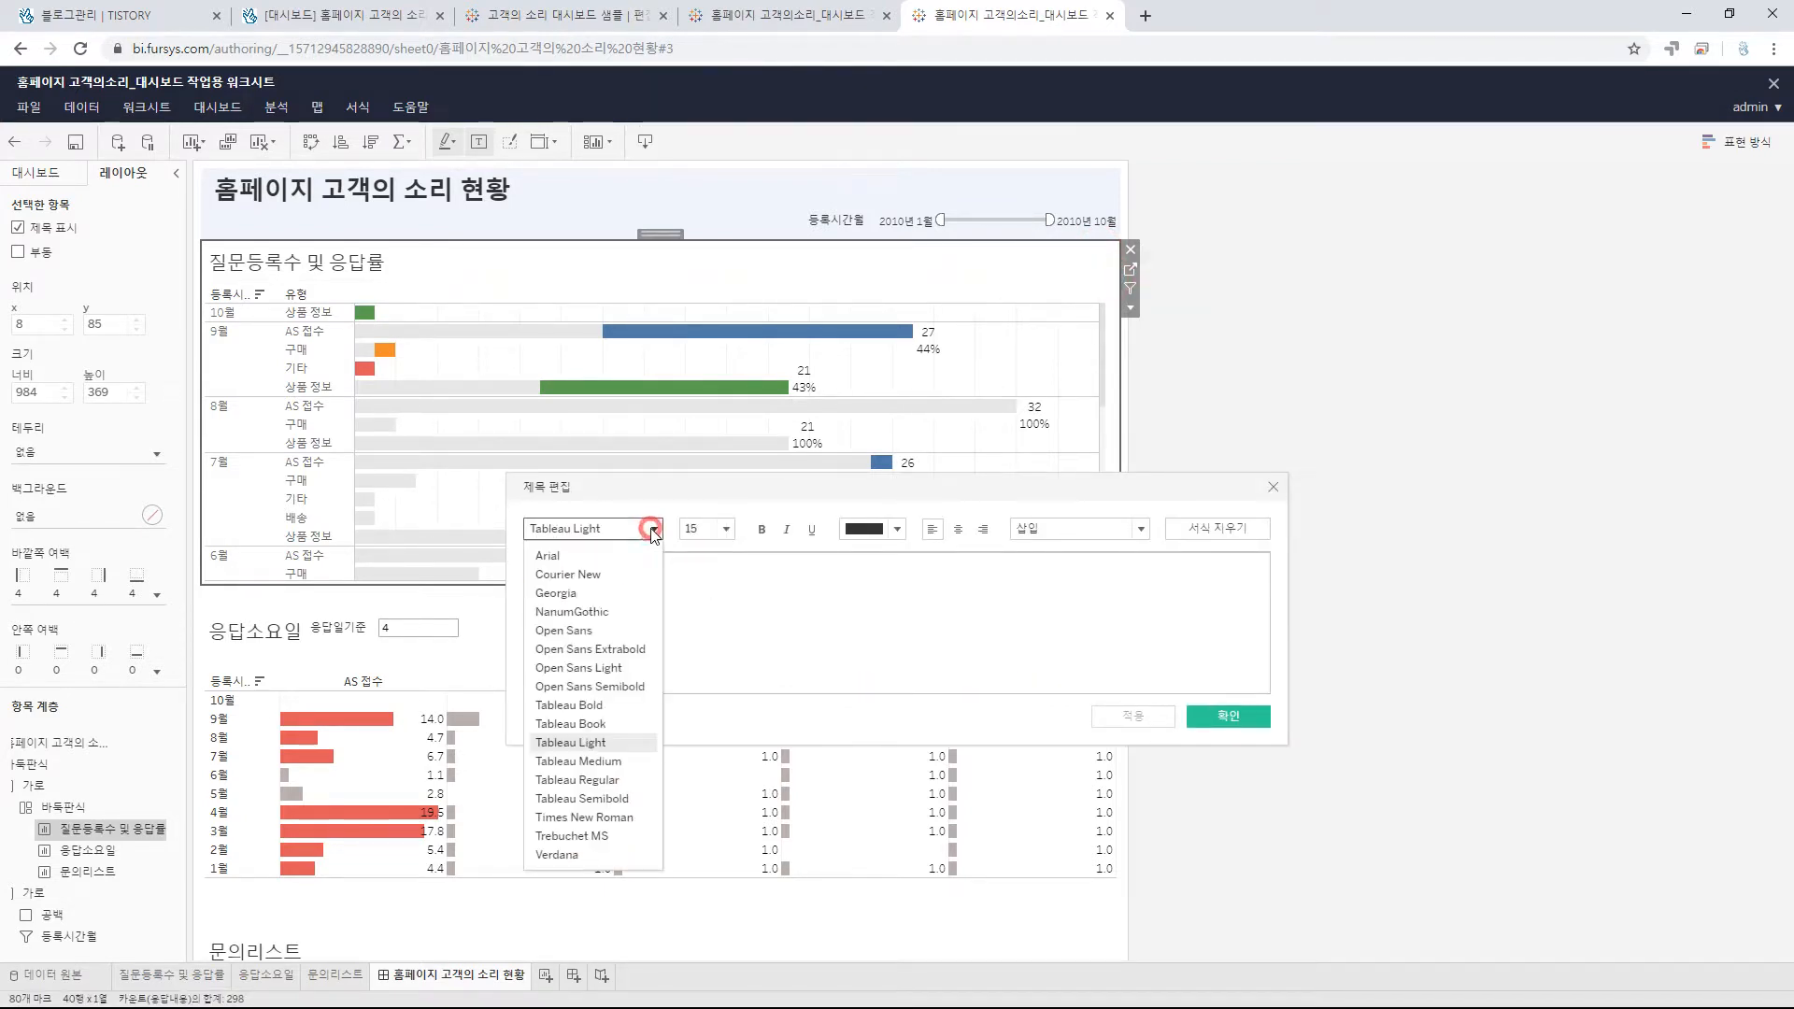
left_click(623, 610)
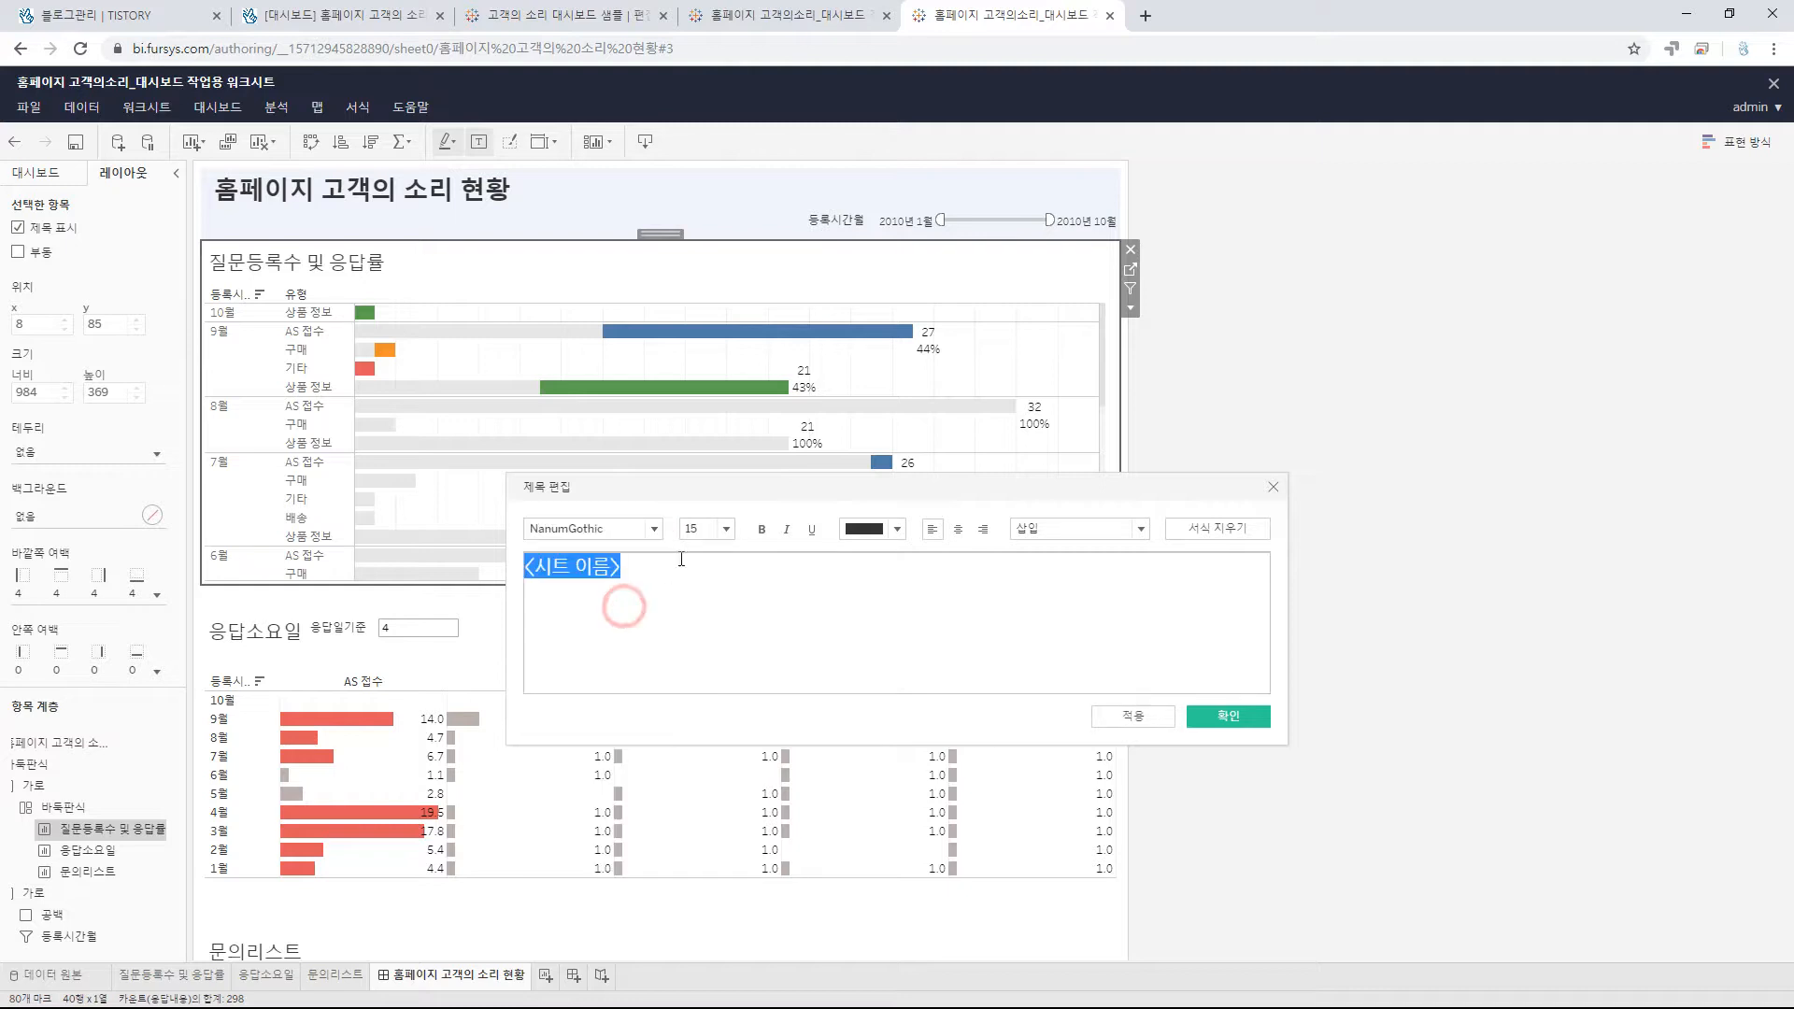
left_click(727, 530)
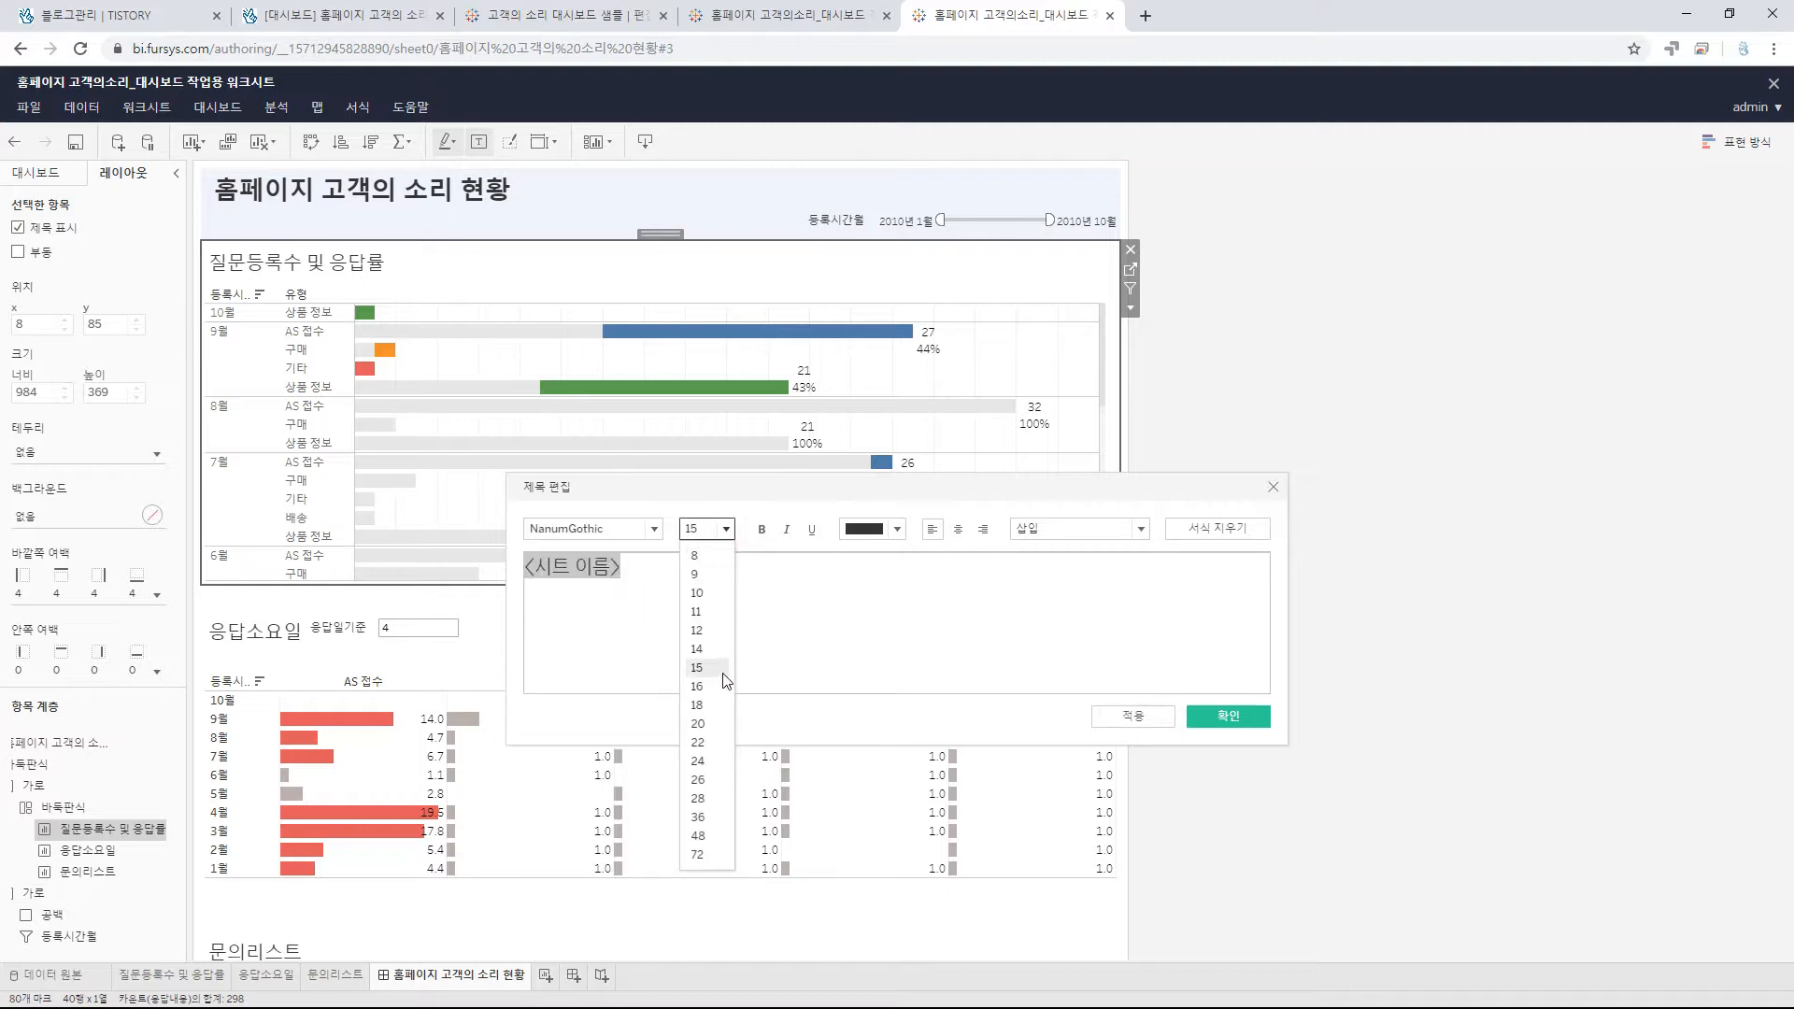
left_click(699, 631)
- Make the 질문등록수 및 응답률 sheet title blue and bold, and apply the formatting
left_click(899, 529)
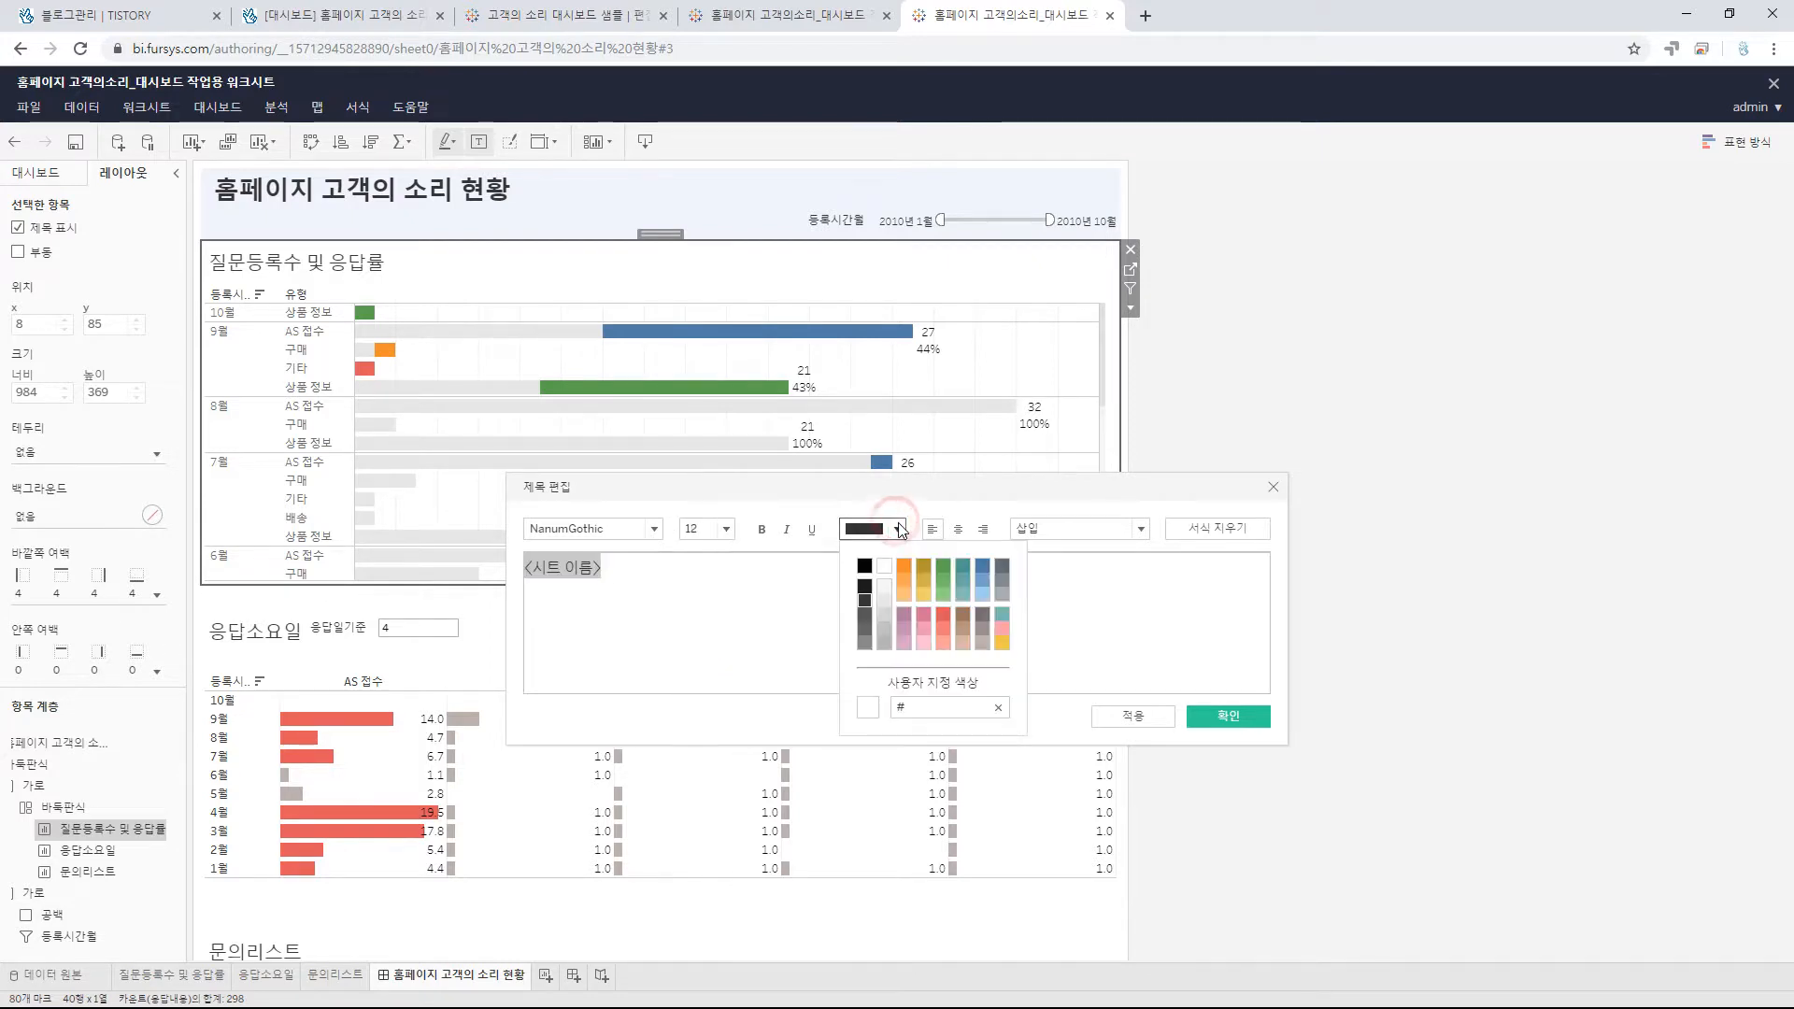
left_click(988, 572)
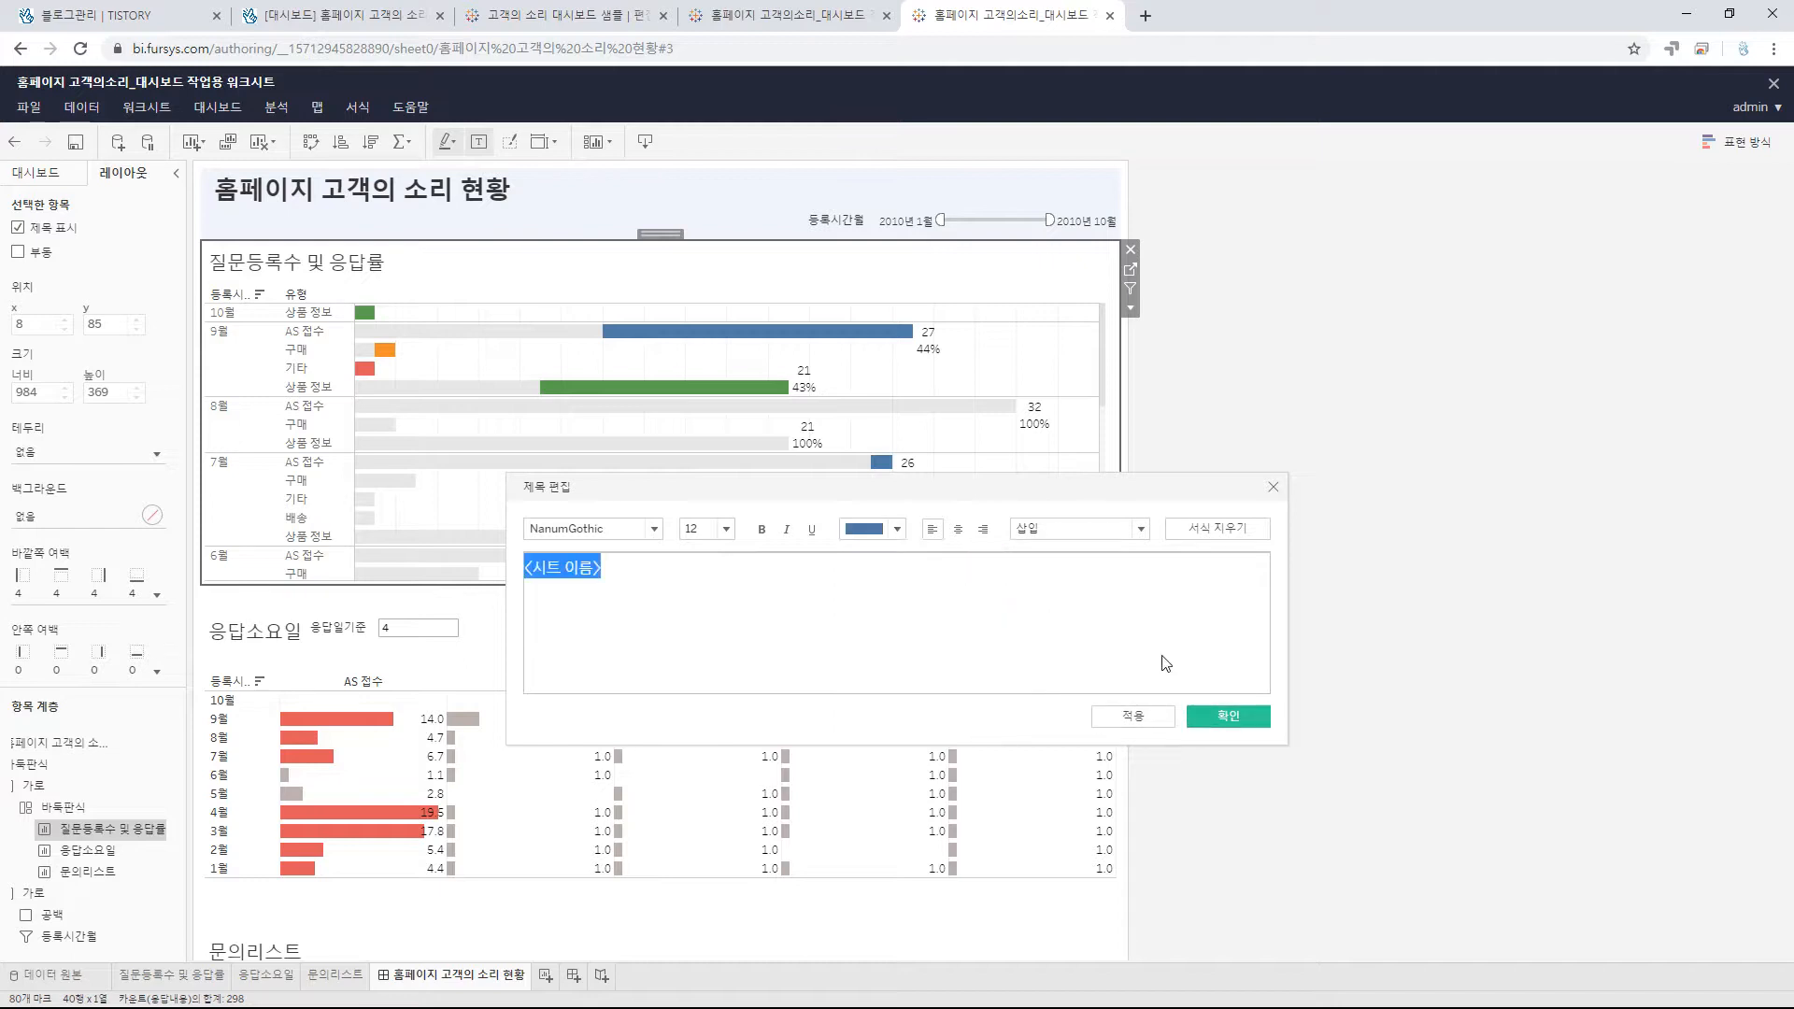
left_click(1157, 716)
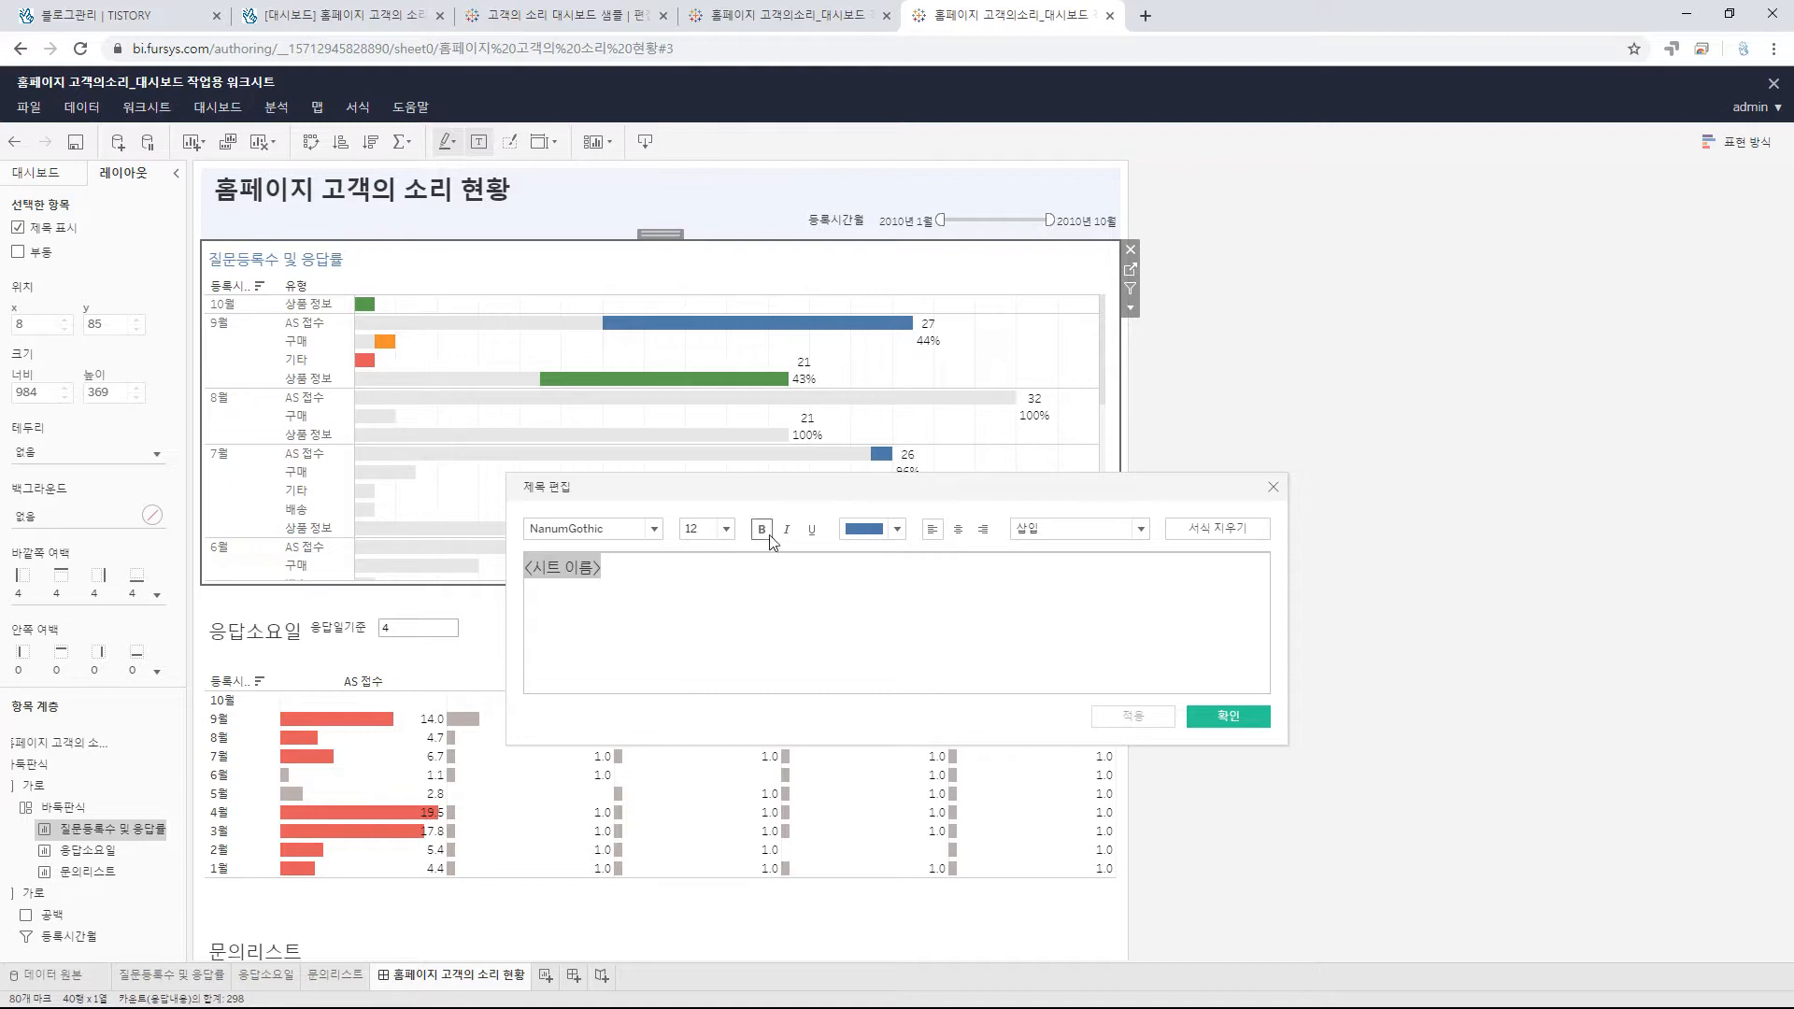
left_click(761, 530)
left_click(1126, 716)
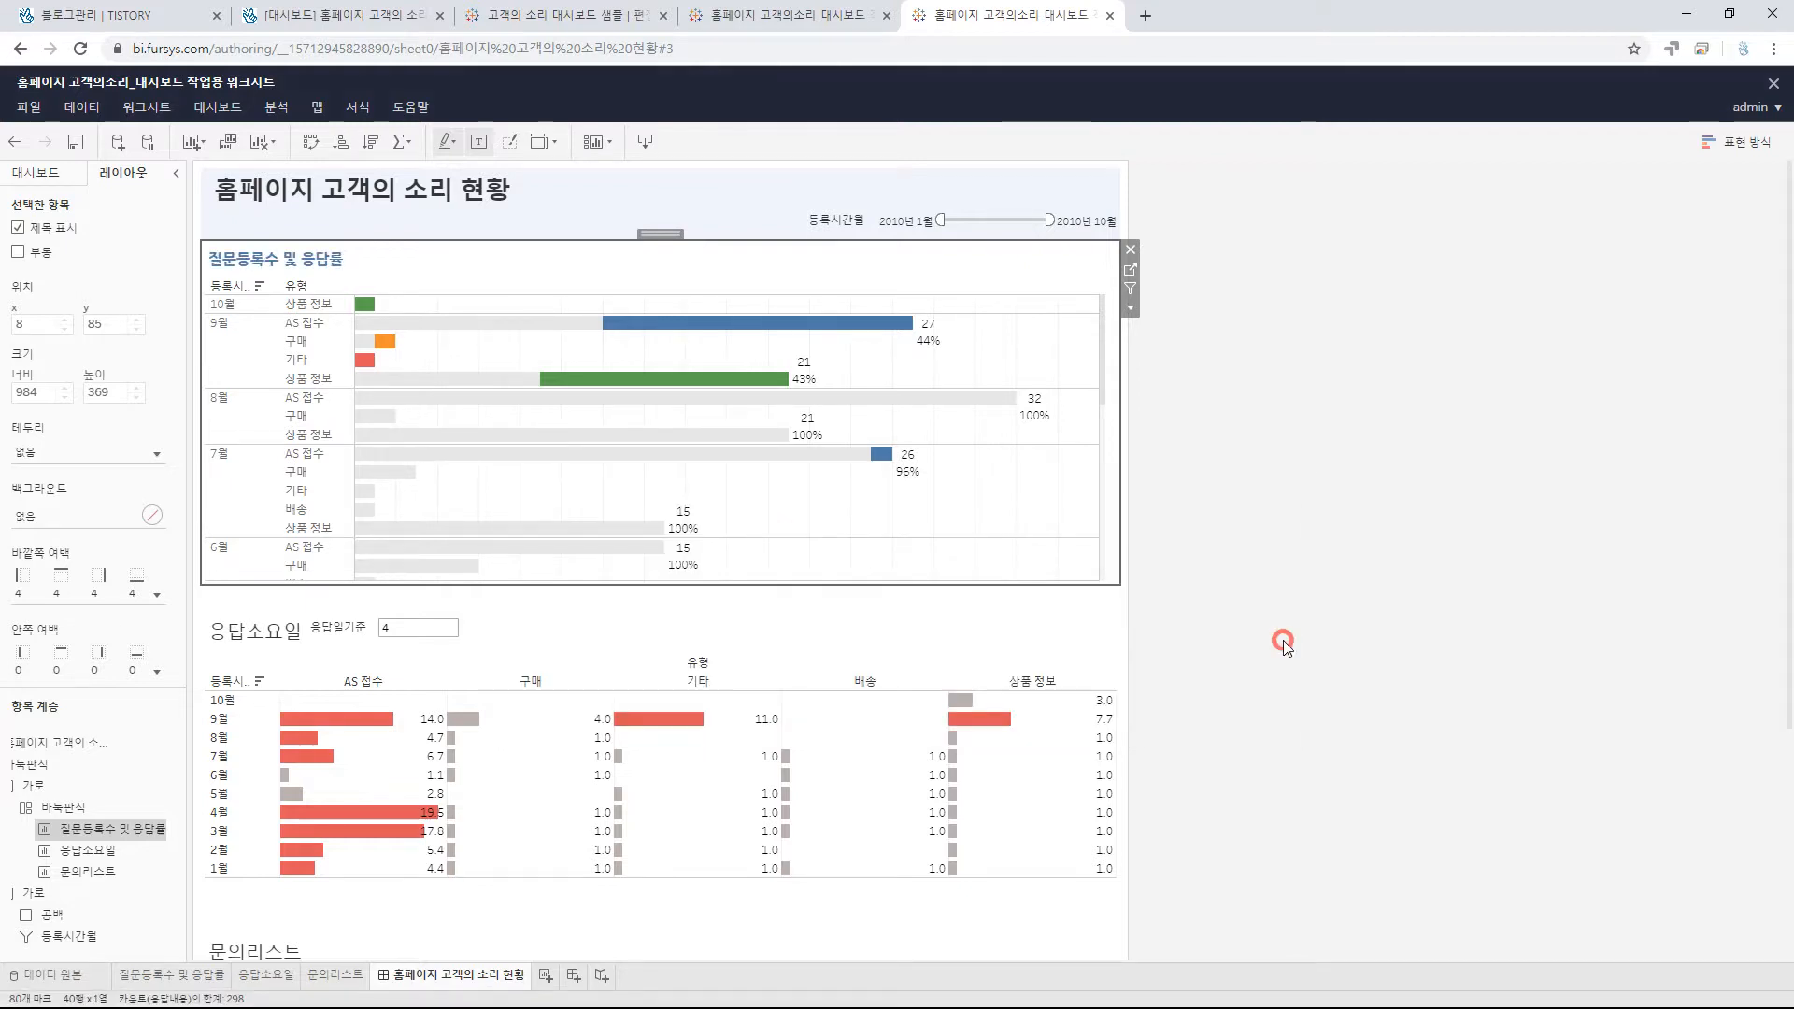
- Change the 응답소요일 sheet title's font to NanumGothic, size 12
left_click(275, 644)
left_click(276, 645)
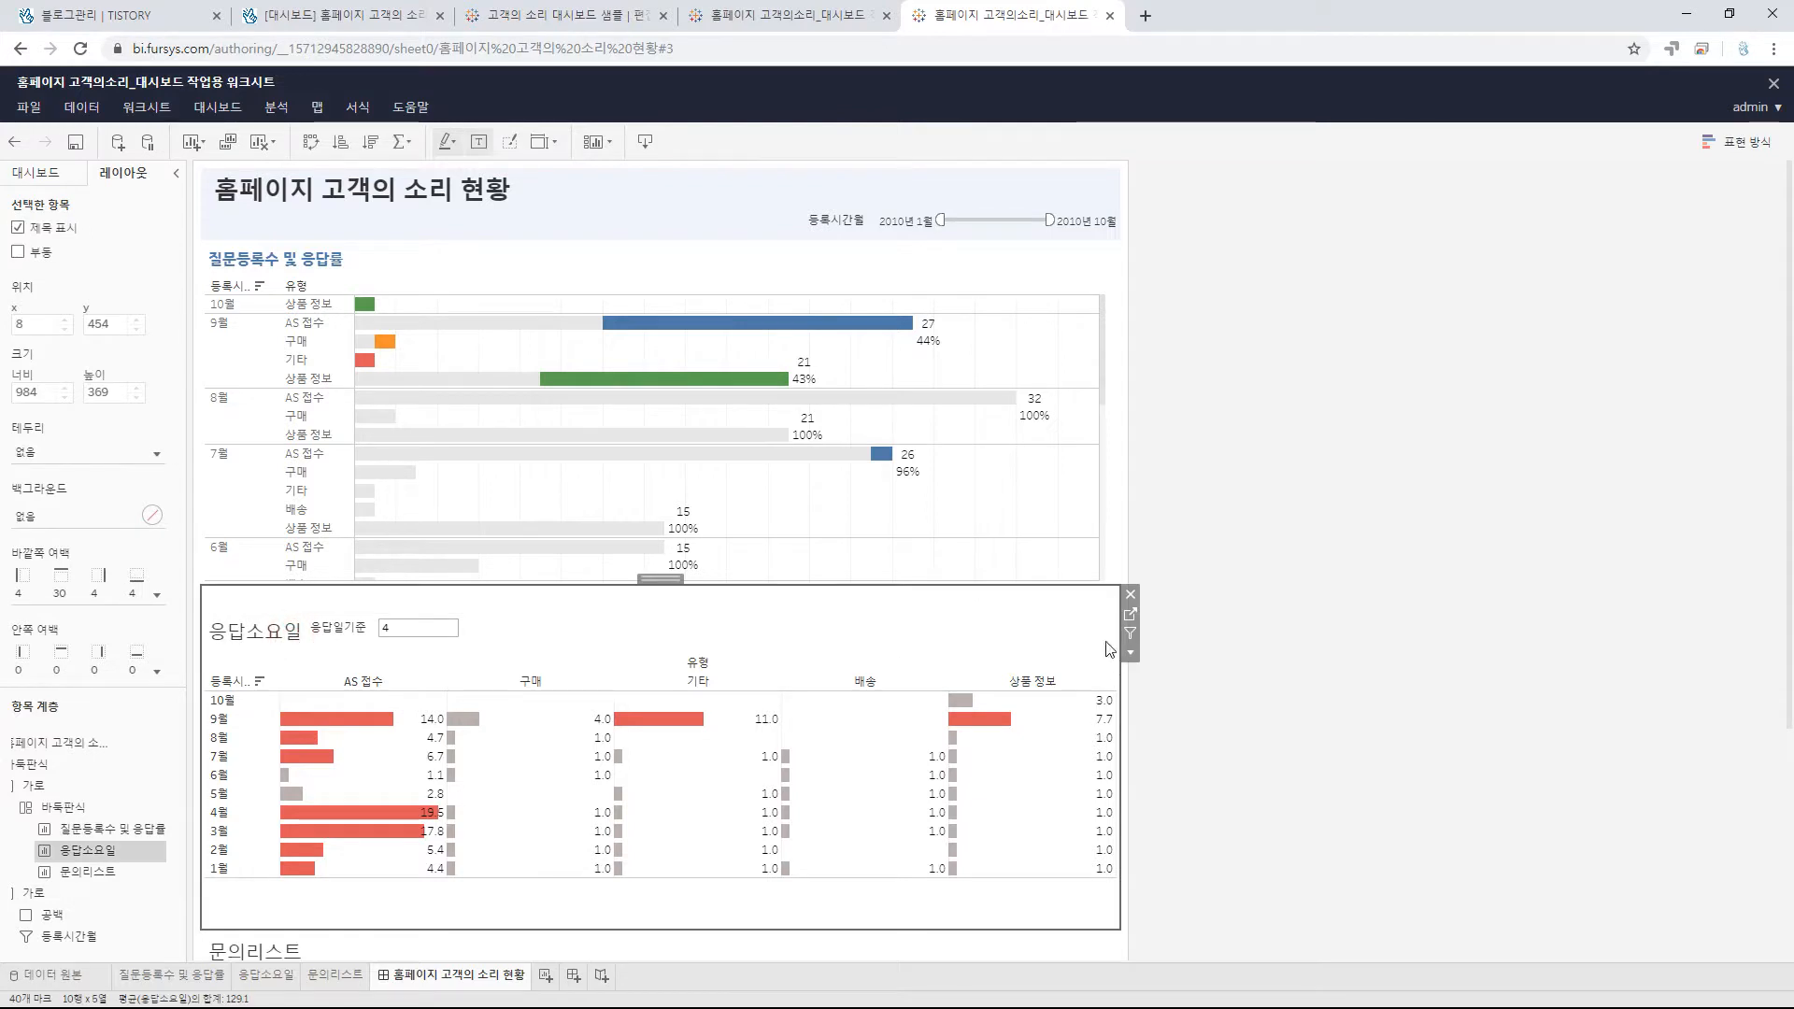
left_click(1105, 622)
left_click(1142, 645)
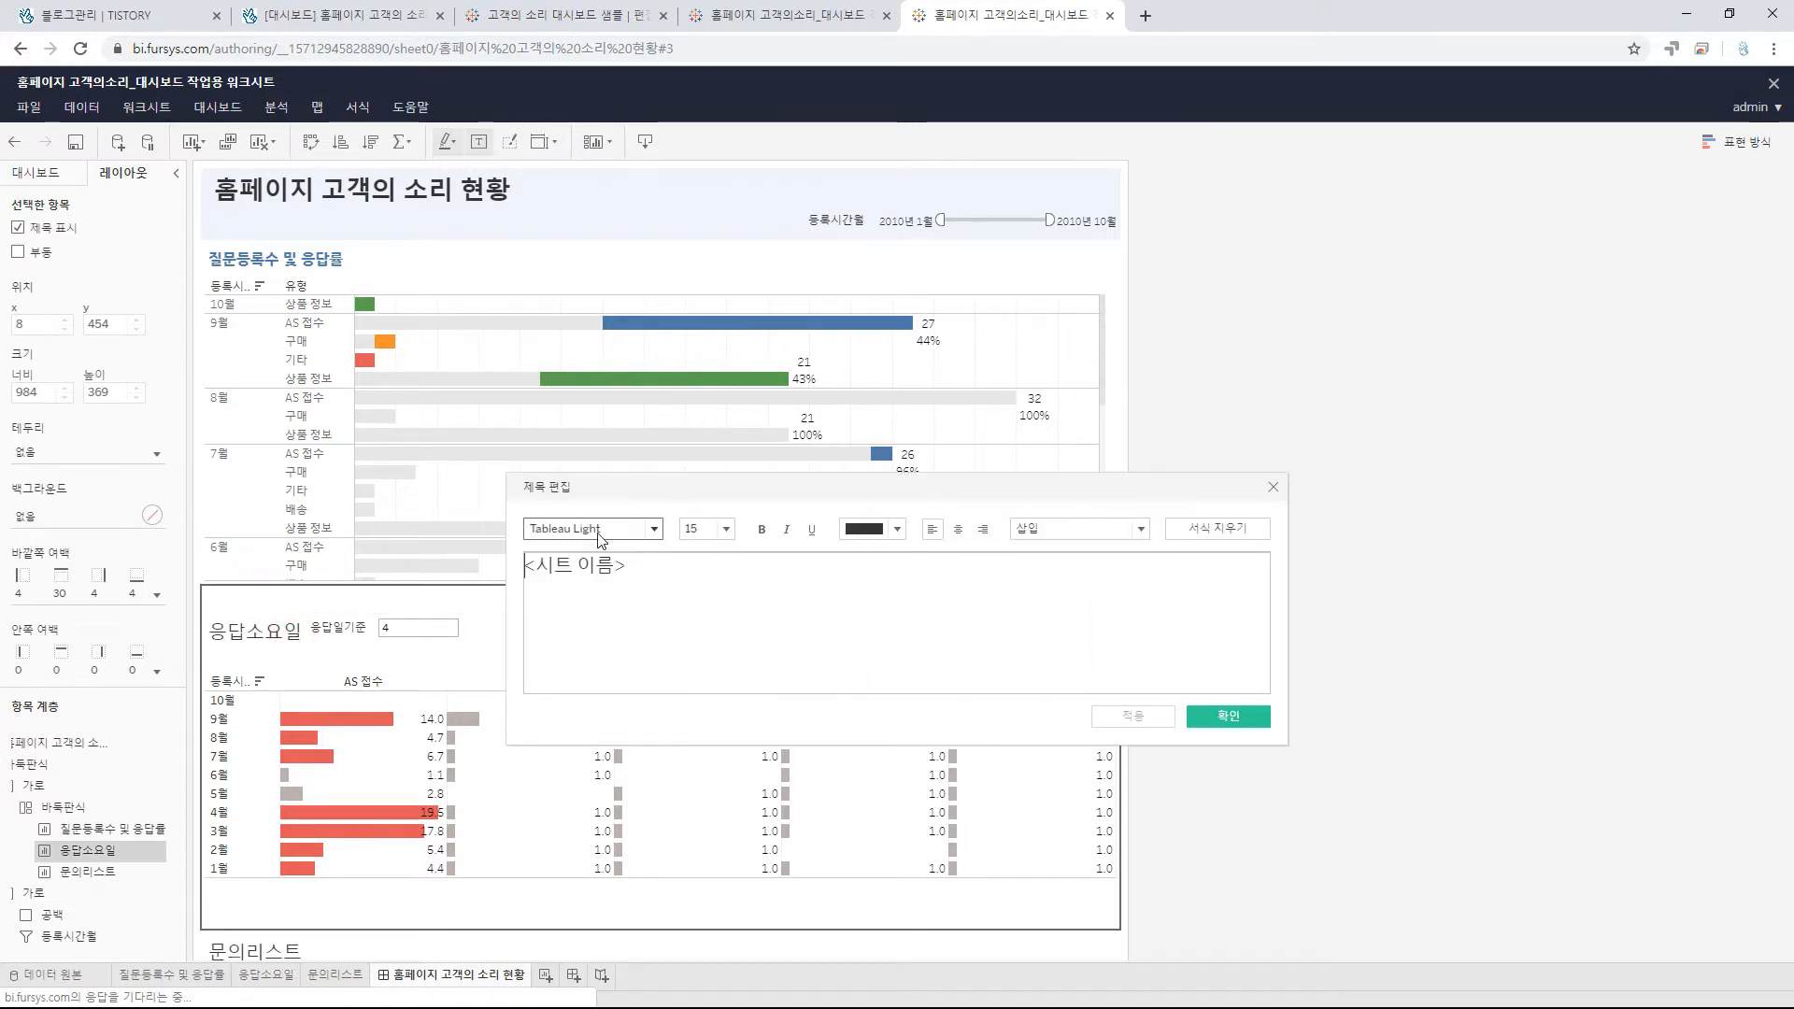
left_click_drag(661, 566, 525, 566)
left_click(591, 529)
left_click(620, 610)
left_click(718, 537)
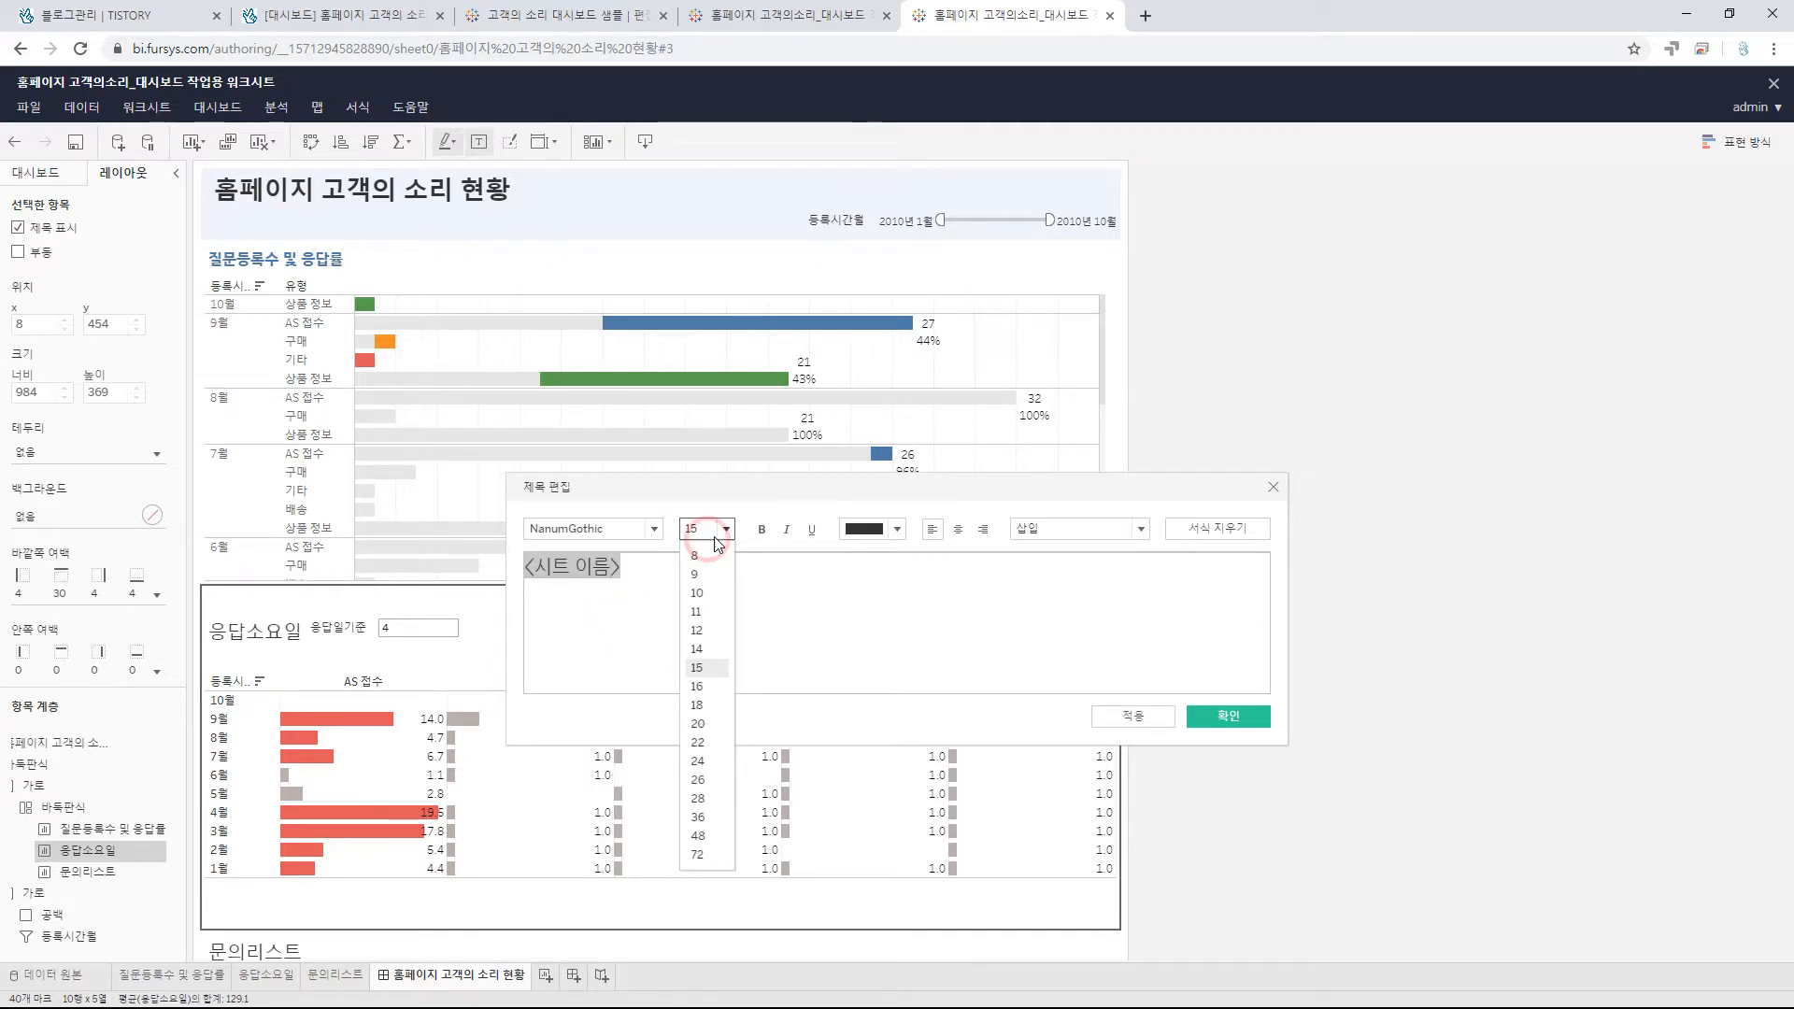
left_click(697, 629)
- Make the 응답소요일 sheet title bold and blue, apply it, and move the floating 응답일기준 control closer to that title
left_click(765, 529)
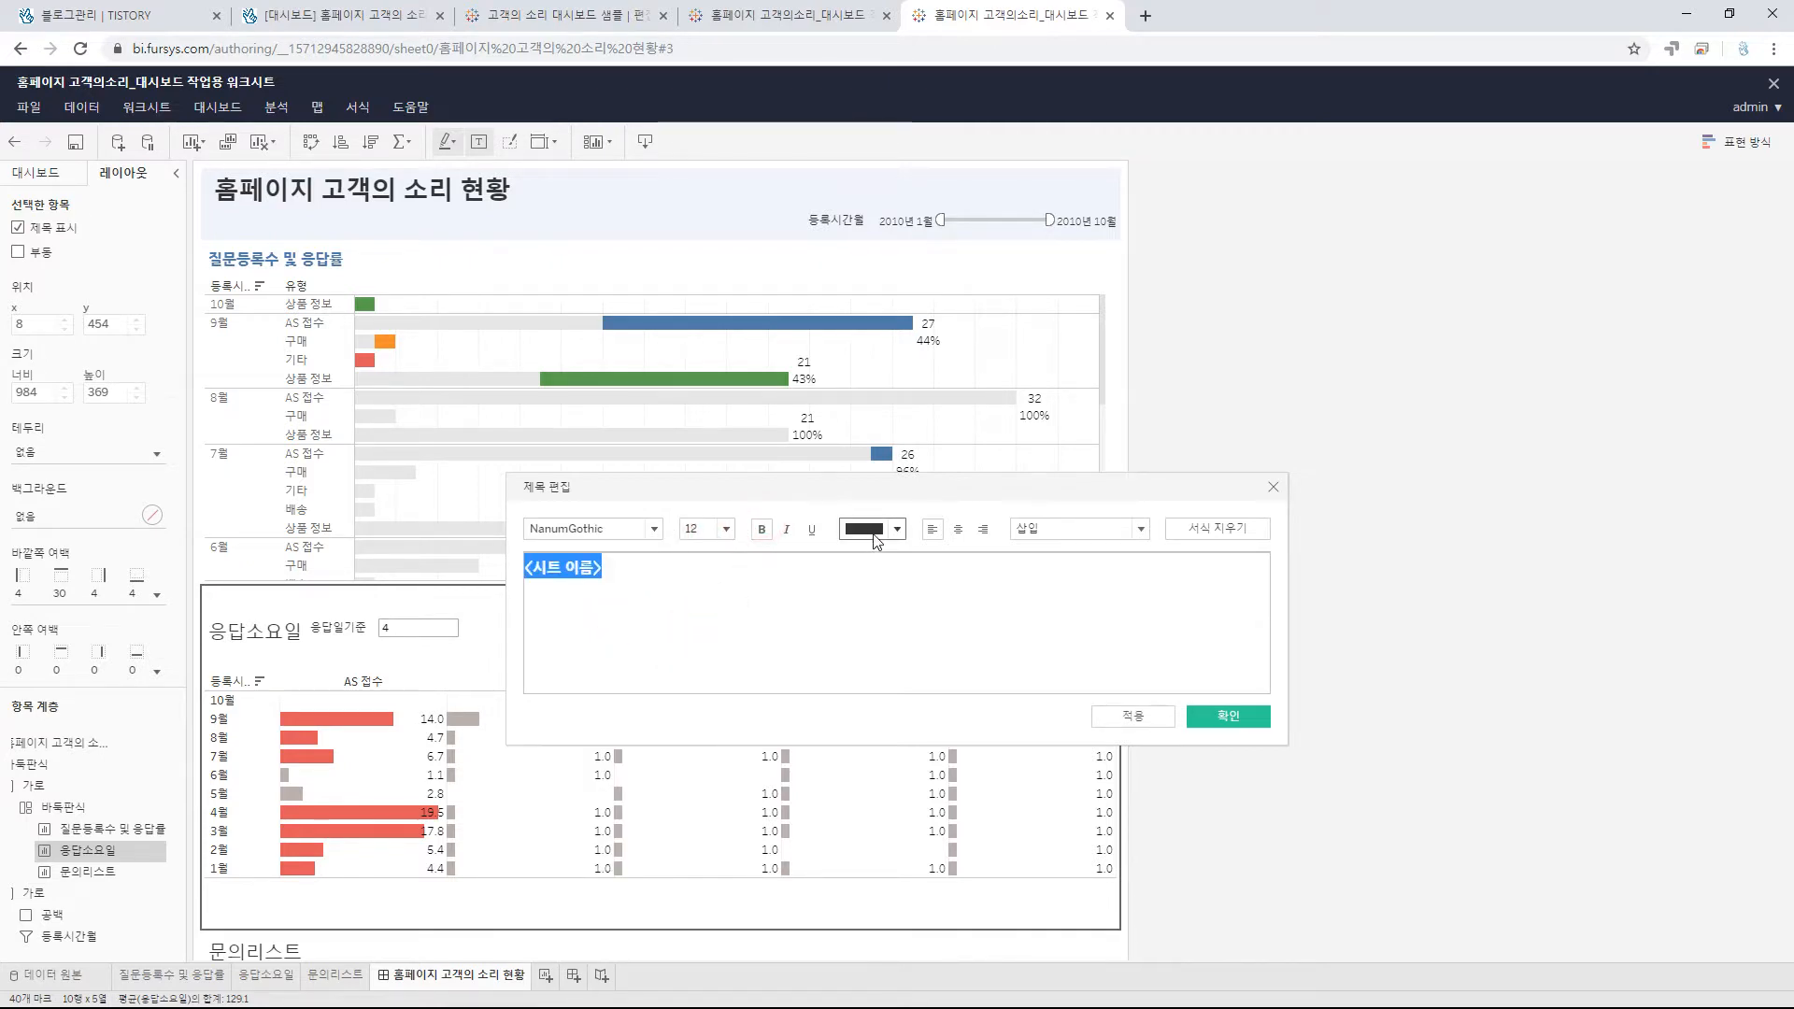
left_click(895, 529)
left_click(977, 564)
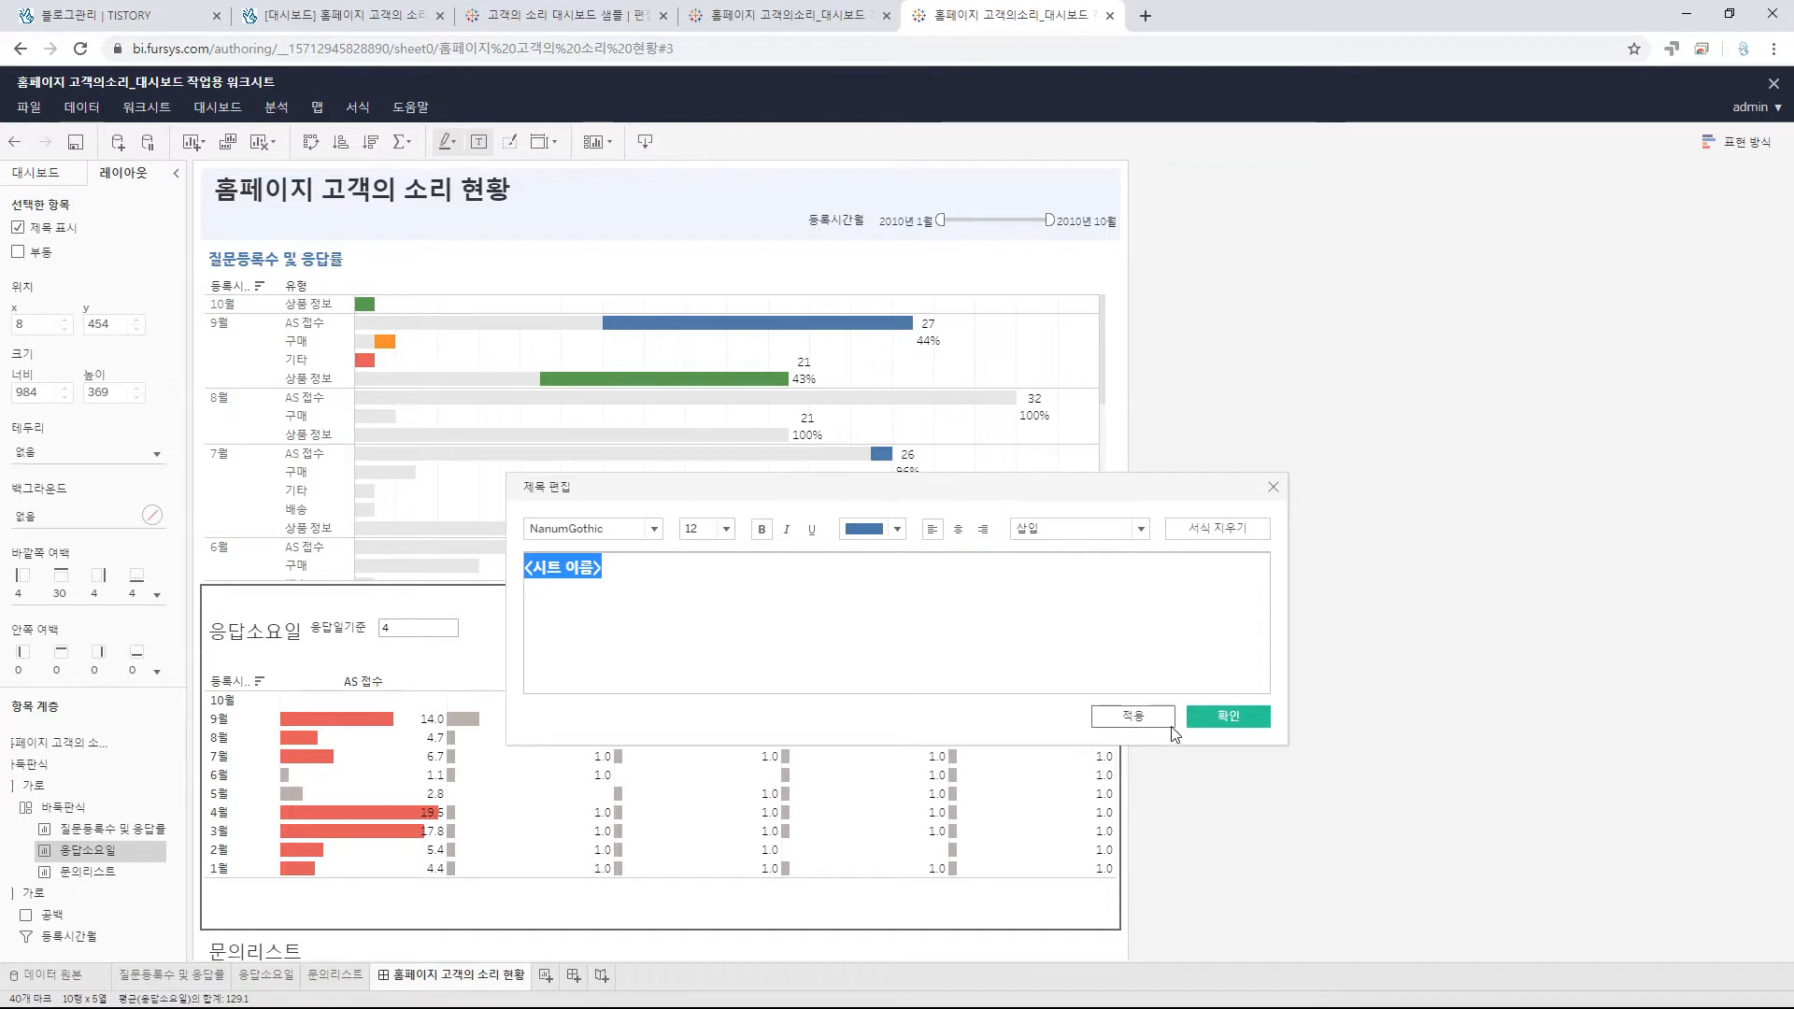
left_click(1133, 716)
left_click(1227, 715)
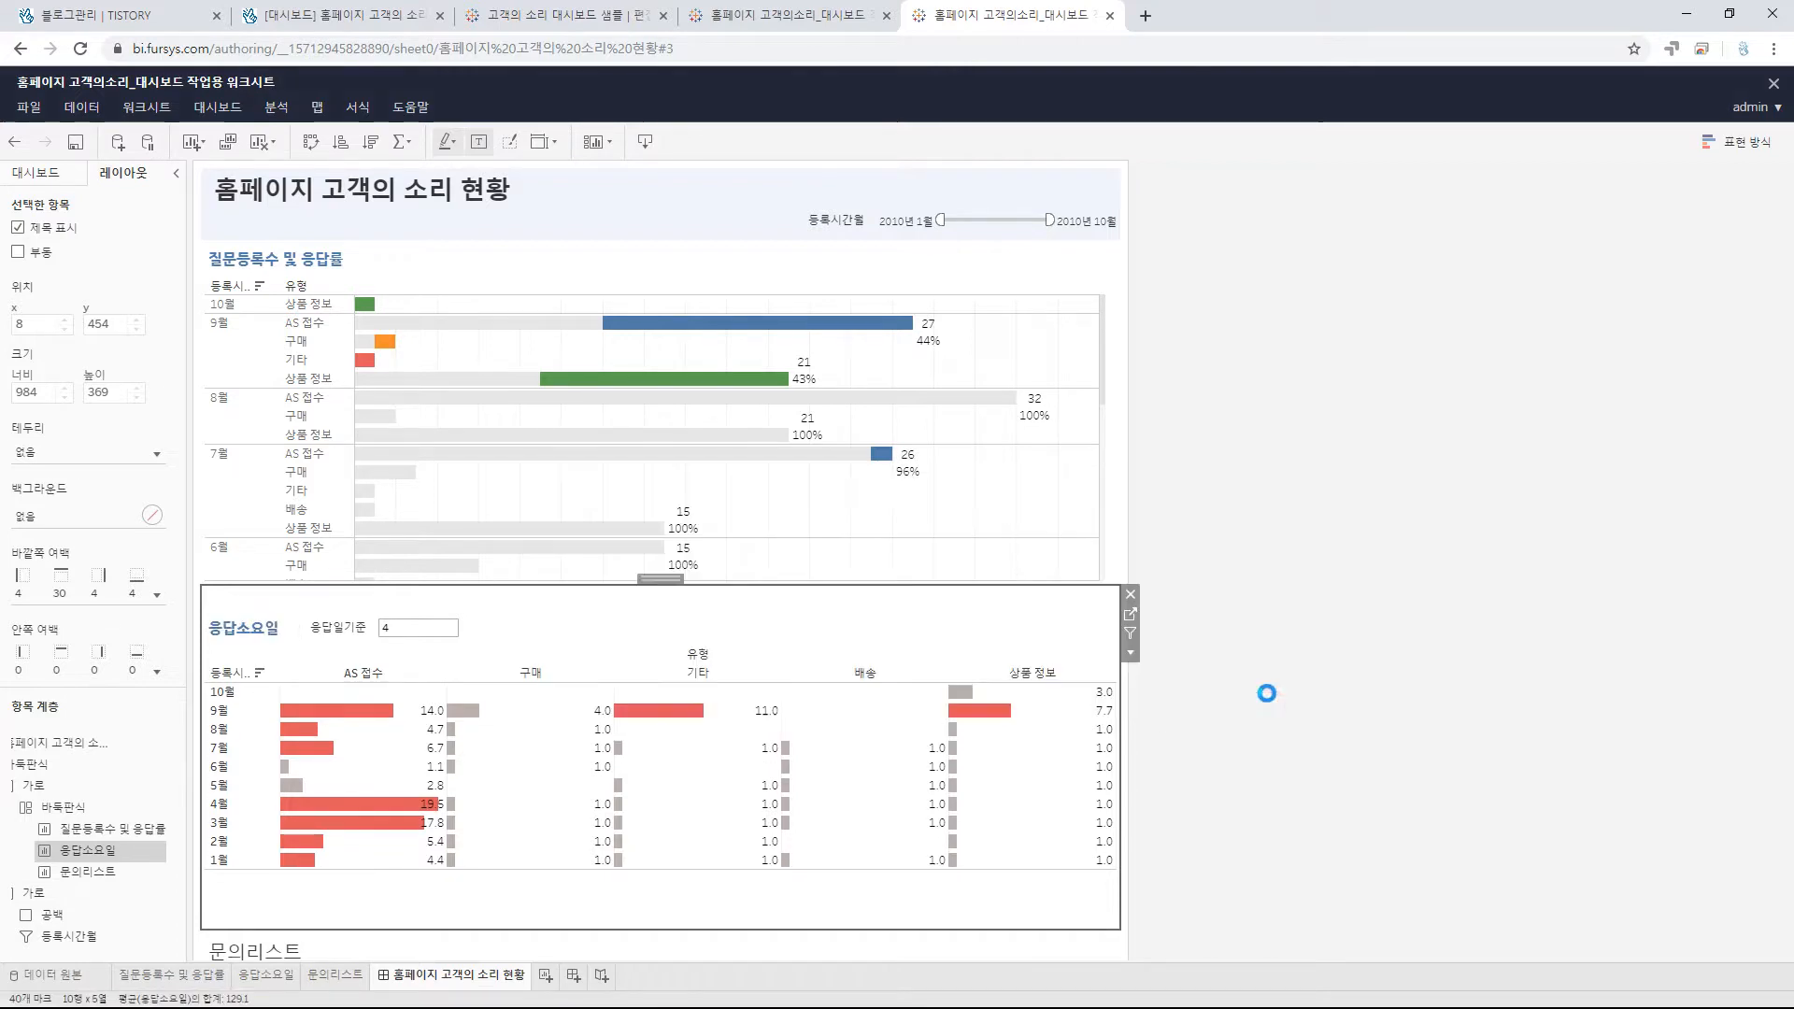
left_click(350, 632)
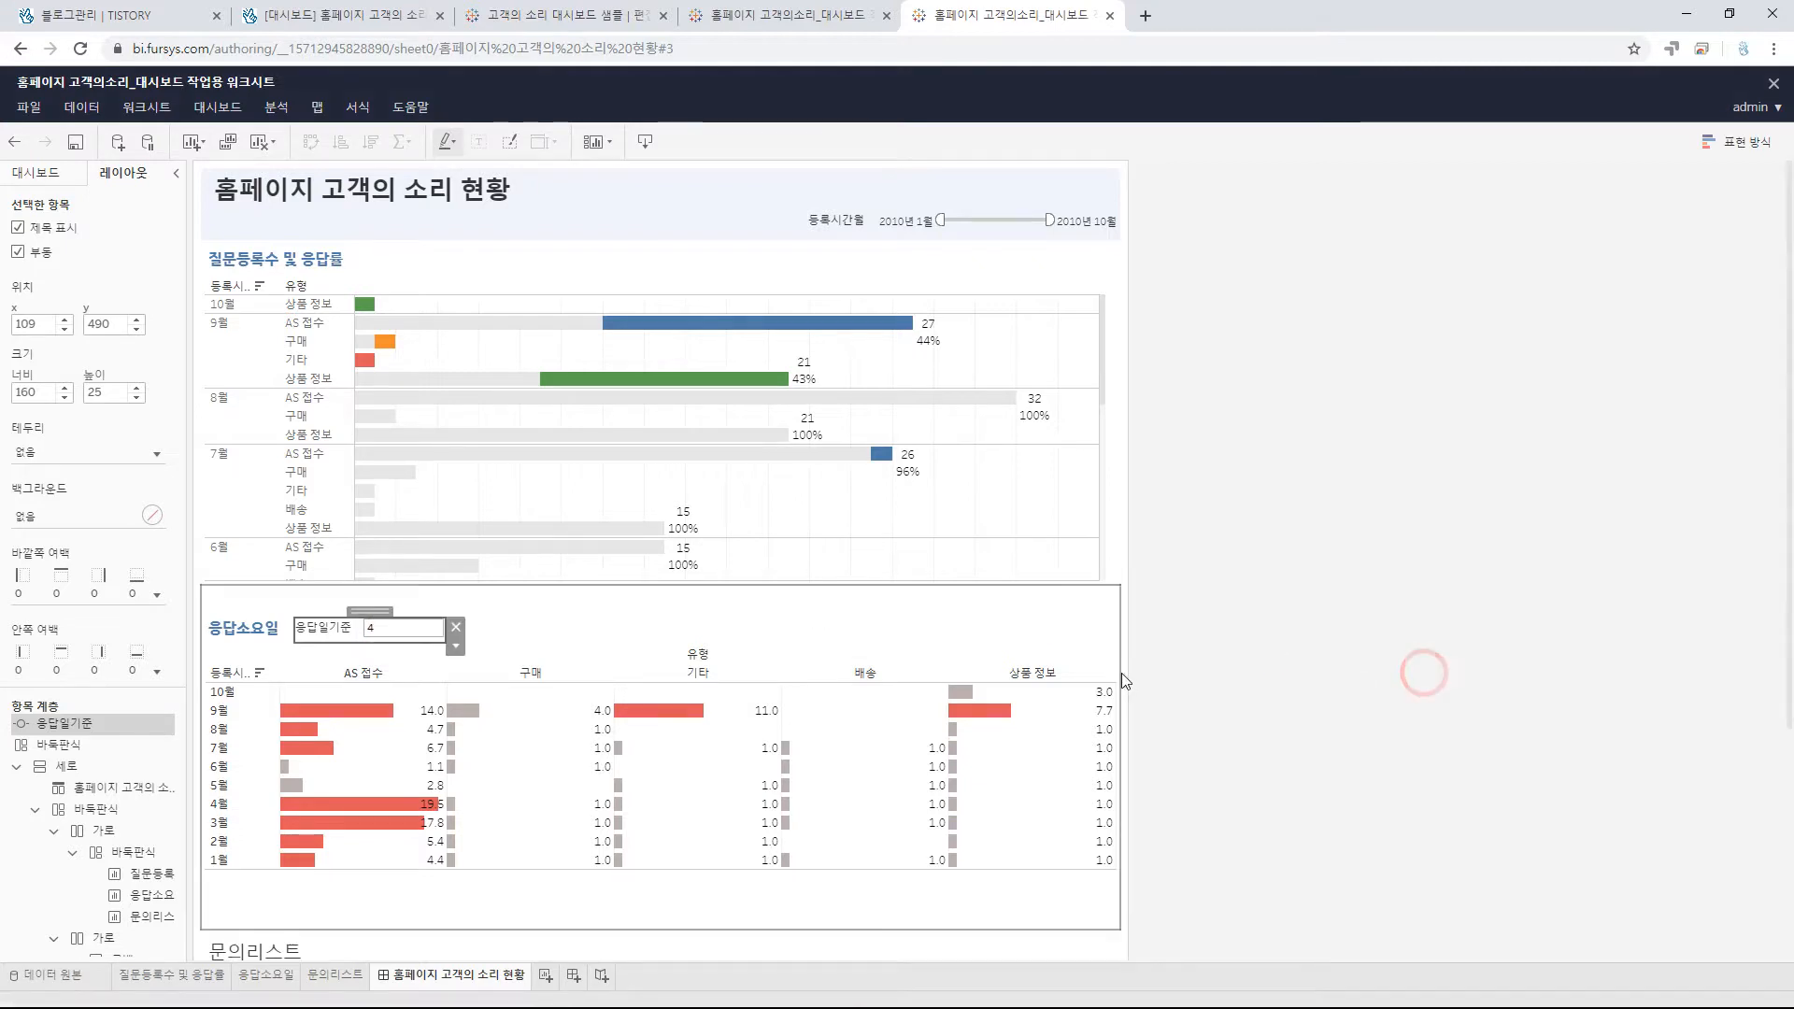
- Change the 문의리스트 sheet title's font to NanumGothic, size 12
scroll(1326, 638, "down", 3)
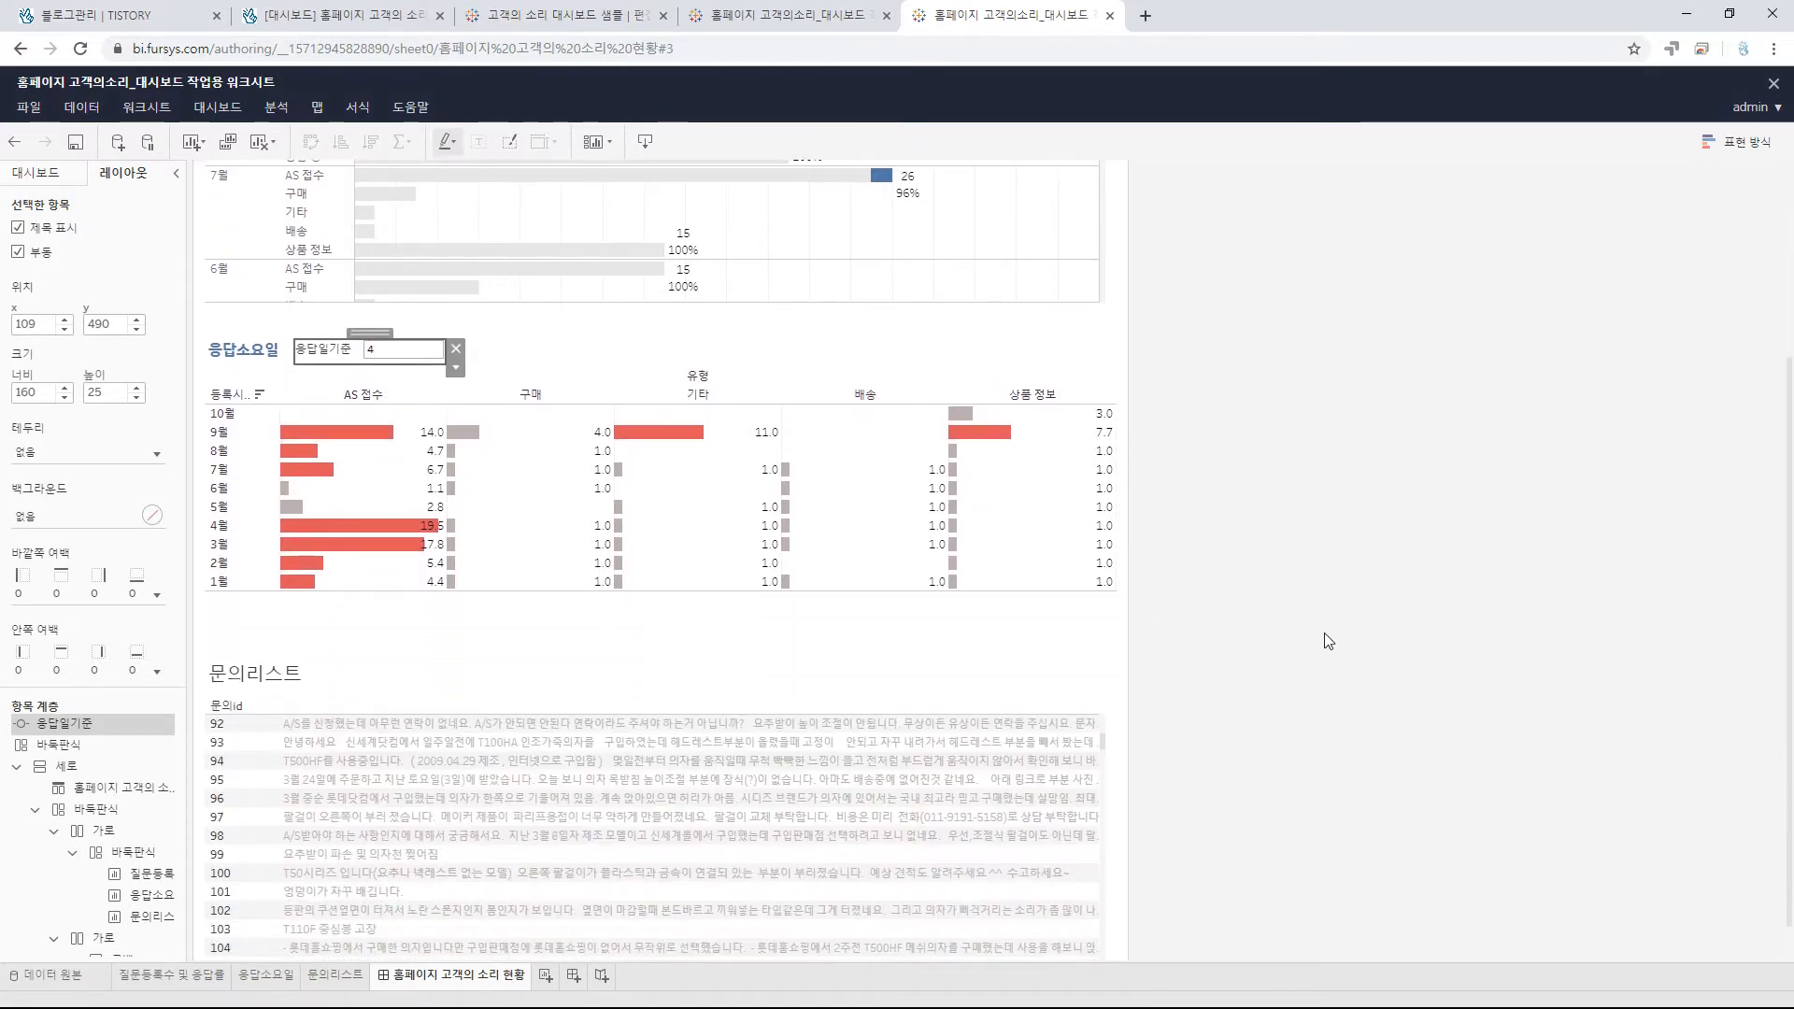
left_click(361, 667)
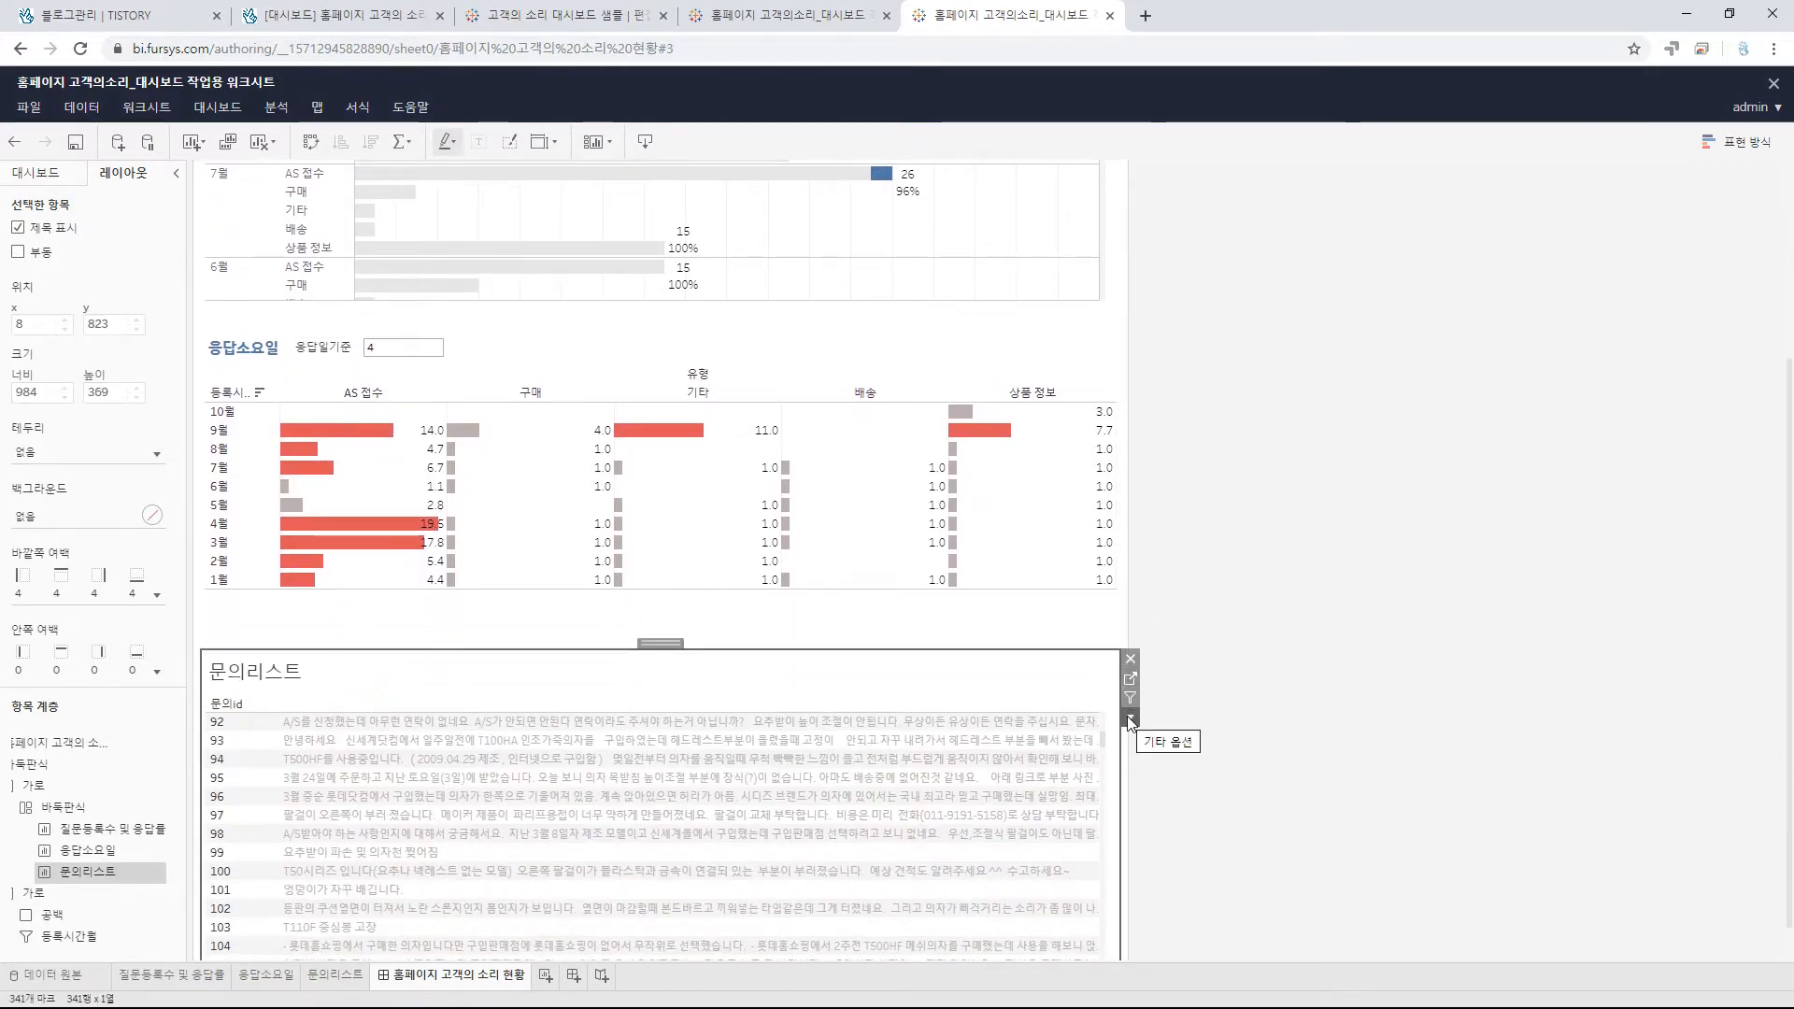
left_click(1100, 670)
left_click(1163, 683)
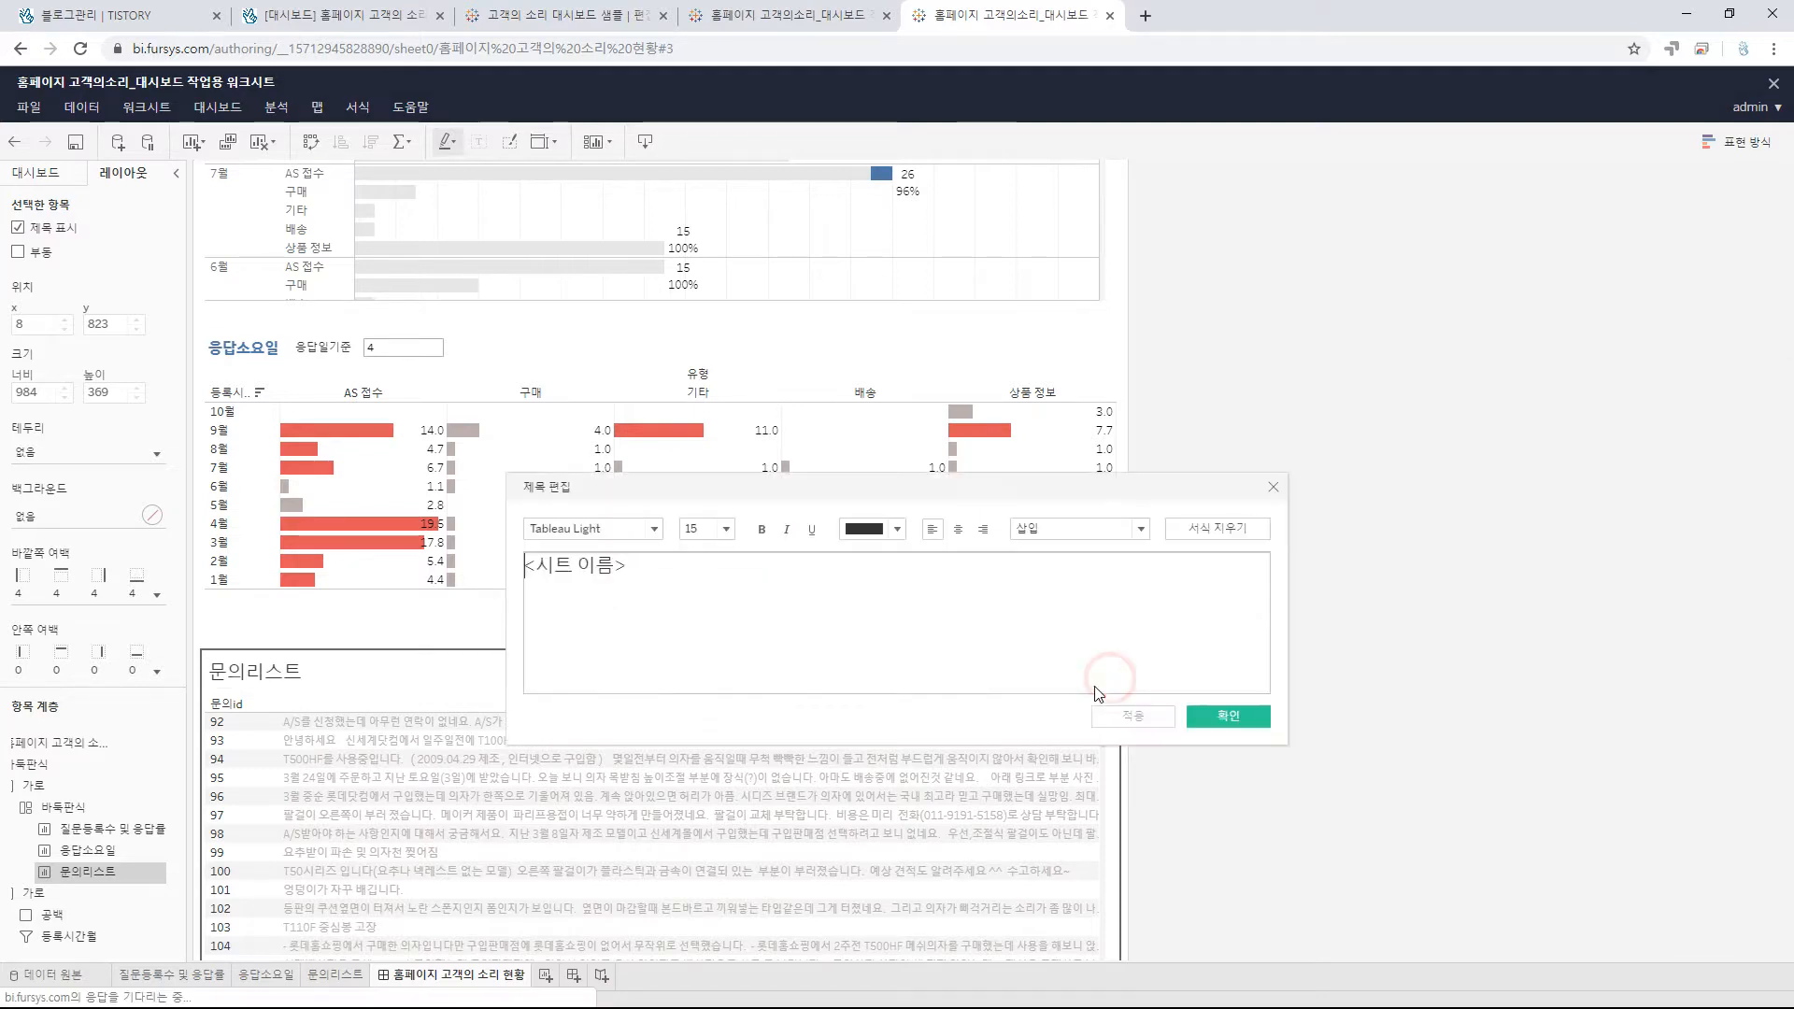
triple_click(651, 565)
left_click(597, 529)
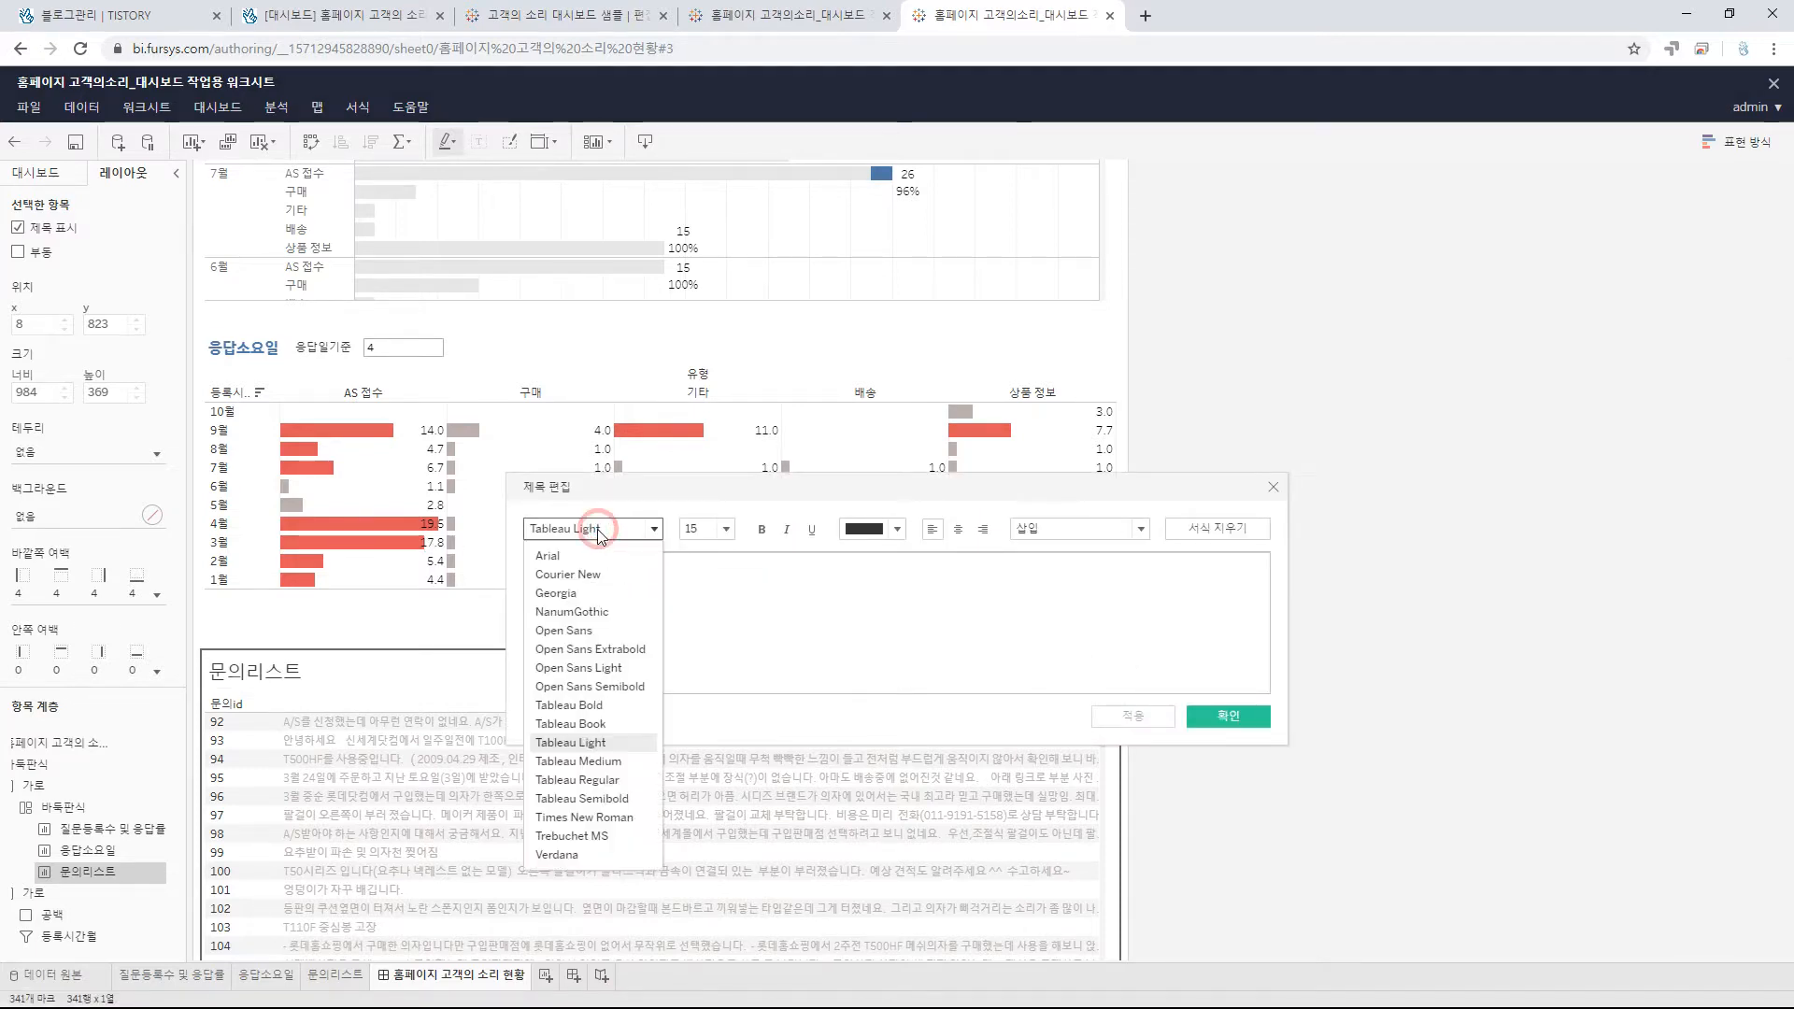
left_click(630, 613)
left_click(720, 528)
left_click(697, 630)
- Make the 문의리스트 sheet title bold and blue, and apply the formatting
left_click(761, 529)
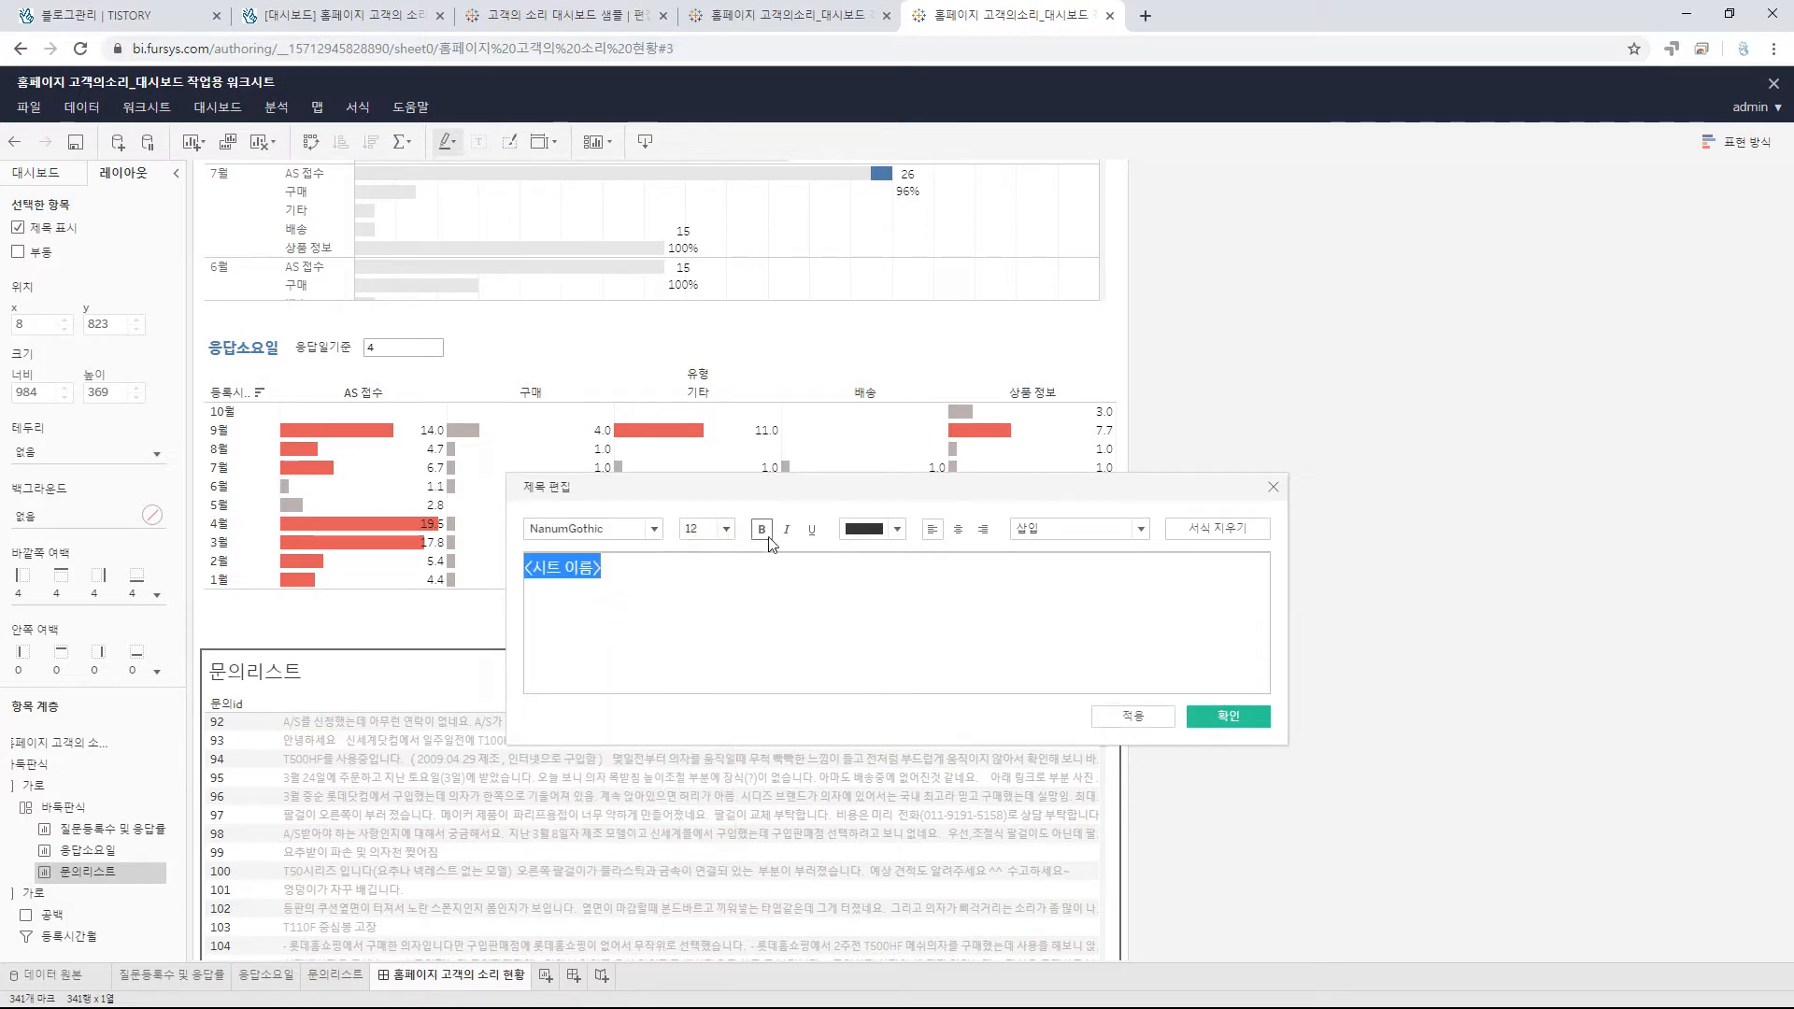
left_click(879, 529)
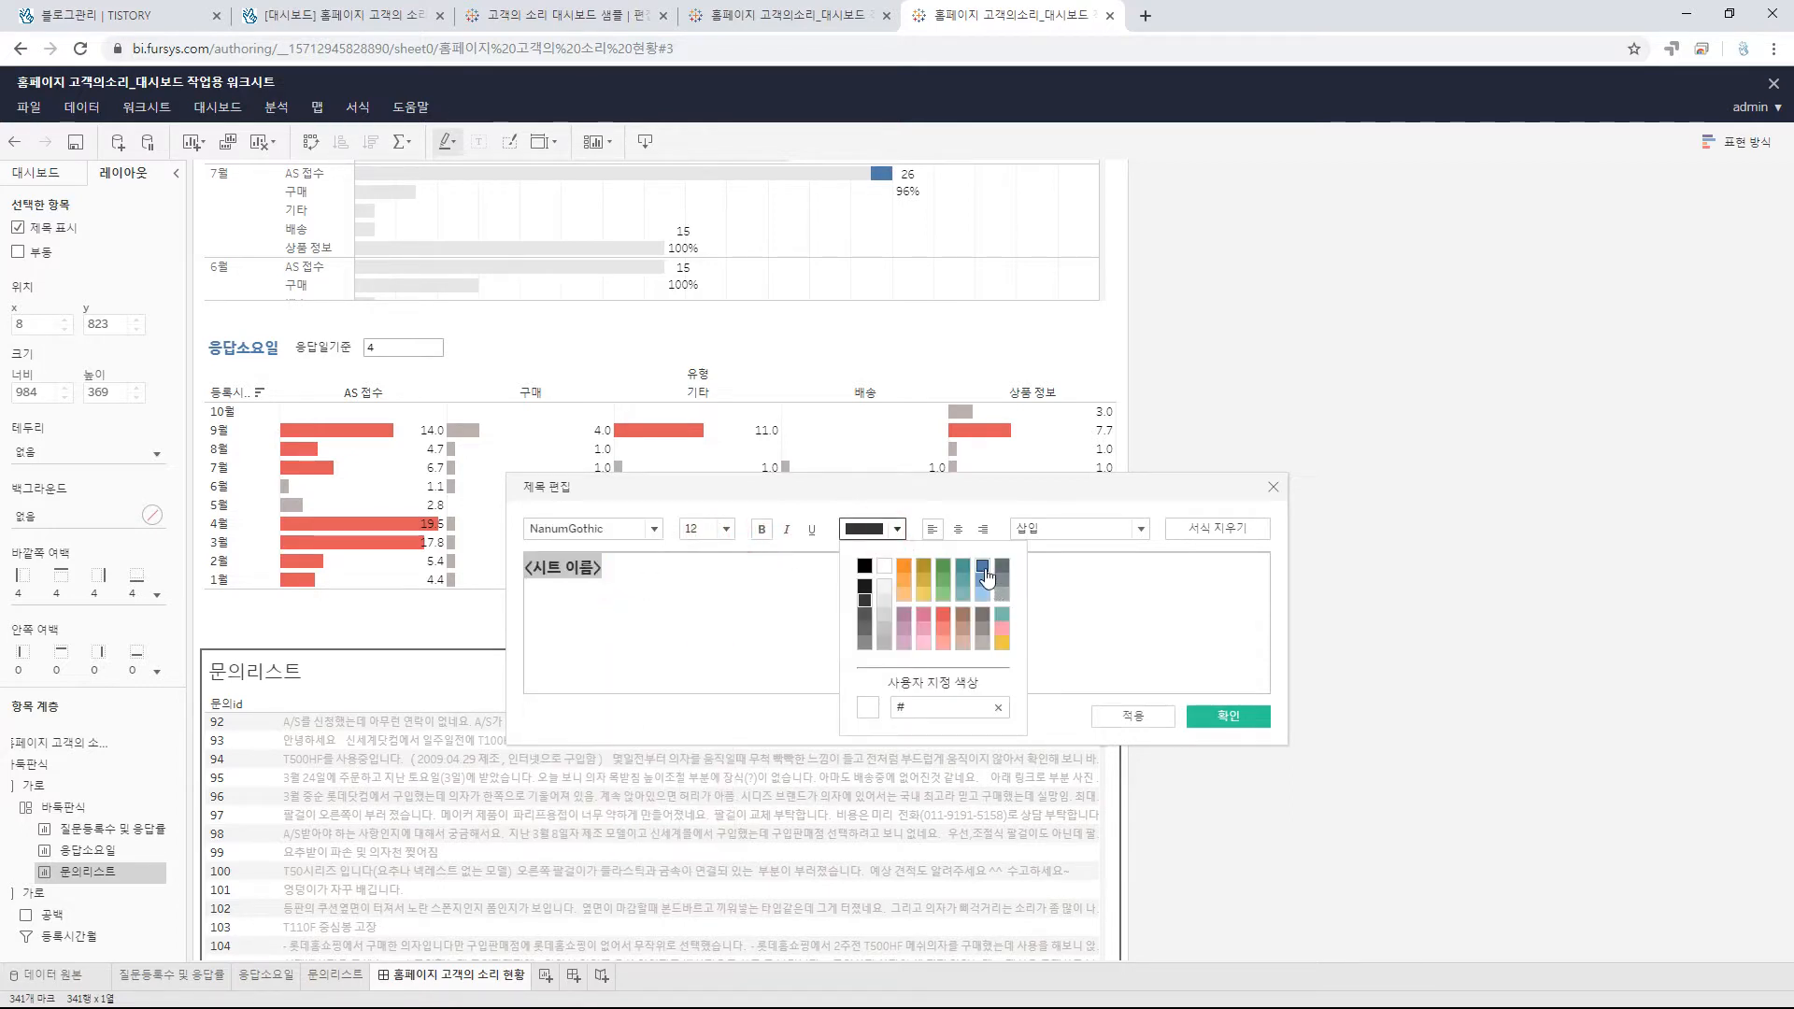
left_click(983, 567)
left_click(1073, 669)
left_click(1132, 716)
left_click(1234, 717)
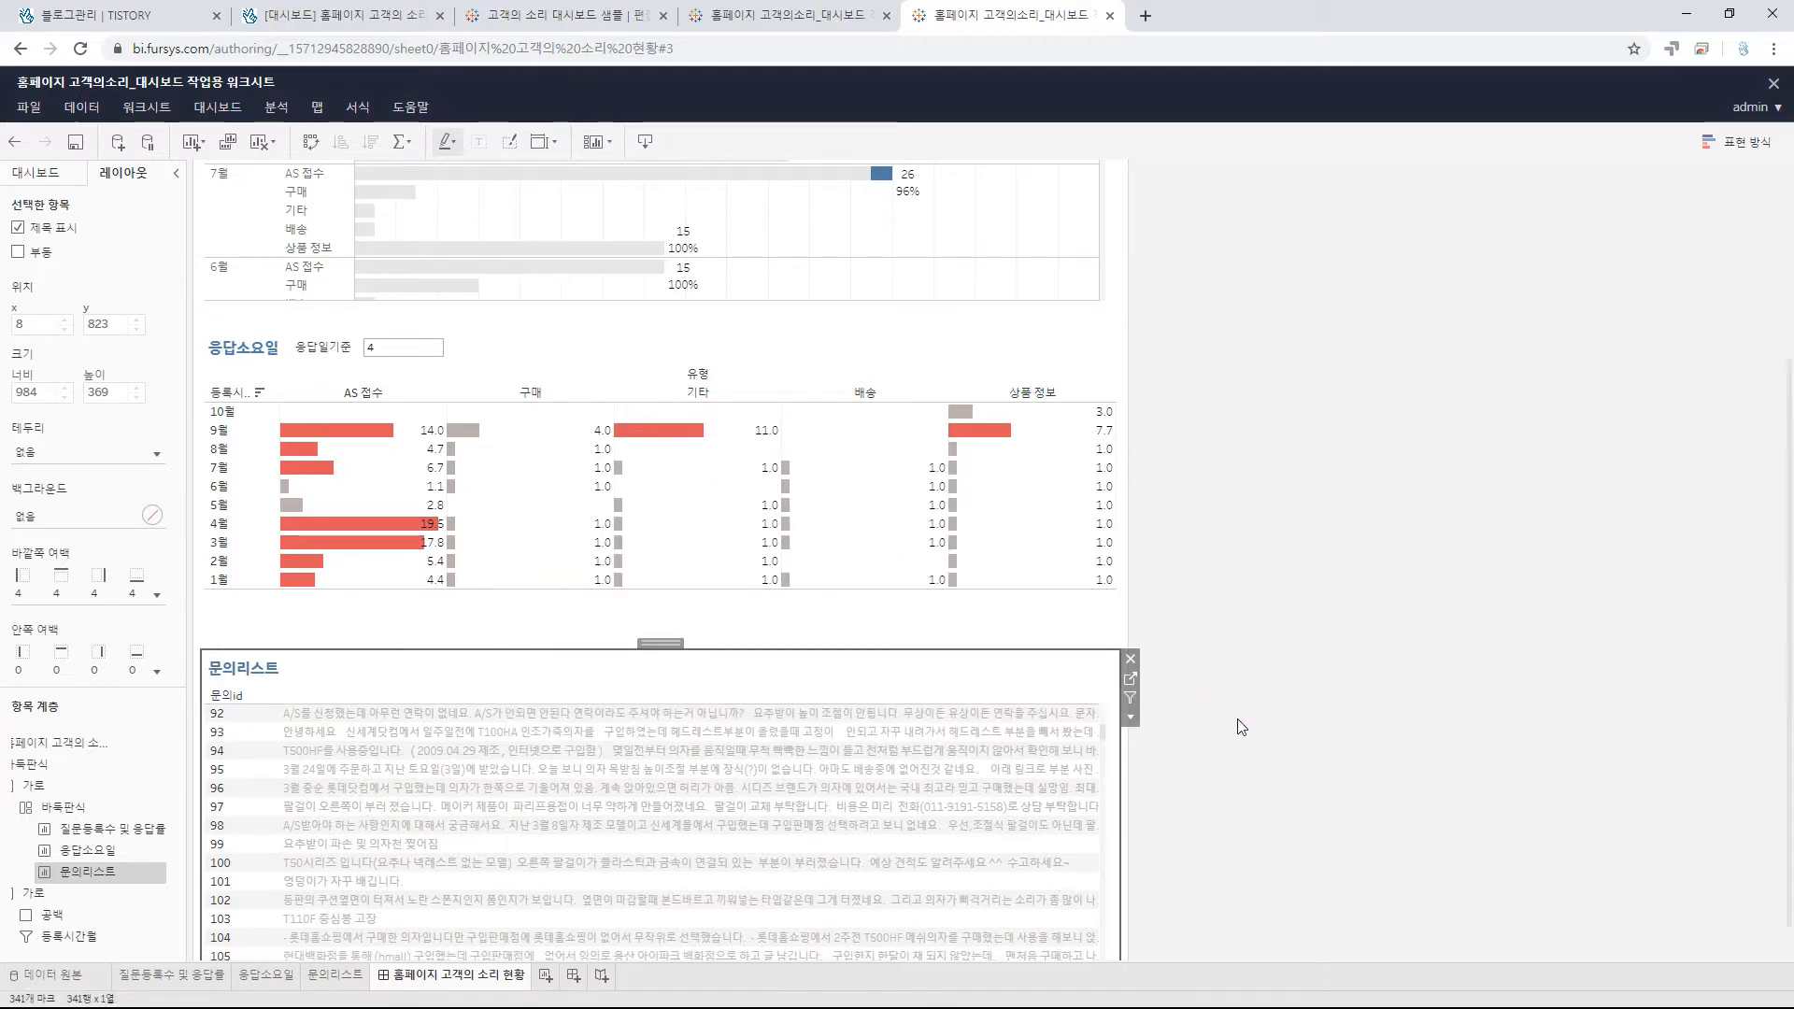
scroll(1089, 681, "up", 3)
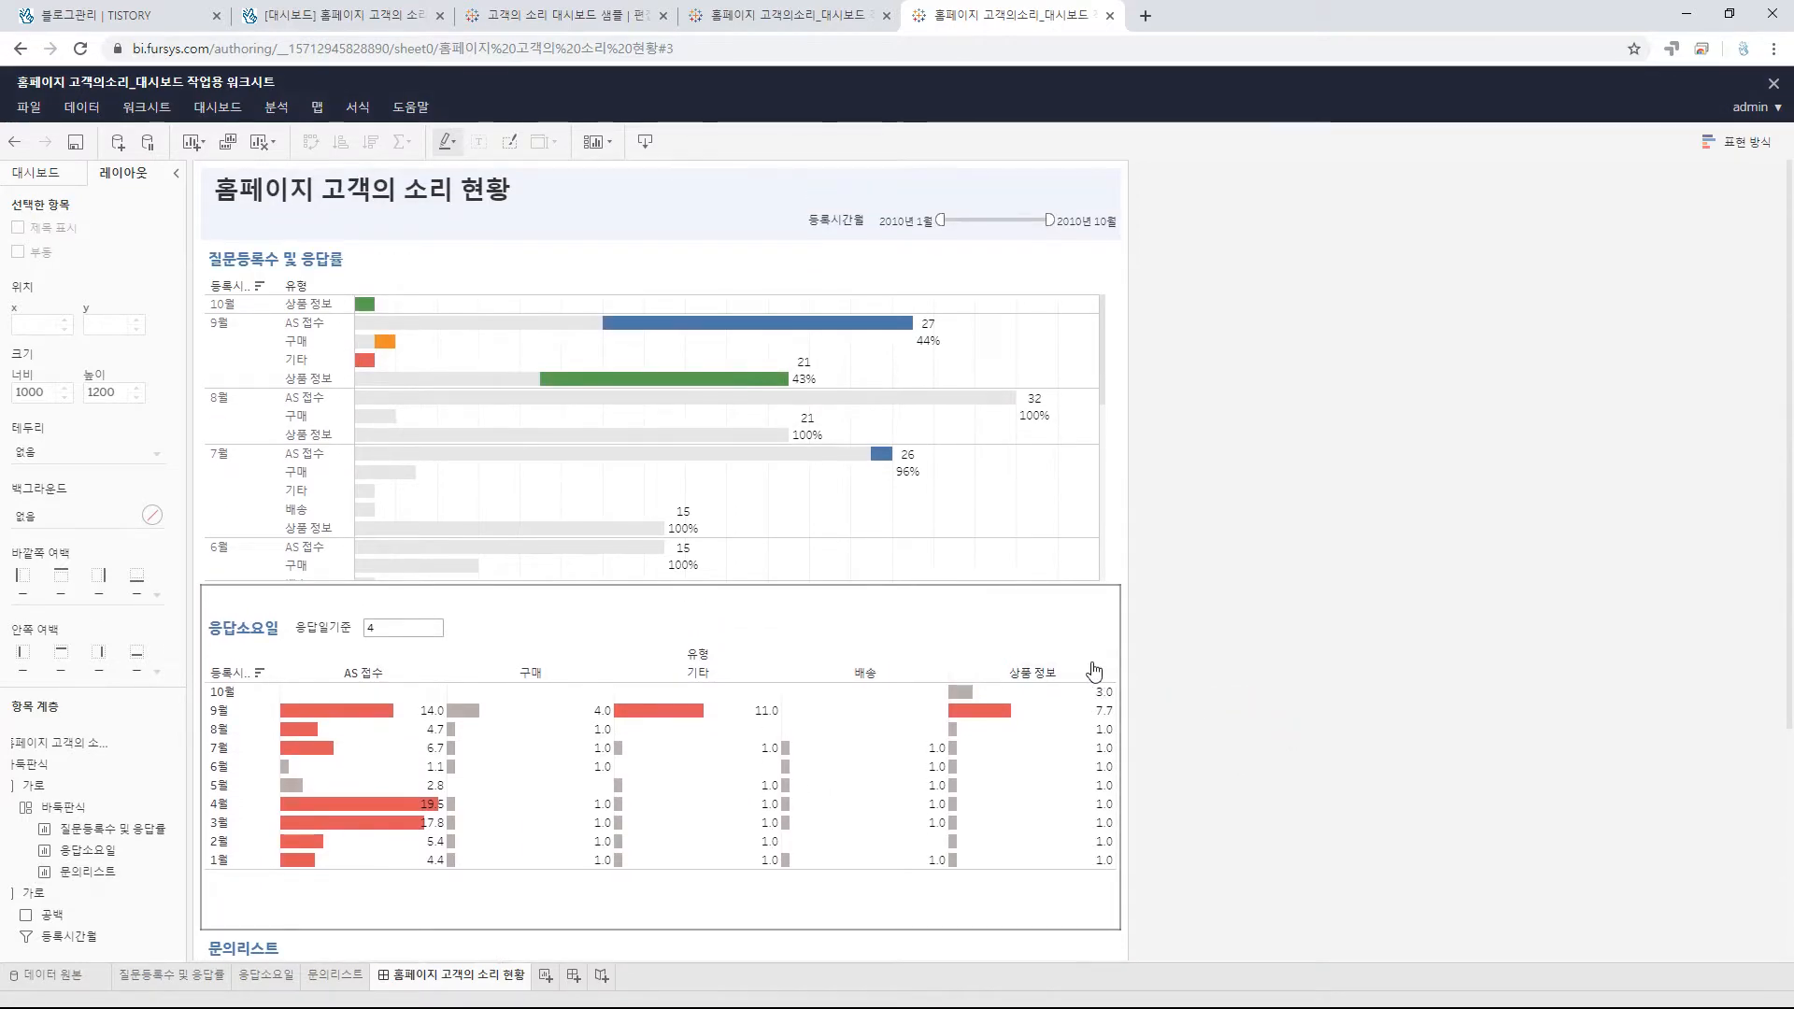
left_click(1318, 620)
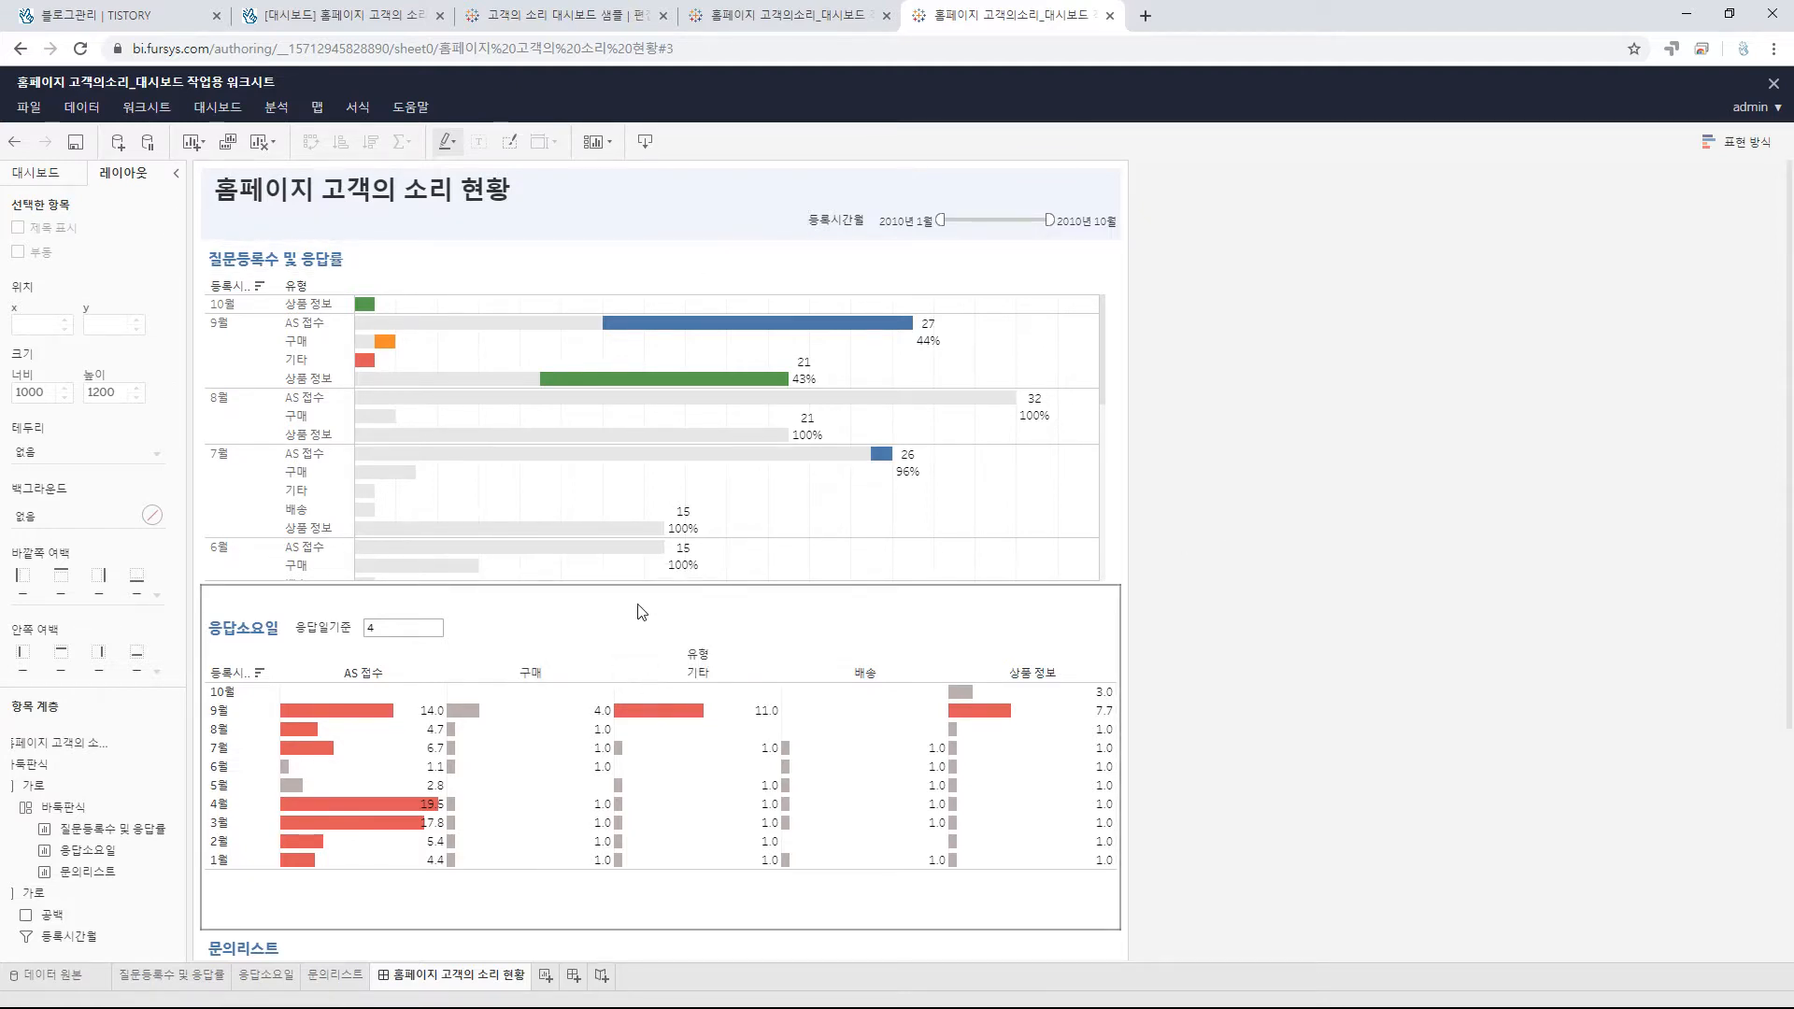
- Insert a blank object between the dashboard header and the 질문등록수 및 응답률 sheet and shrink it to a narrow strip
left_click(42, 174)
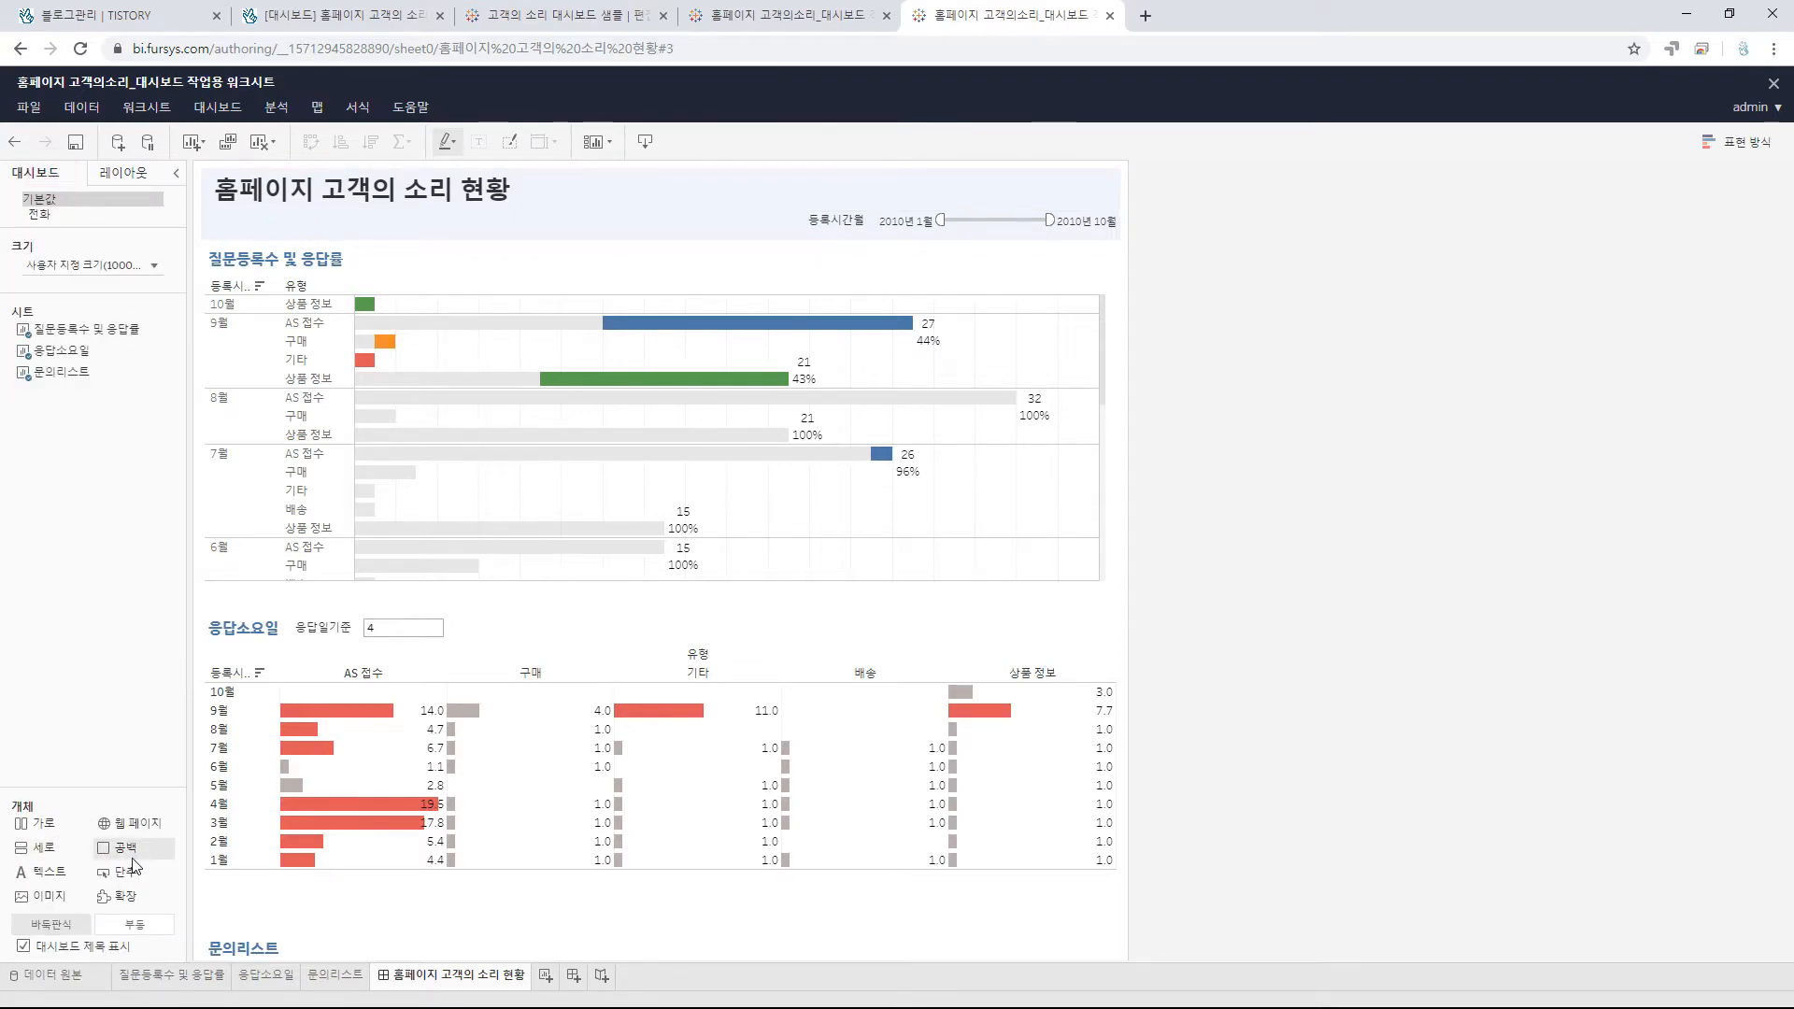
mouse_move(131, 866)
left_mouse_down()
mouse_move(373, 420)
mouse_move(608, 240)
mouse_move(663, 336)
left_mouse_up()
left_click_drag(701, 396, 718, 262)
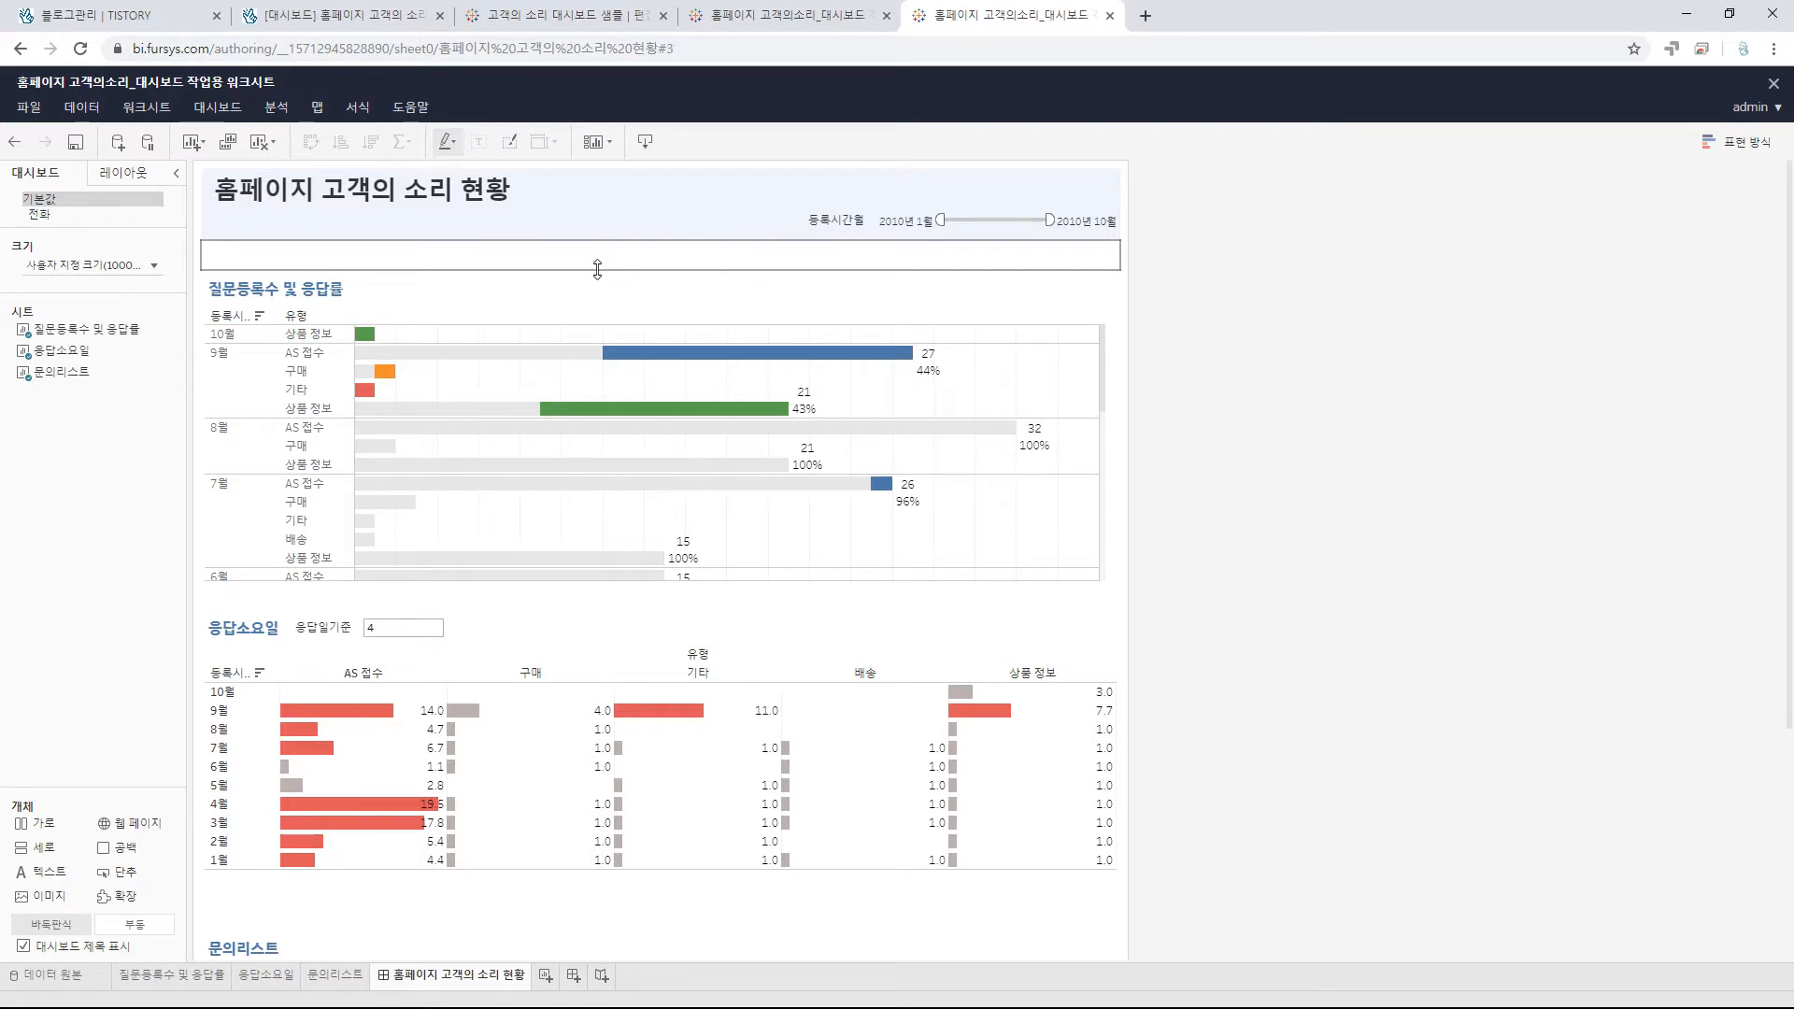
- Extend the 질문등록수 및 응답률 sheet slightly downward and realign the floating 응답일기준 control beside the 응답소요일 title
scroll(1280, 629, "down", 1)
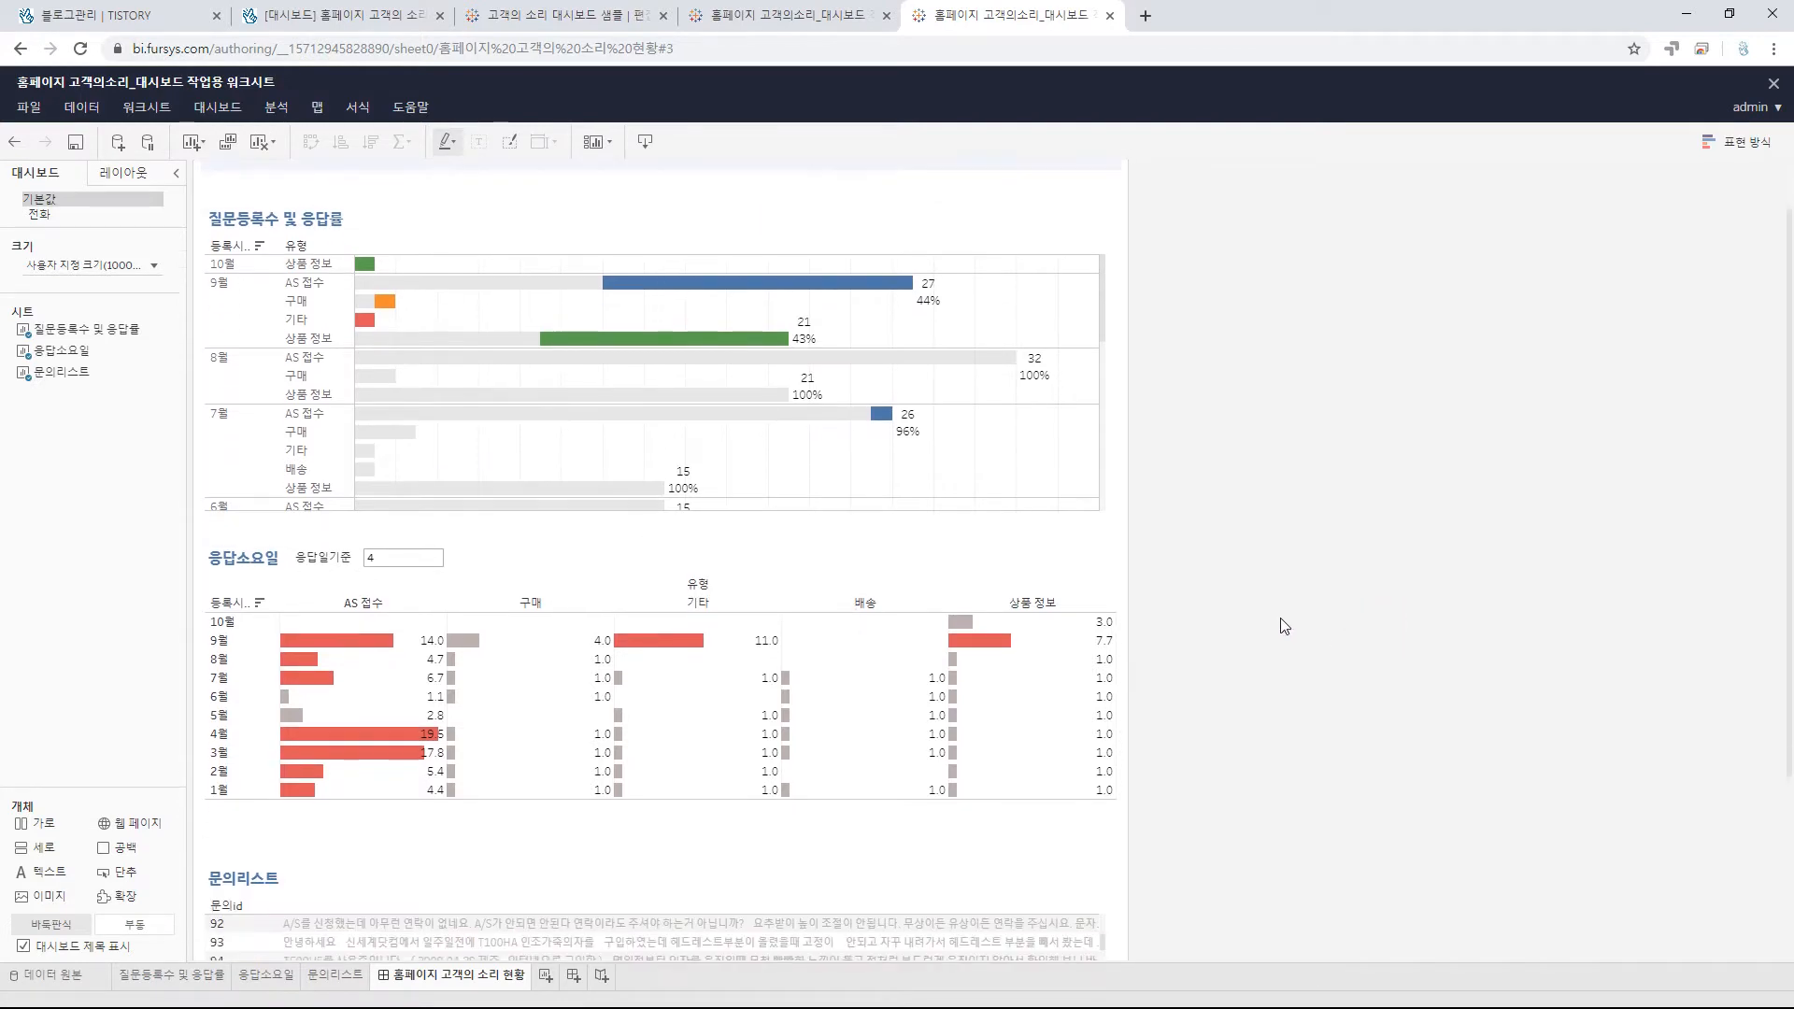
left_click_drag(728, 492, 733, 513)
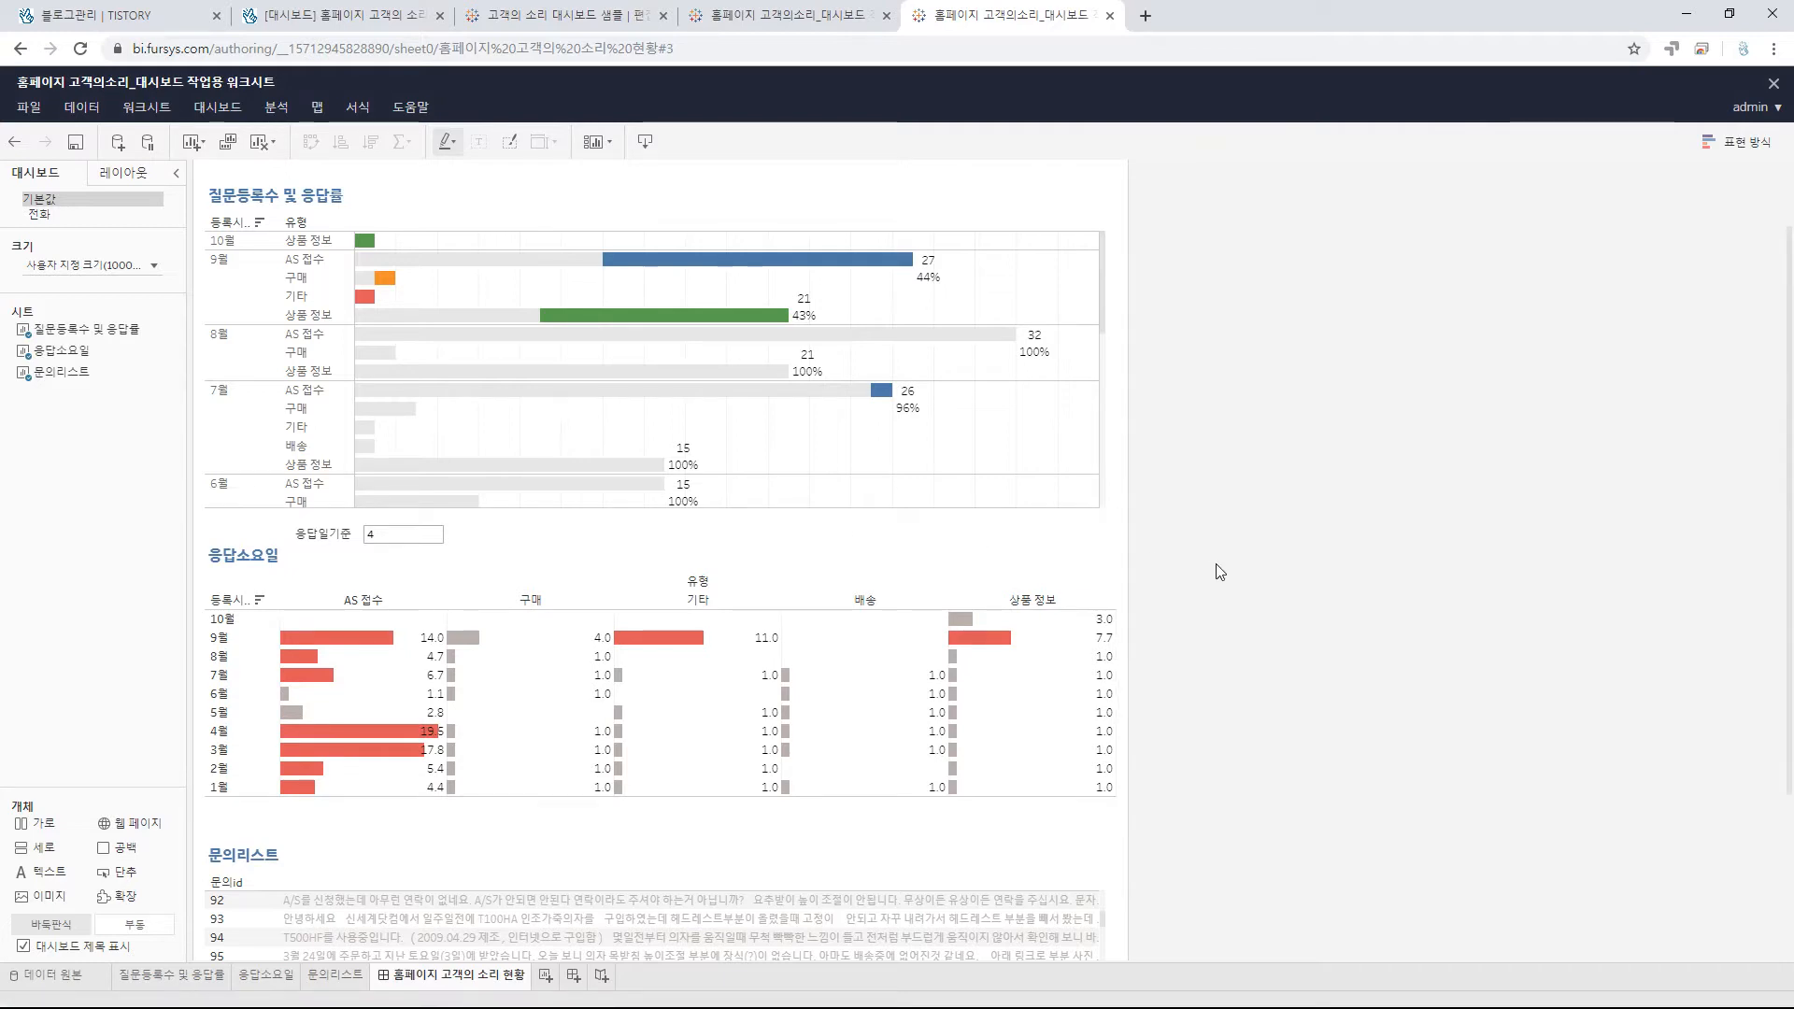
scroll(1219, 568, "up", 1)
left_click(332, 627)
left_click_drag(362, 613, 364, 645)
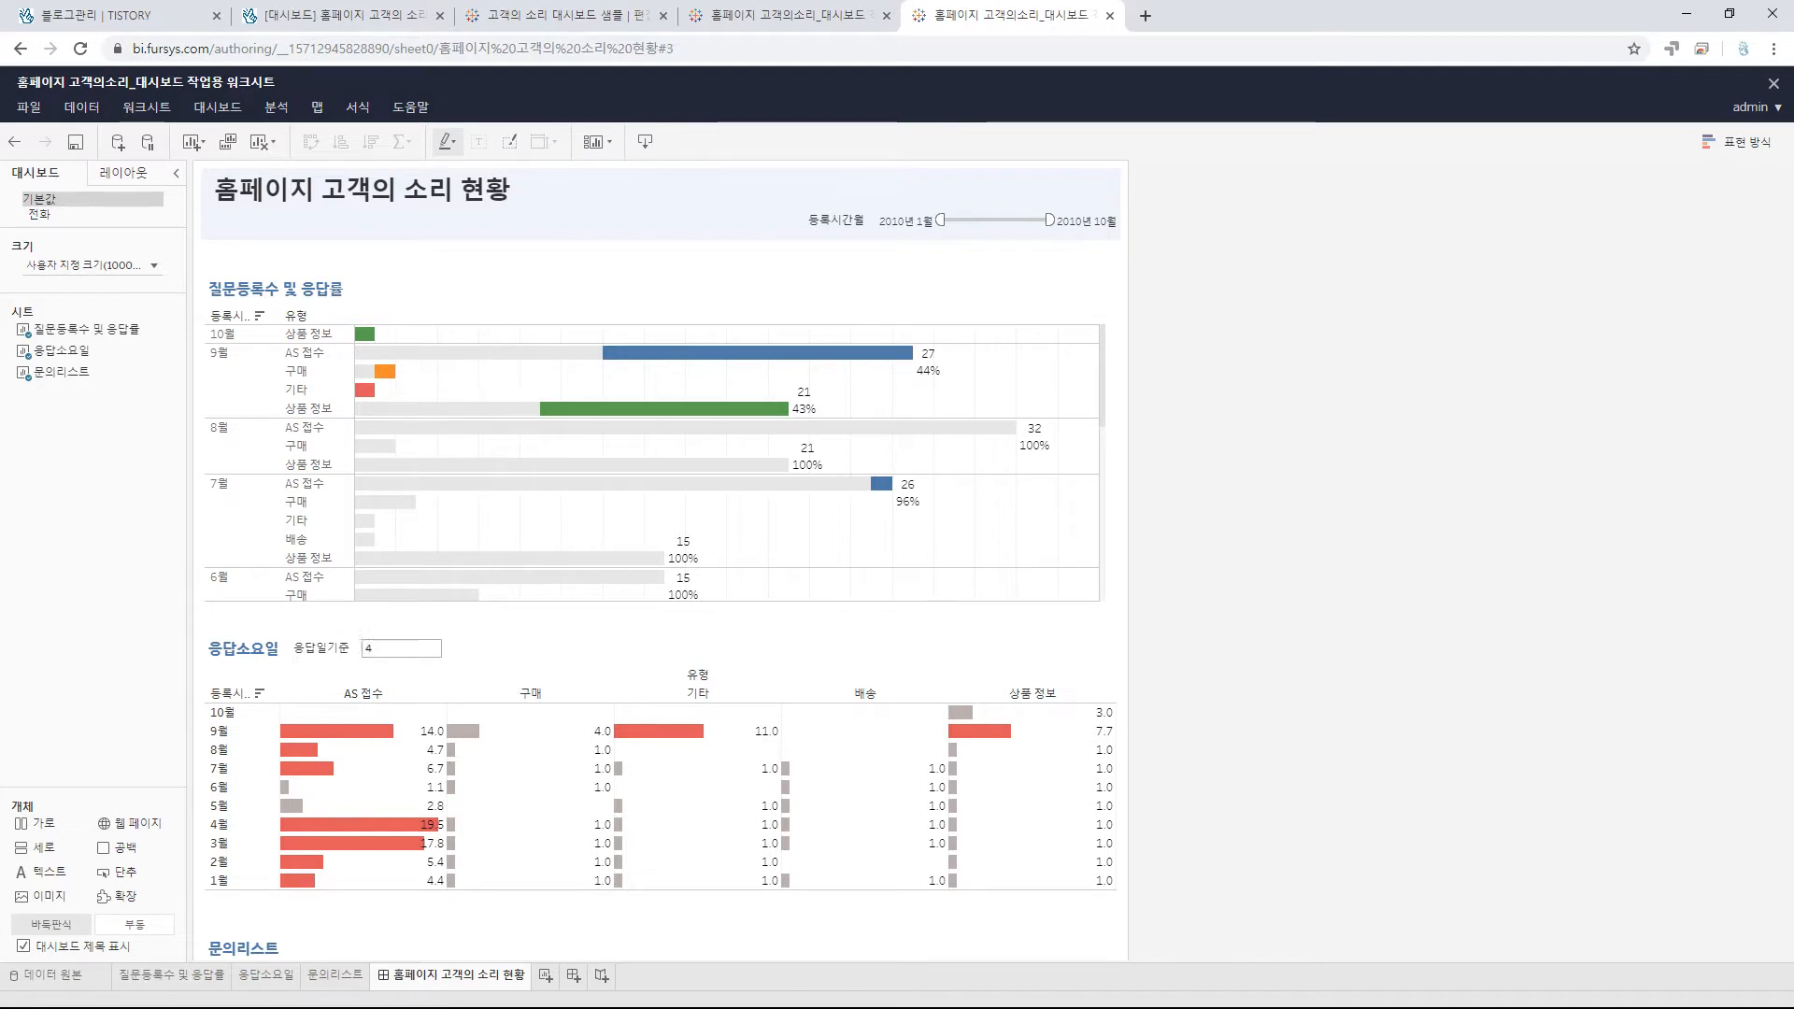
left_click(1373, 671)
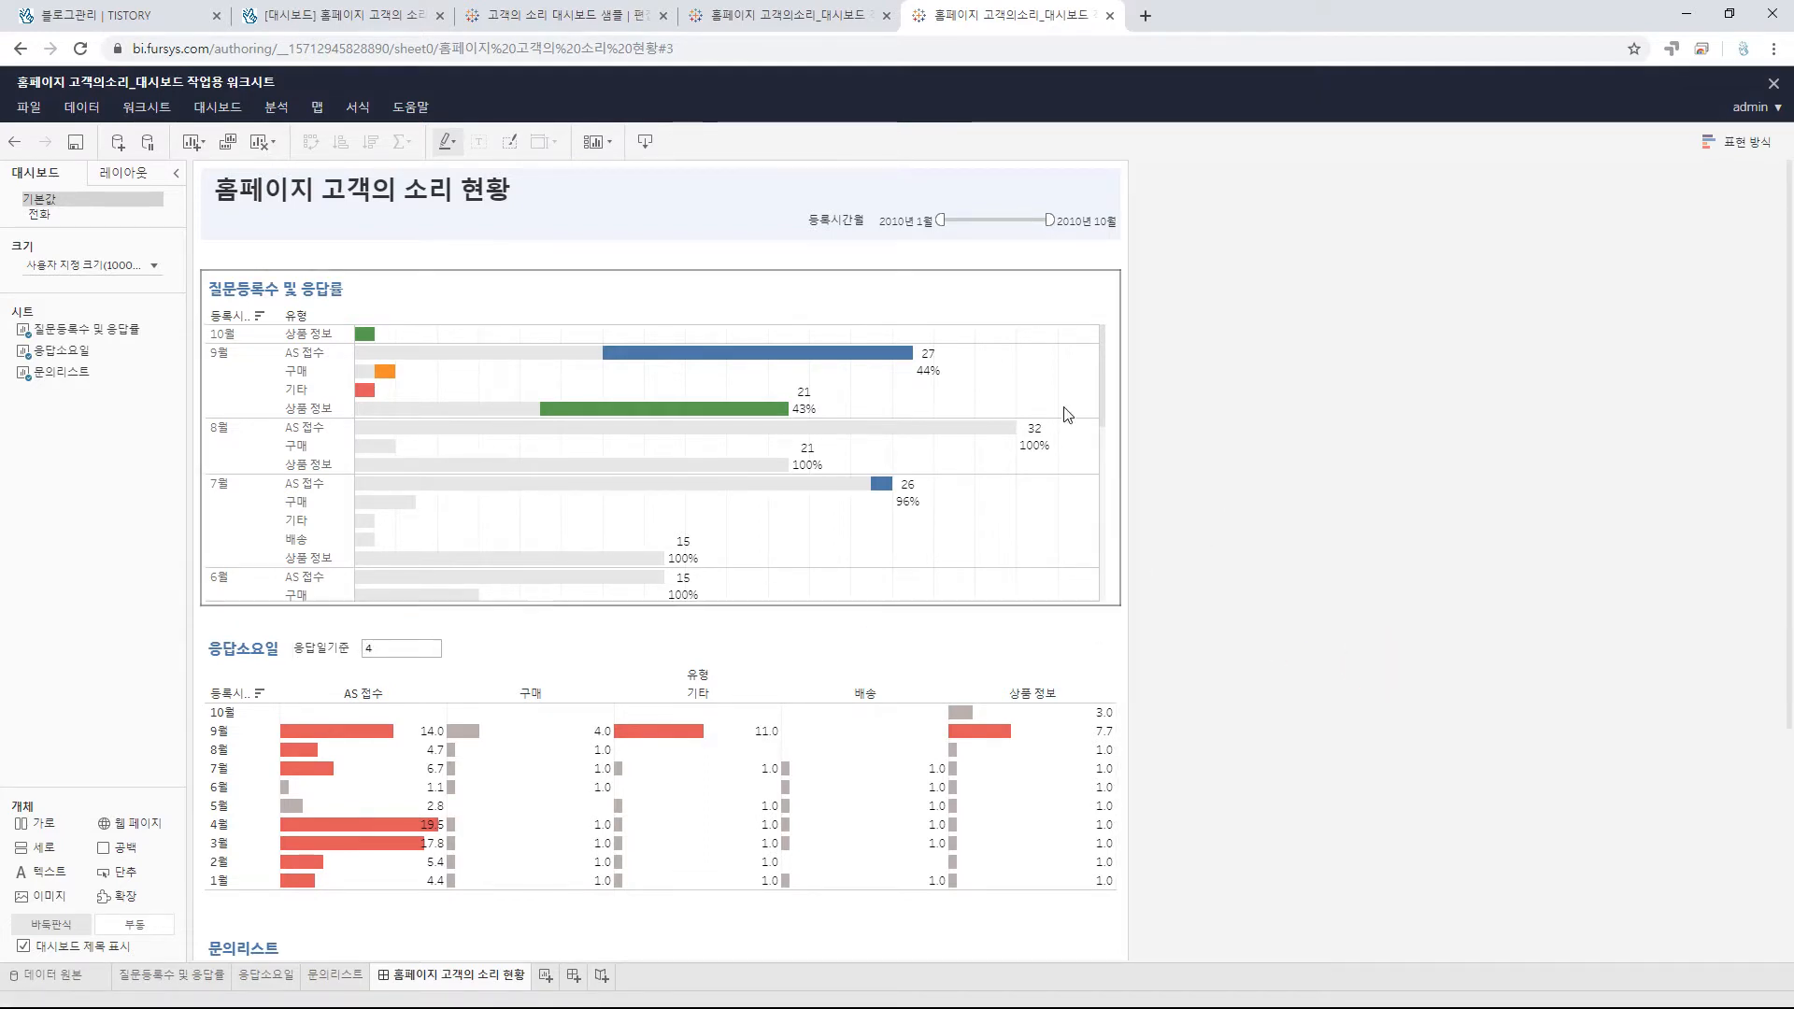
mouse_move(775, 411)
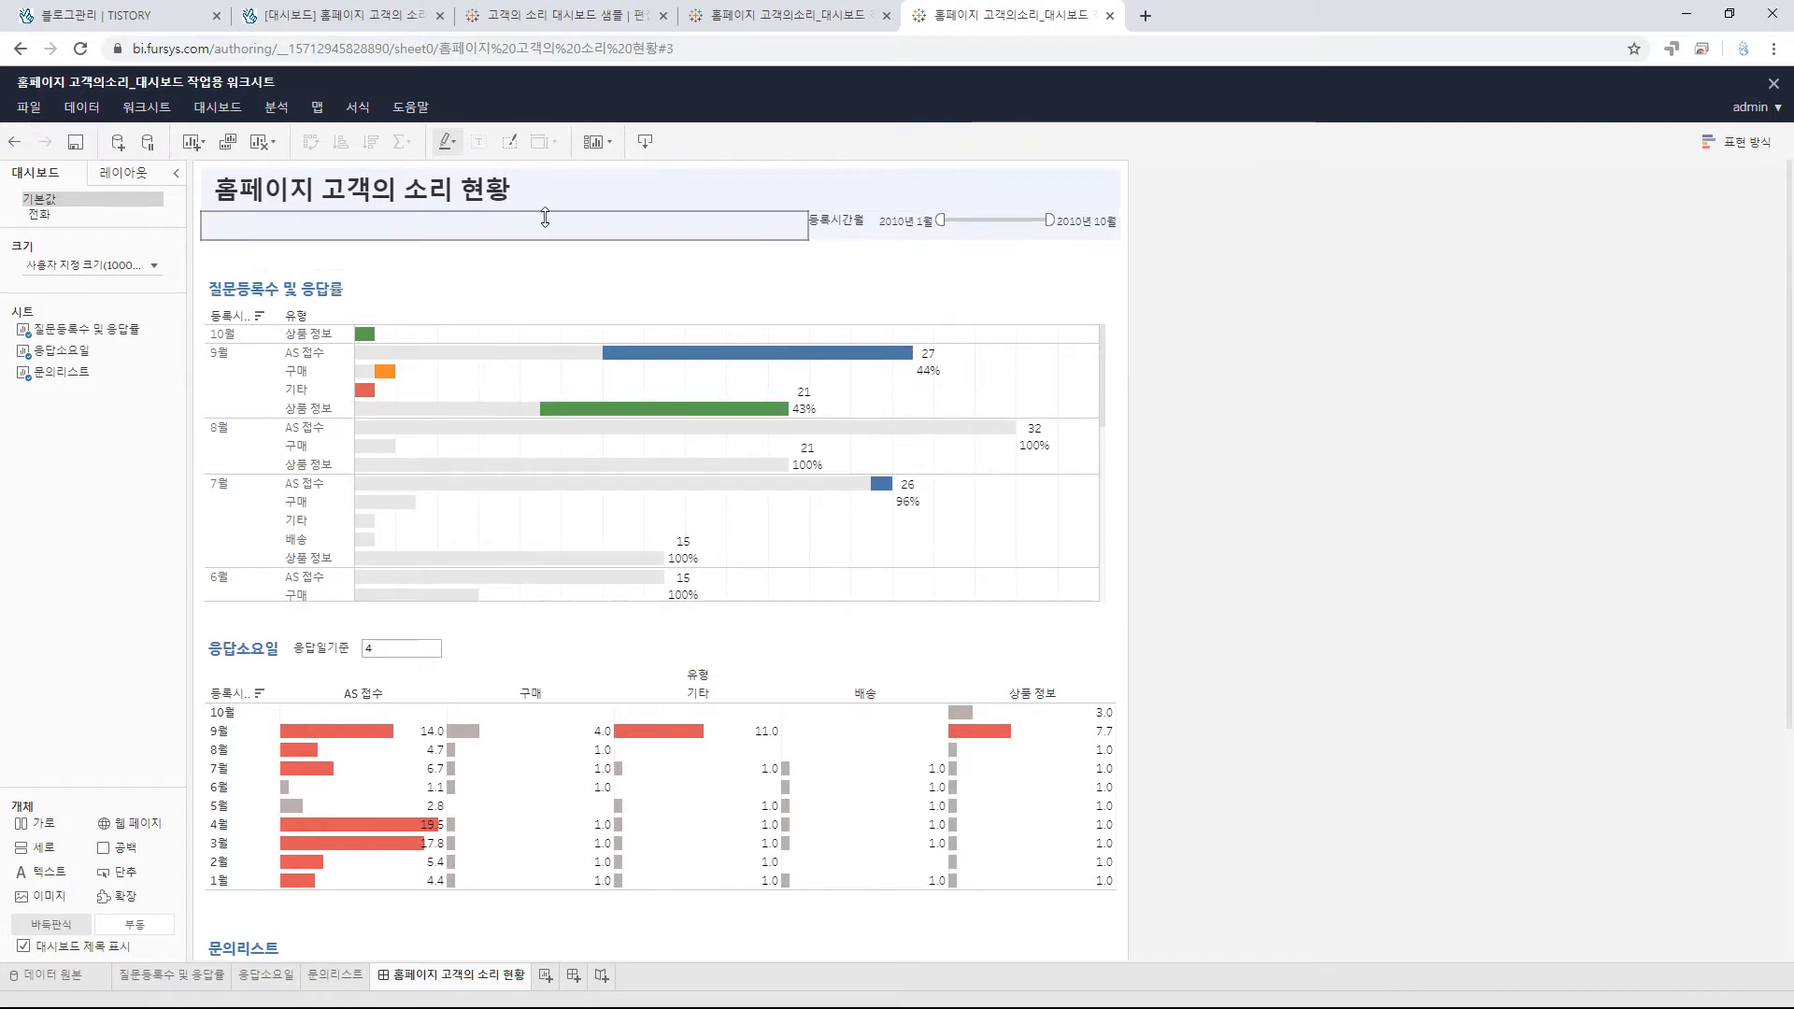
scroll(1130, 364, "down", 4)
mouse_move(952, 460)
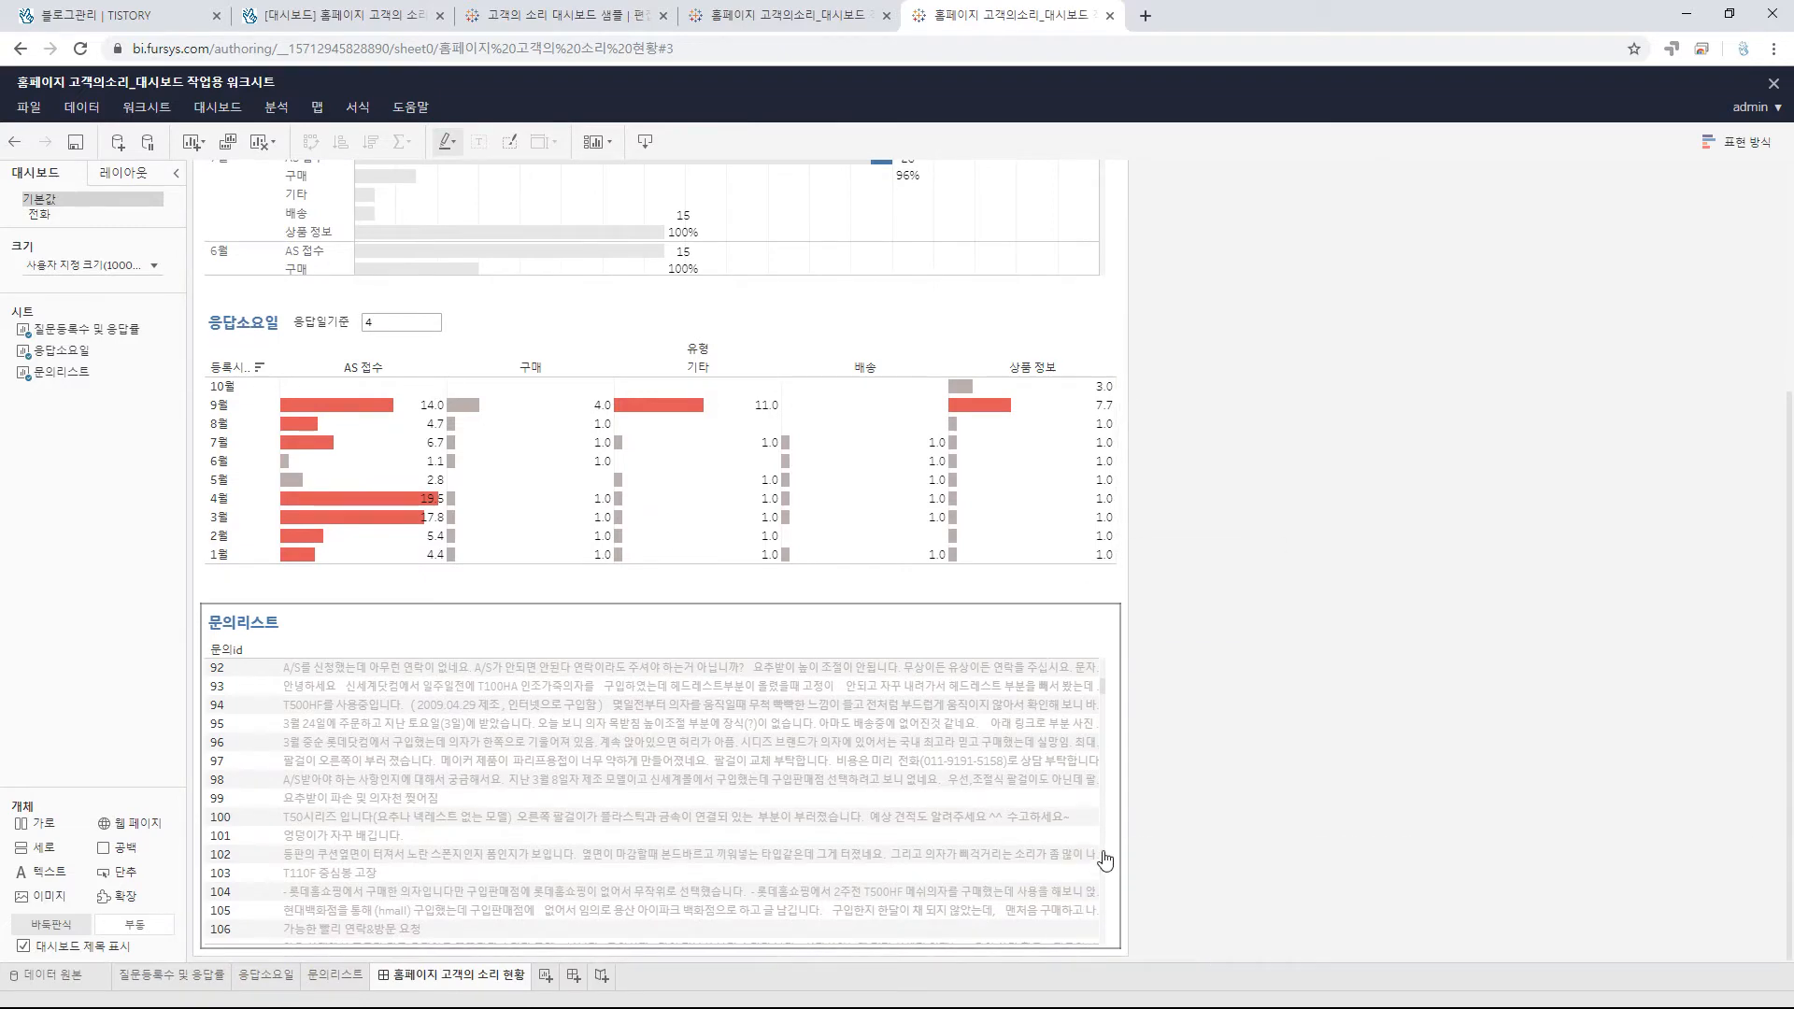
scroll(1090, 579, "up", 4)
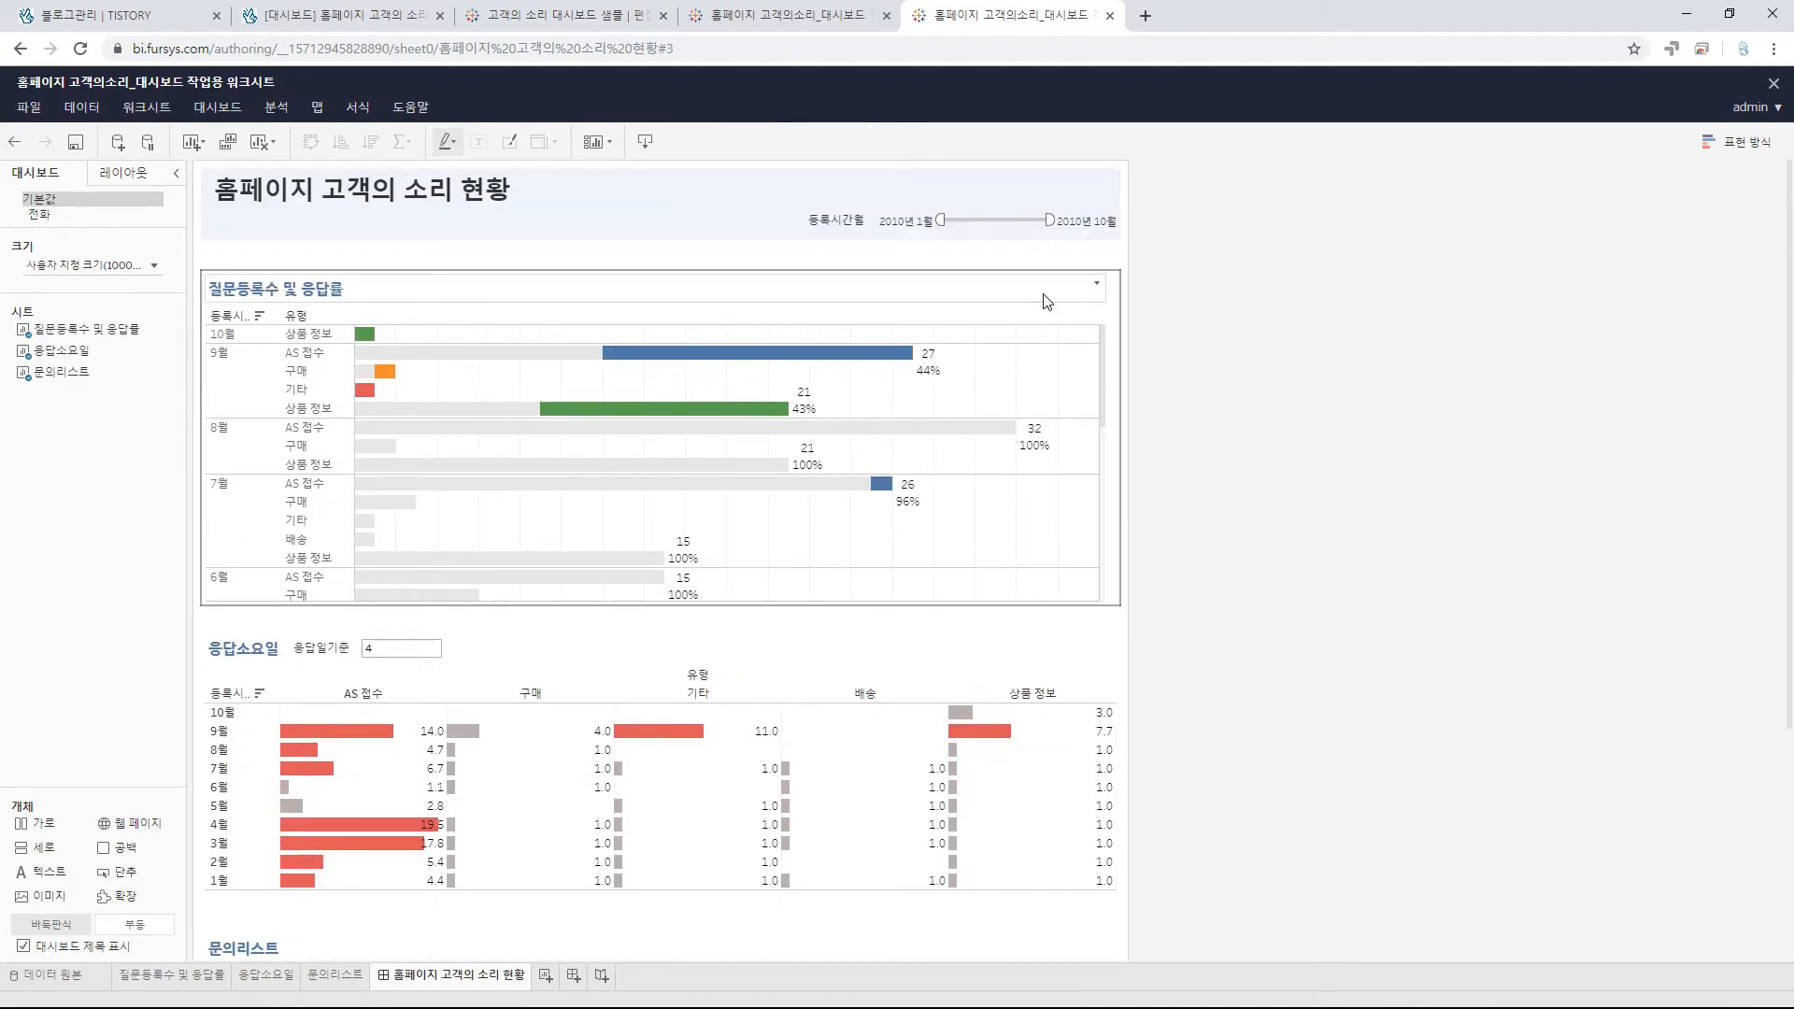
- Set the 질문등록수 및 응답률 sheet to be used as a filter on the dashboard
left_click(1054, 314)
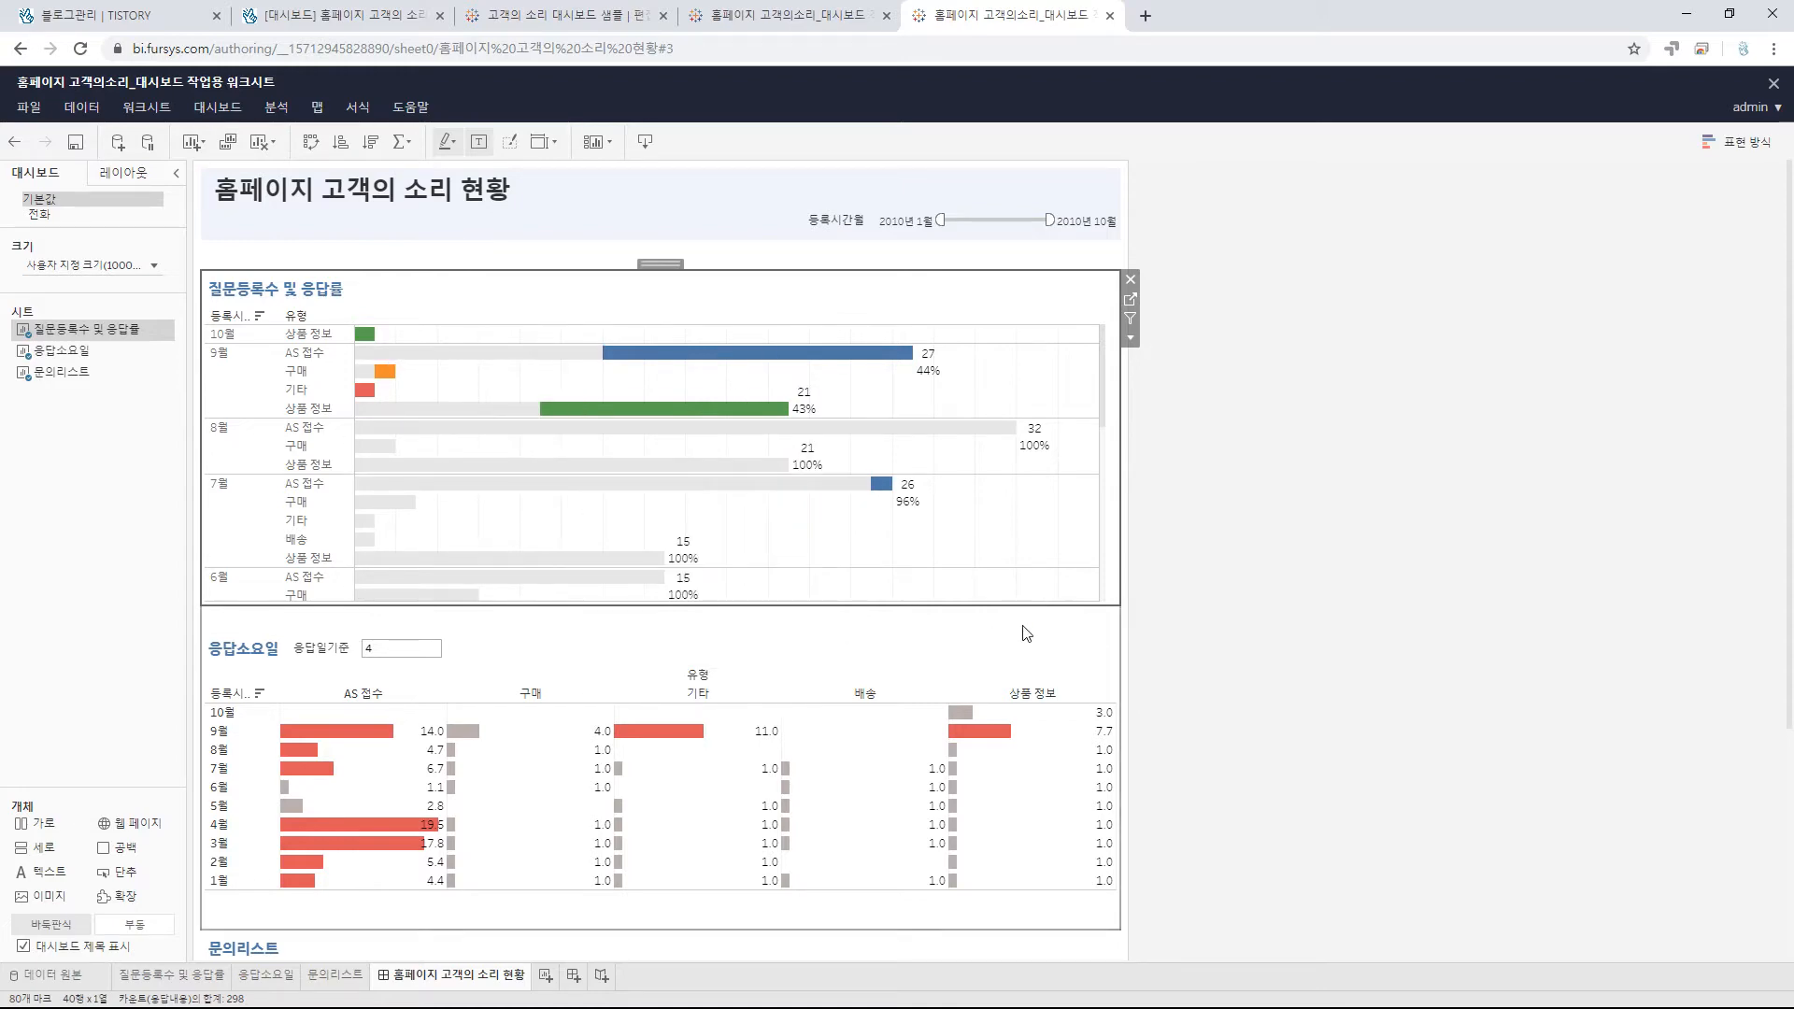
left_click(681, 680)
scroll(681, 673, "down", 3)
scroll(696, 645, "up", 1)
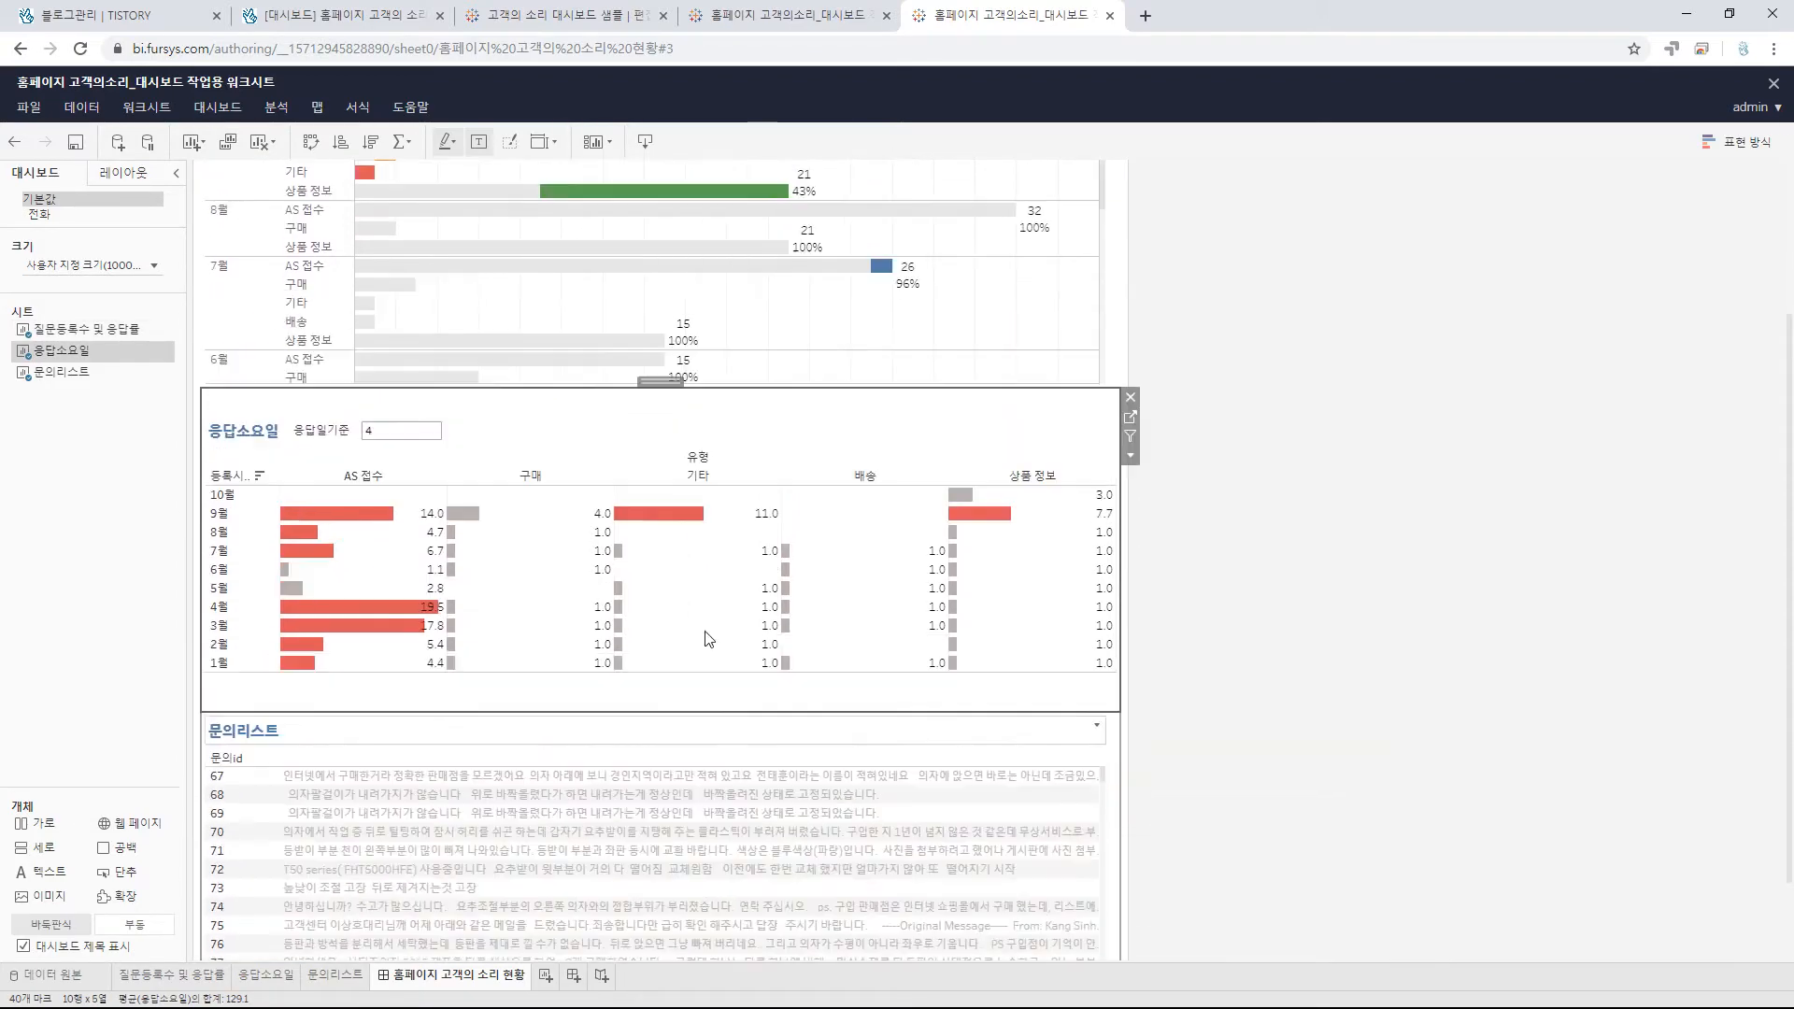
scroll(707, 639, "up", 3)
left_click(1021, 289)
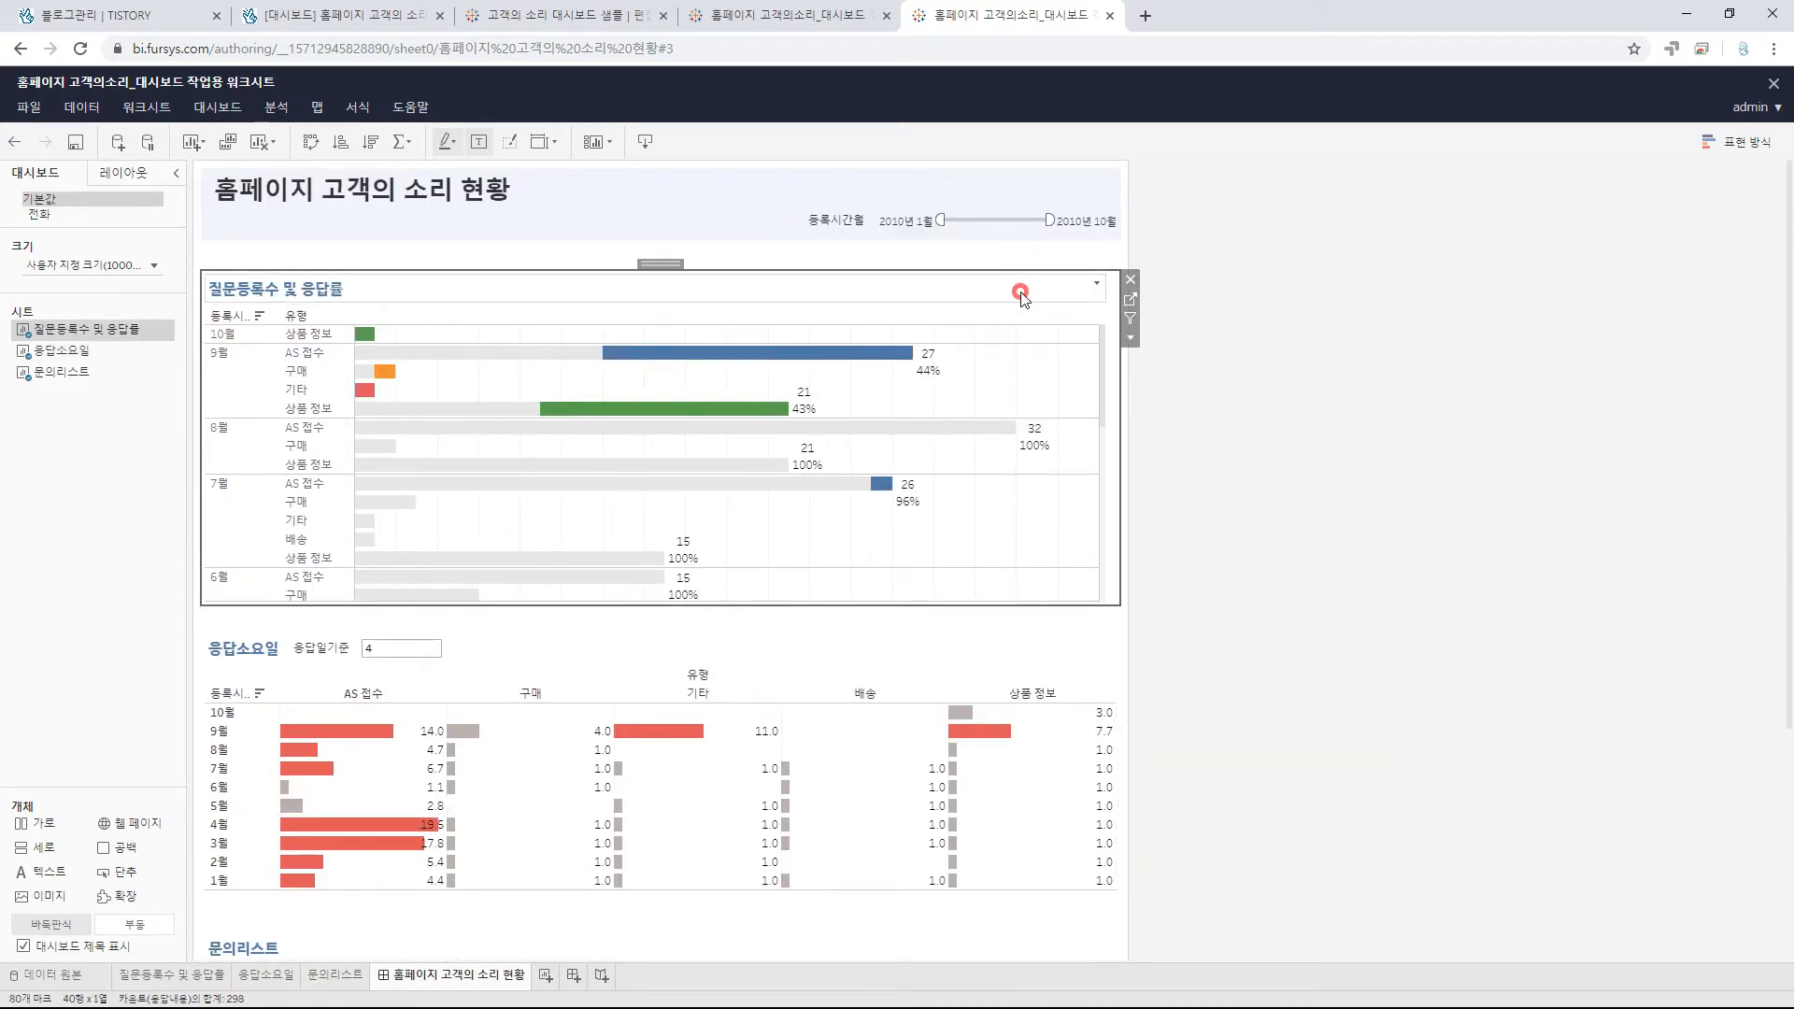
left_click(1131, 319)
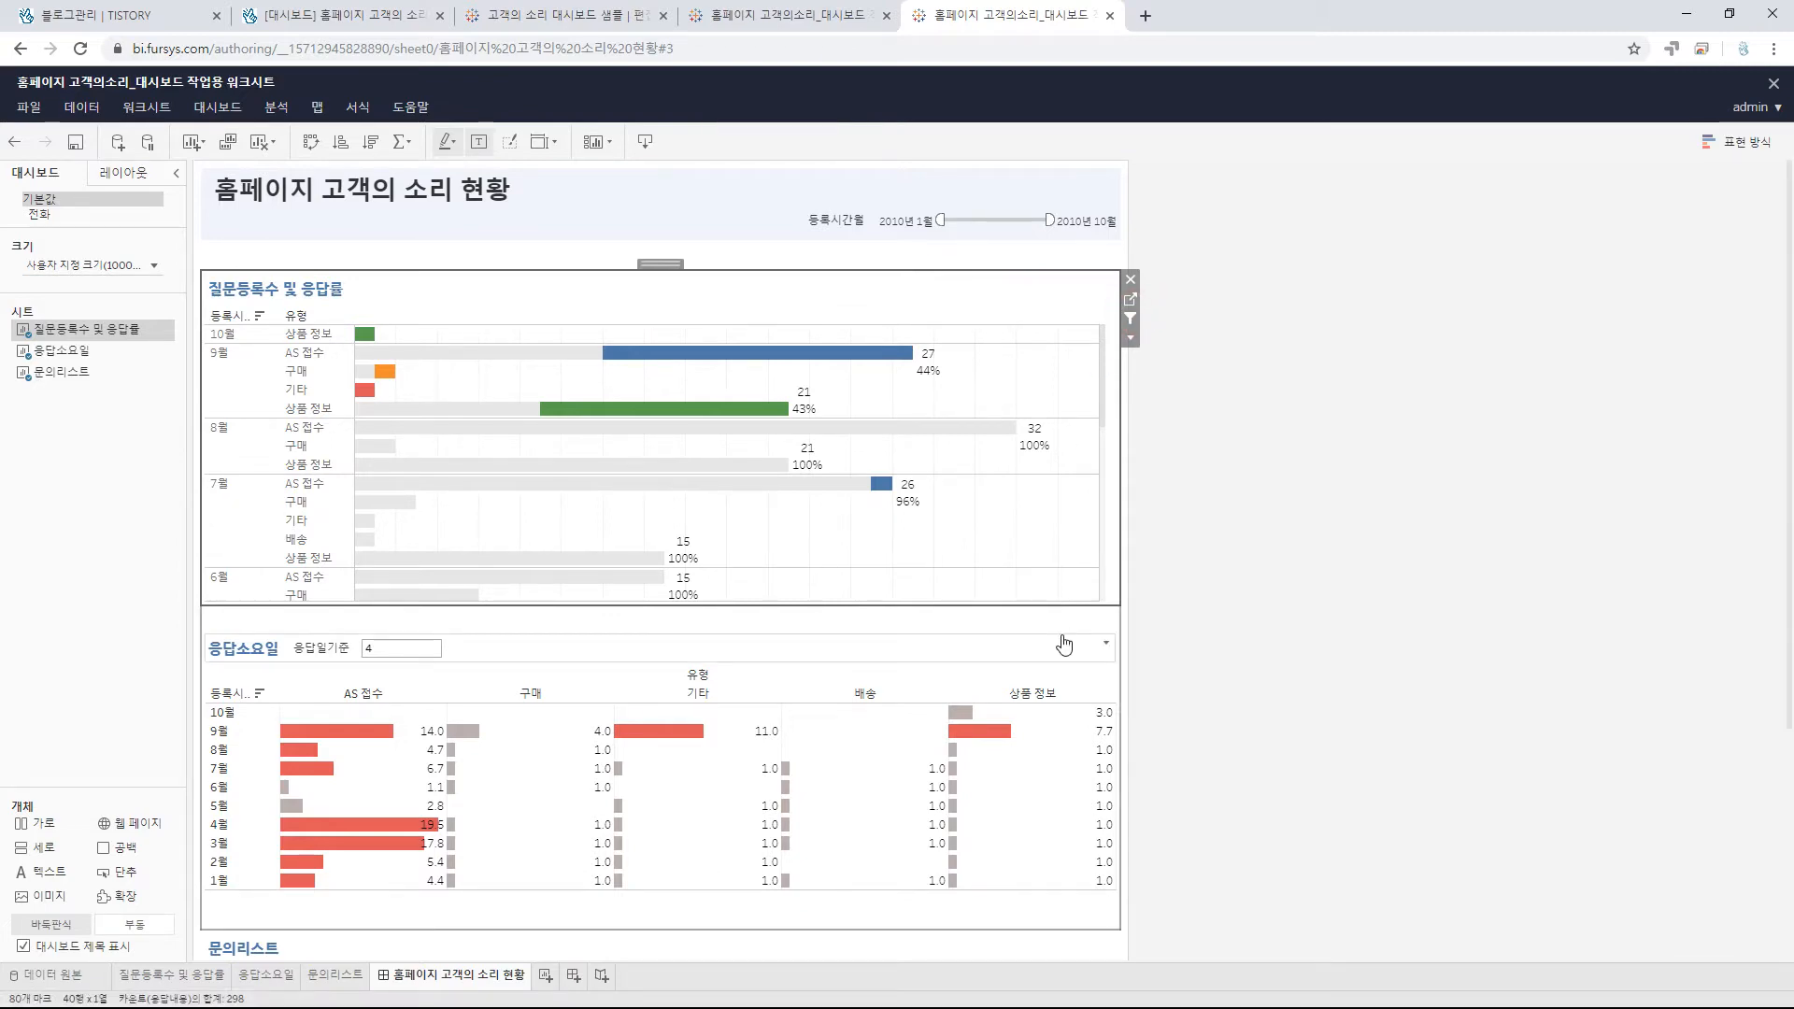
- Set the 응답소요일 sheet to act as a dashboard filter as well, and clear the selection
left_click(1061, 621)
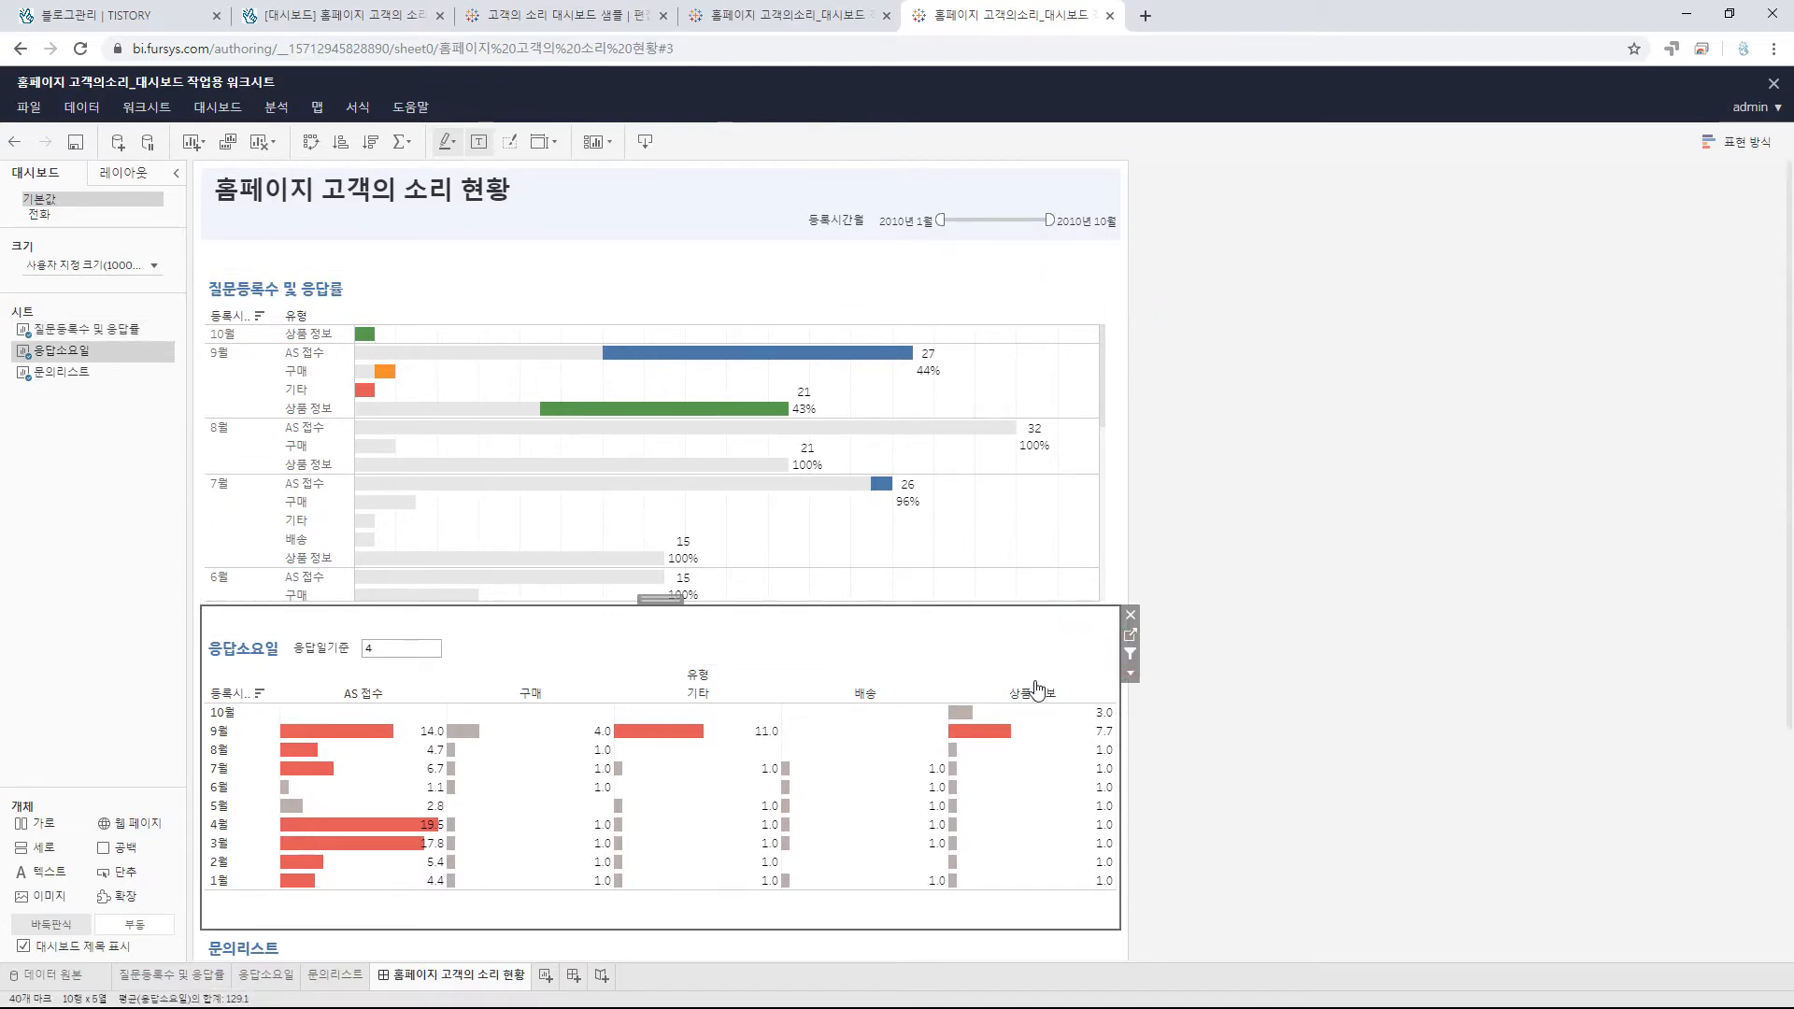
scroll(1035, 690, "down", 3)
scroll(1035, 689, "up", 3)
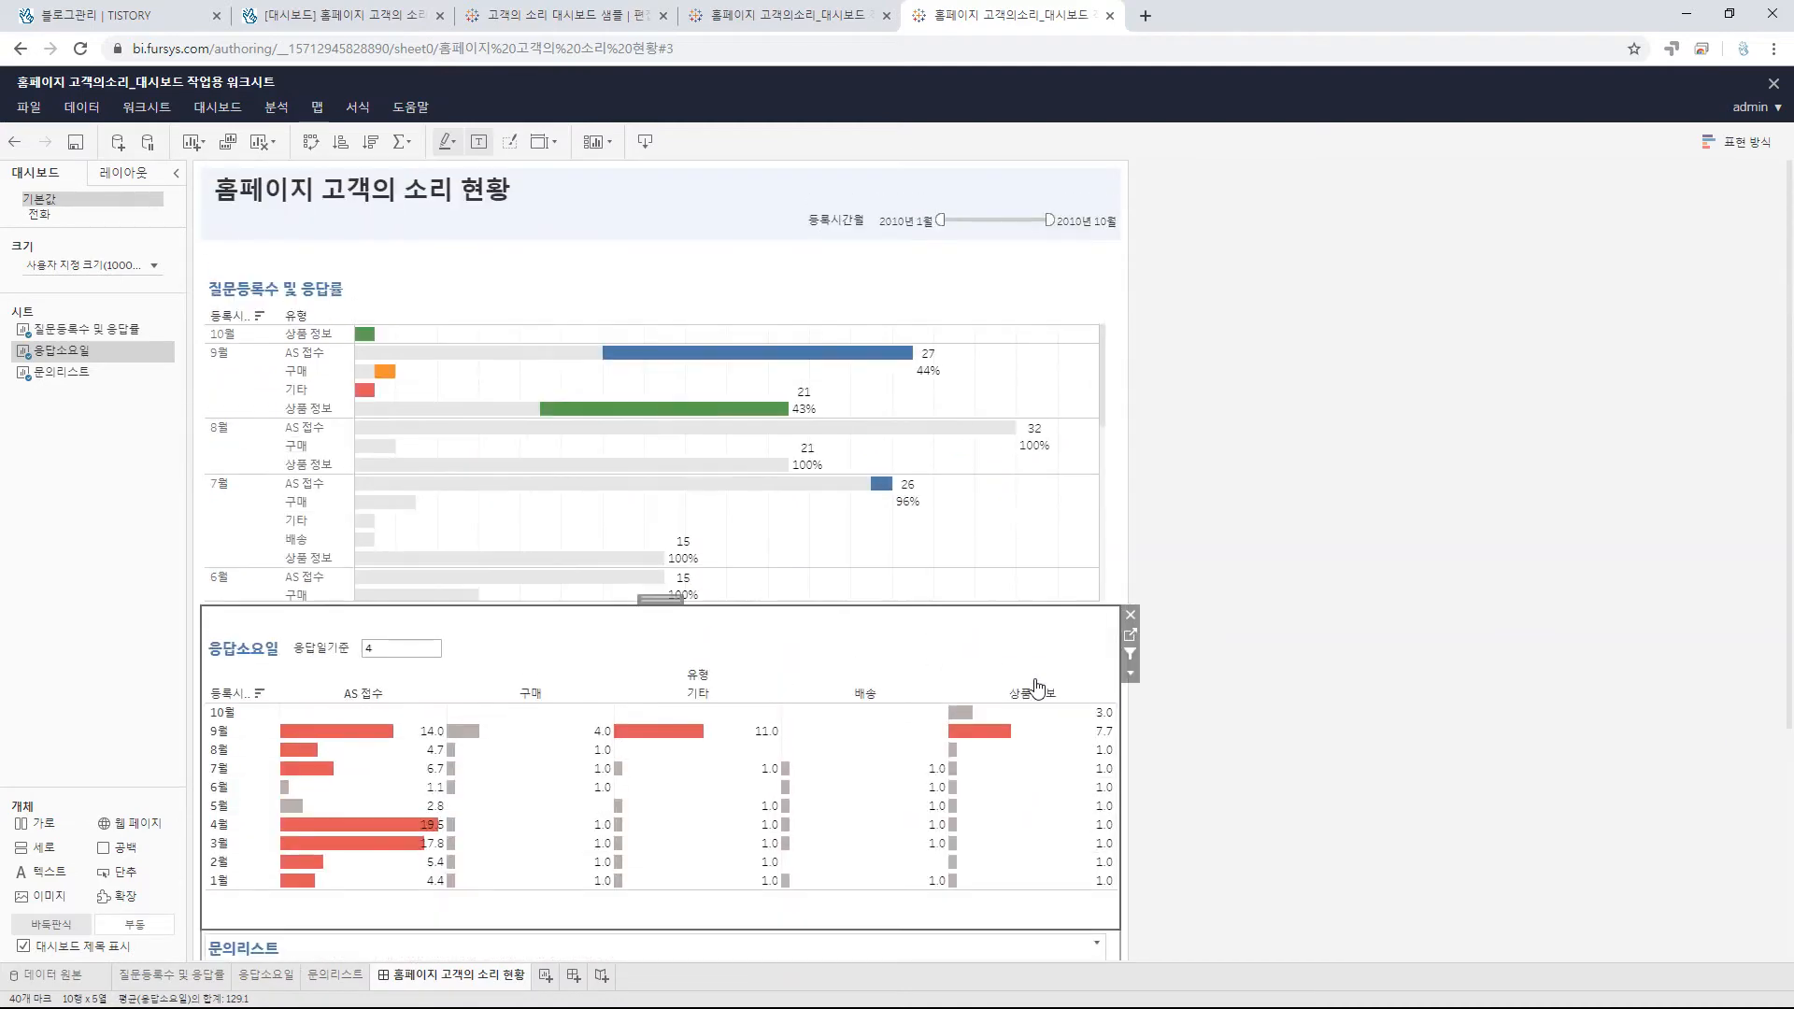
left_click(1199, 308)
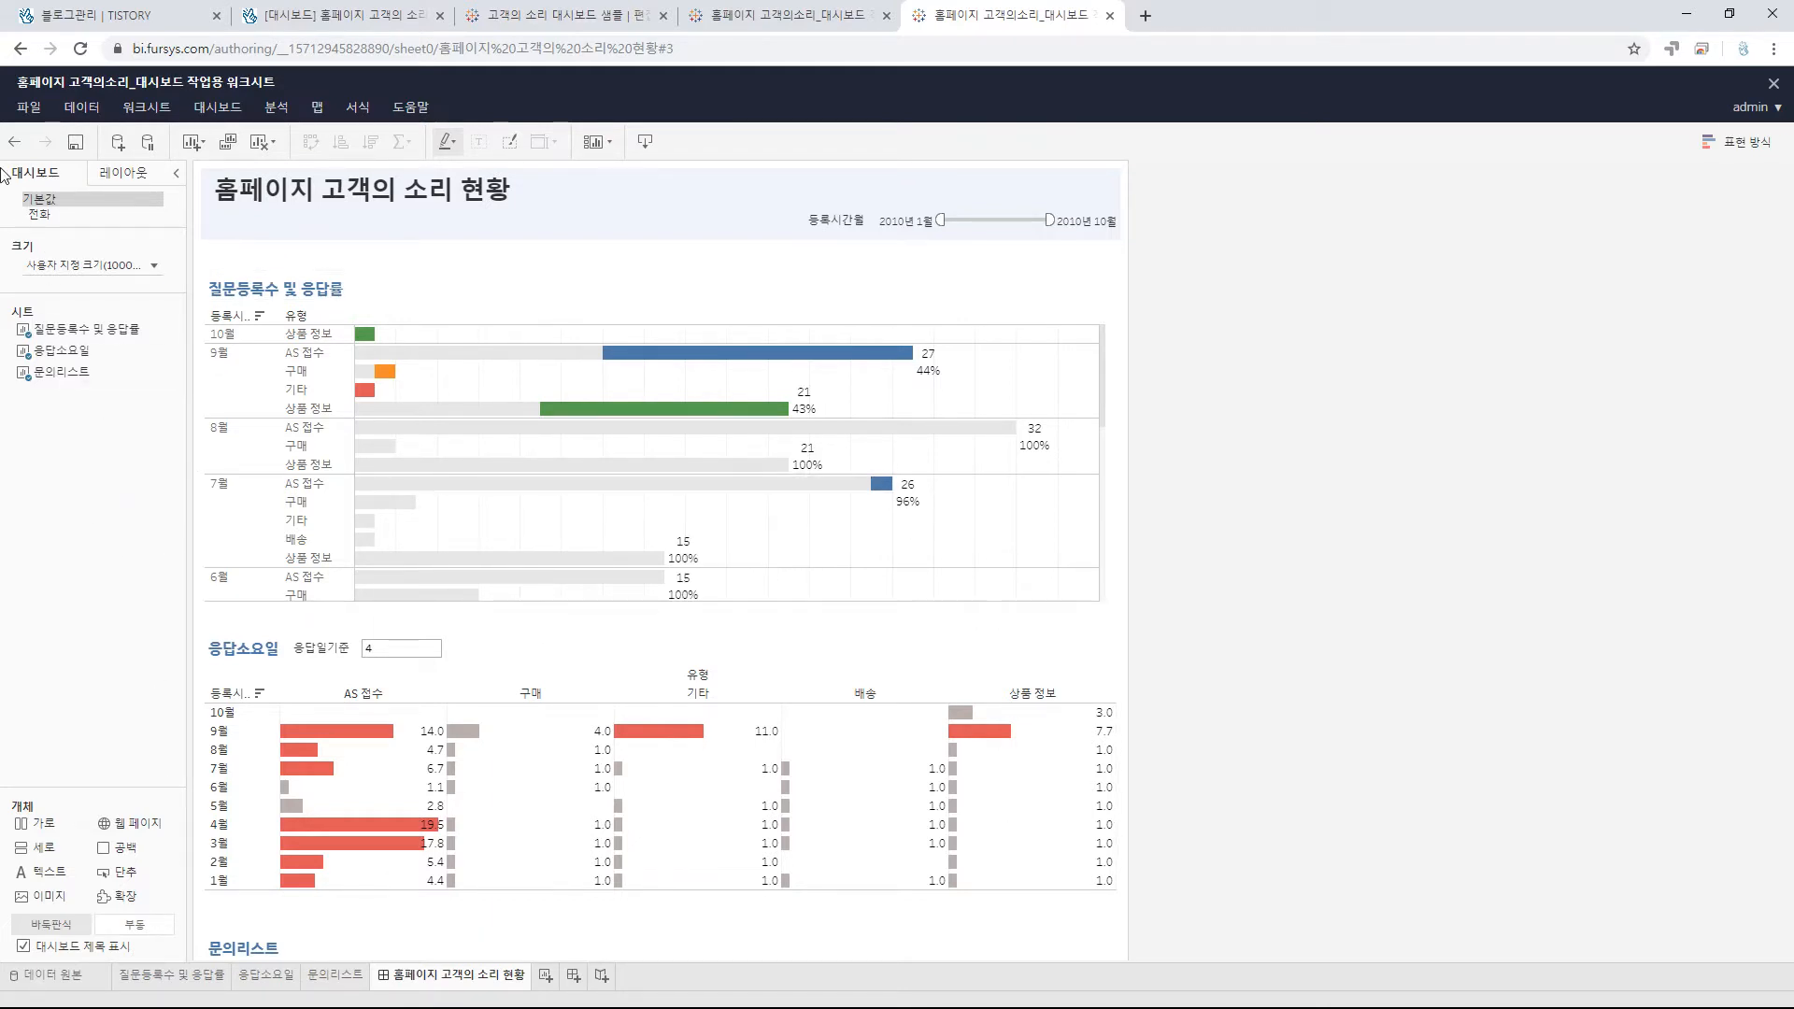
- Save the workbook under the new name 고객의소리현황 테스트 in the BA팀 project of 1. 퍼시스홀딩스
left_click(28, 109)
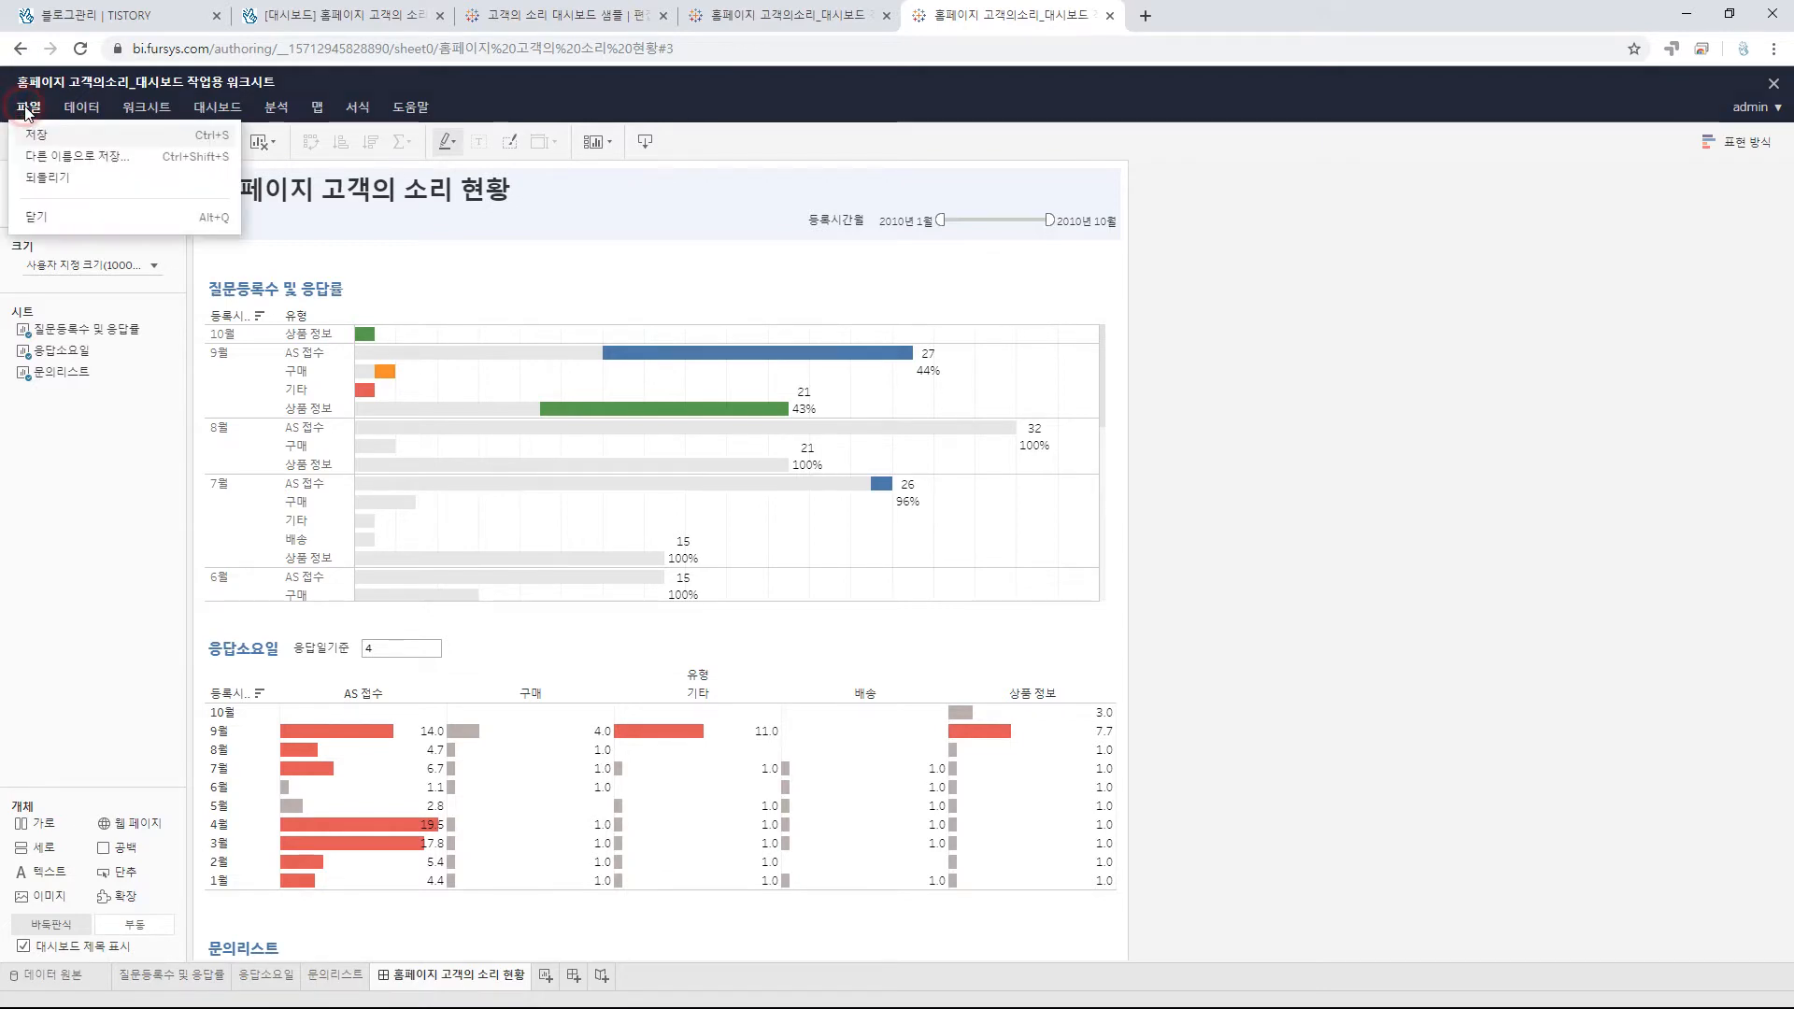
left_click(77, 157)
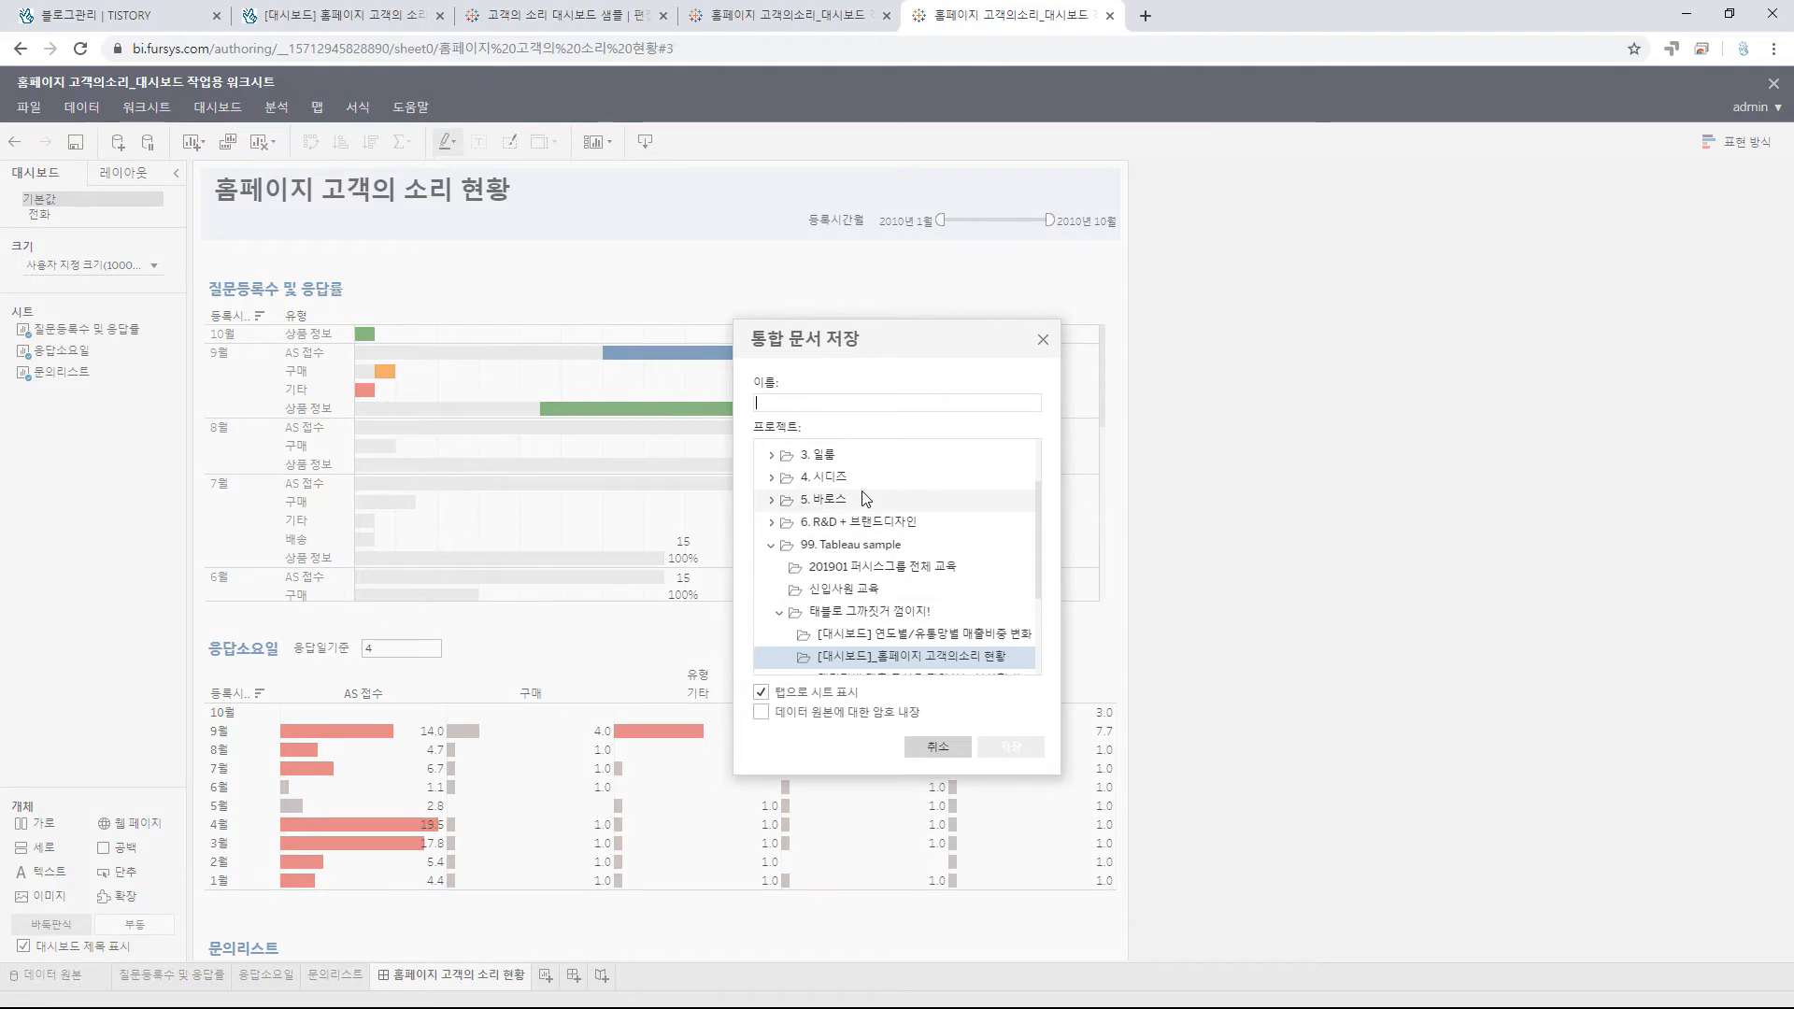
scroll(865, 497, "up", 3)
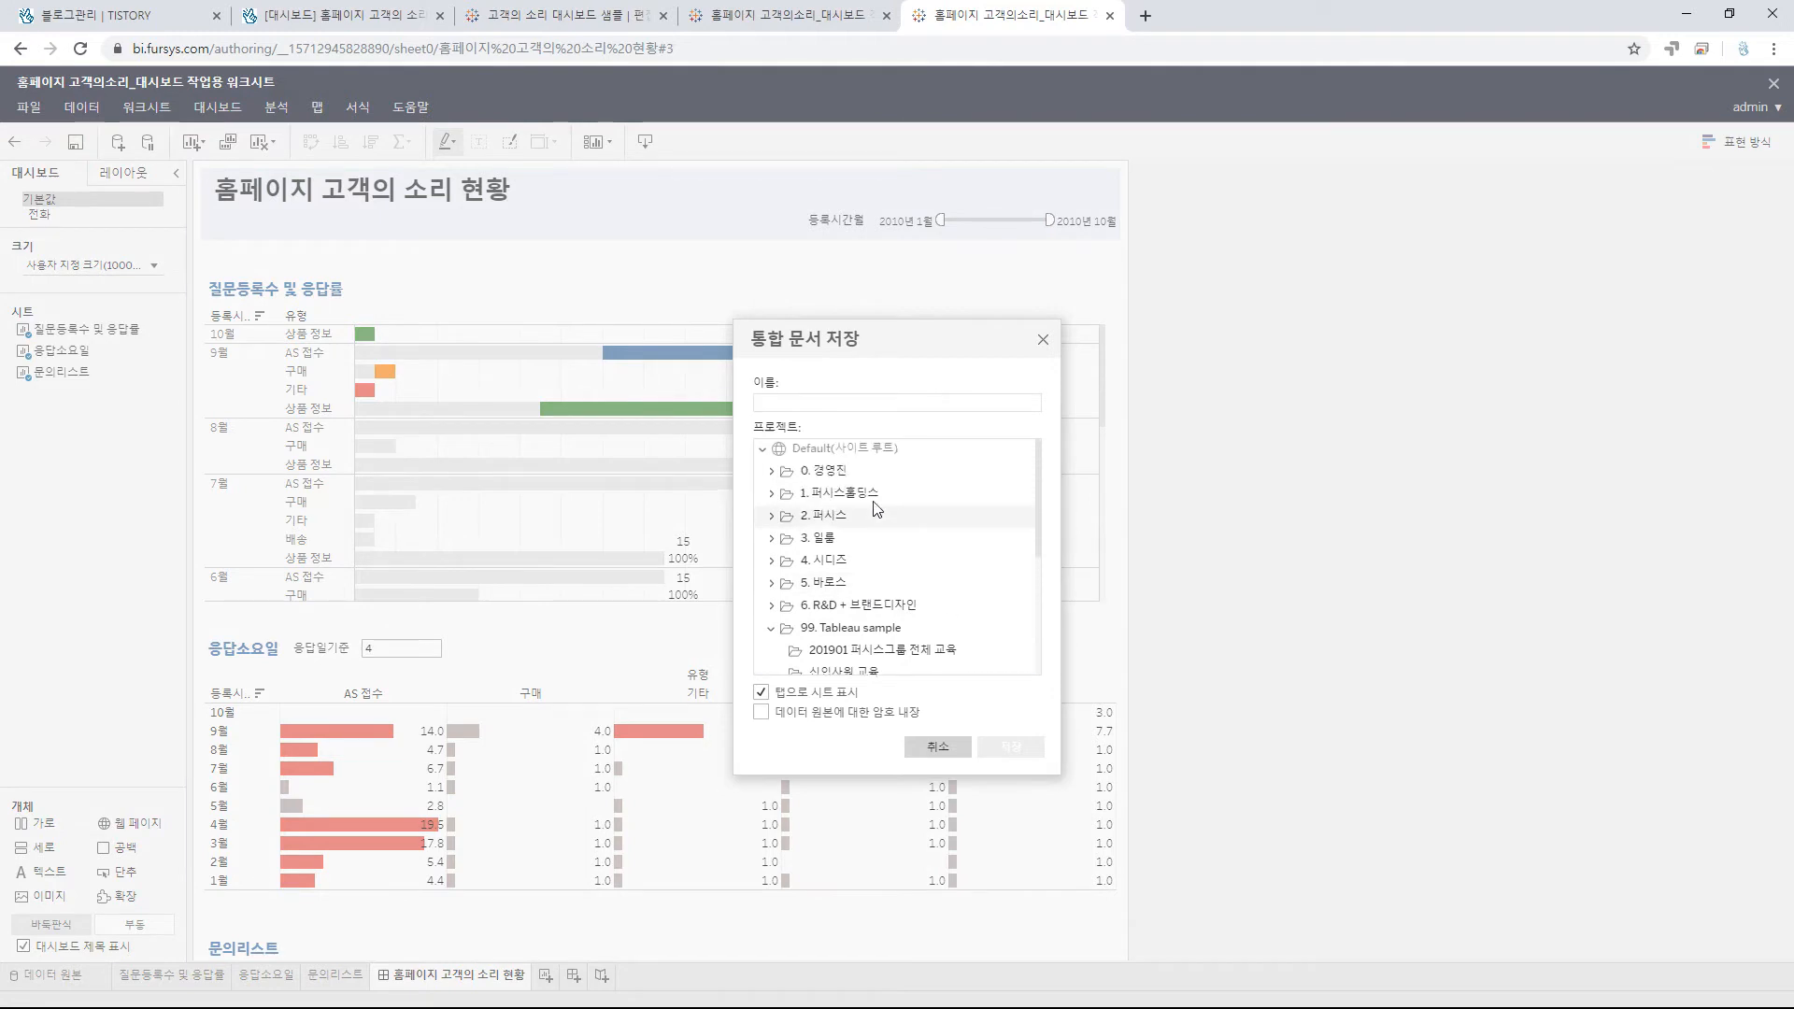
left_click(774, 495)
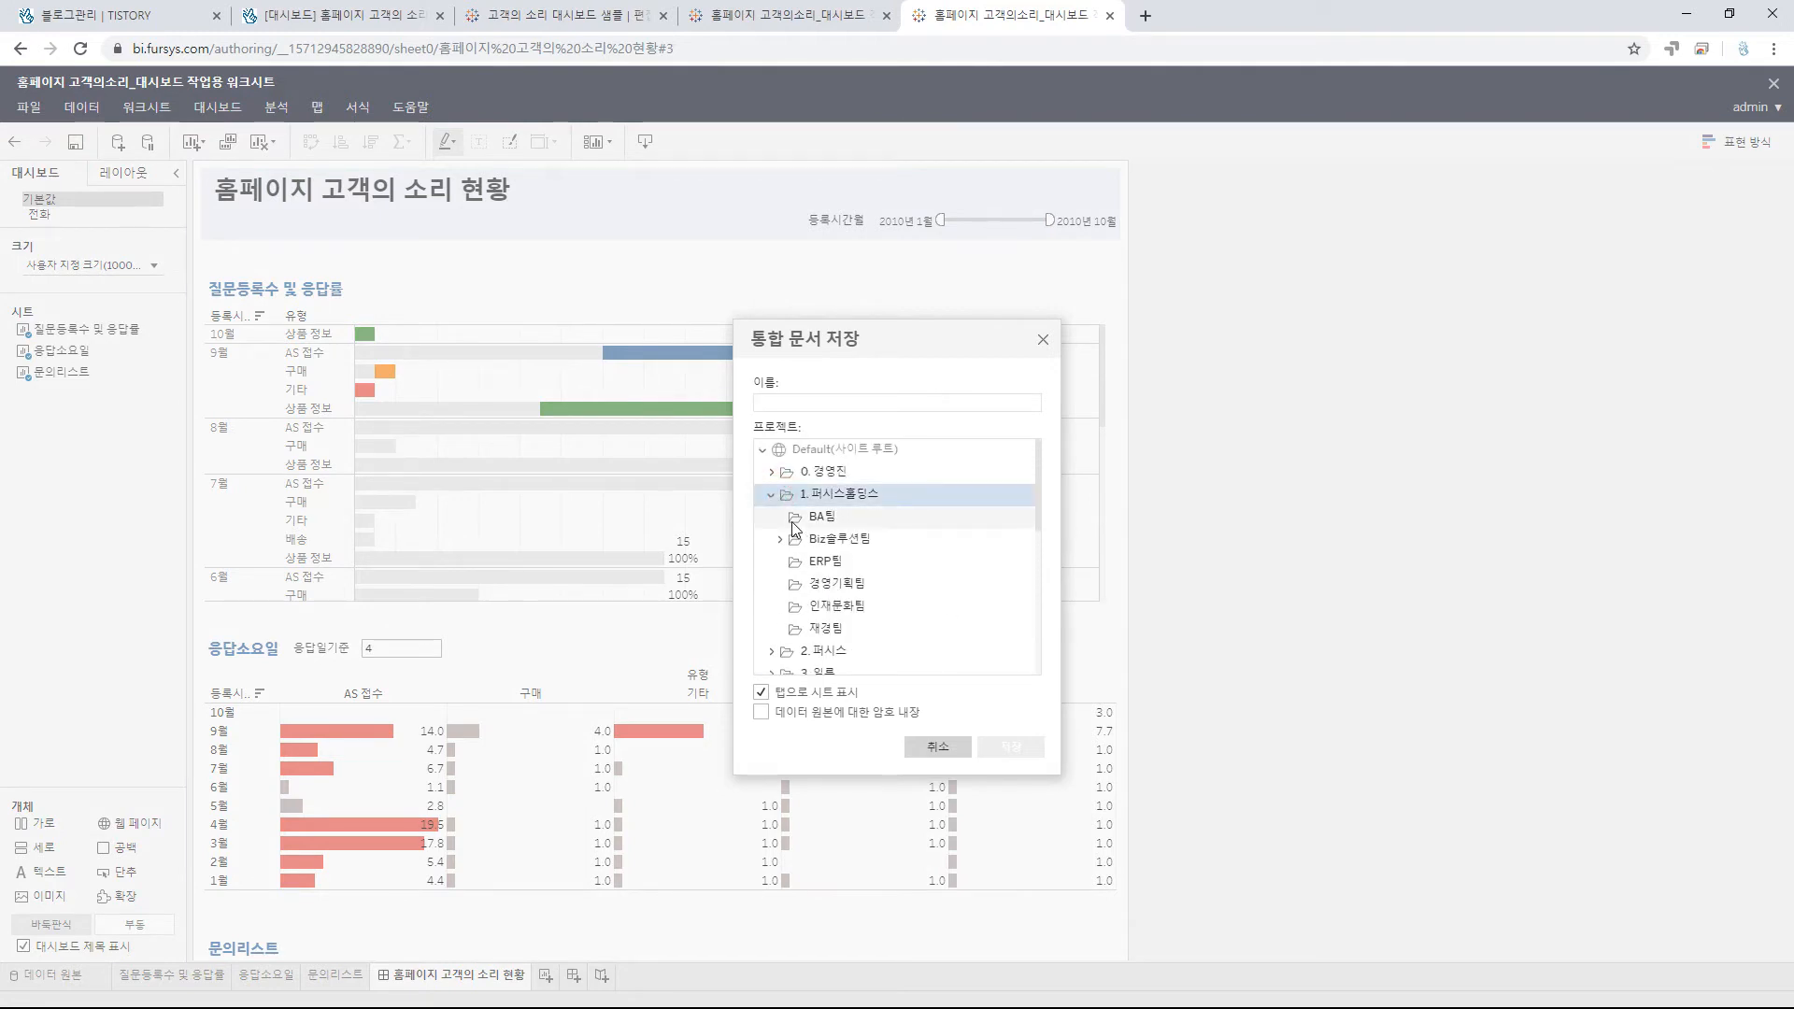
left_click(795, 521)
left_click(866, 401)
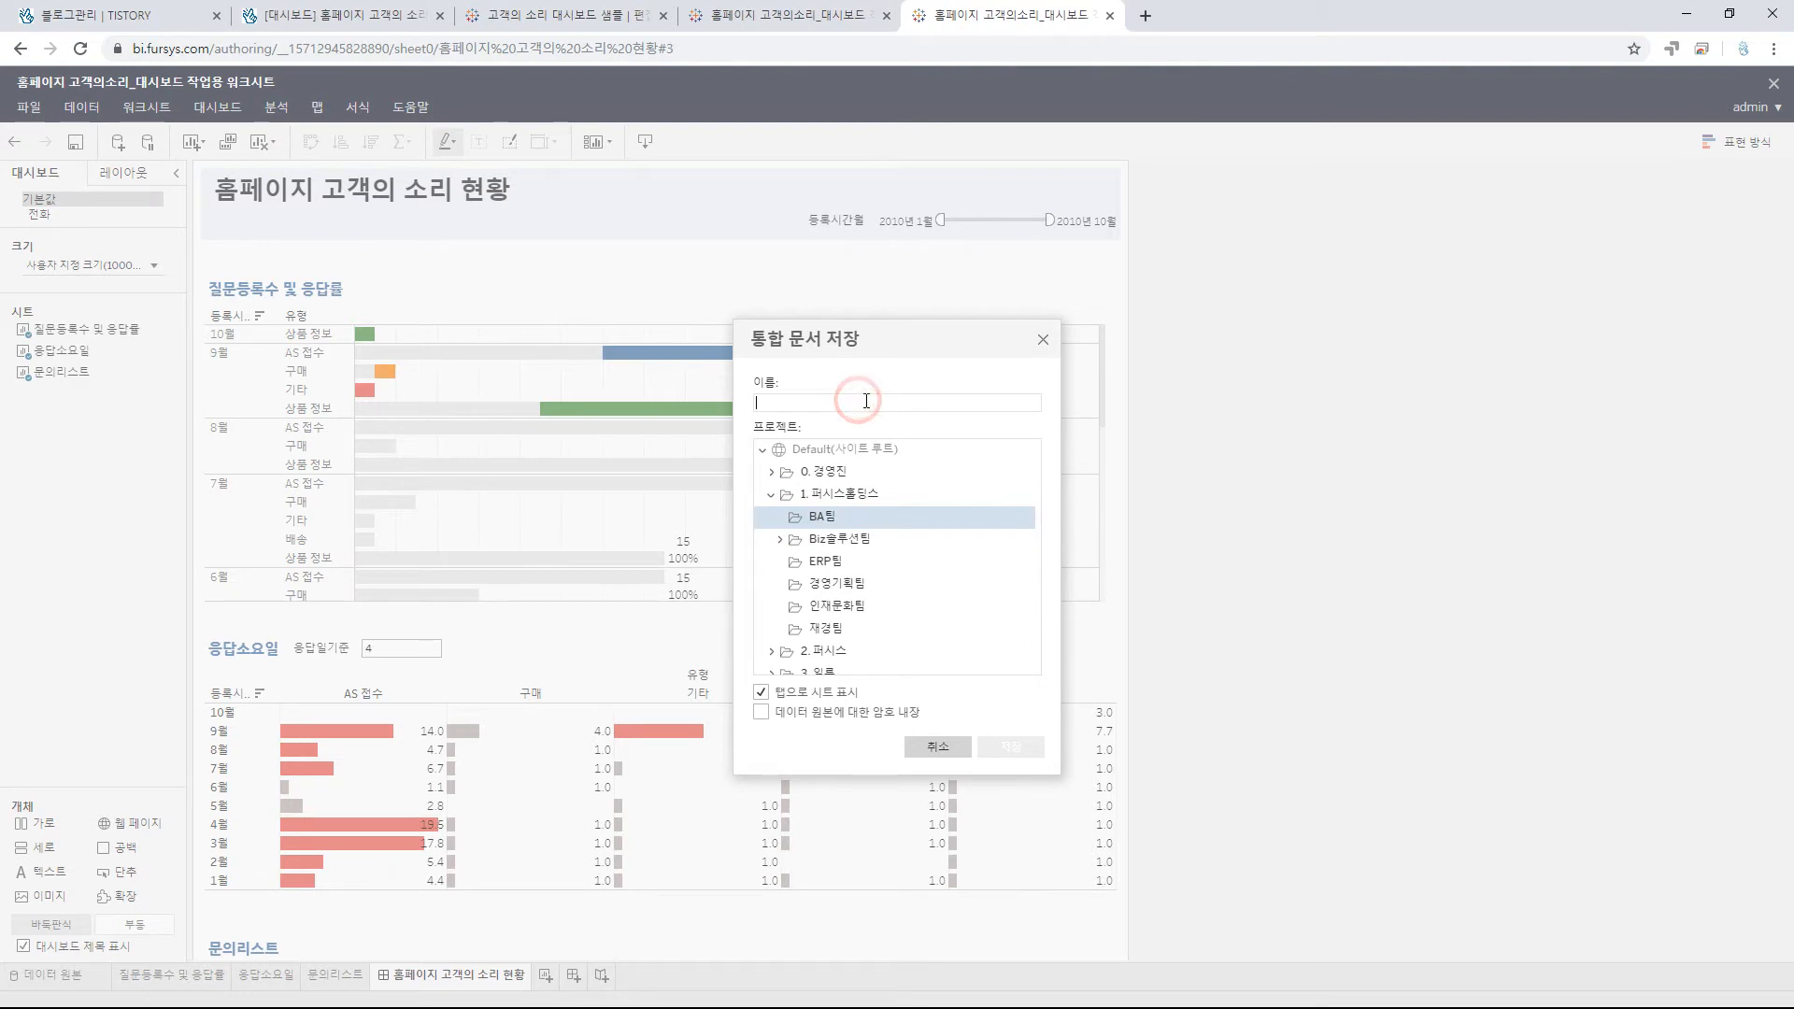
type("고객의소리현황 테스트")
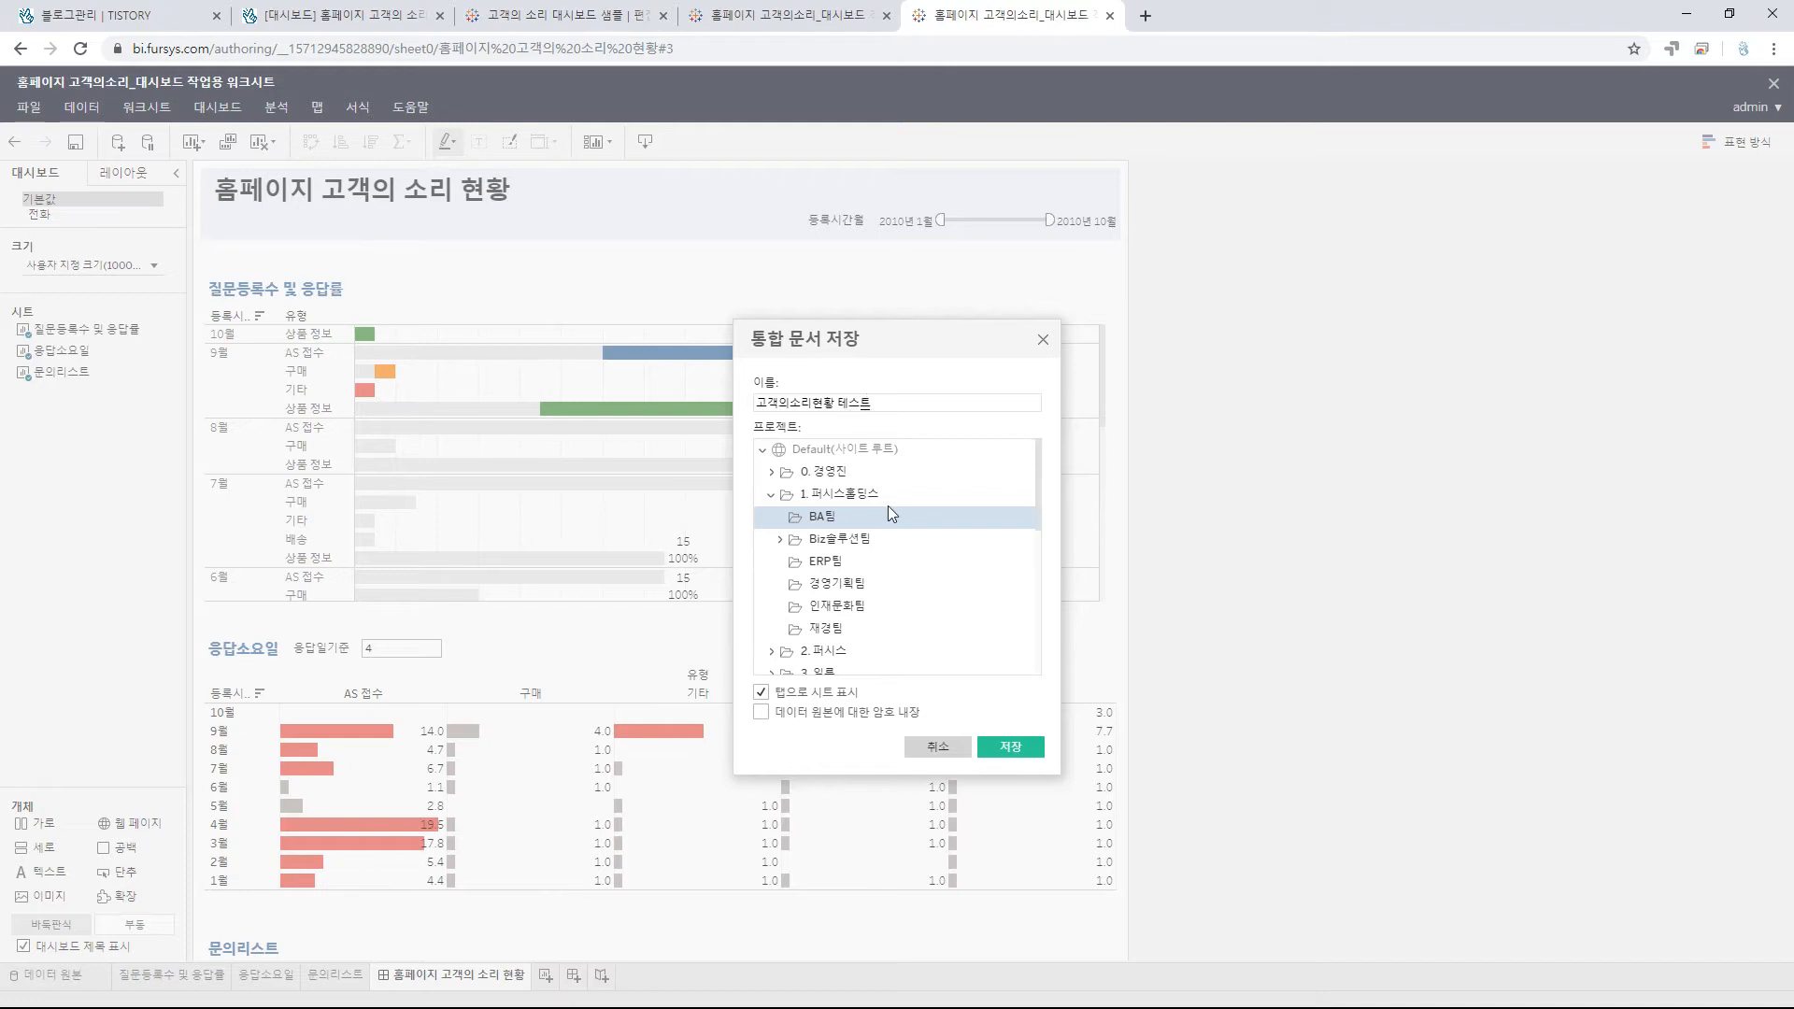
left_click(1013, 745)
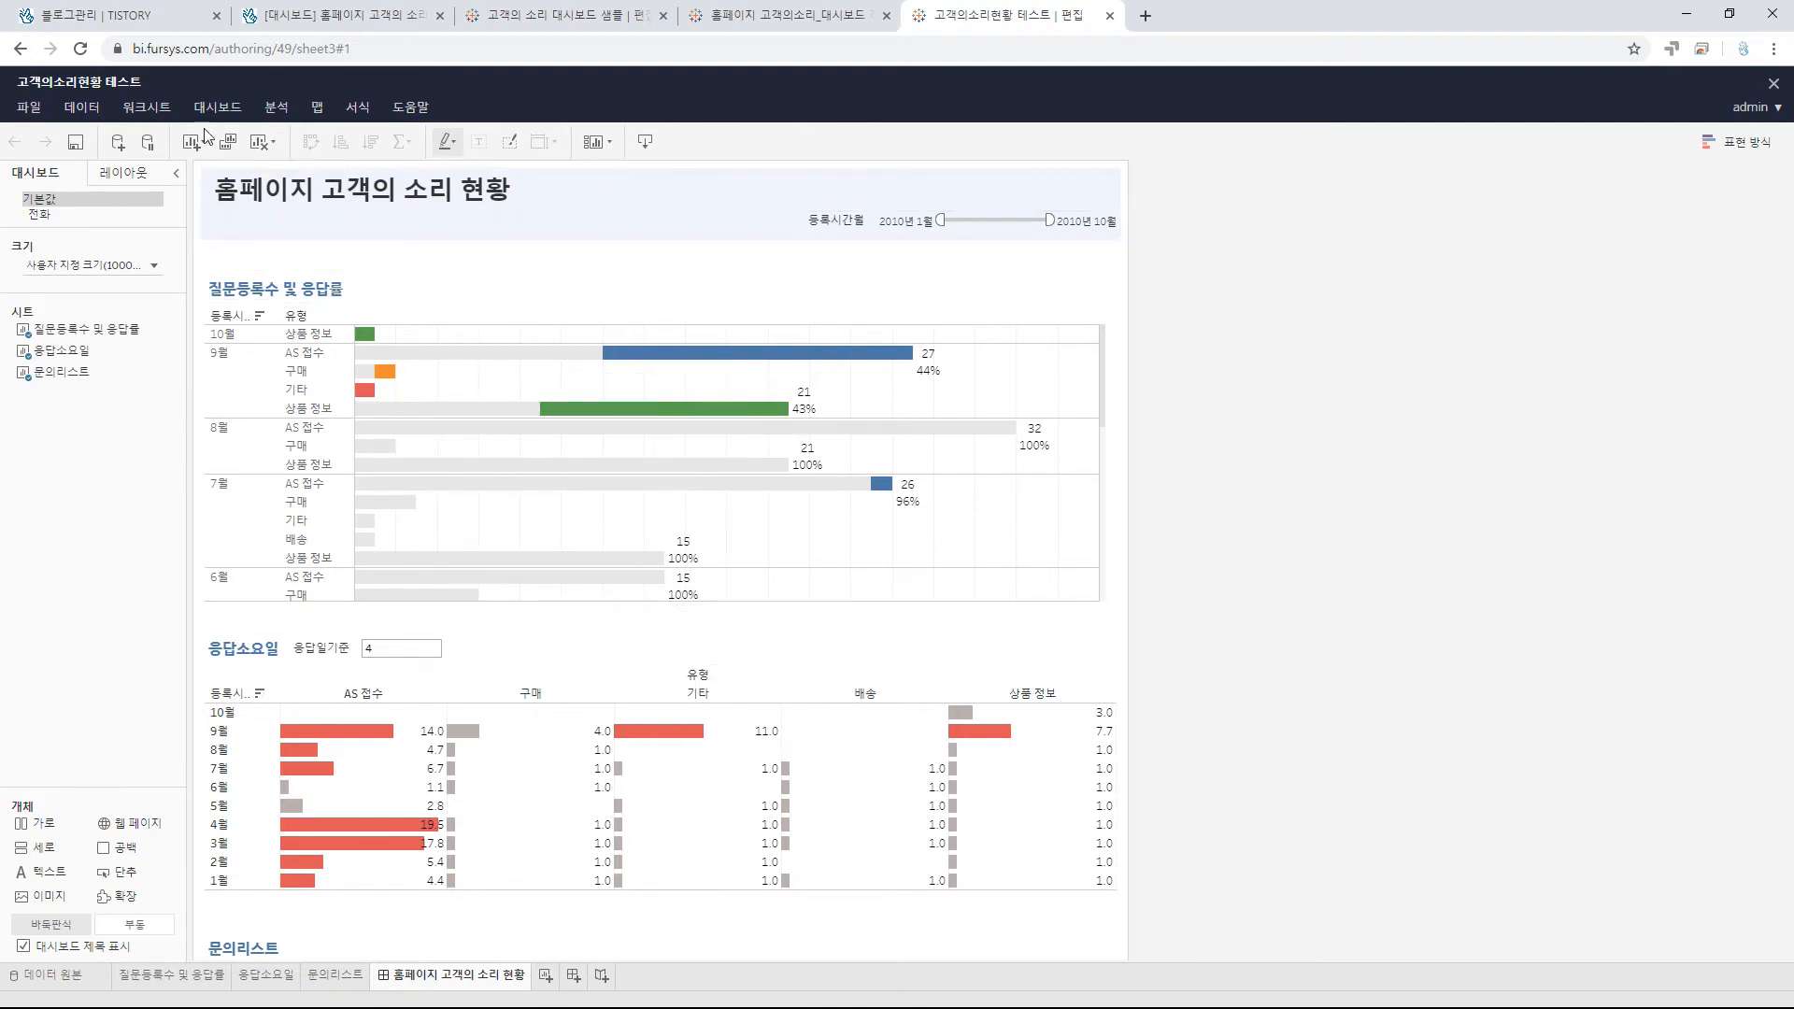
- Close the editor and open the 홈페이지 고객의 소리 현황 view of 고객의소리현황 테스트 from the BA팀 project
left_click(1775, 86)
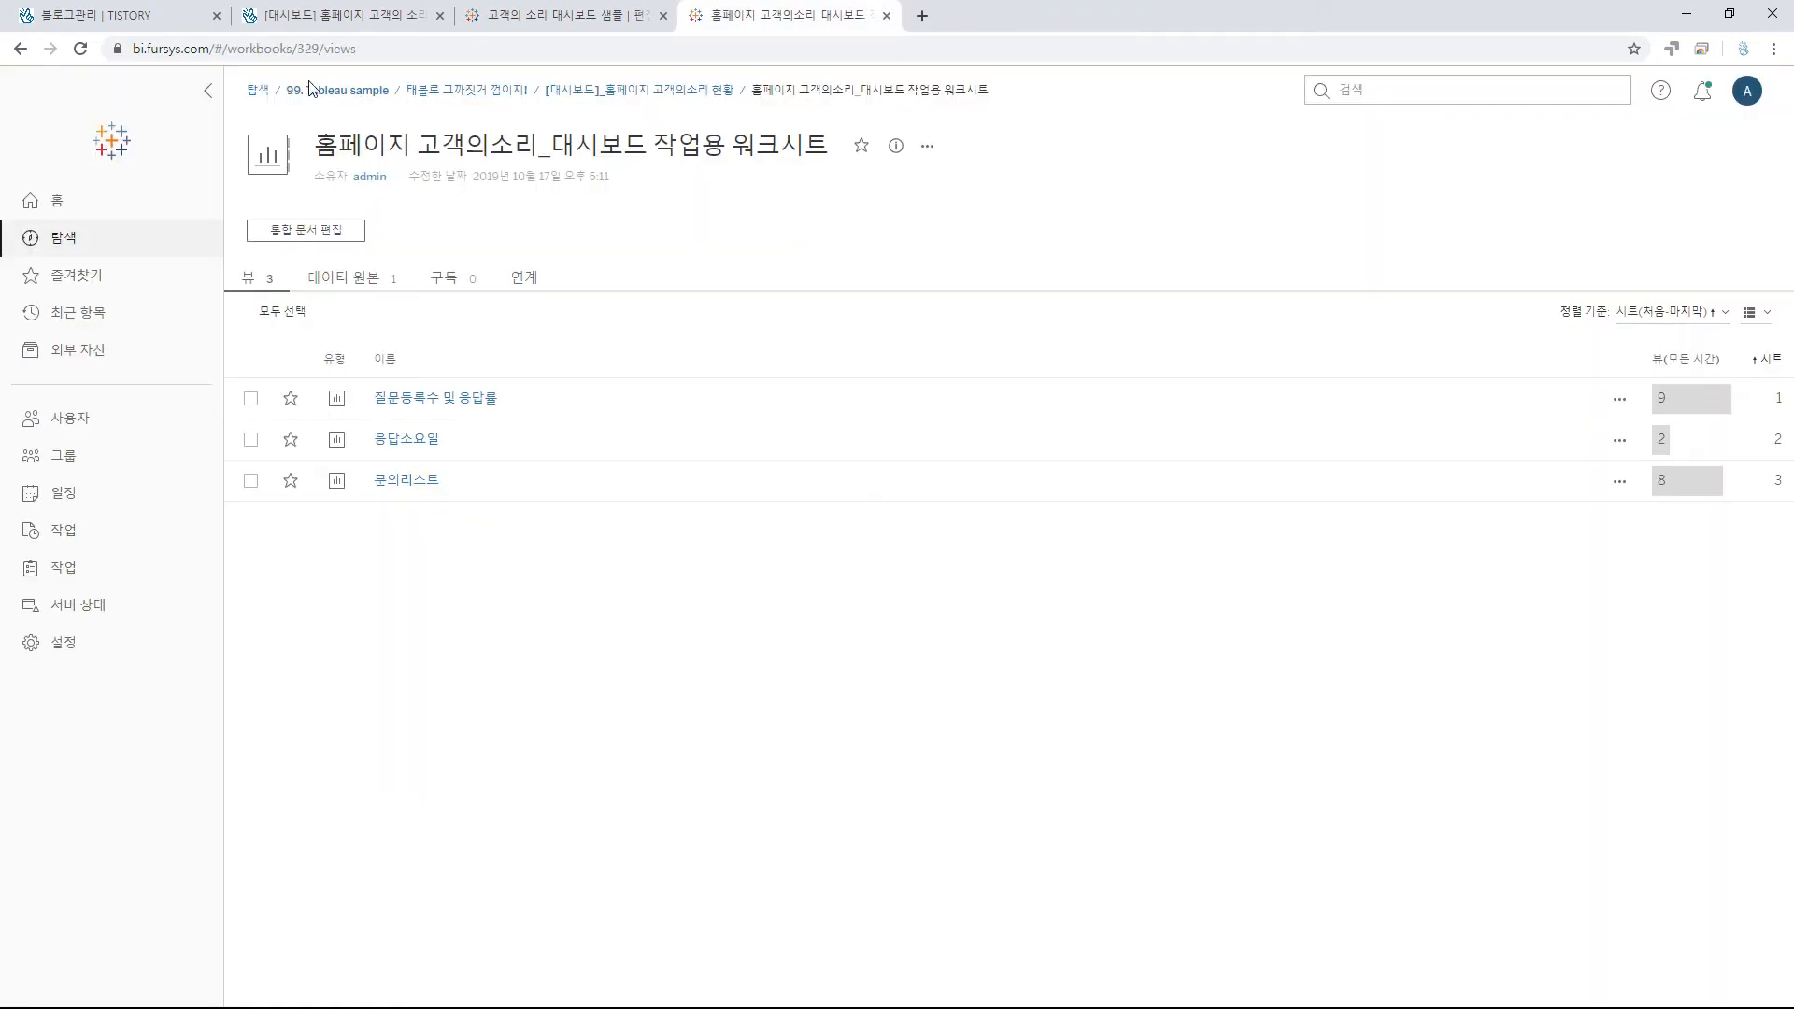
left_click(70, 241)
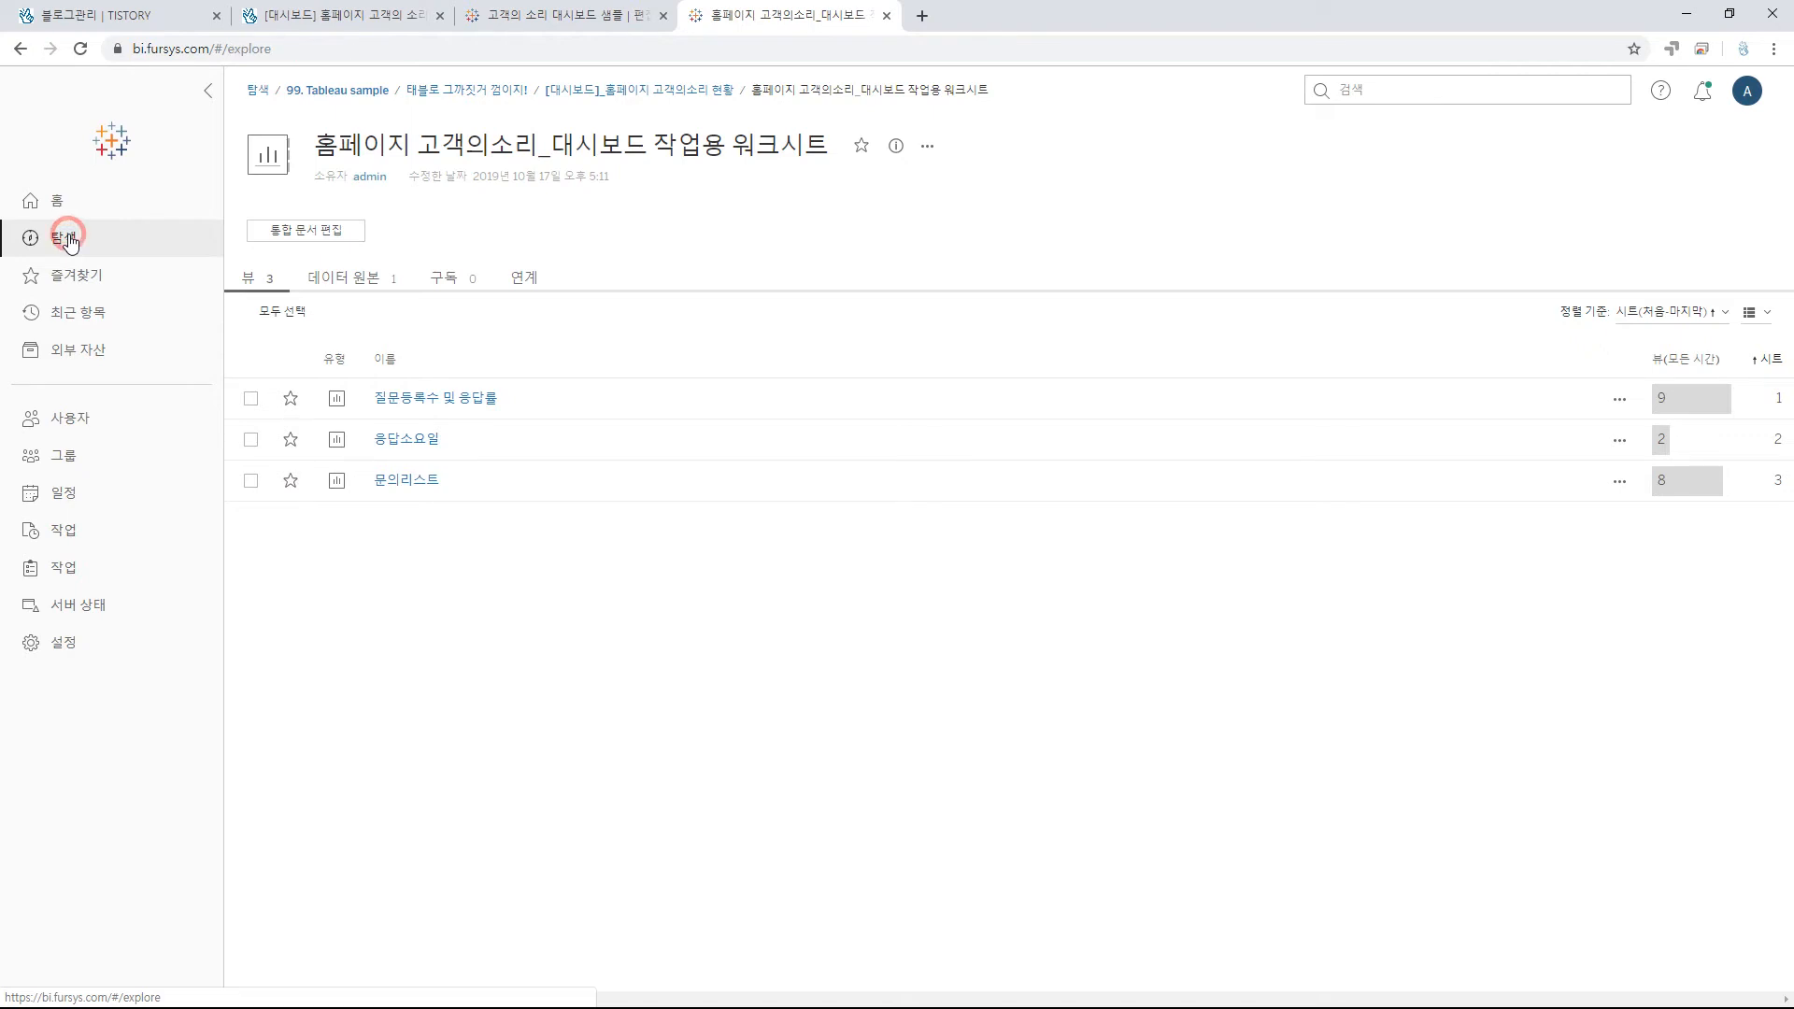
left_click(415, 332)
left_click(386, 317)
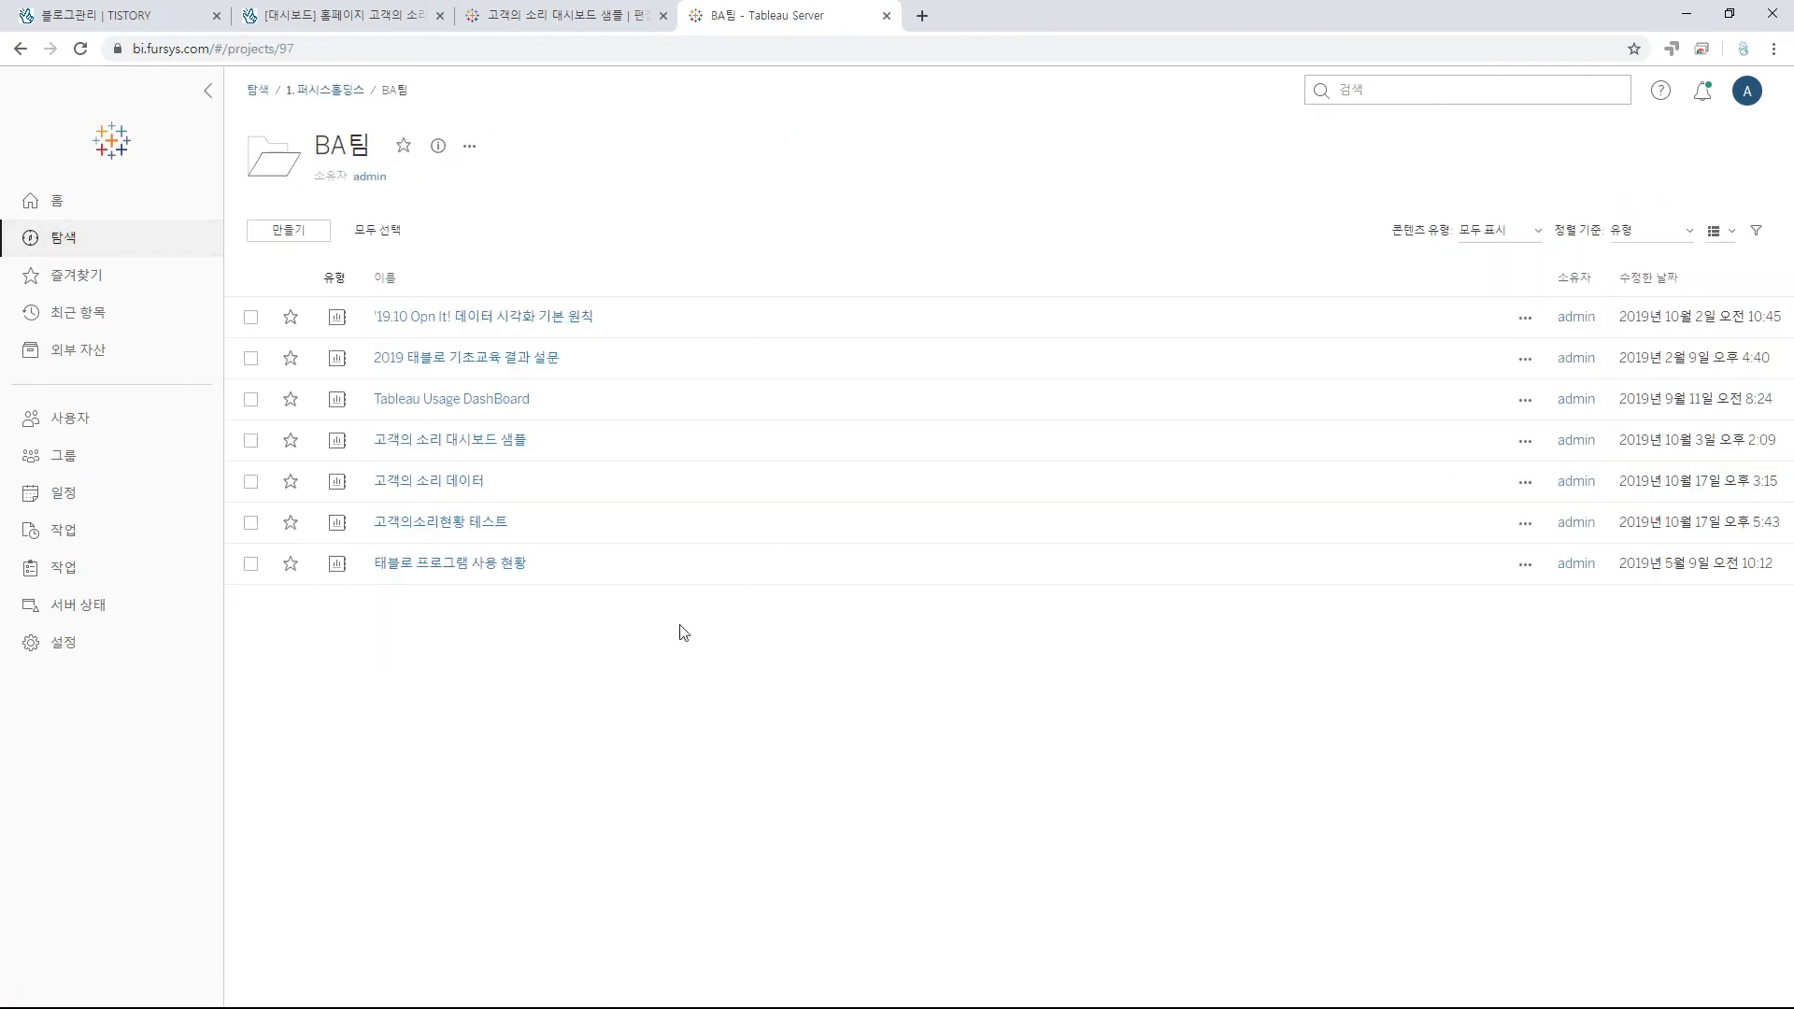
left_click(485, 524)
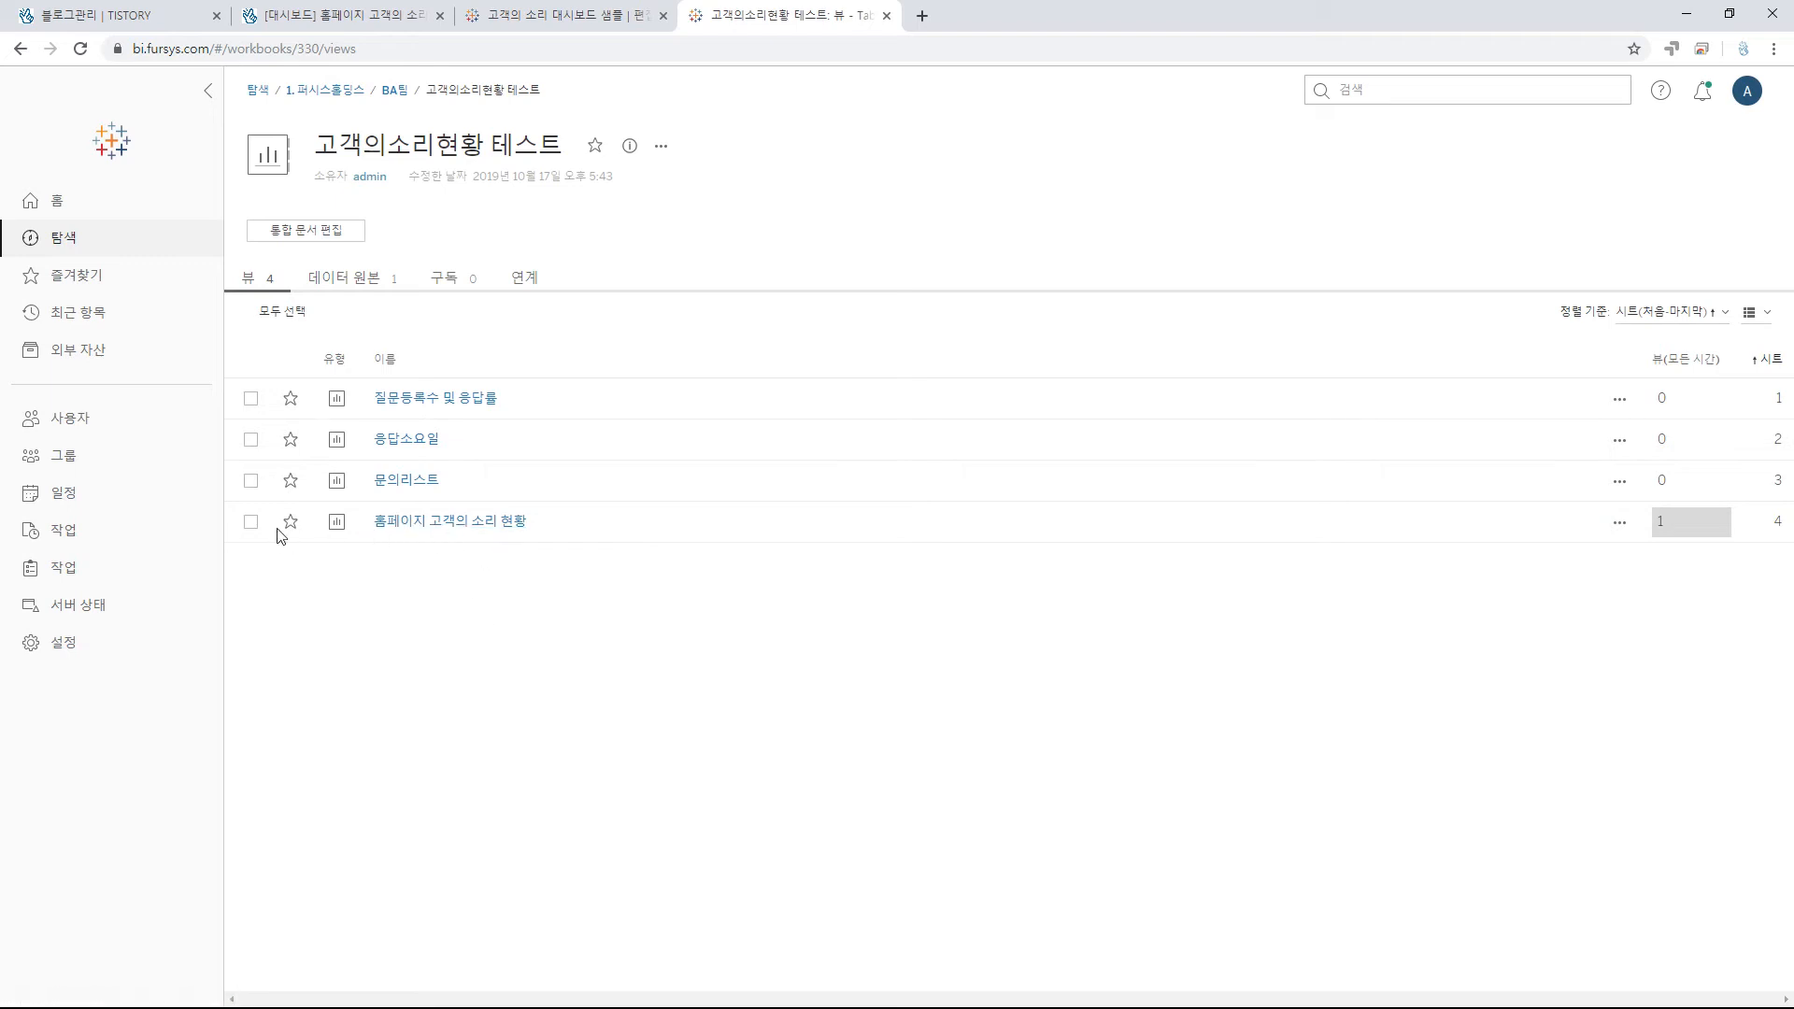
left_click(427, 529)
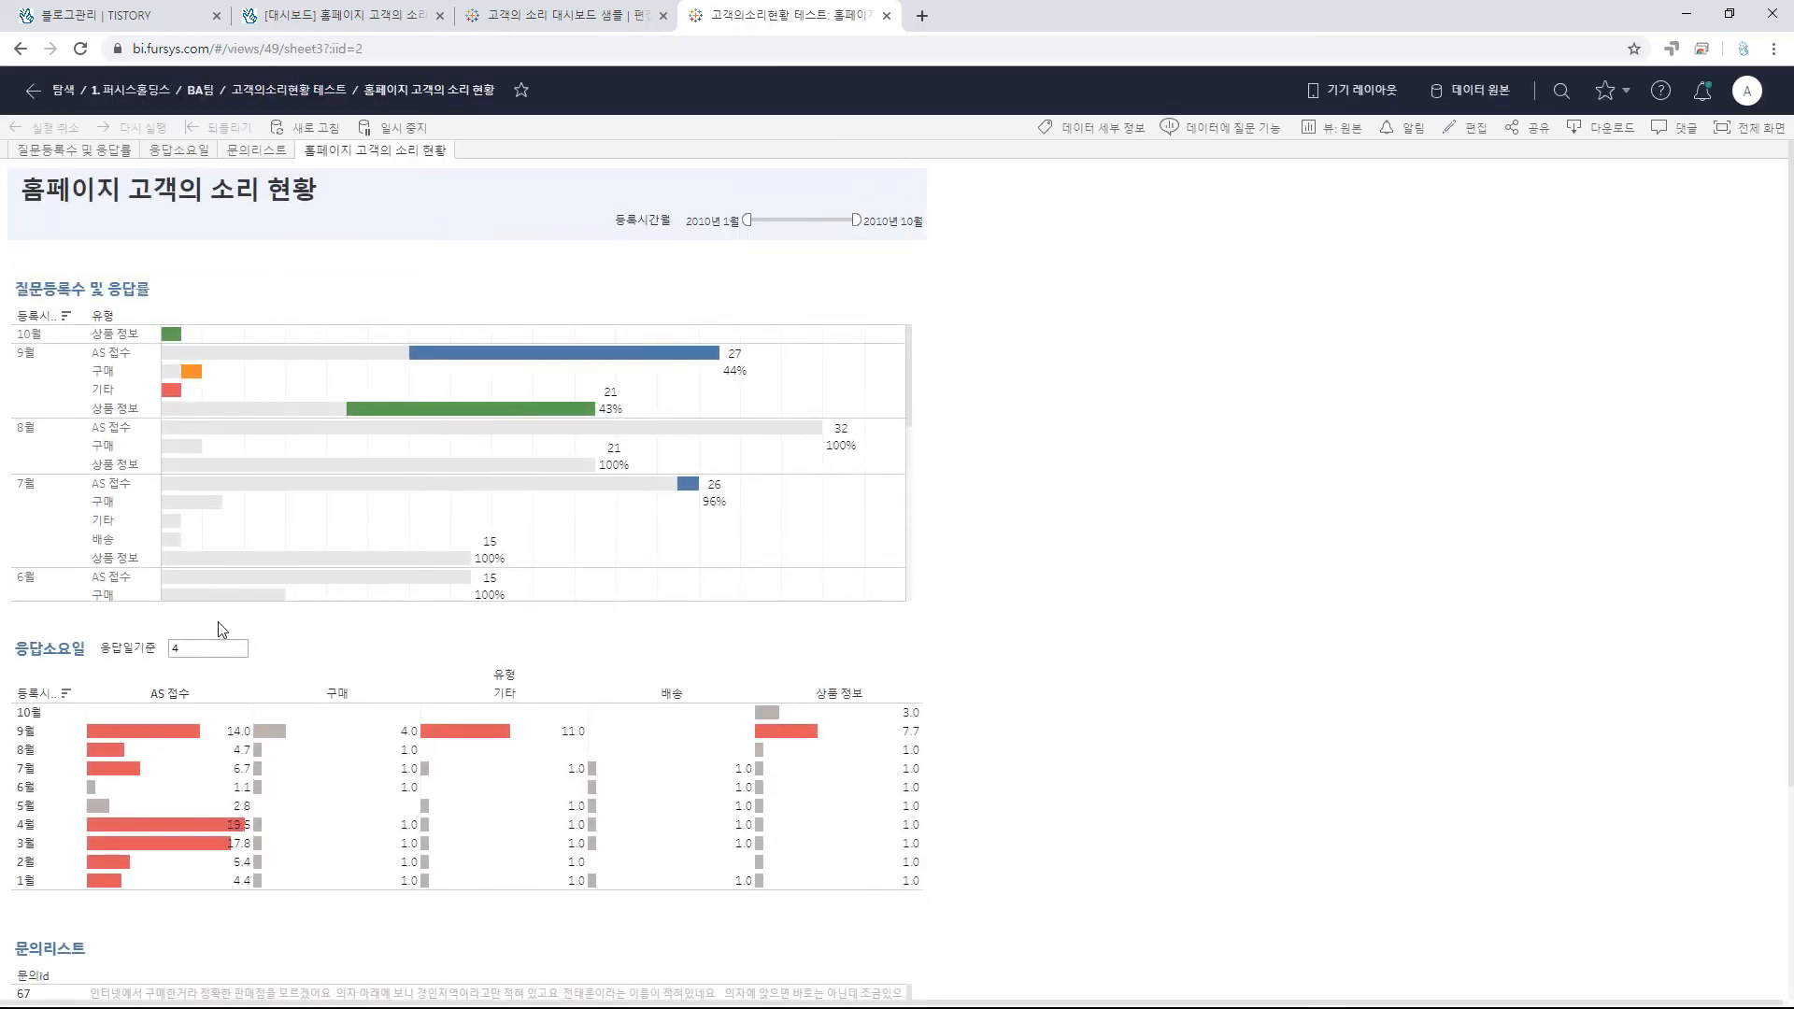
- Set the start of the 등록시간월 range filter on the published dashboard to 2010년 5월
scroll(1050, 526, "down", 3)
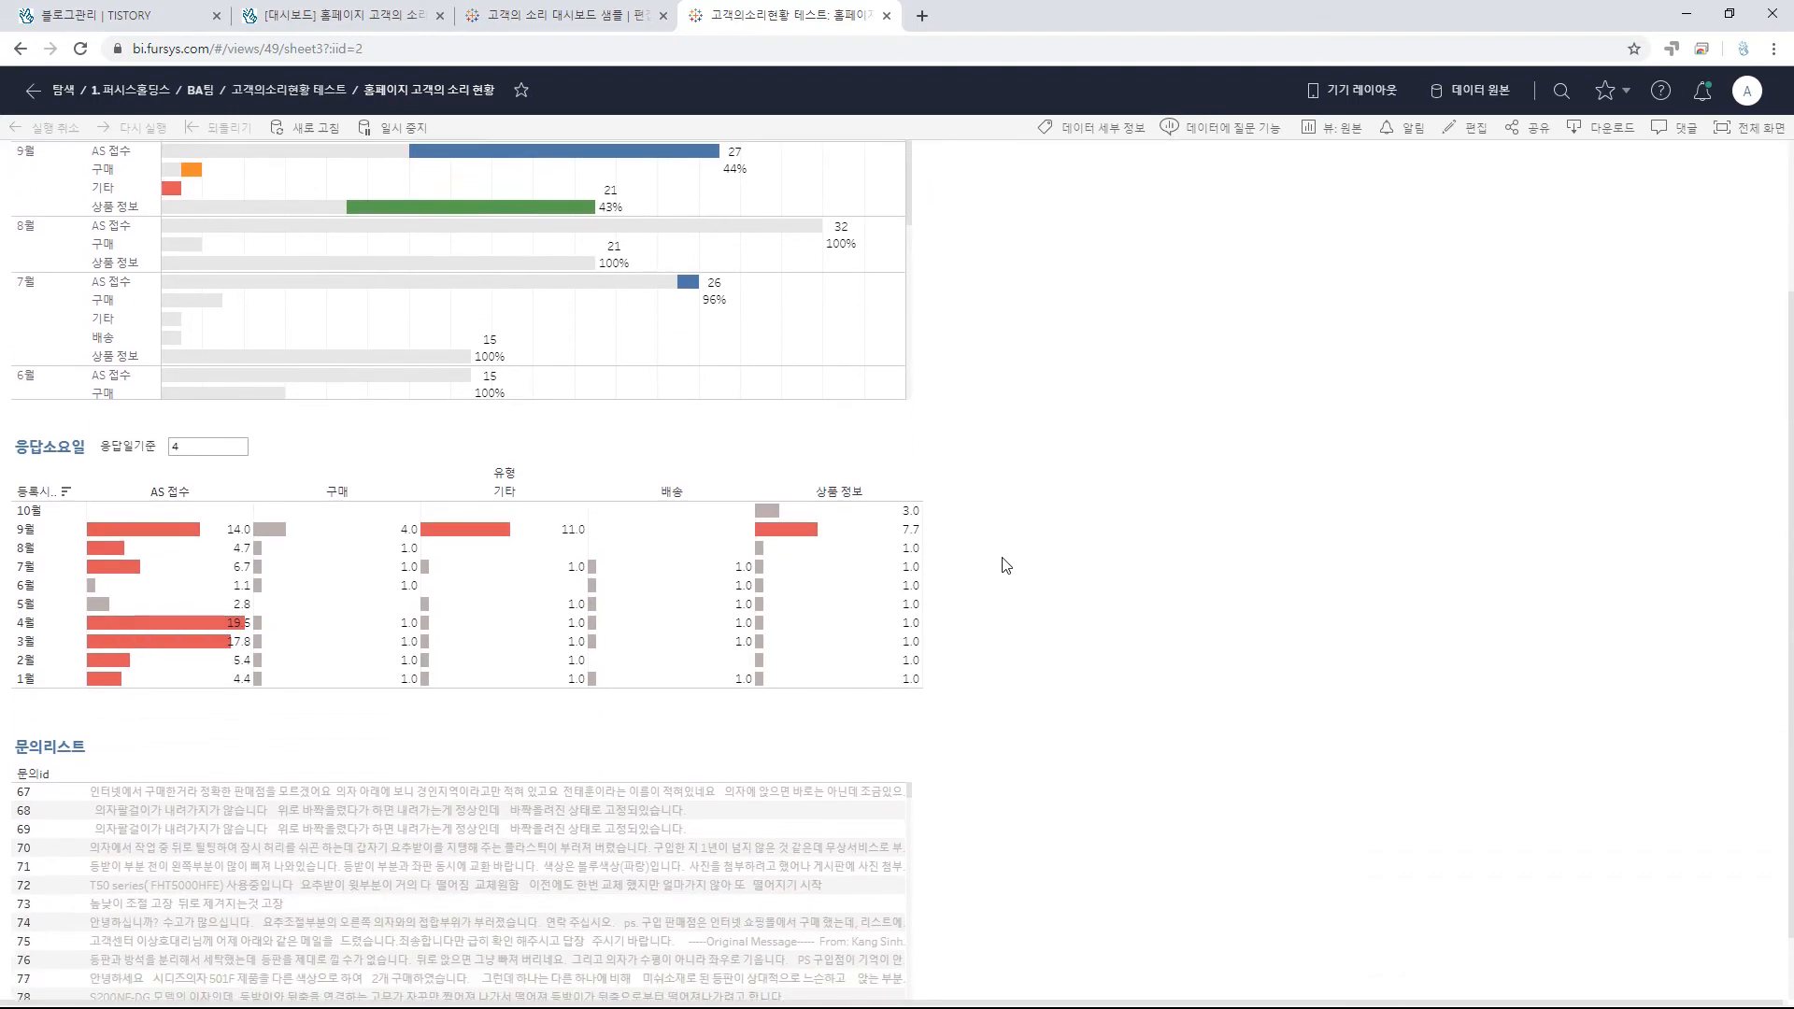
scroll(1016, 579, "up", 3)
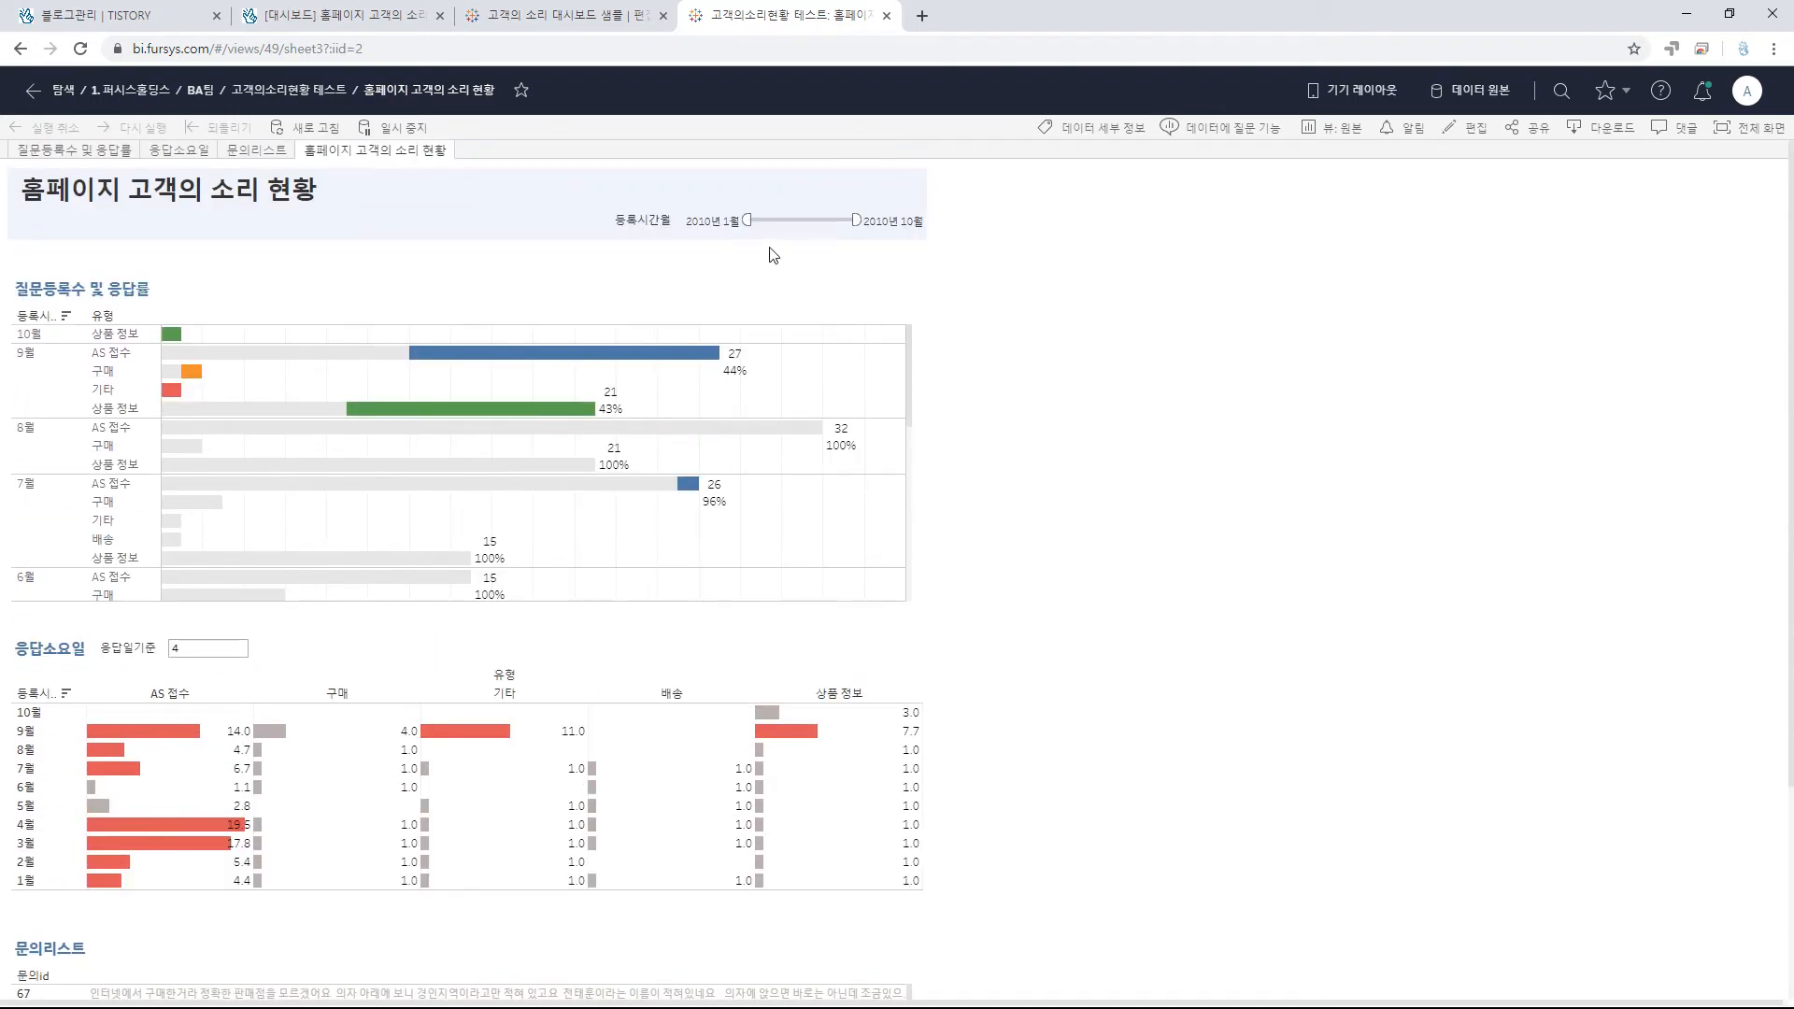
left_click_drag(748, 222, 799, 221)
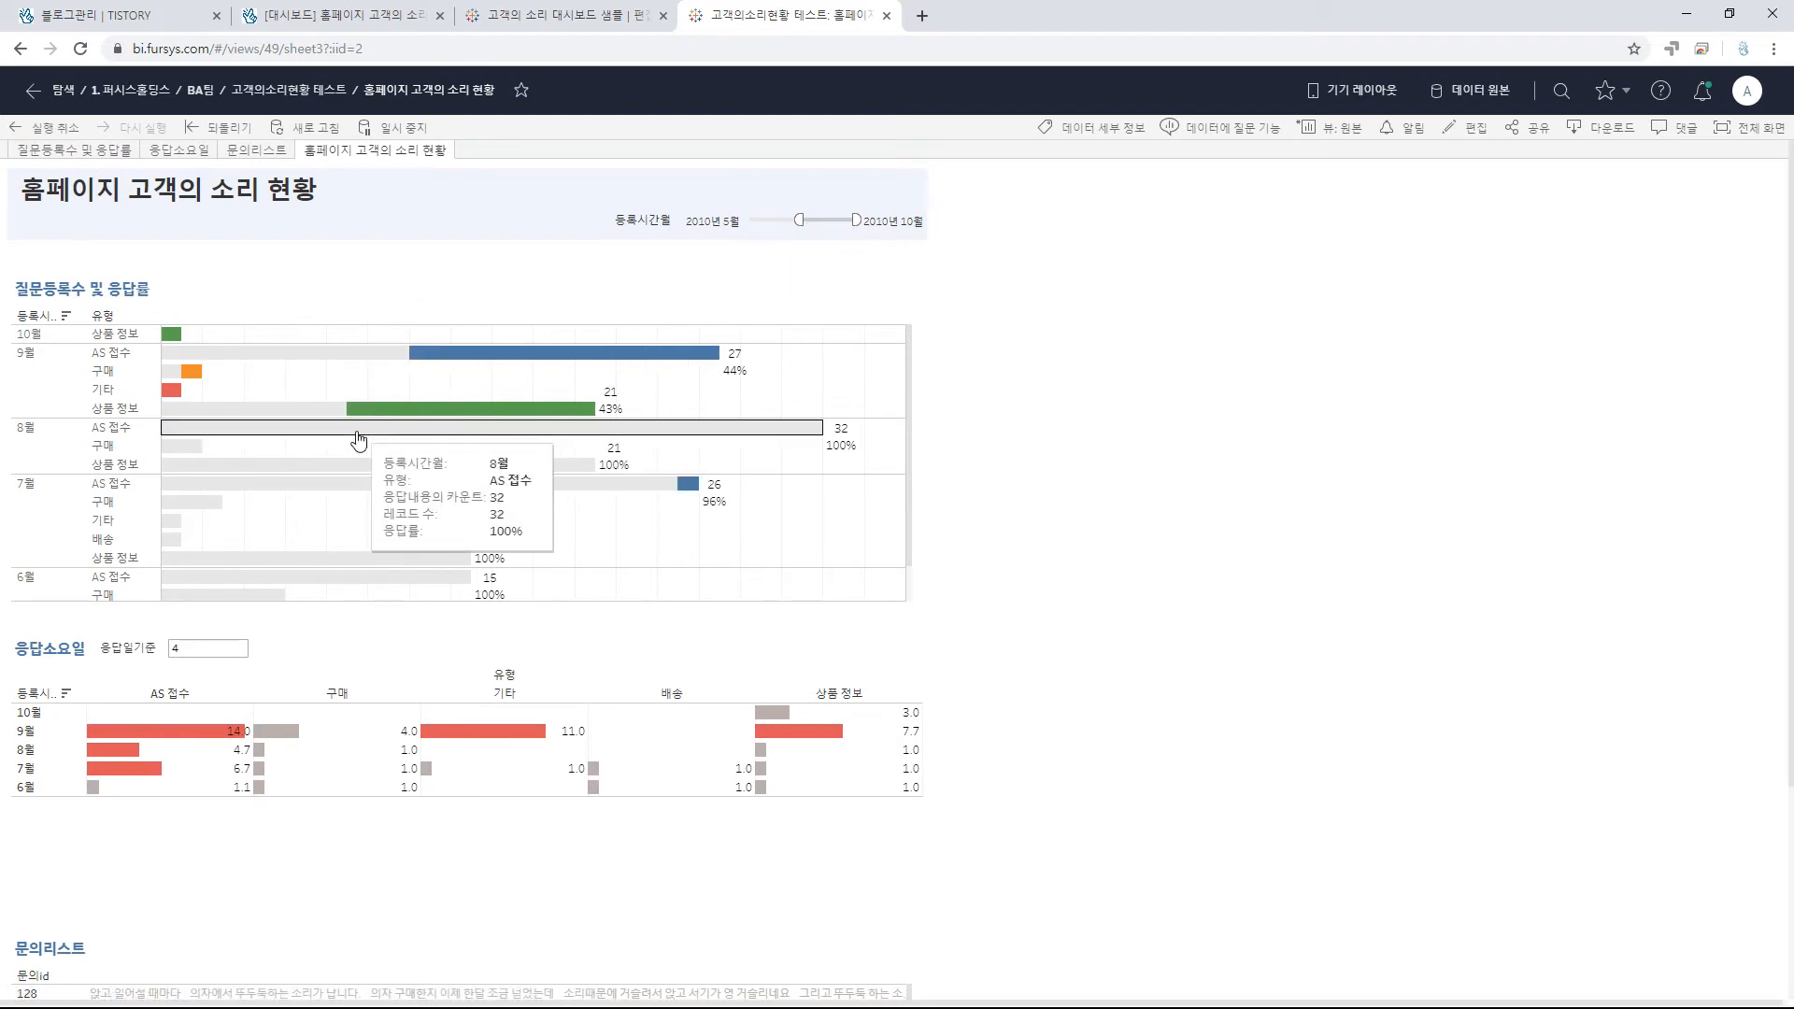
- Set the 응답일기준 parameter beside the 응답소요일 title to 3
scroll(576, 547, "down", 2)
scroll(897, 533, "down", 1)
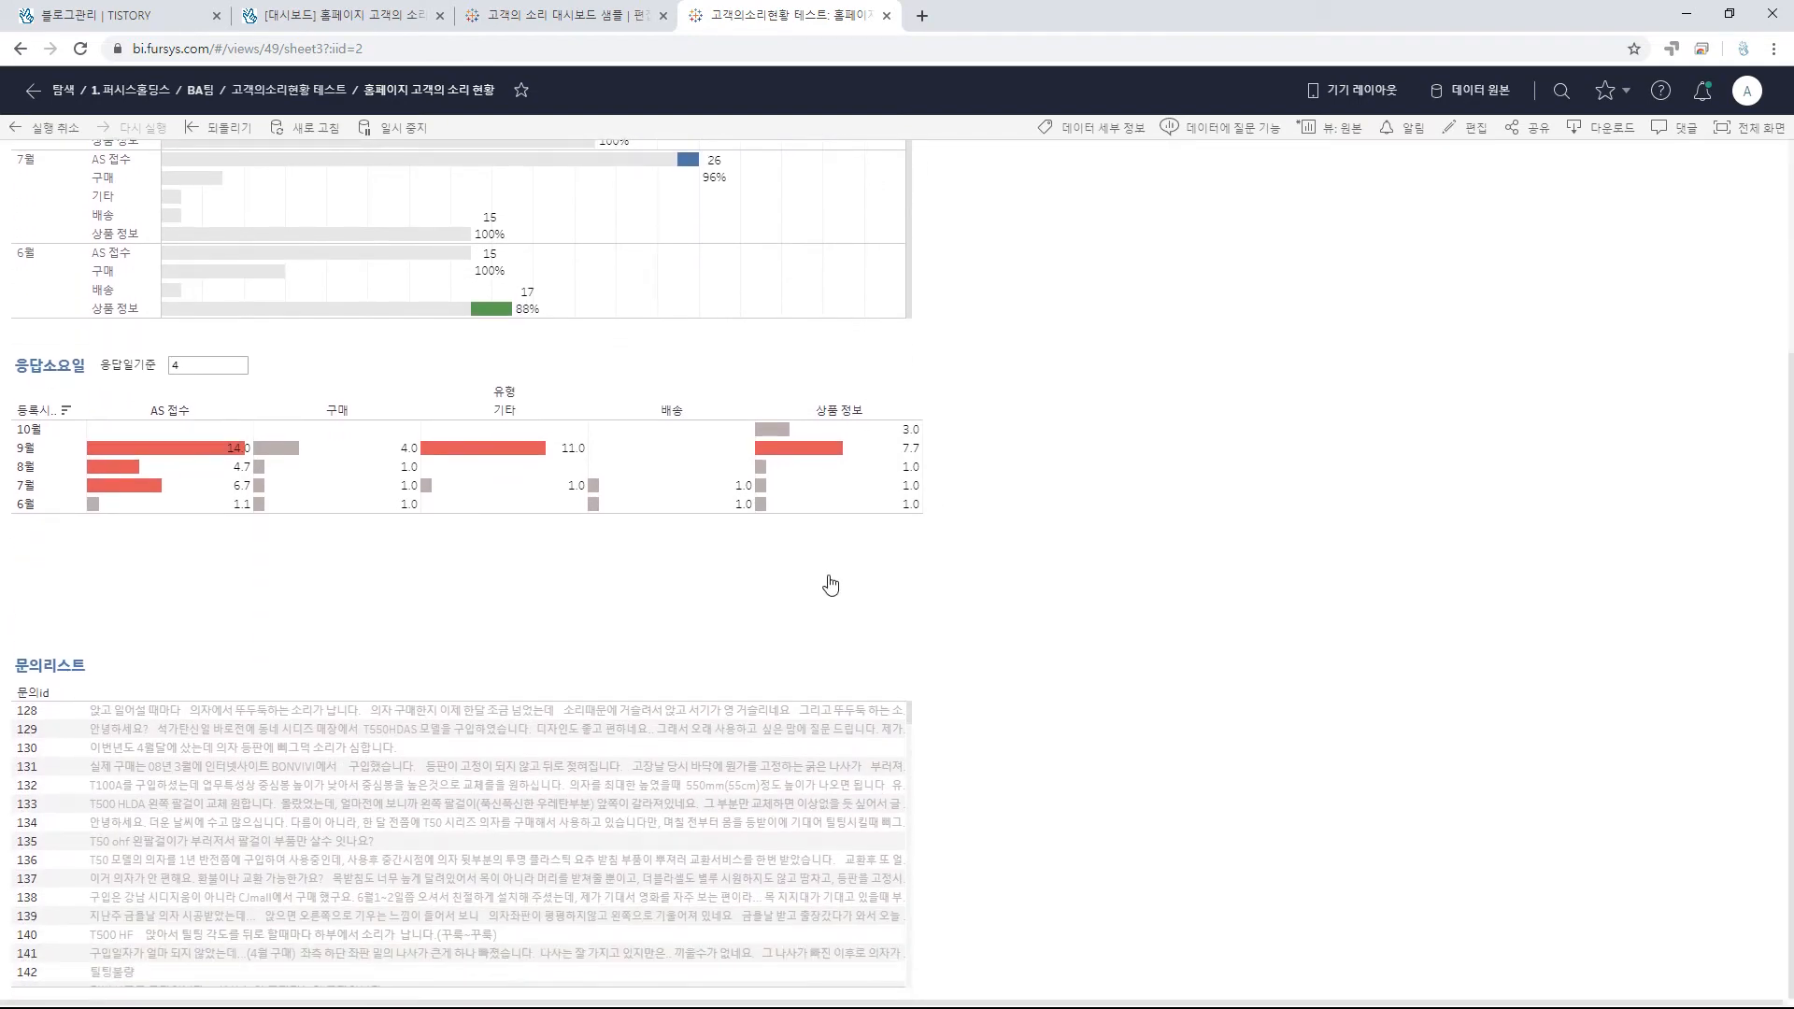
mouse_move(598, 794)
scroll(448, 748, "down", 5)
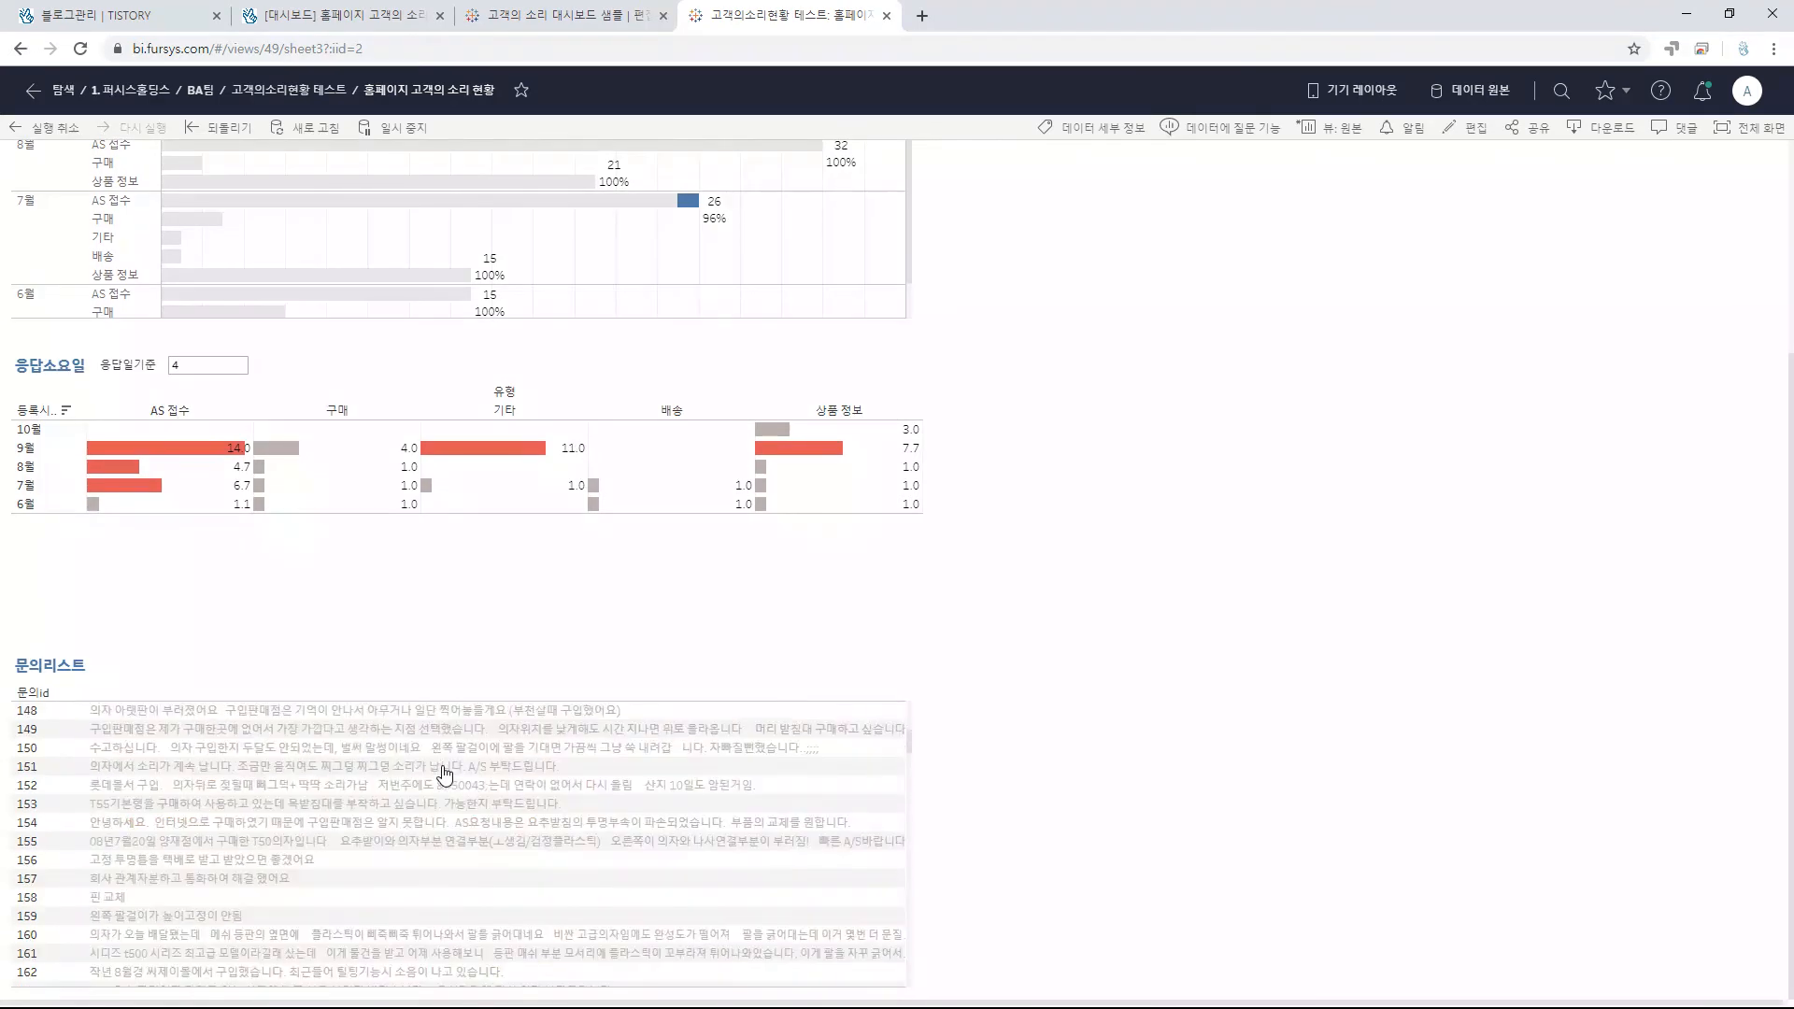
double_click(213, 368)
type("3")
key("Return")
scroll(701, 472, "up", 2)
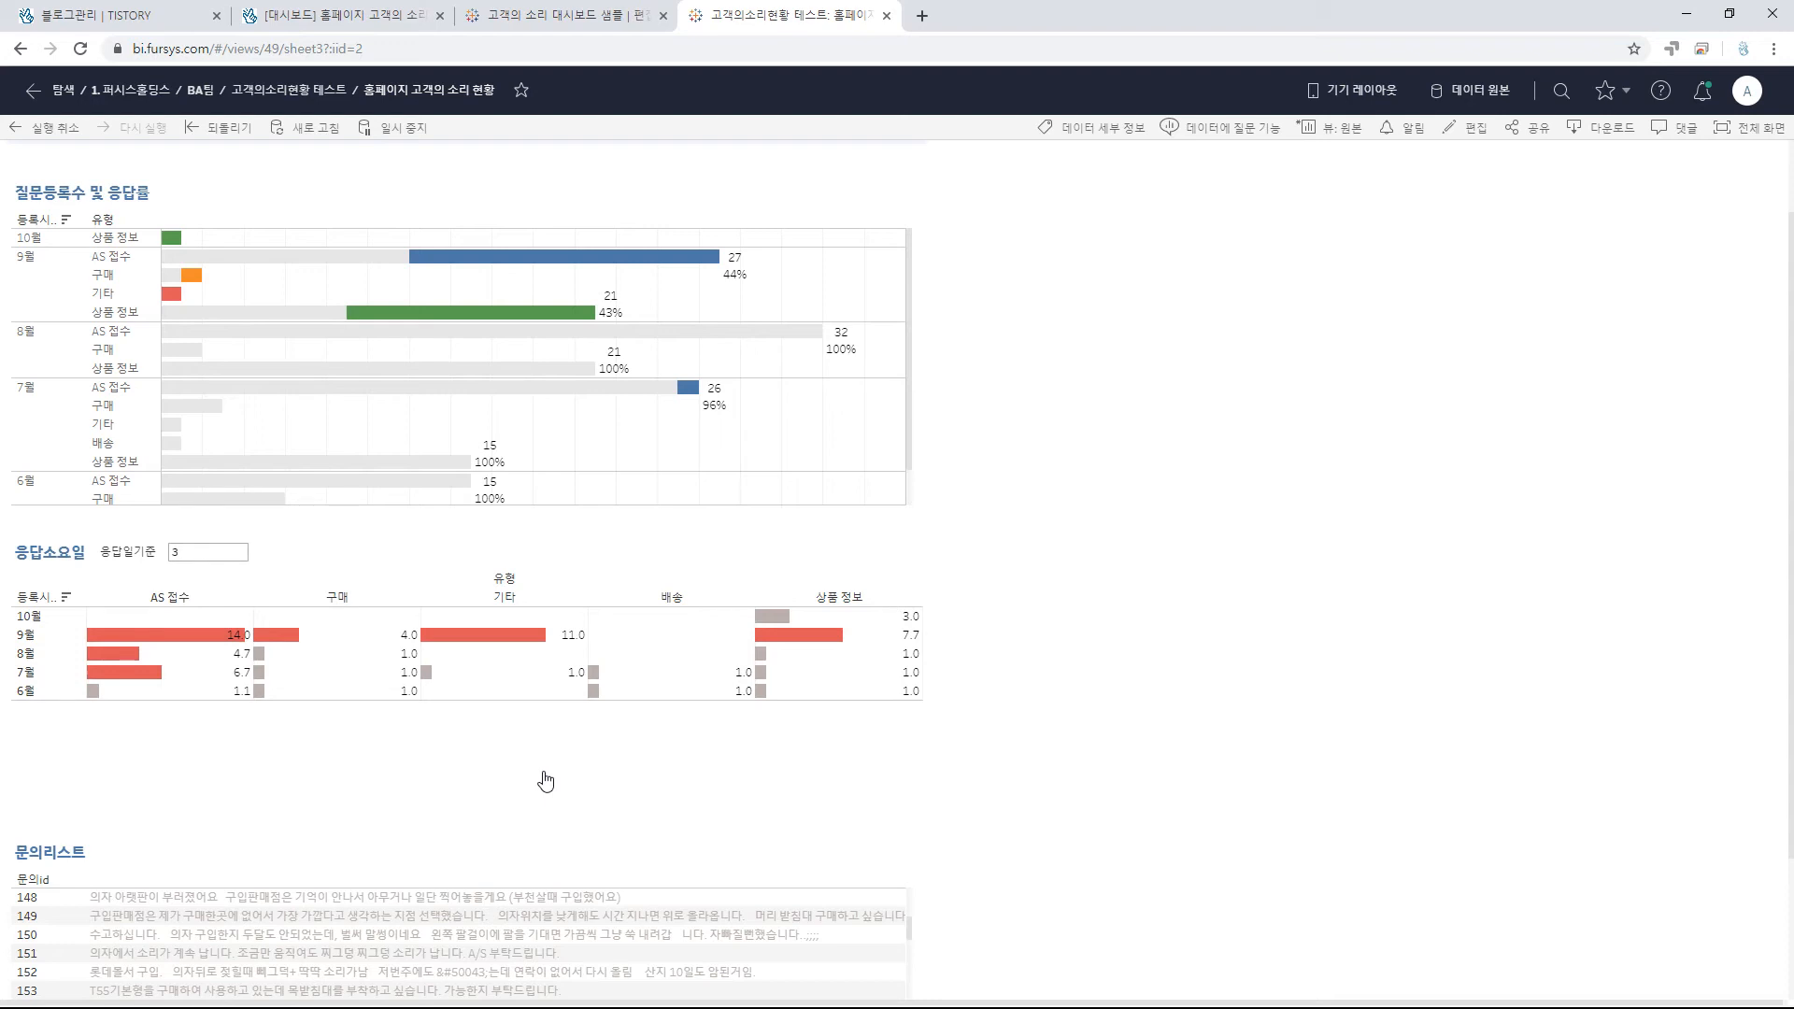
scroll(560, 766, "up", 1)
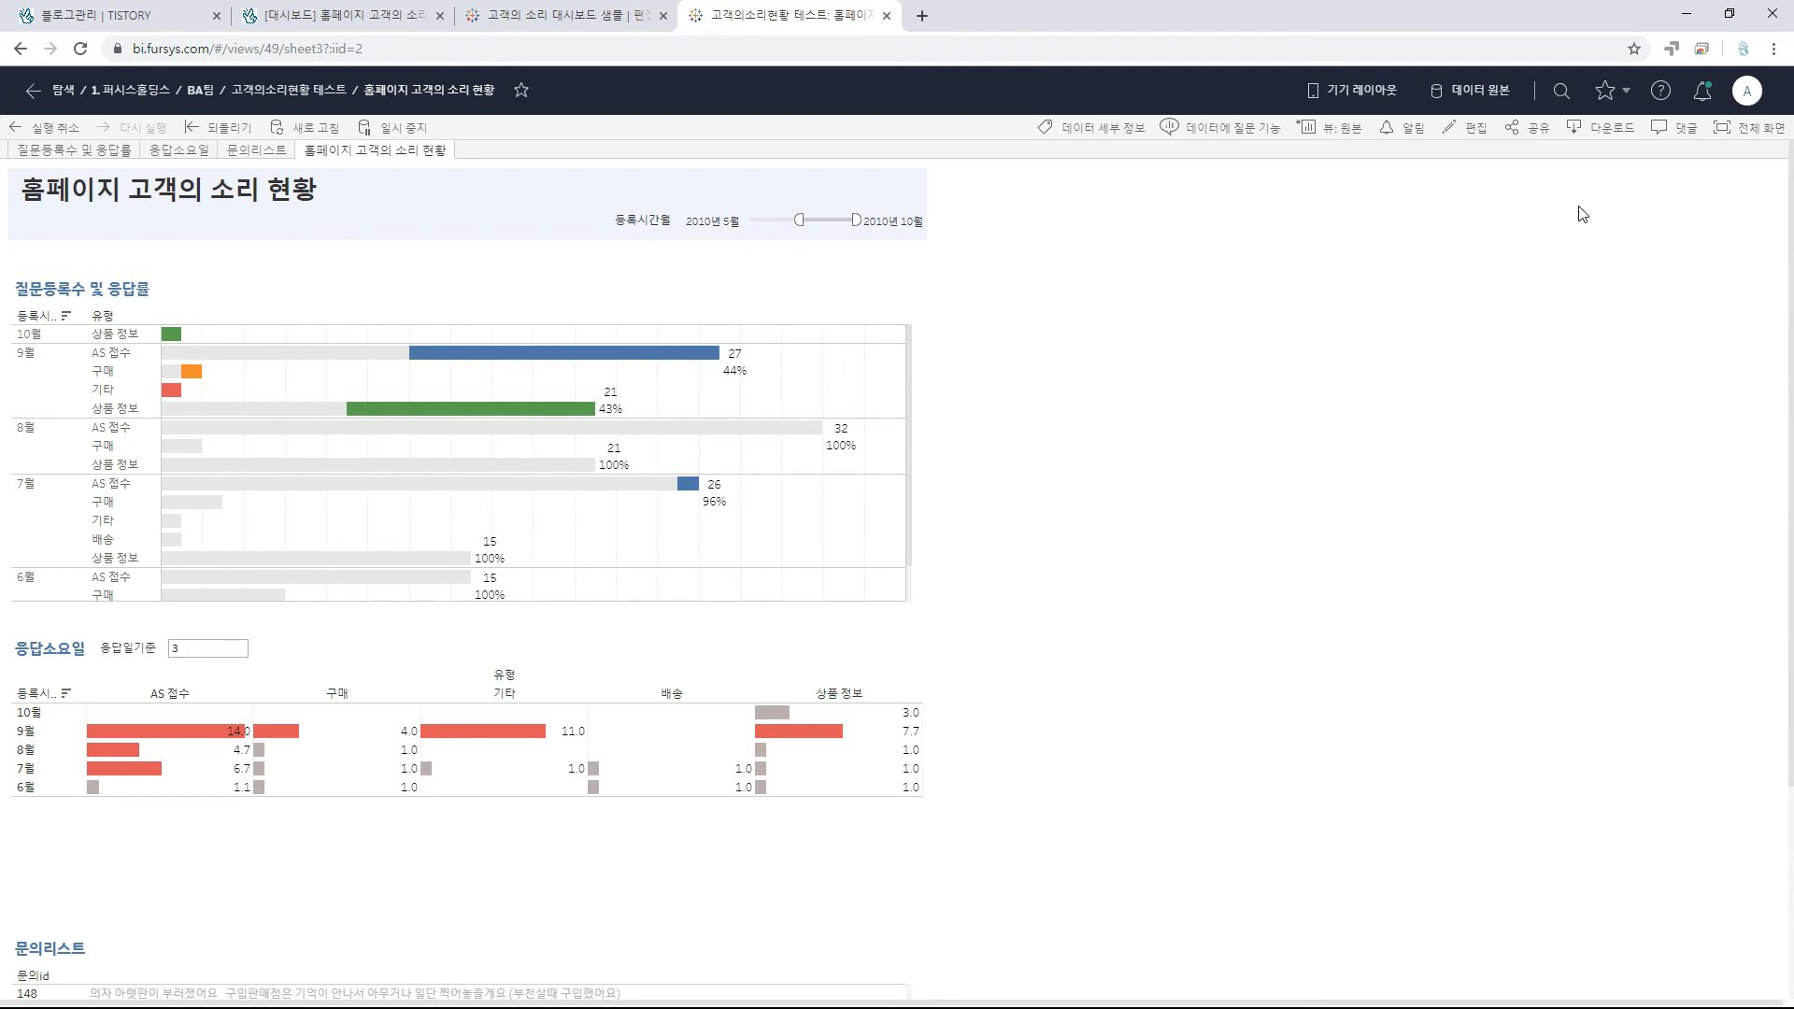
- Copy the share link of the 홈페이지 고객의 소리 현황 view and close the sharing dialog
left_click(1521, 133)
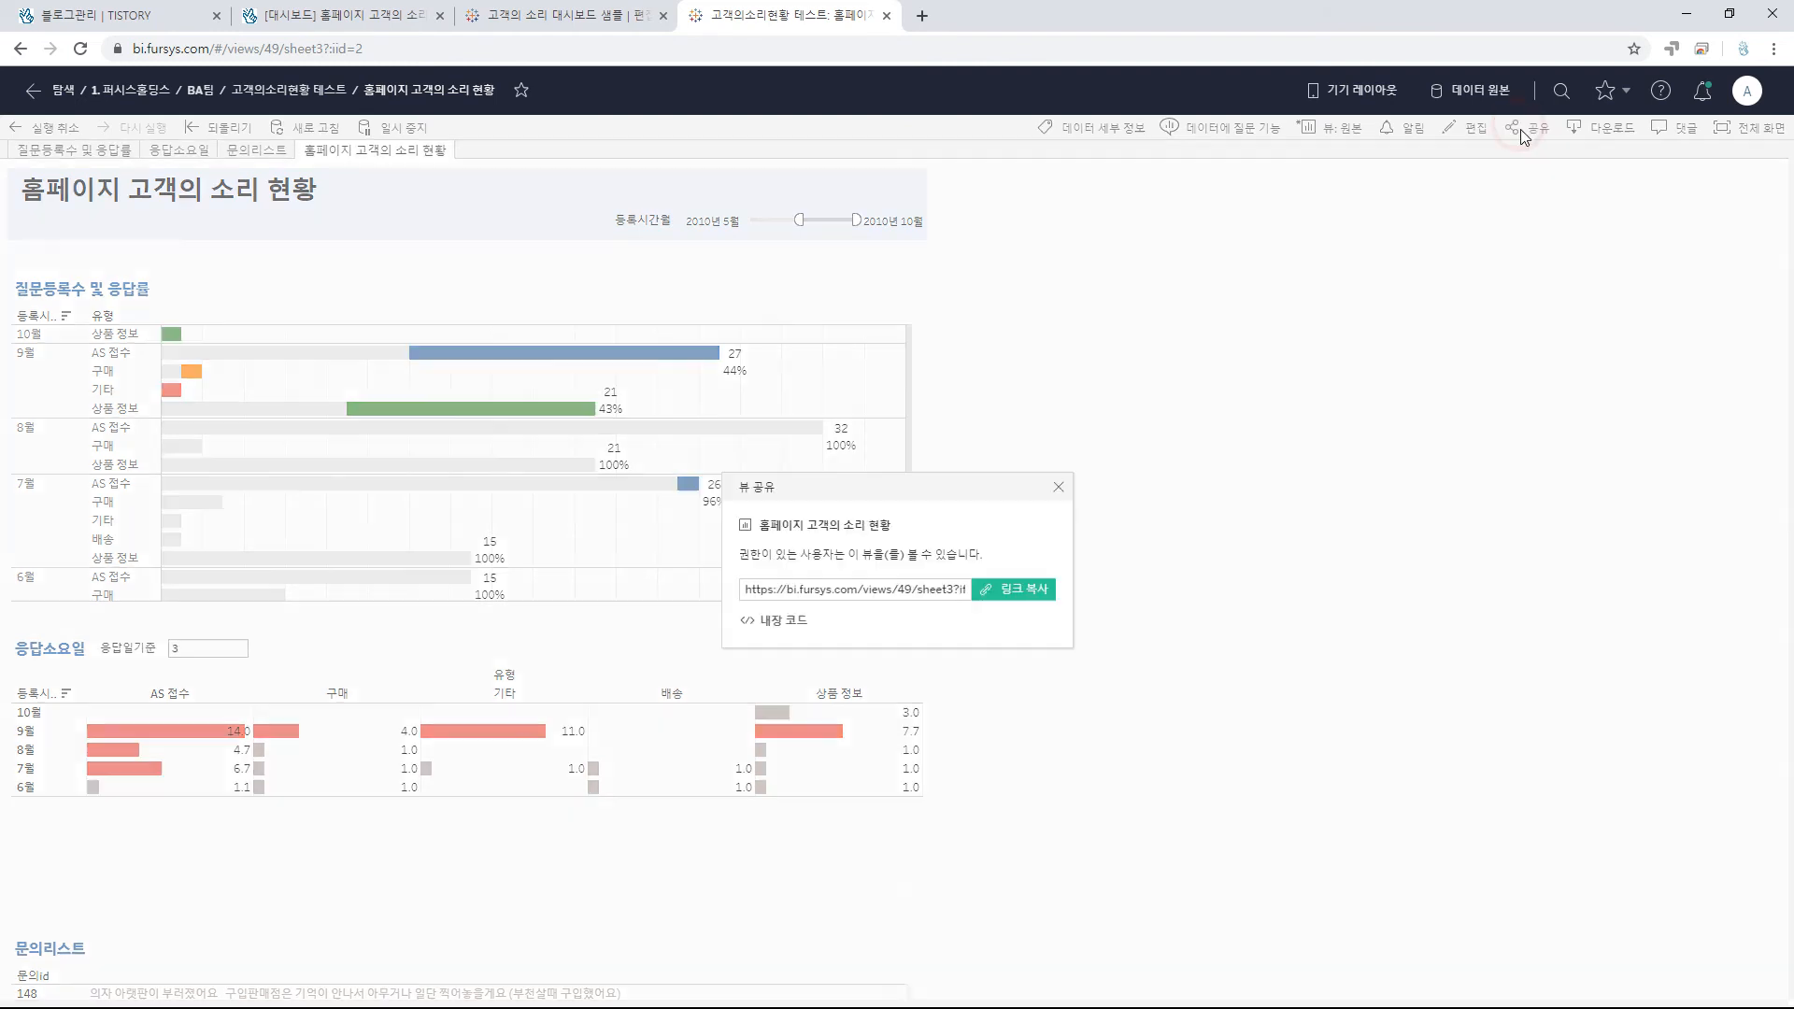
left_click(1034, 592)
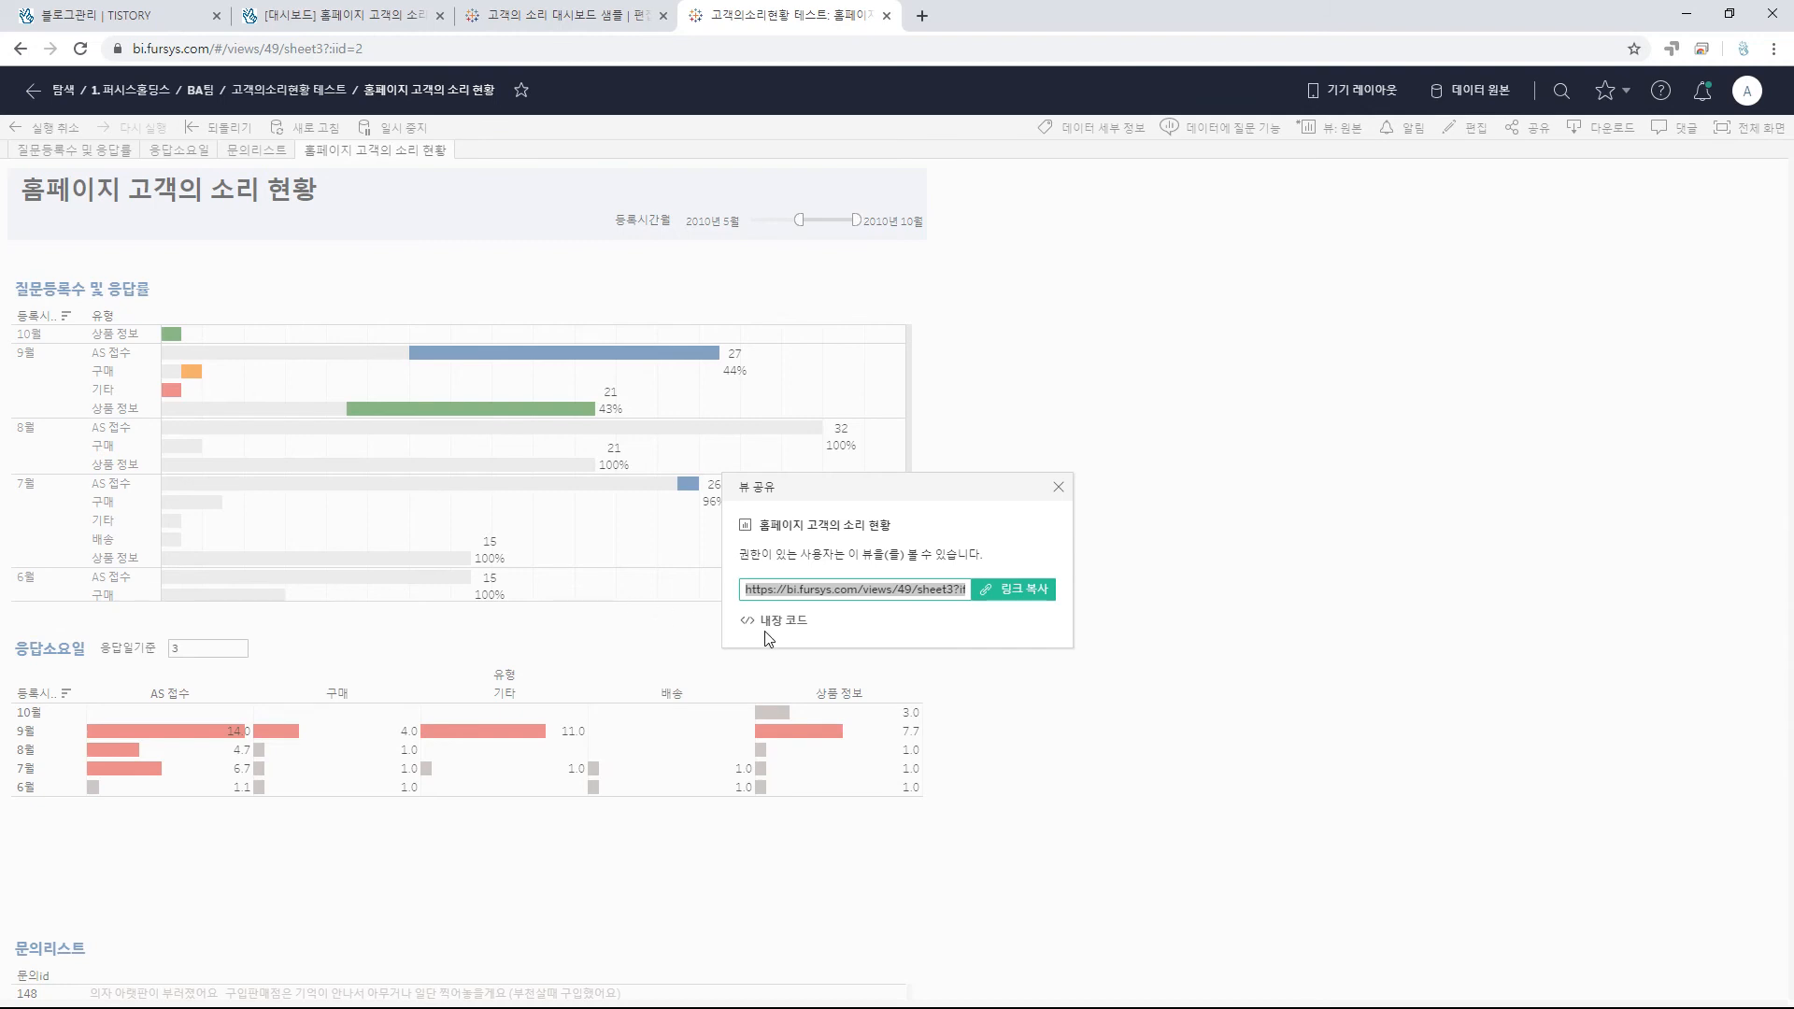
left_click(1058, 490)
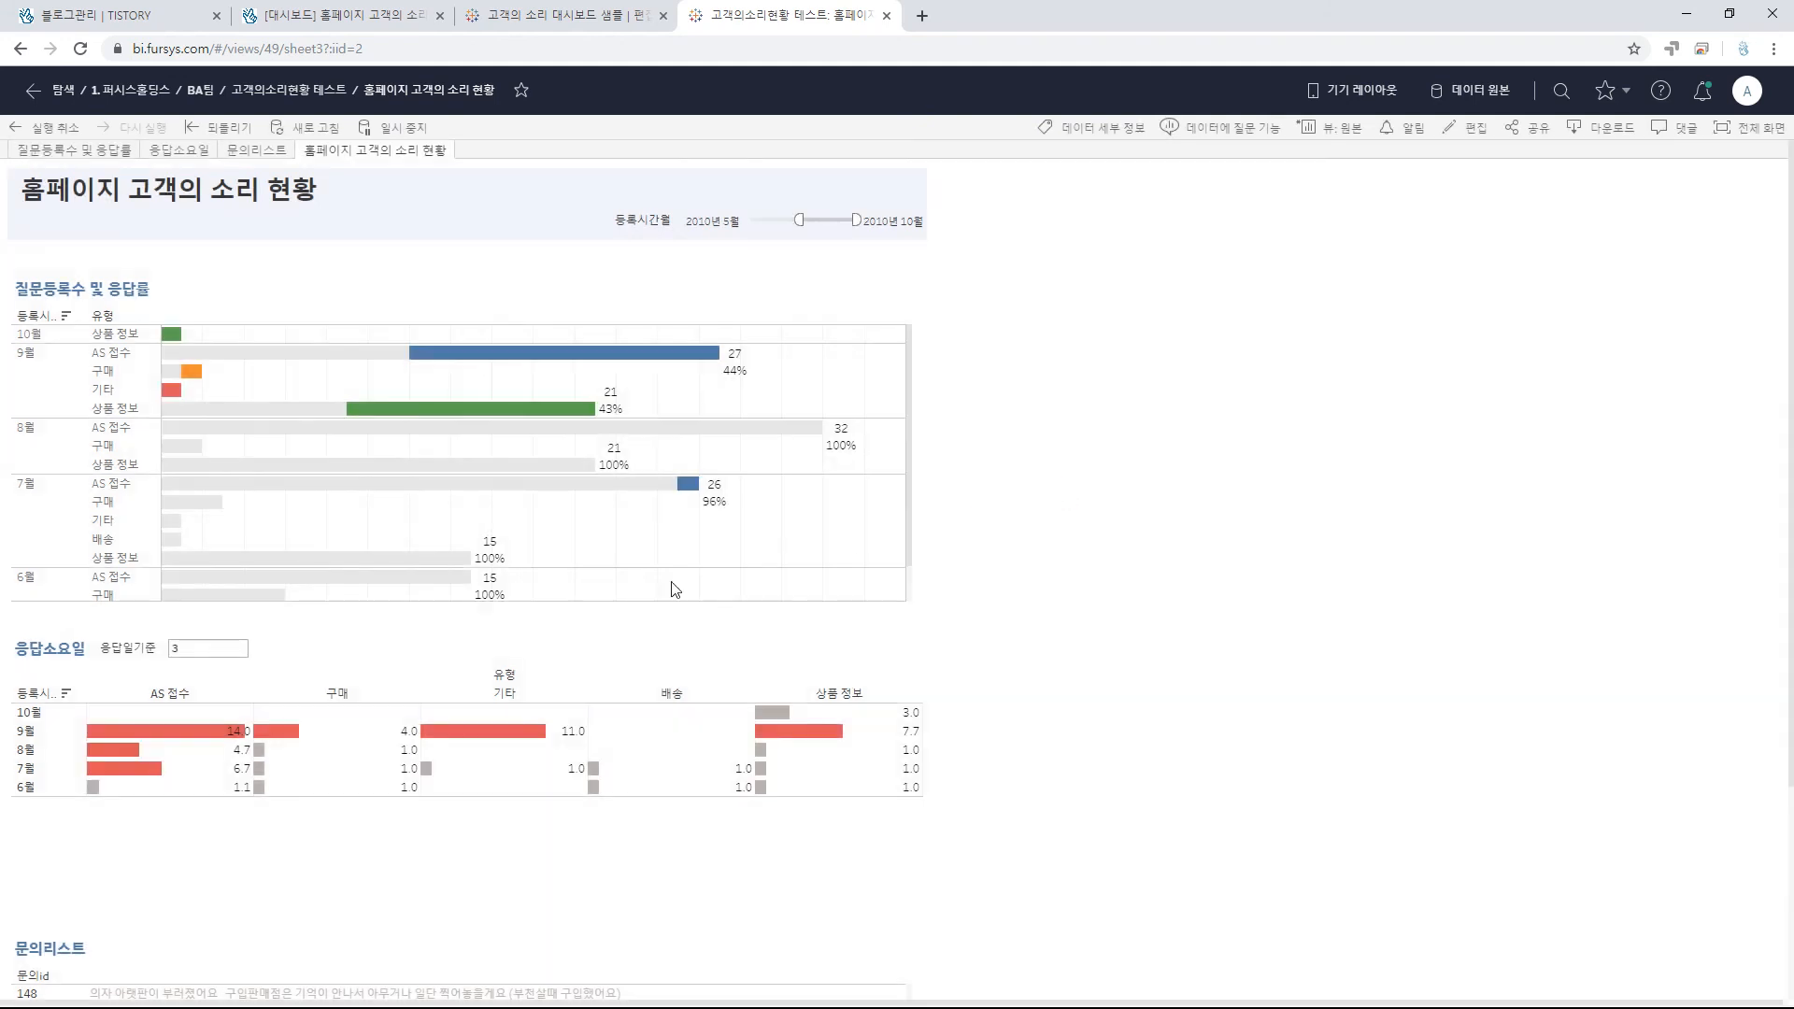
mouse_move(573, 499)
scroll(1324, 508, "down", 3)
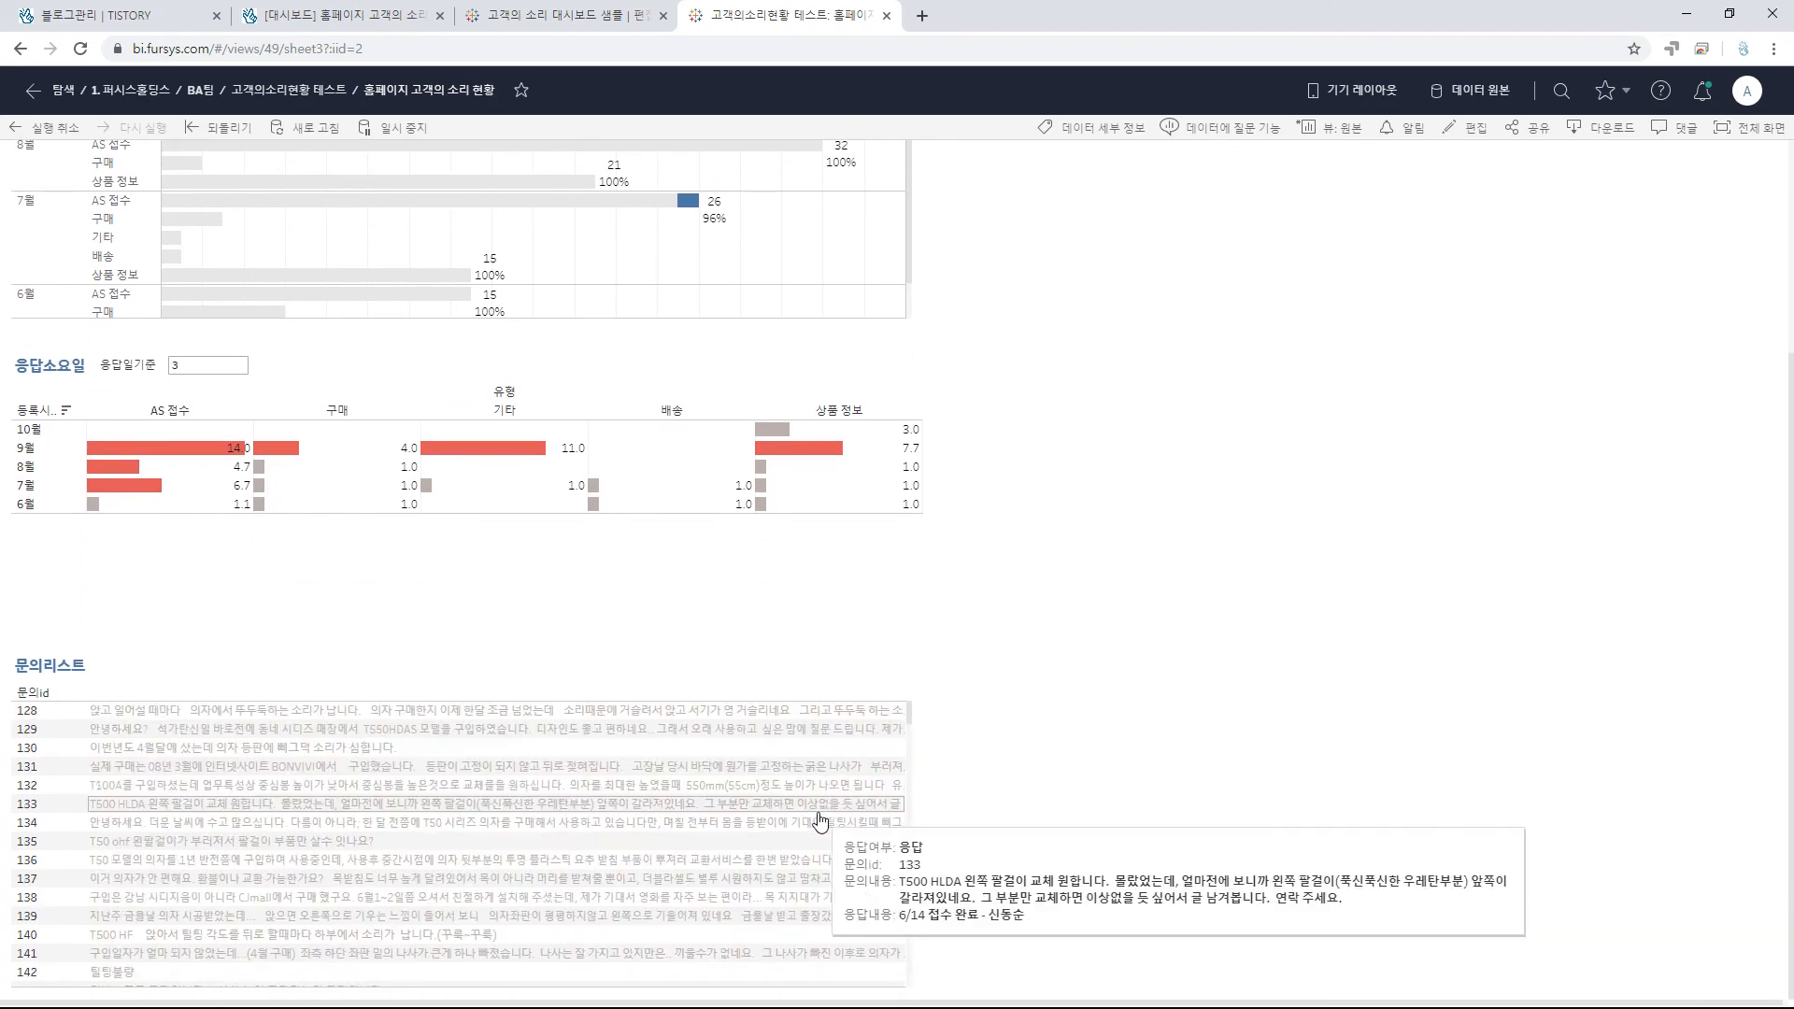
scroll(841, 821, "up", 3)
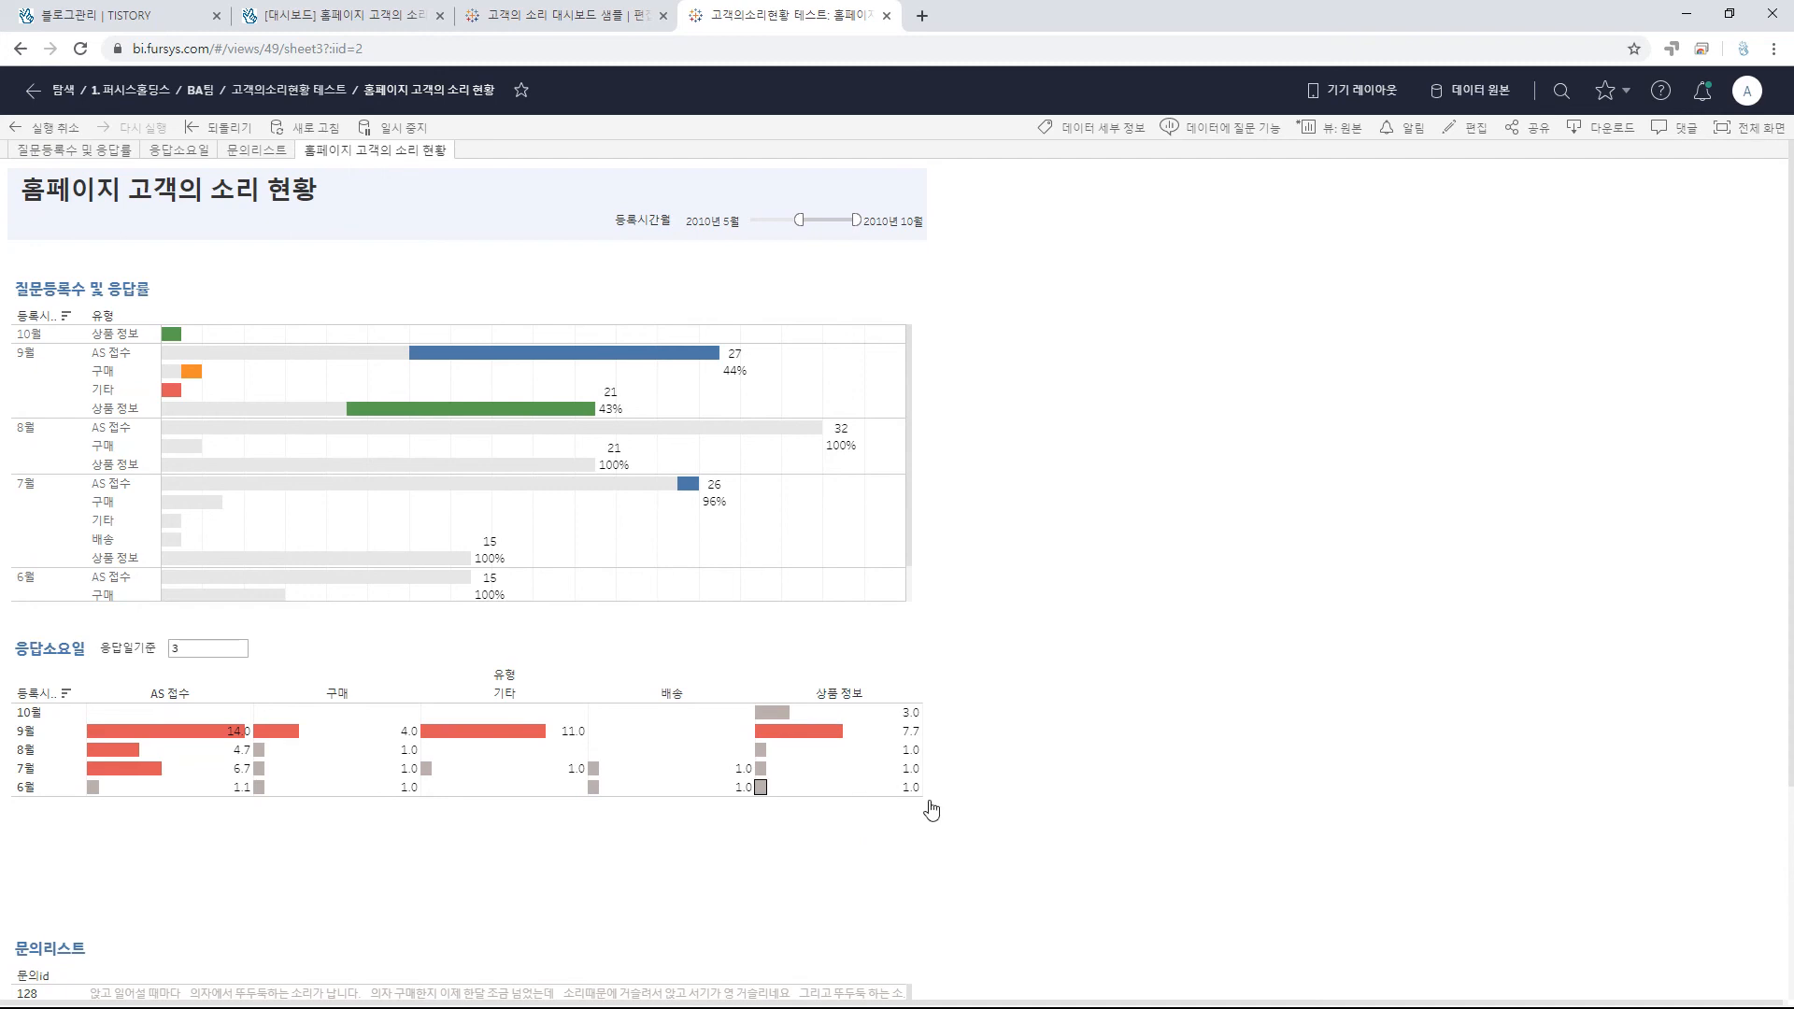
scroll(981, 812, "down", 3)
scroll(985, 814, "up", 3)
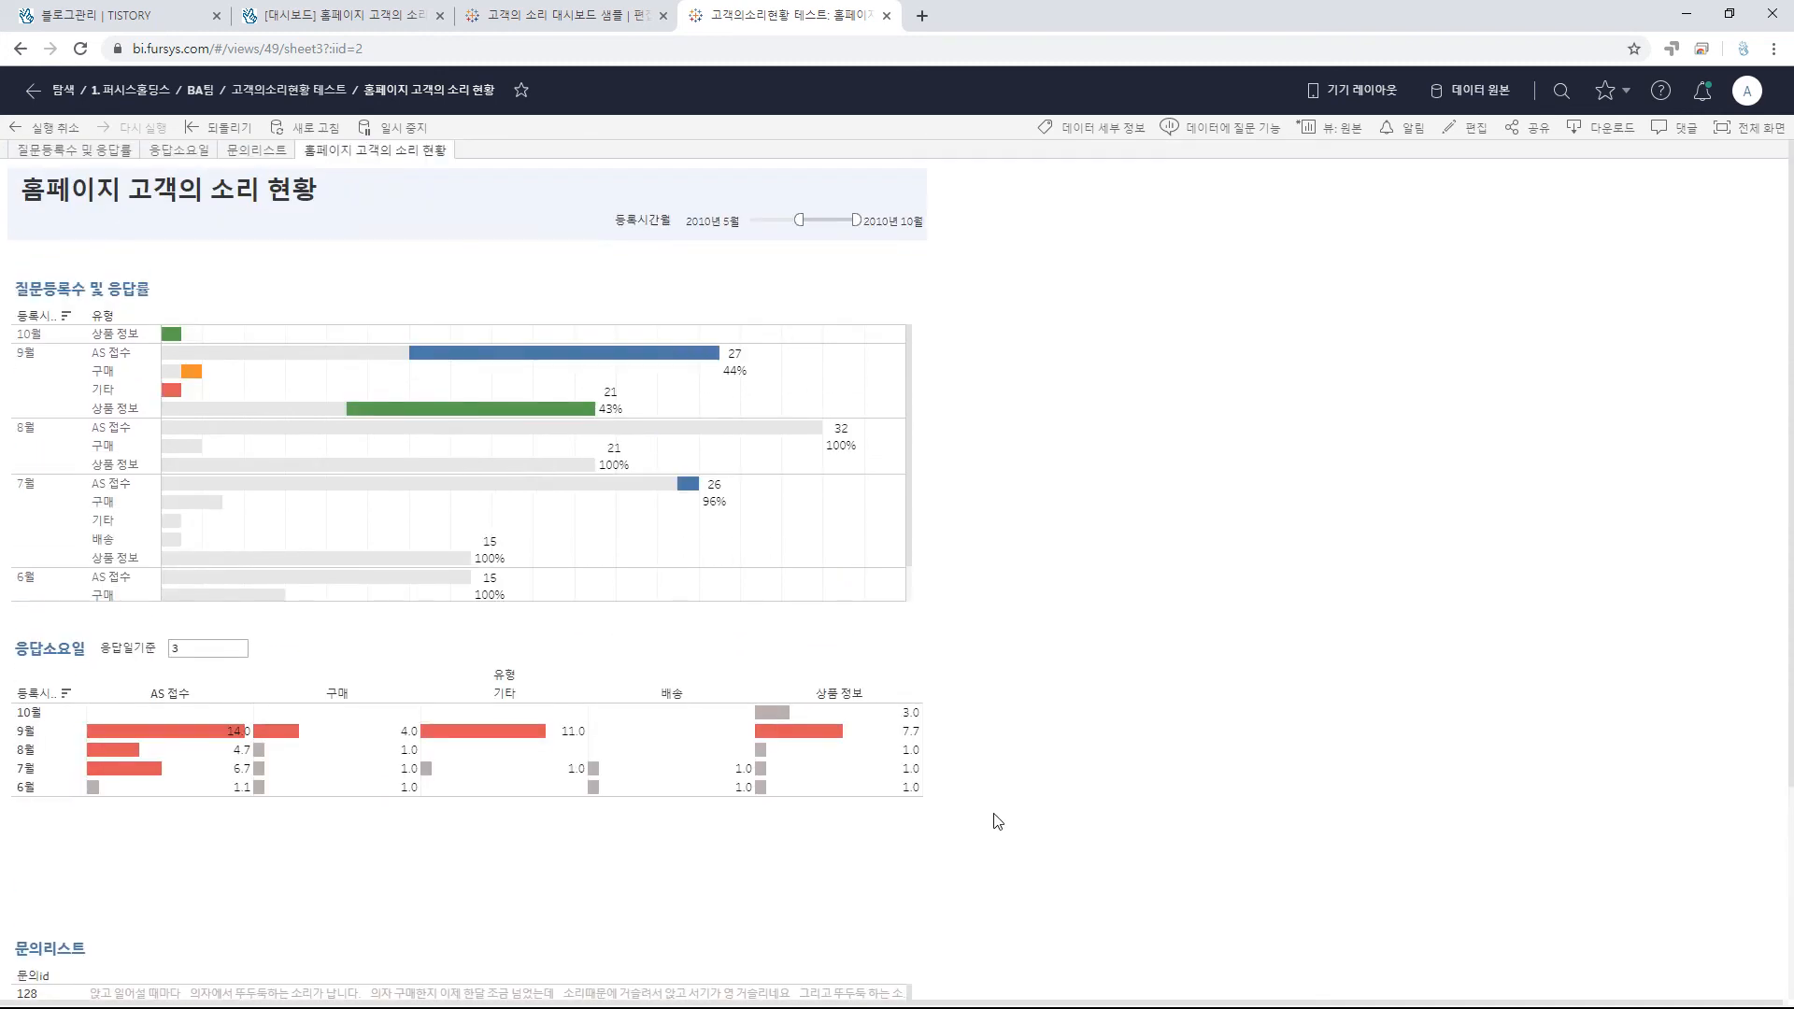